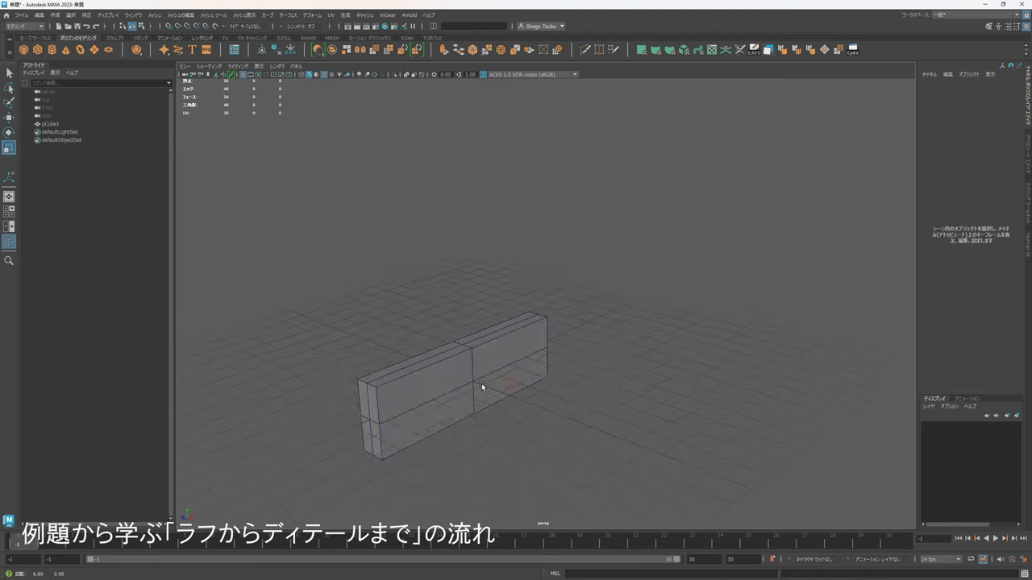
# Select the thin box and widen it along X to a scale of 3.145.
pyautogui.keyDown('alt'); pyautogui.moveTo(481, 384); pyautogui.dragTo(546, 359, button='middle'); pyautogui.keyUp('alt')
pyautogui.keyDown('alt'); pyautogui.moveTo(546, 360); pyautogui.dragTo(619, 385, button='right'); pyautogui.keyUp('alt')
pyautogui.moveTo(620, 387); pyautogui.dragTo(363, 282)
pyautogui.keyDown('alt'); pyautogui.moveTo(639, 356); pyautogui.dragTo(693, 290, button='middle'); pyautogui.keyUp('alt')
pyautogui.keyDown('alt'); pyautogui.moveTo(693, 292); pyautogui.dragTo(631, 325); pyautogui.keyUp('alt')
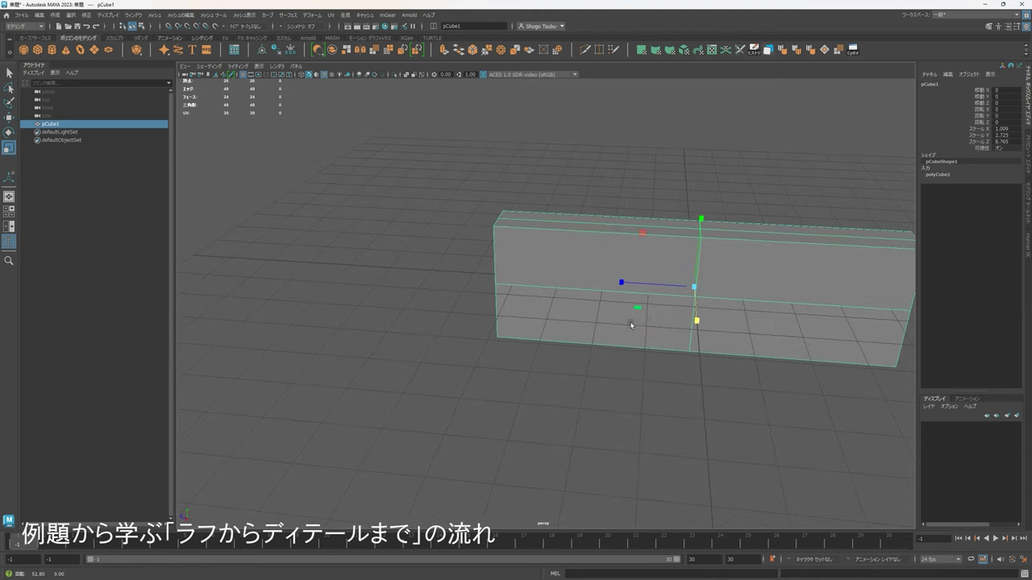
pyautogui.keyDown('alt'); pyautogui.moveTo(631, 325); pyautogui.dragTo(466, 333, button='middle'); pyautogui.keyUp('alt')
pyautogui.keyDown('alt'); pyautogui.moveTo(466, 334); pyautogui.dragTo(587, 332); pyautogui.keyUp('alt')
pyautogui.keyDown('alt'); pyautogui.moveTo(587, 333); pyautogui.dragTo(554, 341, button='right'); pyautogui.keyUp('alt')
pyautogui.keyDown('alt'); pyautogui.moveTo(554, 341); pyautogui.dragTo(634, 355); pyautogui.keyUp('alt')
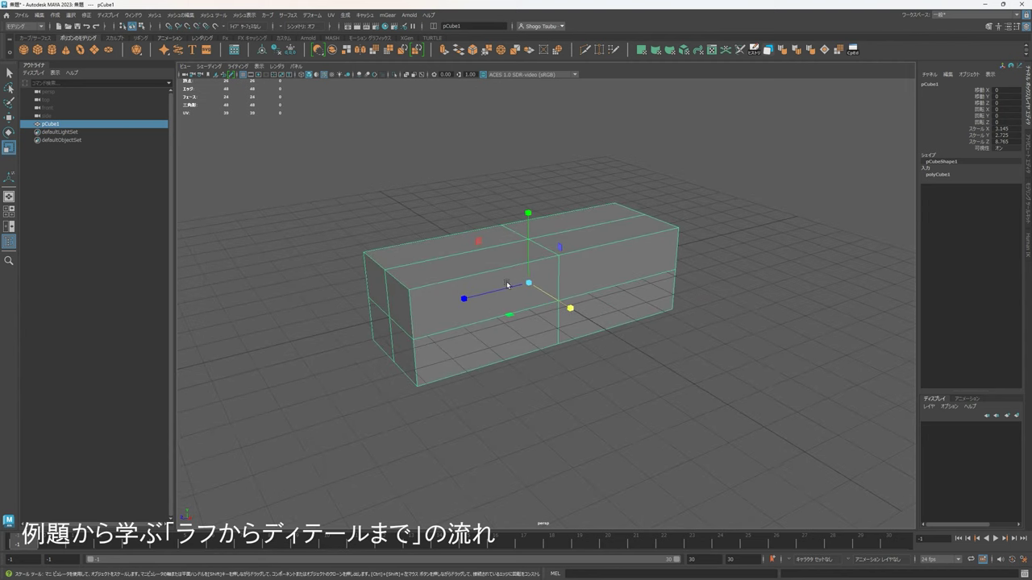
pyautogui.keyDown('alt'); pyautogui.moveTo(556, 306); pyautogui.dragTo(616, 303); pyautogui.keyUp('alt')
# Examine the widened box from the side and at an angle to judge its overall proportions.
pyautogui.click(691, 255)
pyautogui.keyDown('alt'); pyautogui.moveTo(692, 355); pyautogui.dragTo(528, 286); pyautogui.keyUp('alt')
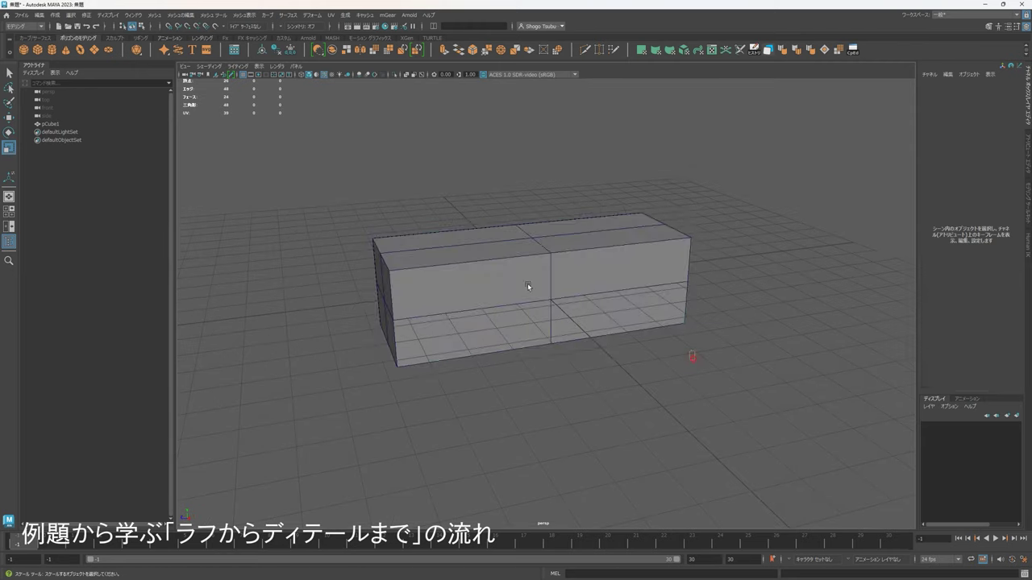
pyautogui.click(527, 287)
pyautogui.keyDown('alt'); pyautogui.moveTo(696, 331); pyautogui.dragTo(470, 333); pyautogui.keyUp('alt')
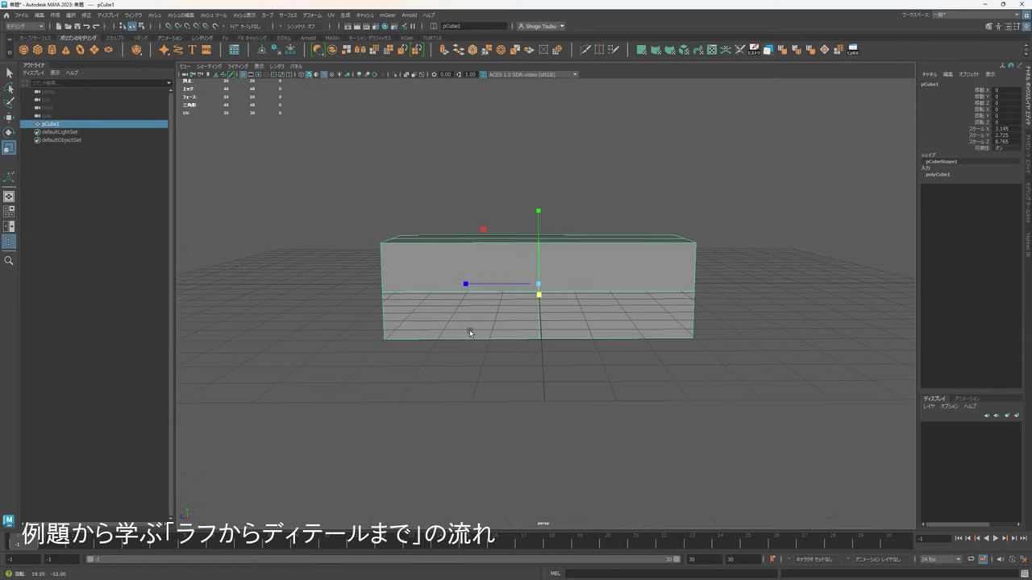
pyautogui.press('super')
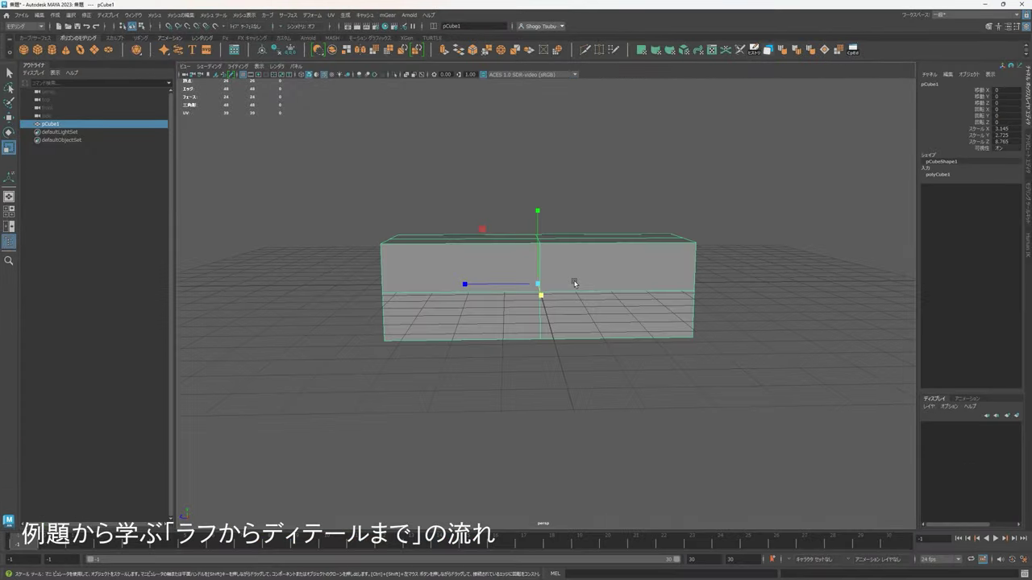
pyautogui.keyDown('alt'); pyautogui.moveTo(564, 298); pyautogui.dragTo(677, 279); pyautogui.keyUp('alt')
pyautogui.click(707, 320)
pyautogui.hotkey('ctrl', 'z')
pyautogui.keyDown('alt'); pyautogui.moveTo(690, 266); pyautogui.dragTo(649, 258, button='middle'); pyautogui.keyUp('alt')
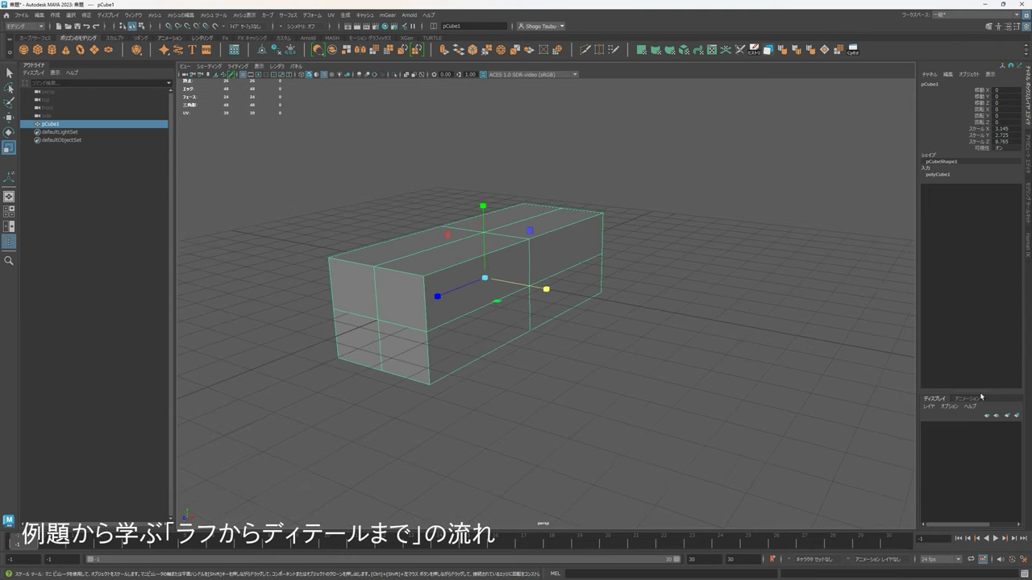
# Put the selected box on a new display layer and show it as a template wireframe.
pyautogui.click(945, 425)
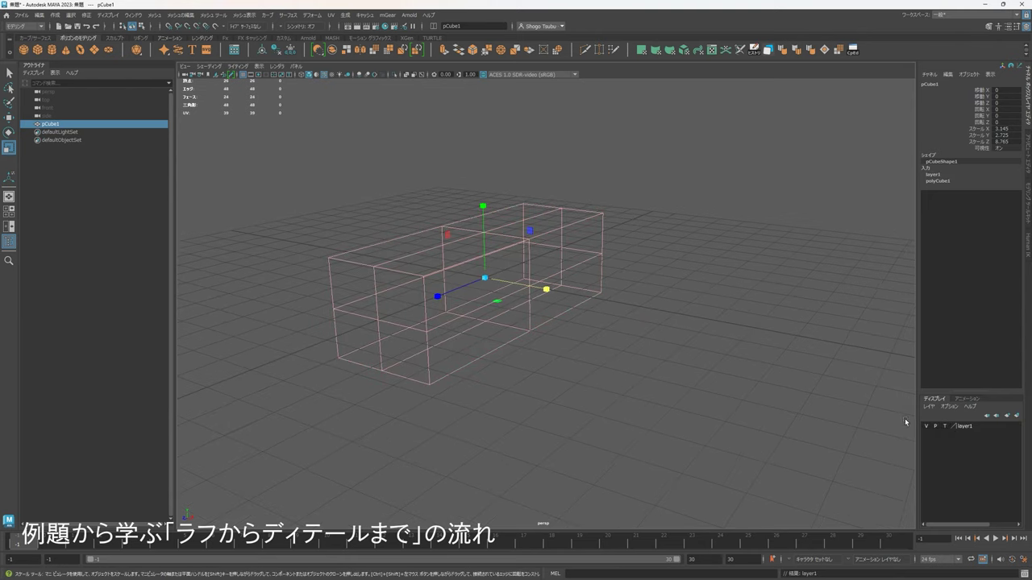
pyautogui.click(620, 338)
pyautogui.keyDown('alt'); pyautogui.moveTo(588, 353); pyautogui.dragTo(661, 364); pyautogui.keyUp('alt')
# Create a cube at the template's +X side, thin it to an X scale of 0.405 and lengthen it to about 8.66 in Z.
pyautogui.keyDown('alt'); pyautogui.moveTo(577, 269); pyautogui.dragTo(388, 210); pyautogui.keyUp('alt')
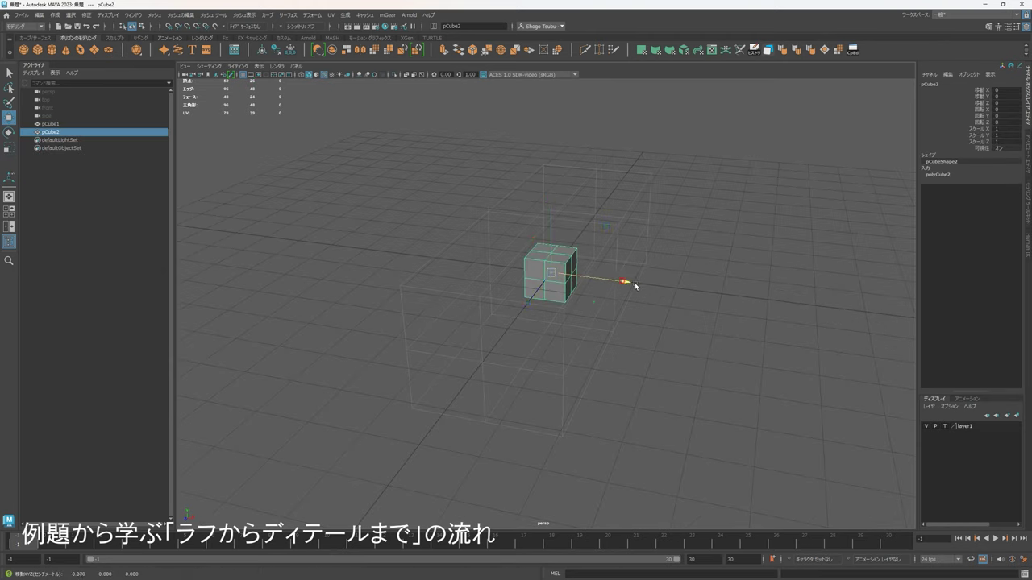
pyautogui.moveTo(634, 284); pyautogui.dragTo(638, 328)
pyautogui.press('r')
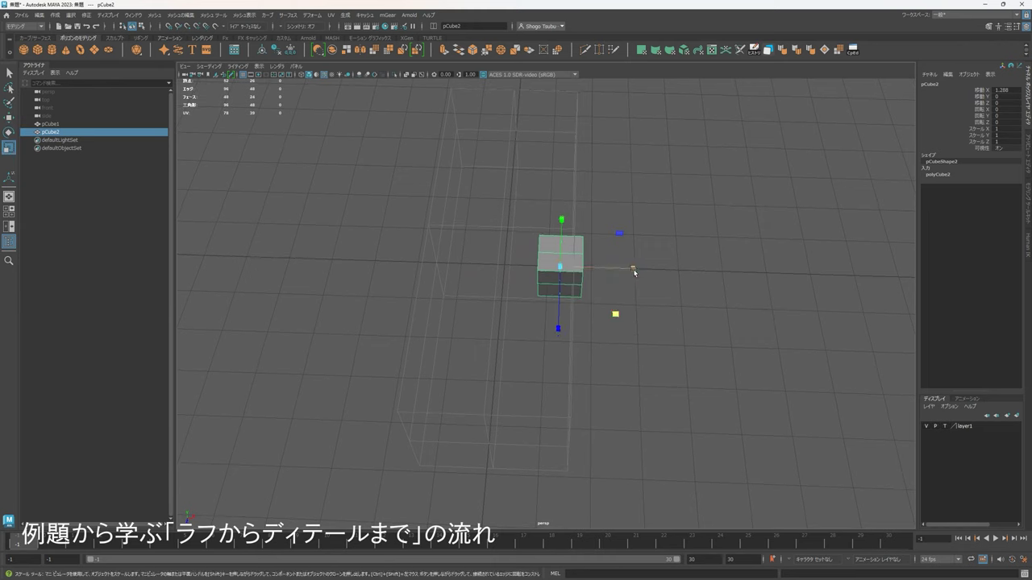
pyautogui.moveTo(633, 268)
pyautogui.mouseDown()
pyautogui.moveTo(602, 268)
pyautogui.moveTo(639, 275)
pyautogui.mouseUp()
pyautogui.keyDown('alt'); pyautogui.moveTo(639, 300); pyautogui.dragTo(564, 380); pyautogui.keyUp('alt')
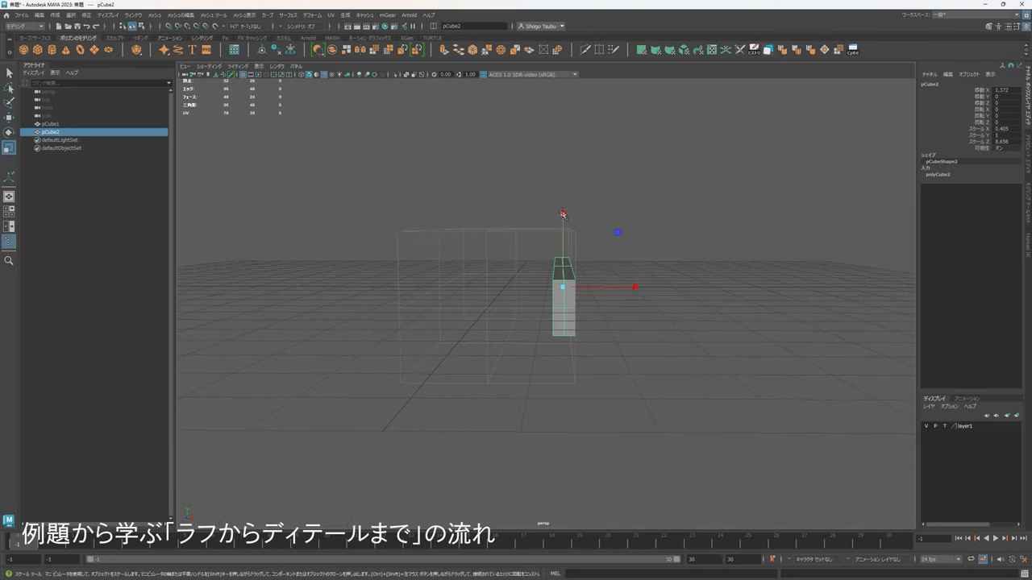
# Stretch the thin side panel vertically until it nearly fills the template's height.
pyautogui.moveTo(563, 214); pyautogui.dragTo(701, 214)
pyautogui.moveTo(709, 164); pyautogui.dragTo(719, 157)
pyautogui.keyDown('alt'); pyautogui.moveTo(735, 179); pyautogui.dragTo(623, 207); pyautogui.keyUp('alt')
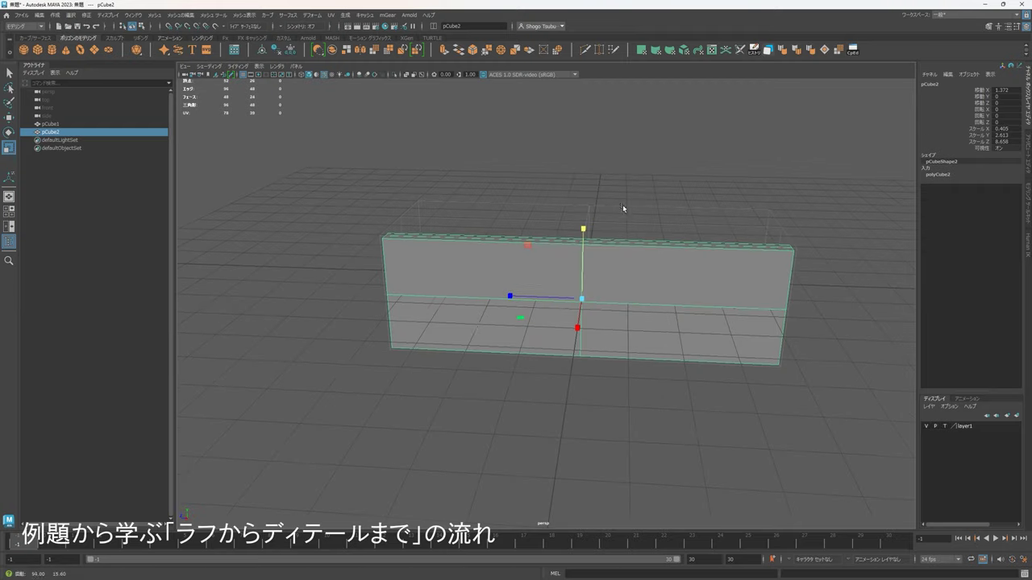
pyautogui.keyDown('alt'); pyautogui.moveTo(462, 359); pyautogui.dragTo(576, 415); pyautogui.keyUp('alt')
pyautogui.click(472, 303)
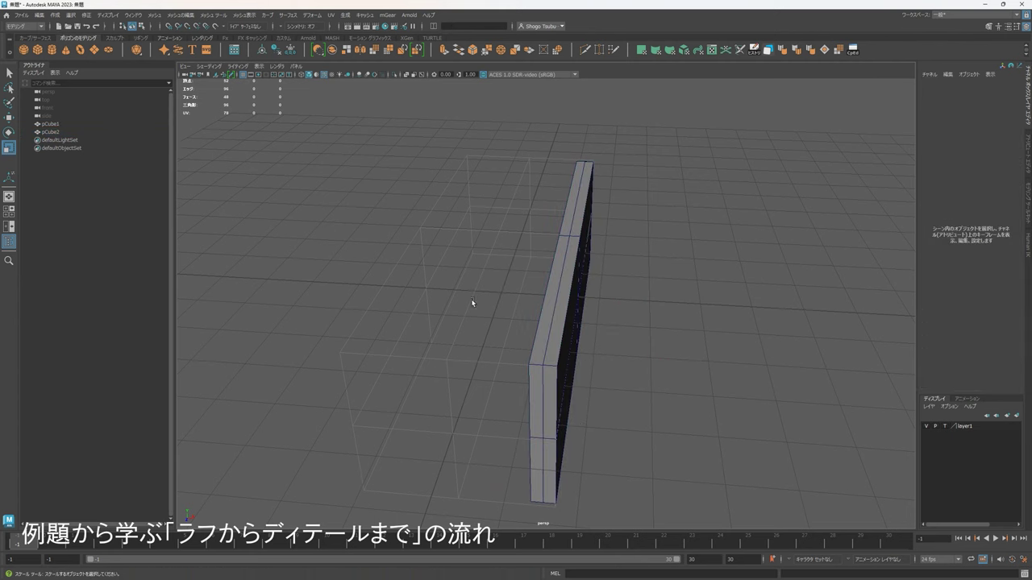
# Create another cube at the origin and widen it along X to about 2.27 beside the side panel.
pyautogui.click(569, 357)
pyautogui.keyDown('alt'); pyautogui.moveTo(634, 331); pyautogui.dragTo(686, 333); pyautogui.keyUp('alt')
pyautogui.keyDown('alt'); pyautogui.moveTo(623, 305); pyautogui.dragTo(663, 299); pyautogui.keyUp('alt')
pyautogui.press('g')
pyautogui.moveTo(643, 307)
pyautogui.keyDown('alt'); pyautogui.mouseDown()
pyautogui.moveTo(682, 308)
pyautogui.moveTo(643, 306)
pyautogui.mouseUp(); pyautogui.keyUp('alt')
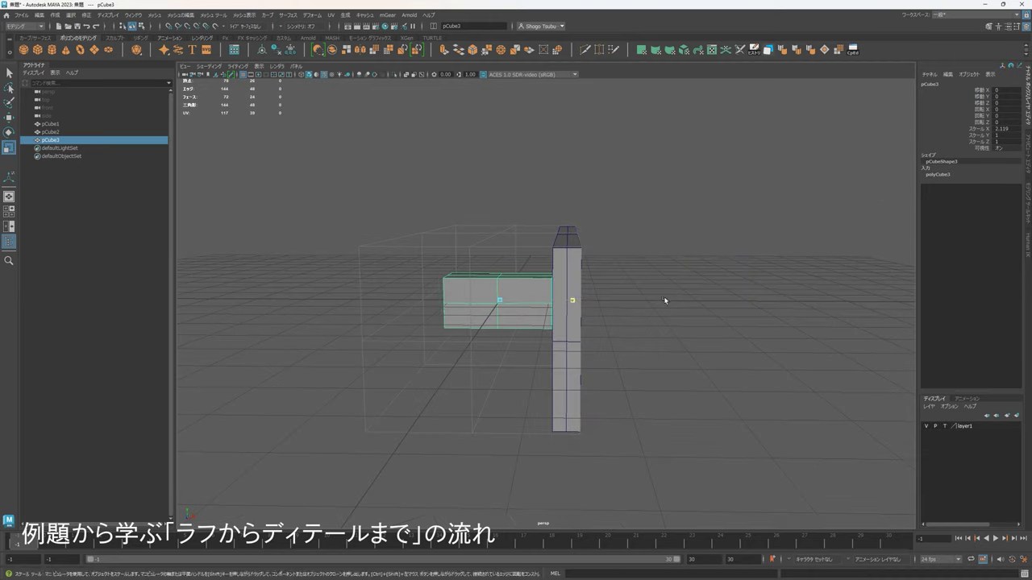
pyautogui.moveTo(666, 299); pyautogui.dragTo(672, 297, button='middle')
pyautogui.keyDown('alt'); pyautogui.moveTo(672, 297); pyautogui.dragTo(826, 325); pyautogui.keyUp('alt')
# Scale the inner block to about 8.6 in Z and about 2.0 in Y.
pyautogui.moveTo(610, 314); pyautogui.dragTo(680, 367)
pyautogui.keyDown('alt'); pyautogui.moveTo(681, 367); pyautogui.dragTo(664, 314); pyautogui.keyUp('alt')
pyautogui.moveTo(589, 234); pyautogui.dragTo(590, 159)
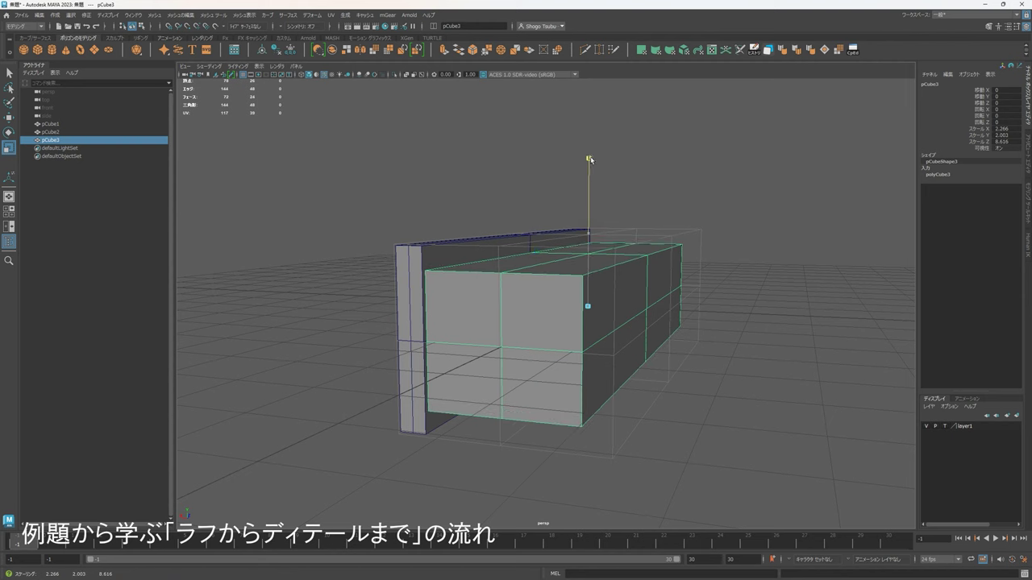
pyautogui.keyDown('alt'); pyautogui.moveTo(723, 308); pyautogui.dragTo(707, 290); pyautogui.keyUp('alt')
pyautogui.click(780, 202)
pyautogui.scroll(-3, 785, 246)
pyautogui.keyDown('alt'); pyautogui.moveTo(785, 246); pyautogui.dragTo(577, 357); pyautogui.keyUp('alt')
pyautogui.keyDown('alt'); pyautogui.moveTo(505, 327); pyautogui.dragTo(580, 352); pyautogui.keyUp('alt')
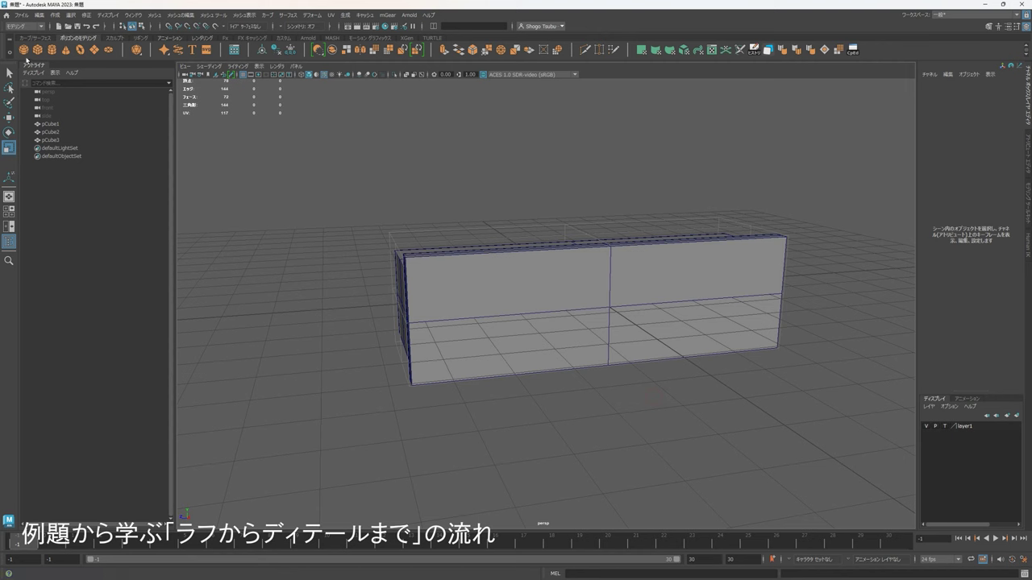
# Create a polygon cylinder, move it along Z to 2.809 and rotate it -90 degrees around Z.
pyautogui.click(52, 50)
pyautogui.press('w')
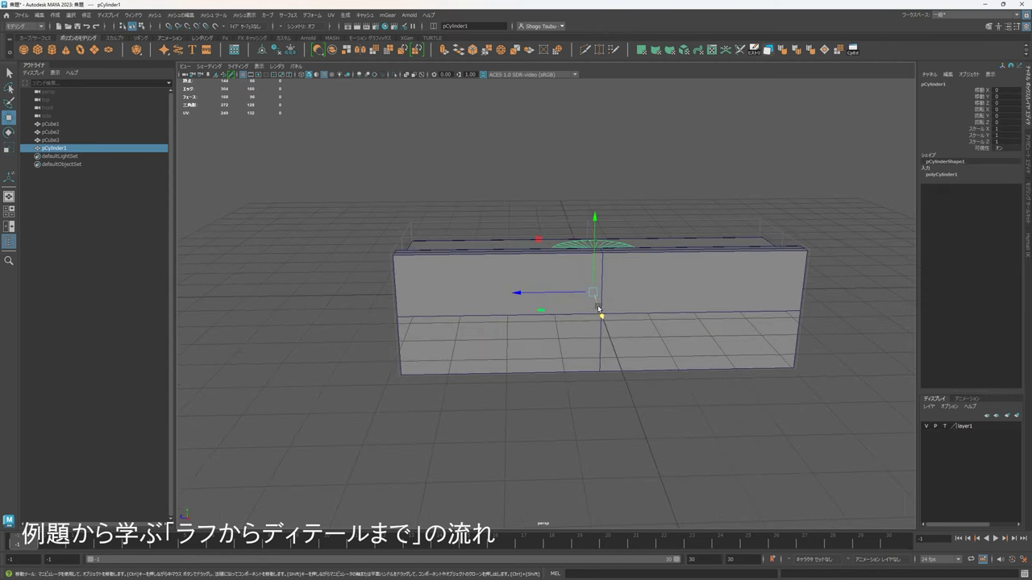
pyautogui.keyDown('alt'); pyautogui.moveTo(599, 311); pyautogui.dragTo(607, 374); pyautogui.keyUp('alt')
pyautogui.press('e')
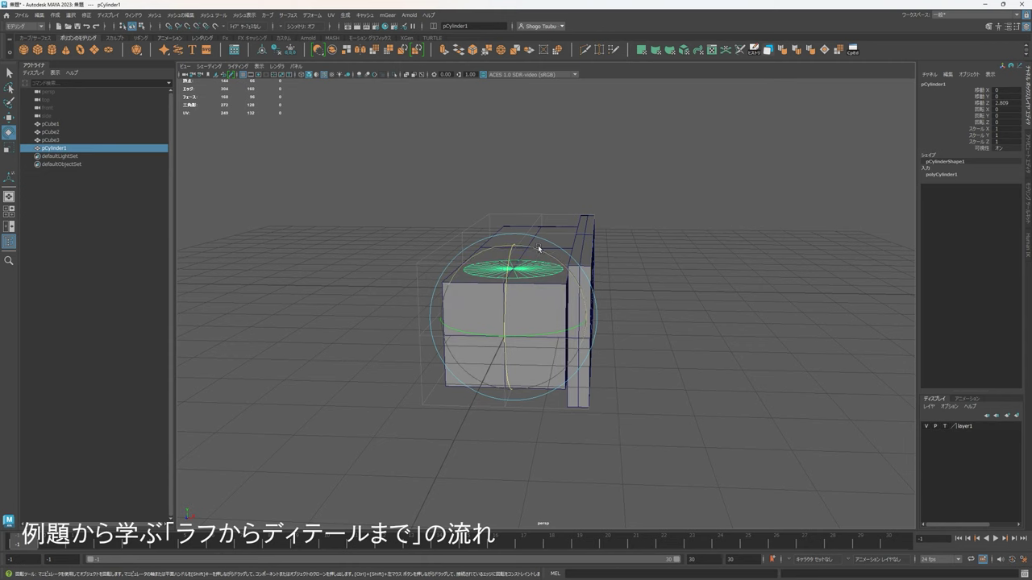
pyautogui.moveTo(539, 248); pyautogui.dragTo(579, 283)
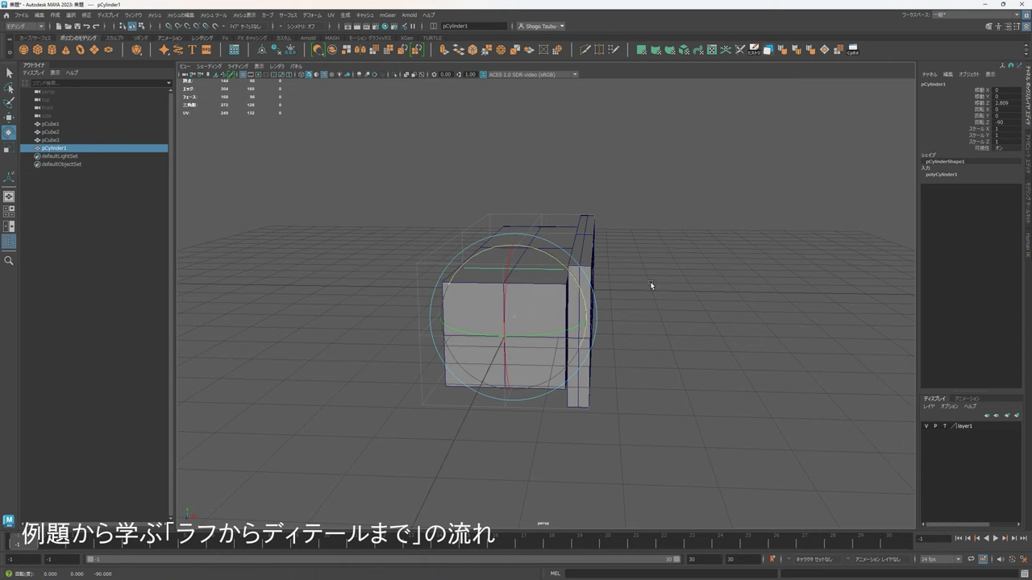
# Lengthen the cylinder to a Y scale of 1.802 and shrink its radius to a scale of 0.734.
pyautogui.keyDown('alt'); pyautogui.moveTo(651, 284); pyautogui.dragTo(506, 333); pyautogui.keyUp('alt')
pyautogui.press('r')
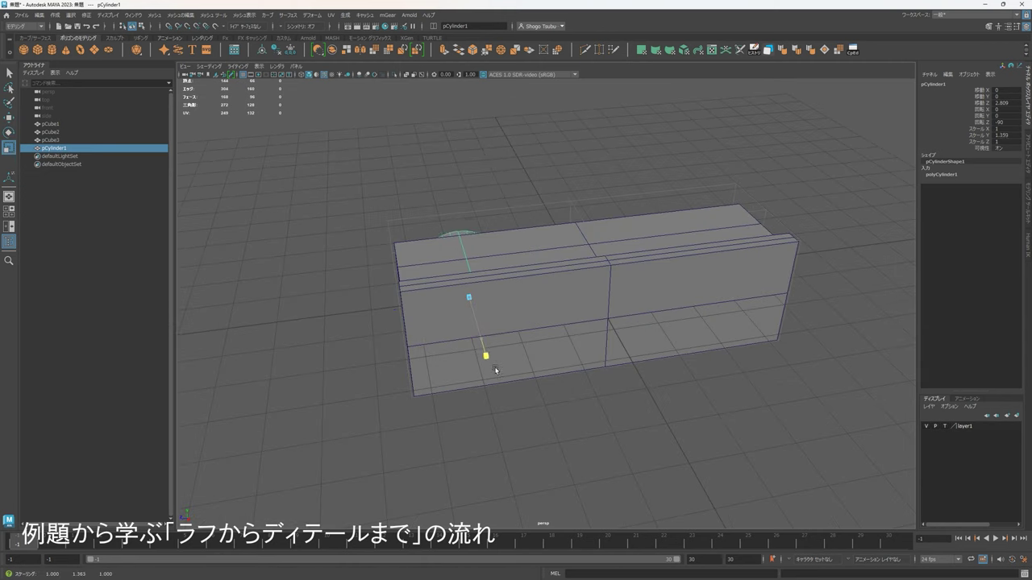
pyautogui.keyDown('alt'); pyautogui.moveTo(504, 402); pyautogui.dragTo(497, 375); pyautogui.keyUp('alt')
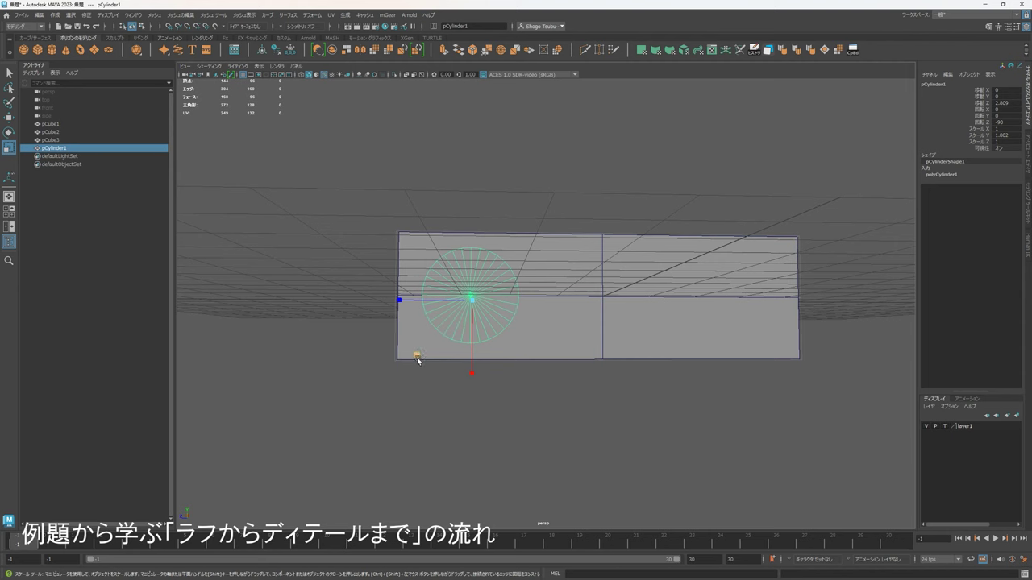
pyautogui.keyDown('alt'); pyautogui.moveTo(418, 348); pyautogui.dragTo(456, 341); pyautogui.keyUp('alt')
# Move the cylinder along Z to 3.344, near the end of the side panel.
pyautogui.press('w')
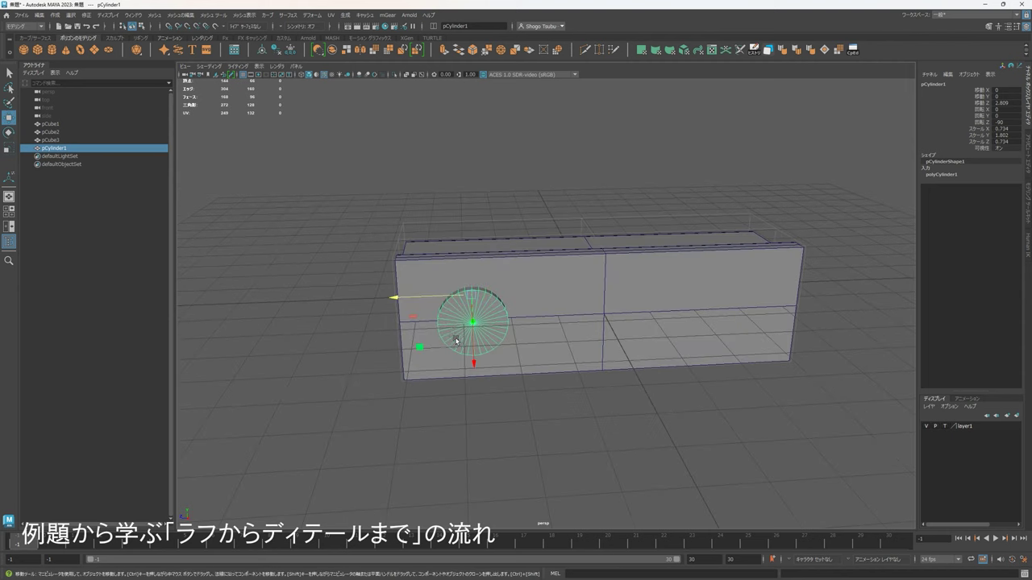
pyautogui.hotkey('ctrl', 'z')
pyautogui.moveTo(433, 296); pyautogui.dragTo(411, 296)
pyautogui.keyDown('alt'); pyautogui.moveTo(412, 297); pyautogui.dragTo(538, 417); pyautogui.keyUp('alt')
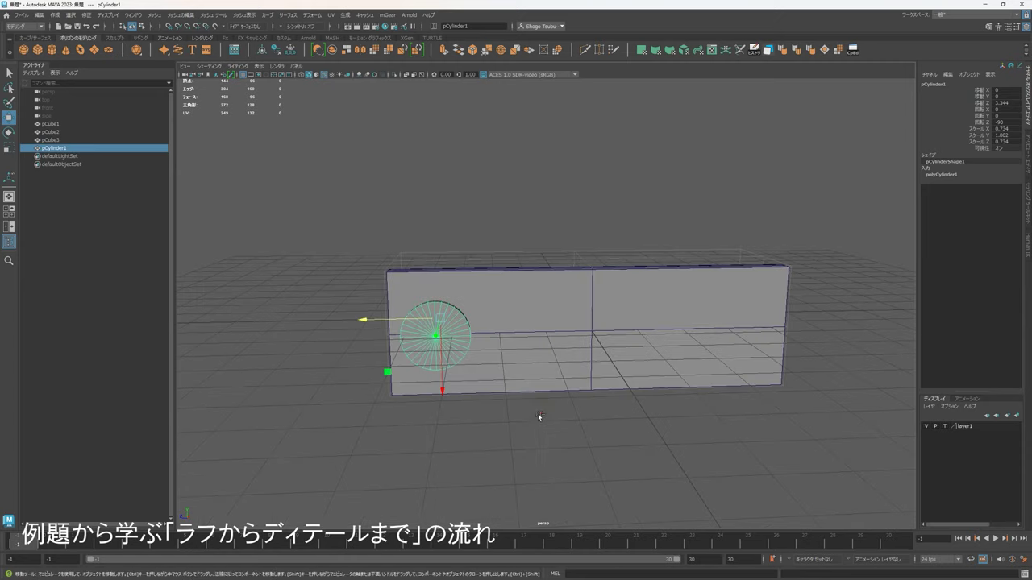
# Duplicate the cylinder, move the copy to the panel's opposite end at Z -3.384 and enlarge its radius scale to 0.819.
pyautogui.hotkey('ctrl', 'd')
pyautogui.moveTo(420, 319); pyautogui.dragTo(611, 342)
pyautogui.keyDown('alt'); pyautogui.moveTo(642, 421); pyautogui.dragTo(702, 412, button='middle'); pyautogui.keyUp('alt')
pyautogui.keyDown('alt'); pyautogui.moveTo(699, 417); pyautogui.dragTo(707, 364); pyautogui.keyUp('alt')
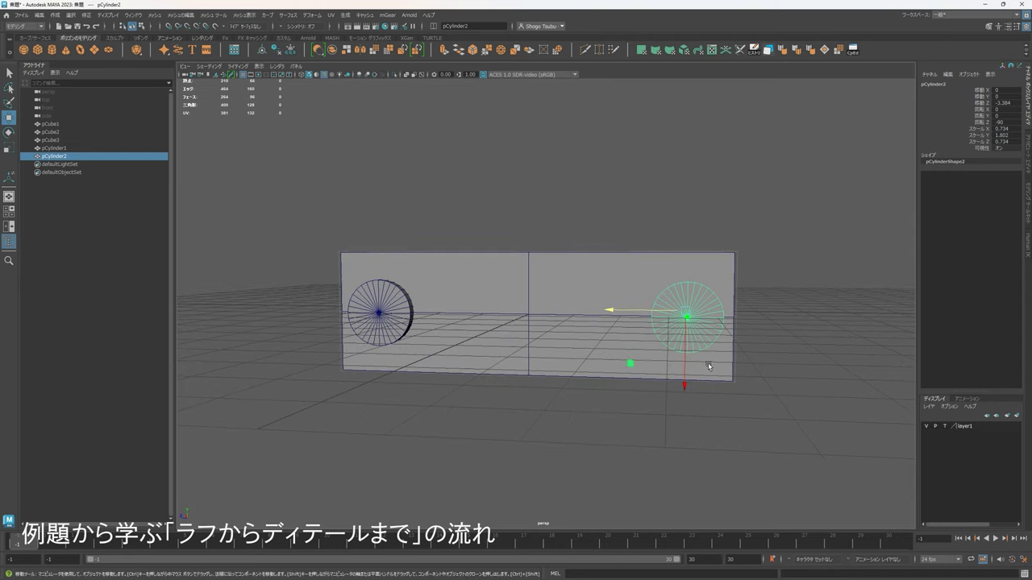
pyautogui.press('r')
pyautogui.moveTo(628, 367); pyautogui.dragTo(625, 367)
pyautogui.keyDown('alt'); pyautogui.moveTo(625, 367); pyautogui.dragTo(630, 370); pyautogui.keyUp('alt')
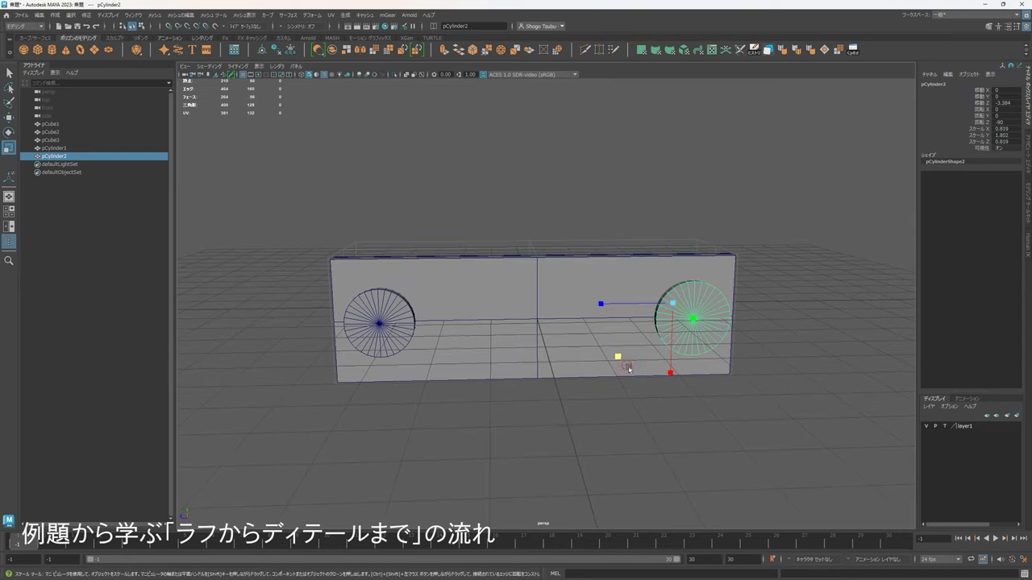
# Move the original cylinder to the panel's lower corner at Y -0.863, Z 3.723, and reduce its radius scale to about 0.516.
pyautogui.click(375, 306)
pyautogui.press('w')
pyautogui.keyDown('alt'); pyautogui.moveTo(461, 351); pyautogui.dragTo(512, 346); pyautogui.keyUp('alt')
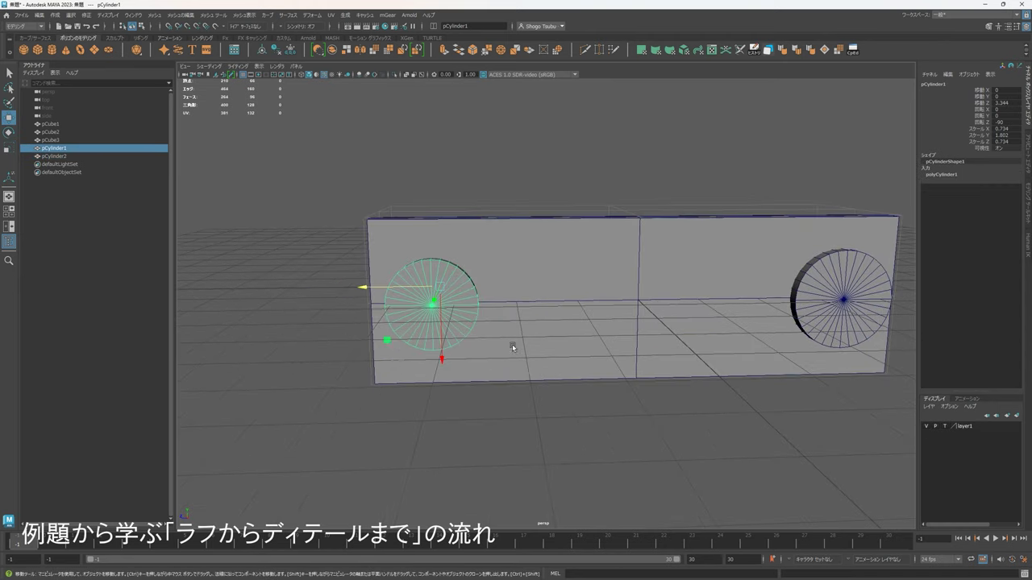
pyautogui.moveTo(384, 340); pyautogui.dragTo(386, 376)
pyautogui.press('r')
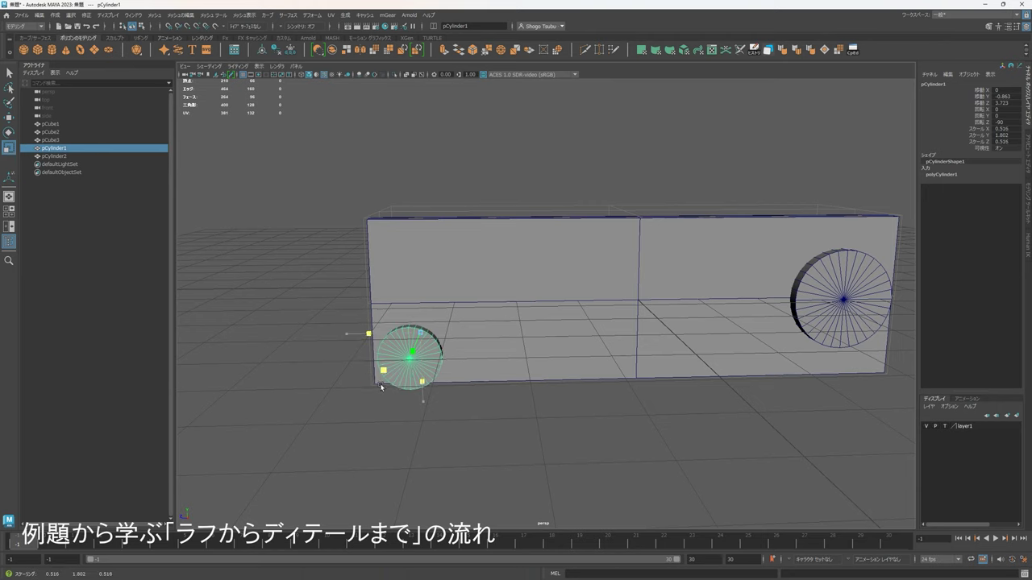
pyautogui.click(644, 398)
pyautogui.keyDown('alt'); pyautogui.moveTo(633, 392); pyautogui.dragTo(499, 379); pyautogui.keyUp('alt')
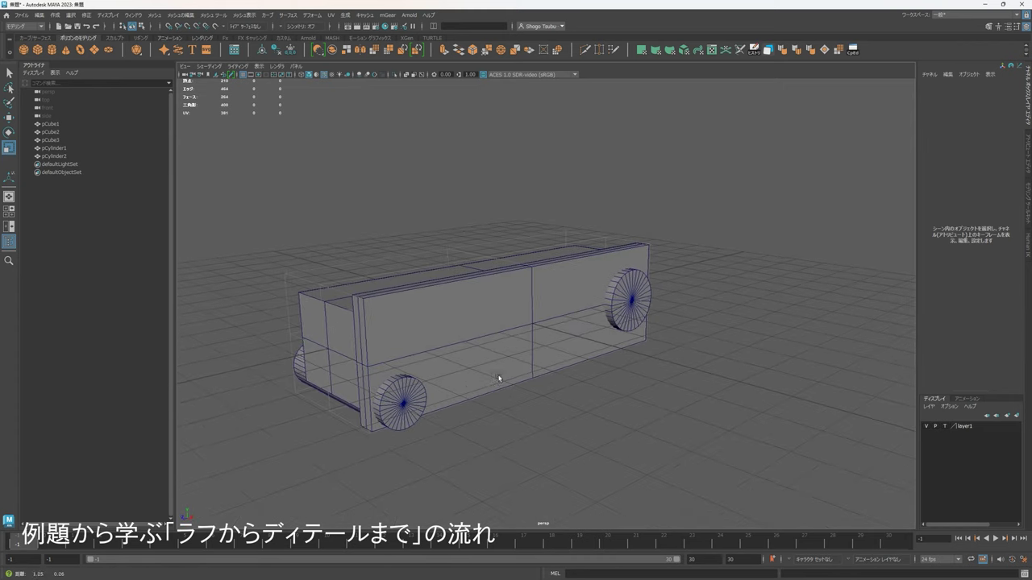
# Examine the rough arrangement of block, side panel and both cylinders from several angles.
pyautogui.click(577, 339)
pyautogui.keyDown('alt'); pyautogui.moveTo(581, 347); pyautogui.dragTo(637, 373); pyautogui.keyUp('alt')
pyautogui.scroll(-4, 621, 405)
pyautogui.moveTo(693, 433); pyautogui.dragTo(362, 229)
pyautogui.keyDown('alt'); pyautogui.moveTo(670, 323); pyautogui.dragTo(701, 327, button='middle'); pyautogui.keyUp('alt')
pyautogui.click(744, 338)
pyautogui.keyDown('alt'); pyautogui.moveTo(743, 339); pyautogui.dragTo(401, 306); pyautogui.keyUp('alt')
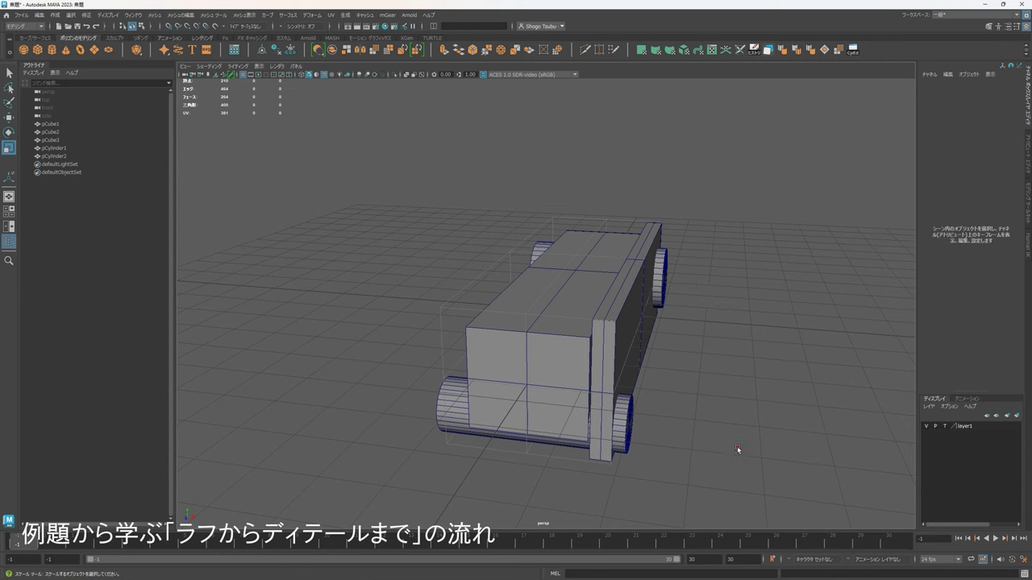
pyautogui.moveTo(737, 449); pyautogui.dragTo(516, 274)
pyautogui.click(809, 307)
pyautogui.keyDown('alt'); pyautogui.moveTo(809, 307); pyautogui.dragTo(582, 311); pyautogui.keyUp('alt')
pyautogui.click(589, 313)
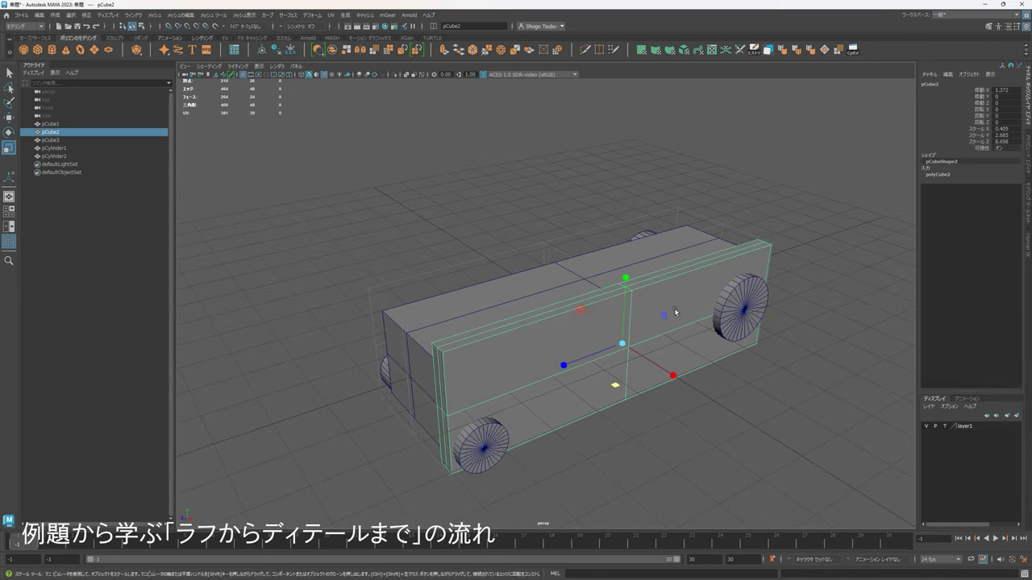
pyautogui.keyDown('alt'); pyautogui.moveTo(676, 312); pyautogui.dragTo(654, 306, button='middle'); pyautogui.keyUp('alt')
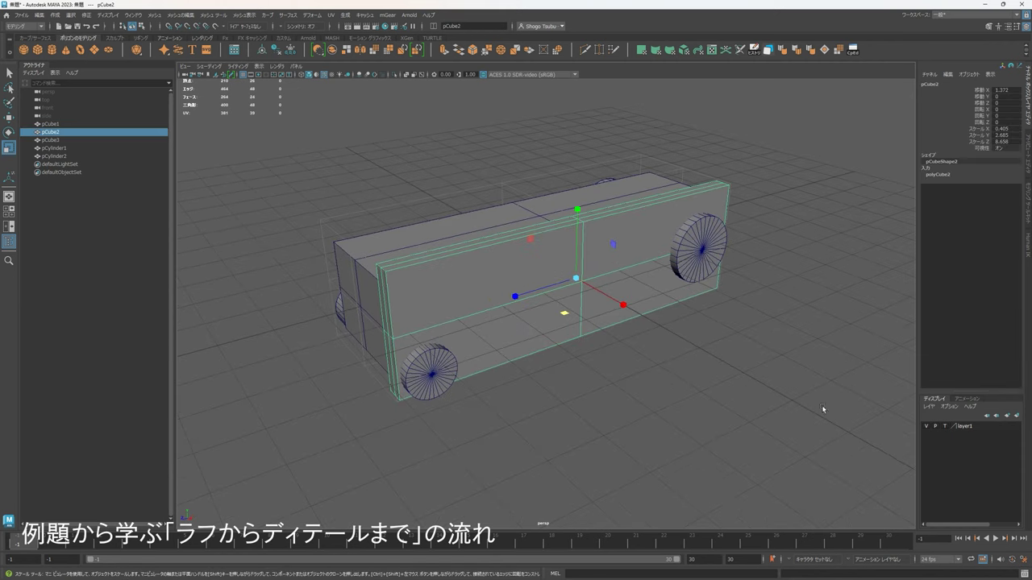
pyautogui.click(684, 402)
pyautogui.keyDown('alt'); pyautogui.moveTo(684, 402); pyautogui.dragTo(560, 368); pyautogui.keyUp('alt')
pyautogui.click(488, 260)
pyautogui.keyDown('alt'); pyautogui.moveTo(597, 298); pyautogui.dragTo(651, 343, button='middle'); pyautogui.keyUp('alt')
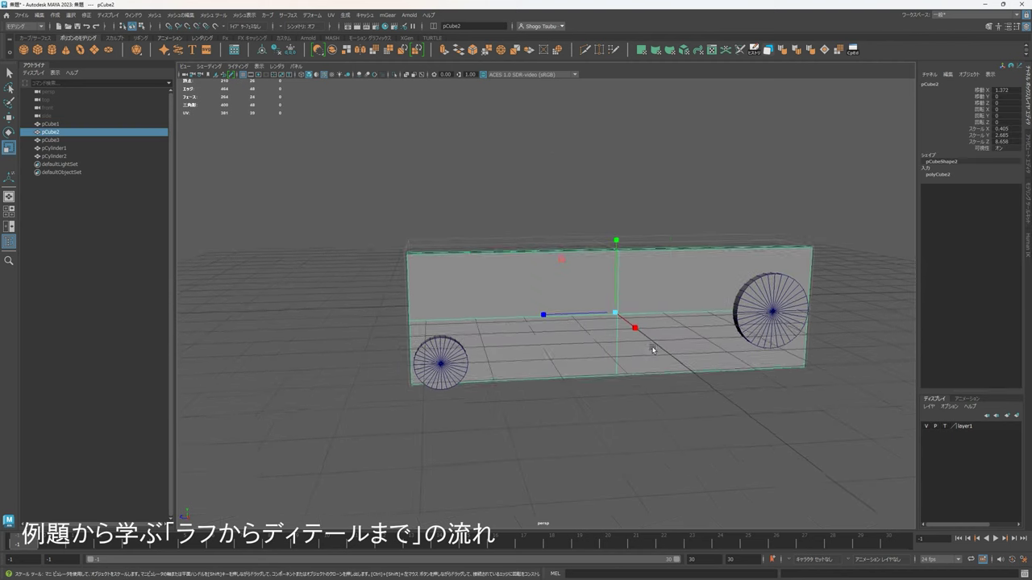
pyautogui.keyDown('alt'); pyautogui.moveTo(650, 343); pyautogui.dragTo(531, 405); pyautogui.keyUp('alt')
# Select the side panel and lengthen it along Z to a scale of 8.896.
pyautogui.keyDown('alt'); pyautogui.moveTo(591, 319); pyautogui.dragTo(718, 430); pyautogui.keyUp('alt')
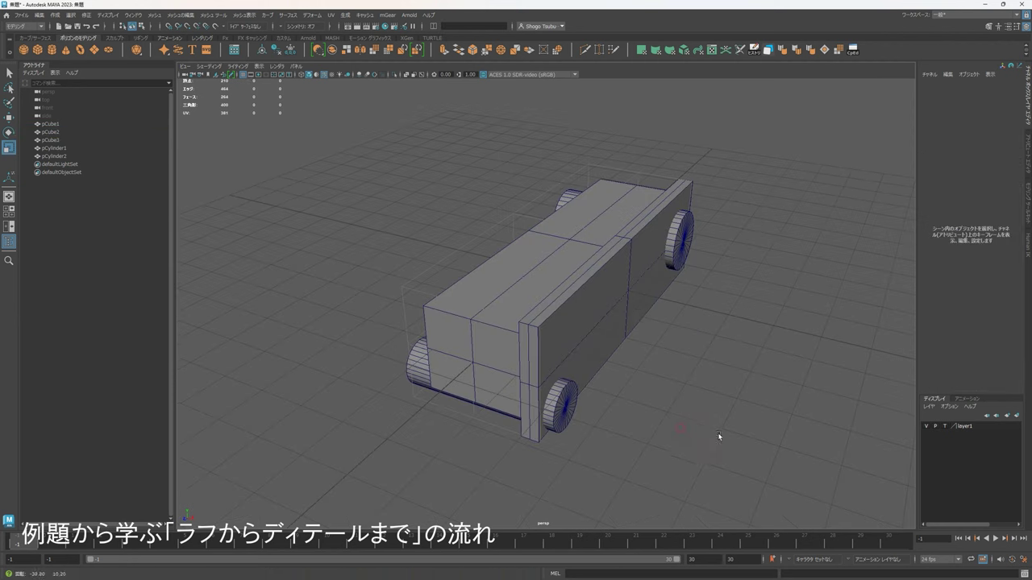
pyautogui.keyDown('alt'); pyautogui.moveTo(698, 361); pyautogui.dragTo(715, 409); pyautogui.keyUp('alt')
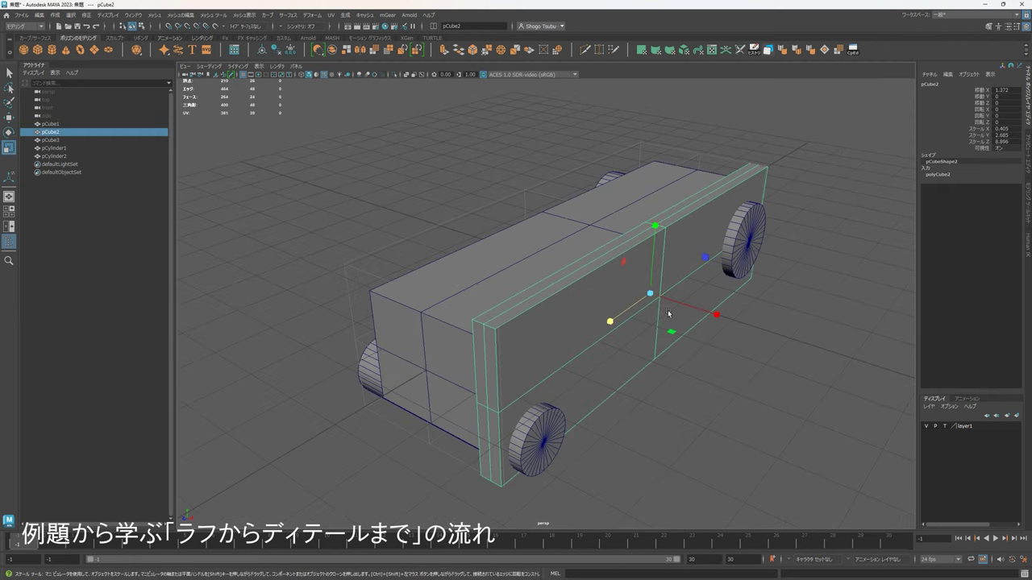
pyautogui.keyDown('alt'); pyautogui.moveTo(669, 313); pyautogui.dragTo(505, 269); pyautogui.keyUp('alt')
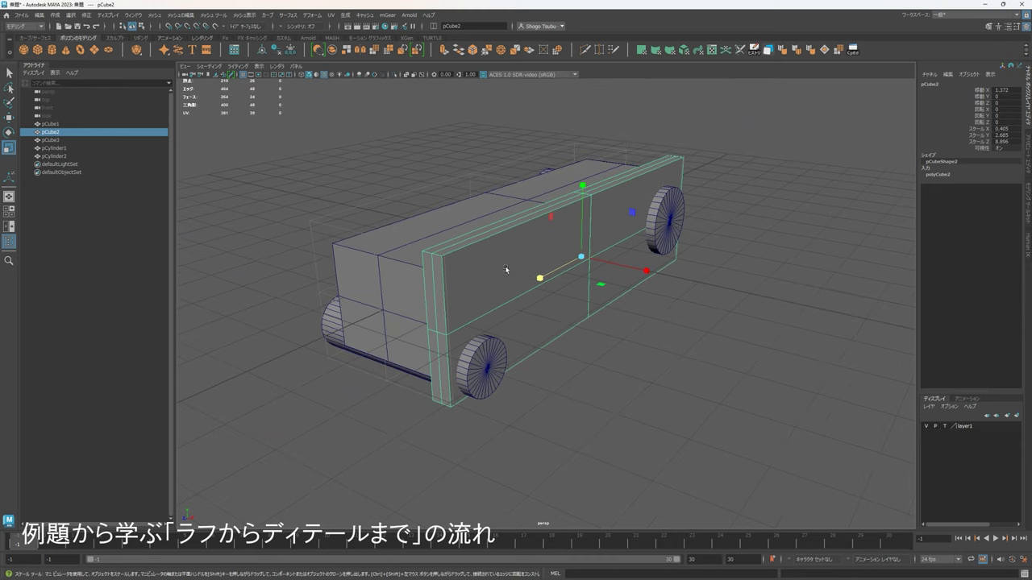
# Delete the lengthwise edge loop running through the middle of the side panel's thickness.
pyautogui.moveTo(506, 269); pyautogui.dragTo(488, 234, button='right')
pyautogui.click(482, 234)
pyautogui.keyDown('alt'); pyautogui.moveTo(515, 240); pyautogui.dragTo(539, 319); pyautogui.keyUp('alt')
pyautogui.hotkey('ctrl', 'Delete')
# Slide the side panel's middle vertical edge loop along Z toward the end with the smaller cylinder.
pyautogui.scroll(3, 651, 312)
pyautogui.scroll(-3, 533, 281)
pyautogui.doubleClick(592, 274)
pyautogui.press('w')
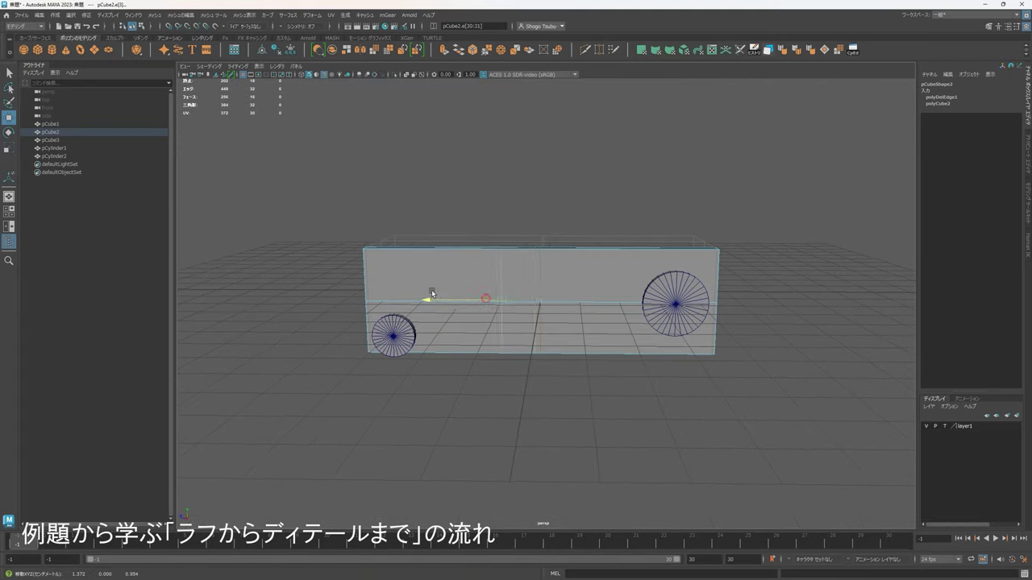
pyautogui.moveTo(432, 293); pyautogui.dragTo(411, 294)
pyautogui.keyDown('alt'); pyautogui.moveTo(556, 319); pyautogui.dragTo(578, 324); pyautogui.keyUp('alt')
pyautogui.moveTo(462, 307); pyautogui.dragTo(432, 307)
pyautogui.keyDown('alt'); pyautogui.moveTo(563, 332); pyautogui.dragTo(628, 361); pyautogui.keyUp('alt')
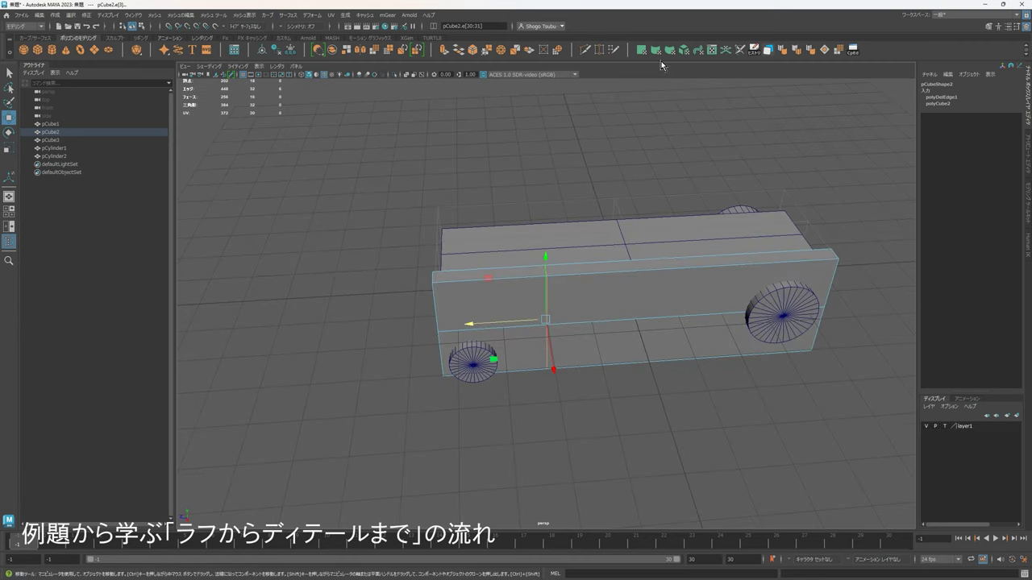
# Cut a new vertical edge loop into the side panel between the moved loop and the smaller cylinder's end.
pyautogui.click(587, 52)
pyautogui.keyDown('alt'); pyautogui.moveTo(584, 294); pyautogui.dragTo(582, 265); pyautogui.keyUp('alt')
pyautogui.keyDown('ctrl'); pyautogui.click(522, 271); pyautogui.keyUp('ctrl')
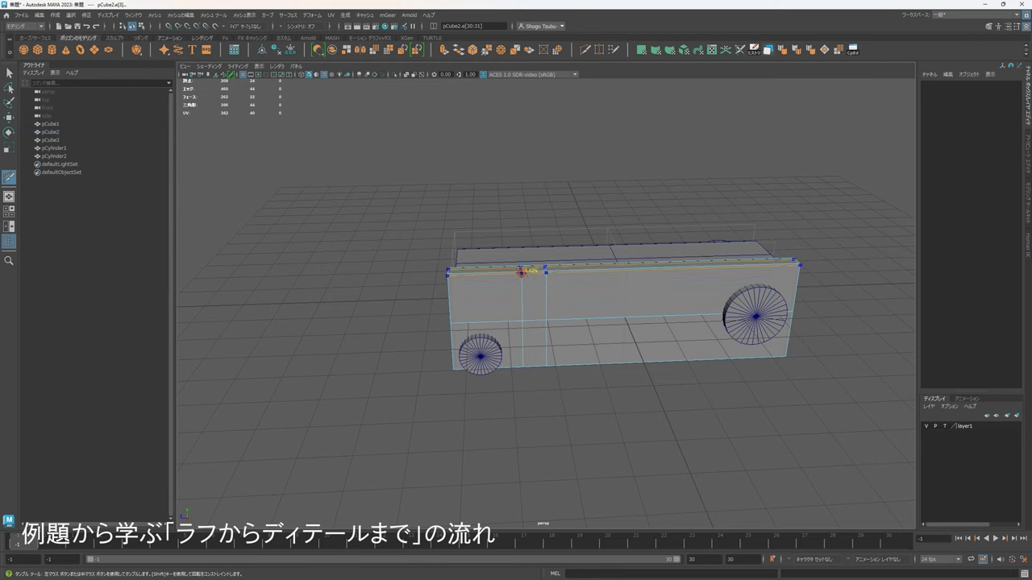
pyautogui.moveTo(540, 295)
pyautogui.keyDown('alt'); pyautogui.mouseDown()
pyautogui.moveTo(552, 271)
pyautogui.moveTo(528, 300)
pyautogui.mouseUp(); pyautogui.keyUp('alt')
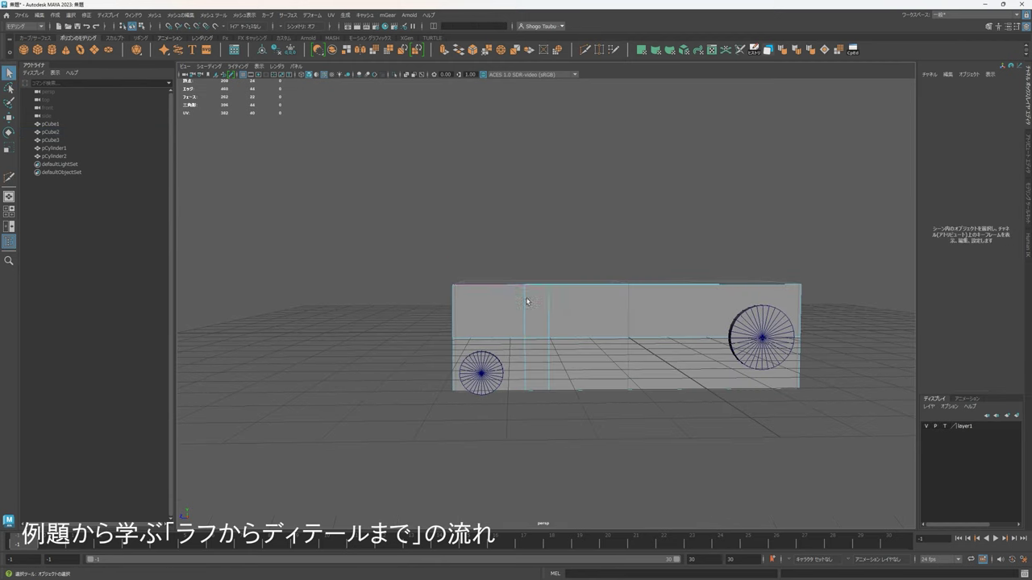
# Raise the top vertices of the new edge loop to form a pointed peak above the panel's upper edge.
pyautogui.moveTo(529, 304); pyautogui.dragTo(502, 304, button='right')
pyautogui.moveTo(538, 294); pyautogui.dragTo(514, 273)
pyautogui.press('w')
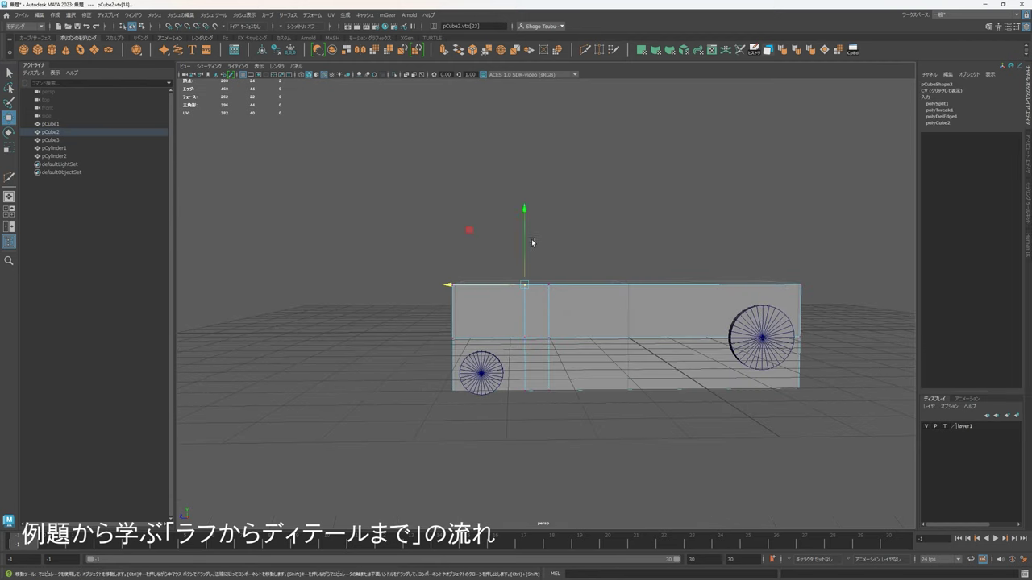
pyautogui.moveTo(525, 212); pyautogui.dragTo(527, 165)
pyautogui.keyDown('alt'); pyautogui.moveTo(622, 295); pyautogui.dragTo(594, 323); pyautogui.keyUp('alt')
pyautogui.keyDown('alt'); pyautogui.moveTo(557, 267); pyautogui.dragTo(518, 295); pyautogui.keyUp('alt')
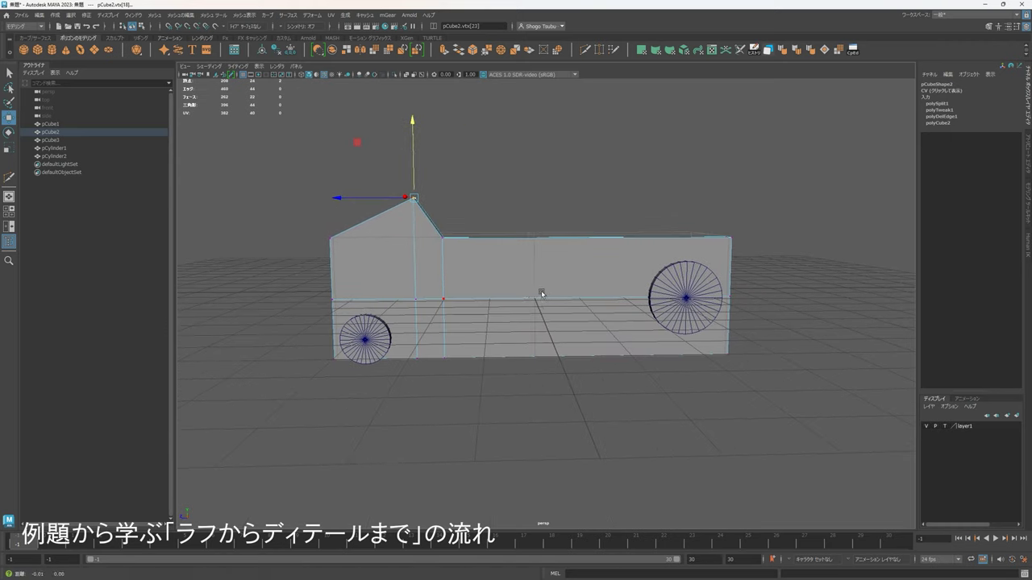
# Cut another vertical edge loop into the panel between the foot of the peak and the larger cylinder.
pyautogui.keyDown('alt'); pyautogui.moveTo(541, 291); pyautogui.dragTo(587, 291, button='middle'); pyautogui.keyUp('alt')
pyautogui.moveTo(527, 304); pyautogui.dragTo(559, 297, button='right')
pyautogui.keyDown('alt'); pyautogui.moveTo(560, 297); pyautogui.dragTo(492, 289, button='middle'); pyautogui.keyUp('alt')
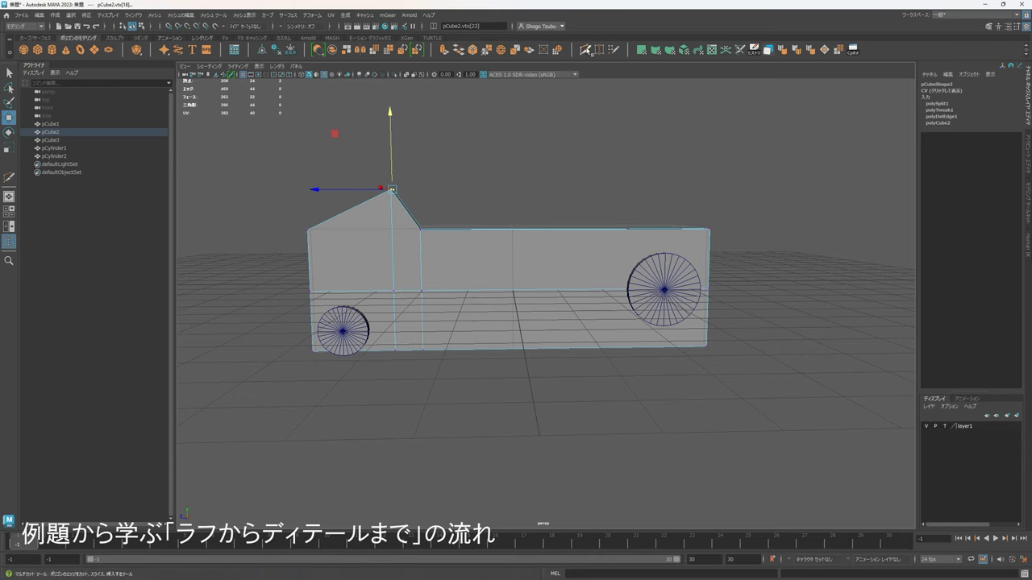
pyautogui.press('y')
pyautogui.click(420, 230)
pyautogui.keyDown('ctrl'); pyautogui.click(492, 261); pyautogui.keyUp('ctrl')
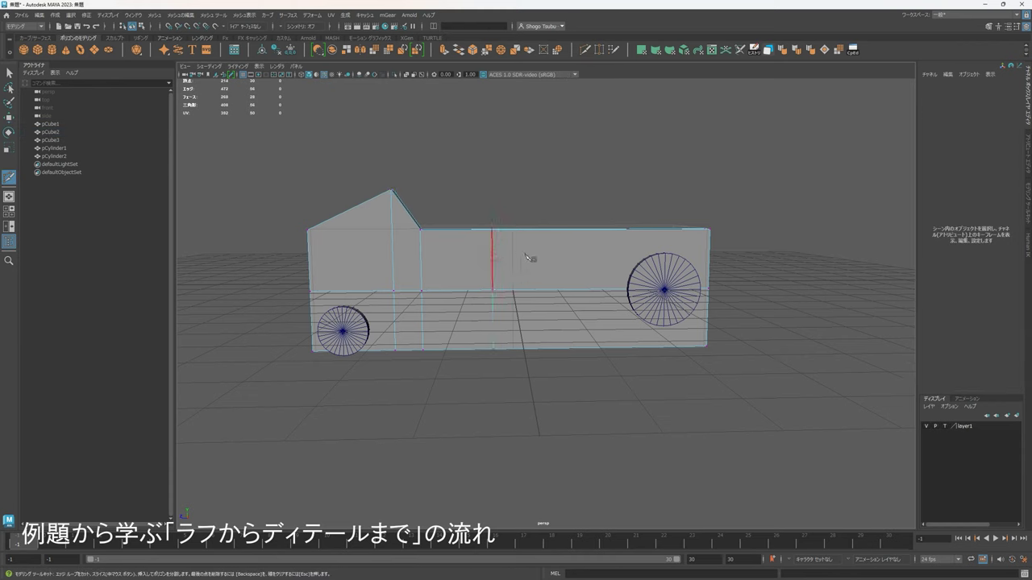
# Lower the bottom vertices of the section beneath the peak so the underside slopes up toward the newest edge loop.
pyautogui.keyDown('alt'); pyautogui.moveTo(532, 259); pyautogui.dragTo(622, 241, button='middle'); pyautogui.keyUp('alt')
pyautogui.click(512, 273)
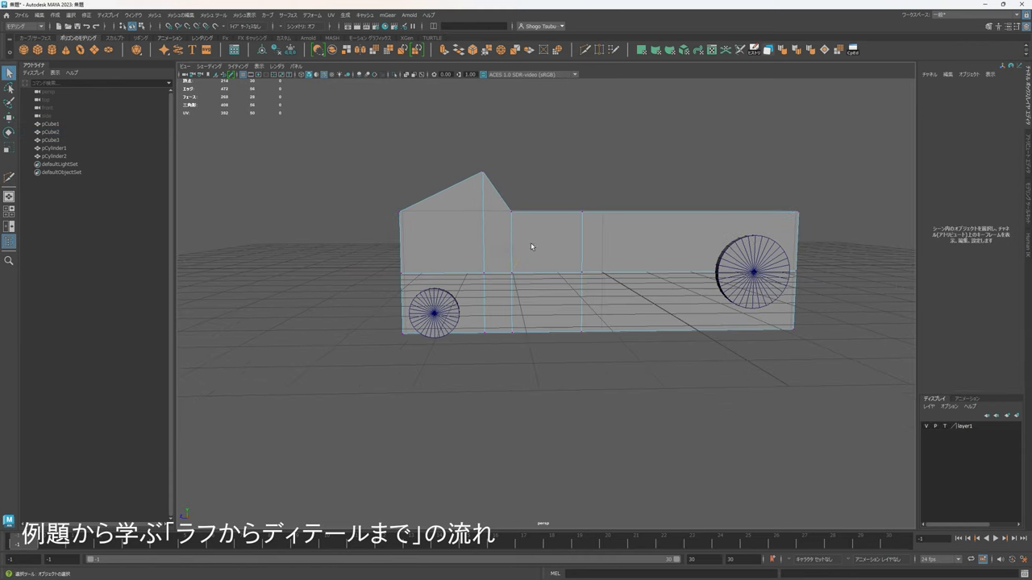
pyautogui.moveTo(536, 355)
pyautogui.mouseDown()
pyautogui.moveTo(377, 305)
pyautogui.moveTo(445, 295)
pyautogui.moveTo(524, 357)
pyautogui.moveTo(524, 370)
pyautogui.mouseUp()
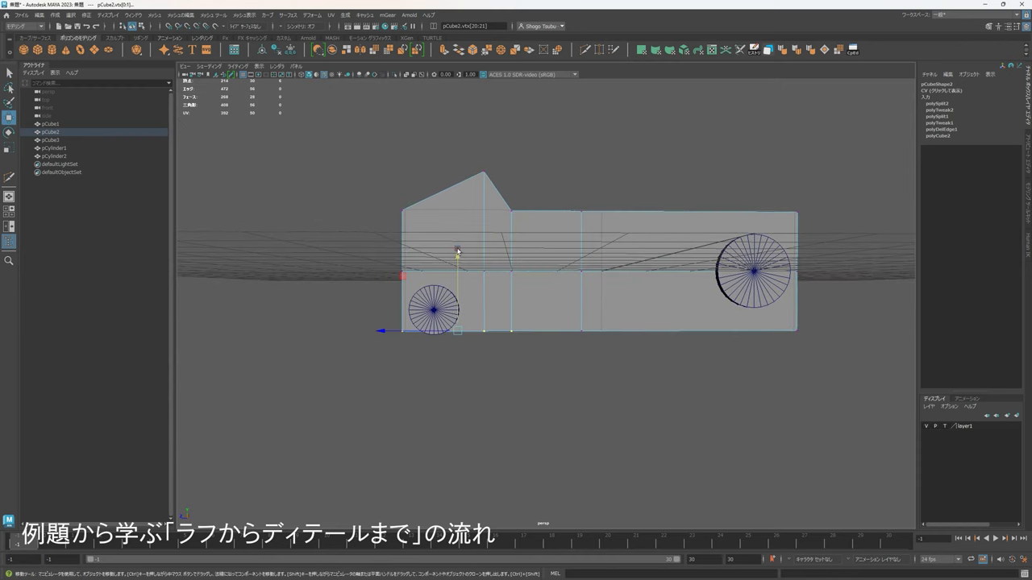
pyautogui.keyDown('alt'); pyautogui.moveTo(615, 321); pyautogui.dragTo(591, 323, button='middle'); pyautogui.keyUp('alt')
pyautogui.keyDown('alt'); pyautogui.moveTo(592, 323); pyautogui.dragTo(667, 341); pyautogui.keyUp('alt')
pyautogui.click(550, 378)
pyautogui.keyDown('alt'); pyautogui.moveTo(667, 341); pyautogui.dragTo(671, 344, button='middle'); pyautogui.keyUp('alt')
# Raise all of the panel's bottom vertices slightly and lower all its top vertices to slim the profile.
pyautogui.moveTo(698, 395); pyautogui.dragTo(581, 249)
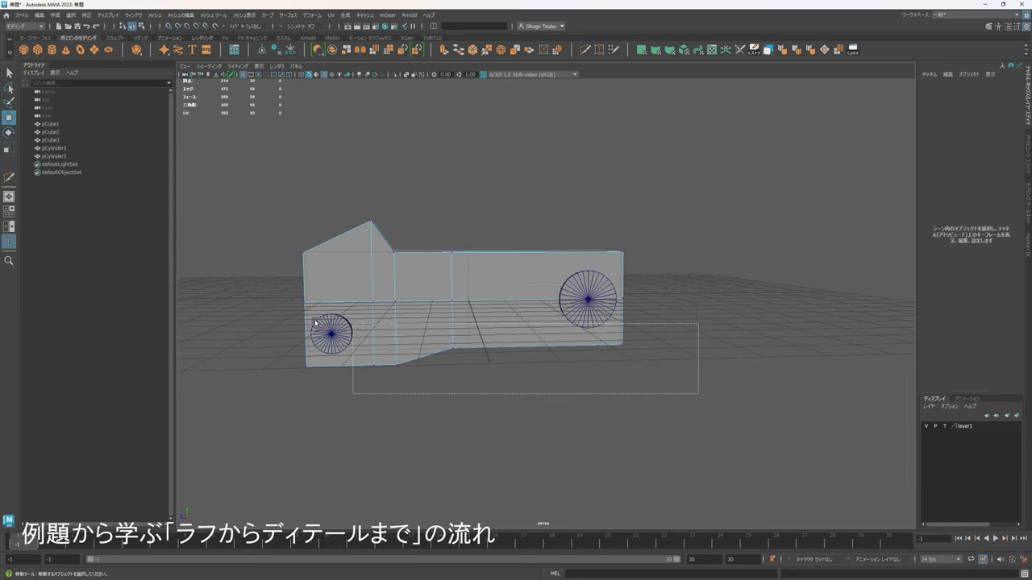
pyautogui.moveTo(250, 315); pyautogui.dragTo(250, 315)
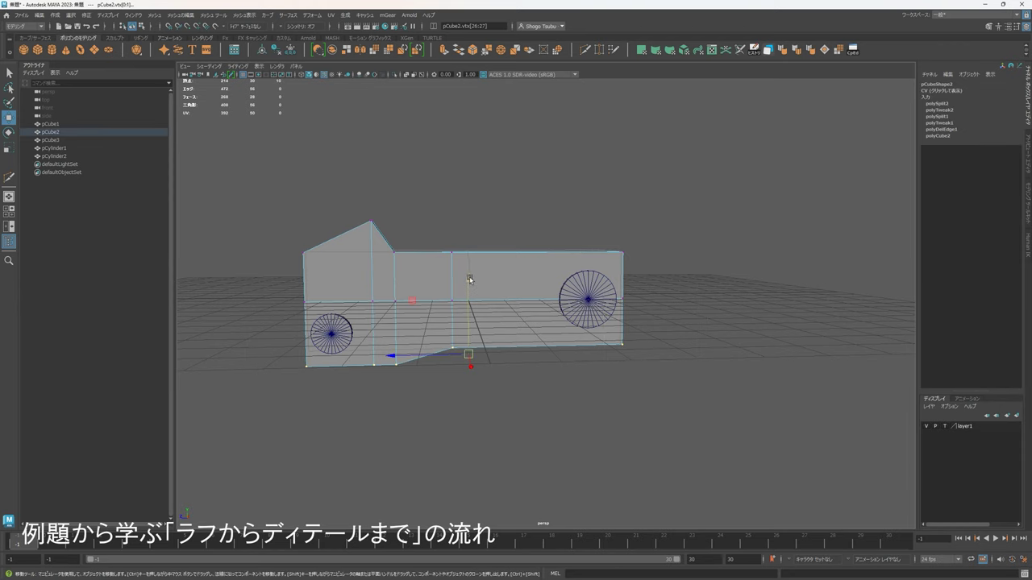
pyautogui.moveTo(469, 280); pyautogui.dragTo(556, 268)
pyautogui.moveTo(663, 269); pyautogui.dragTo(287, 192)
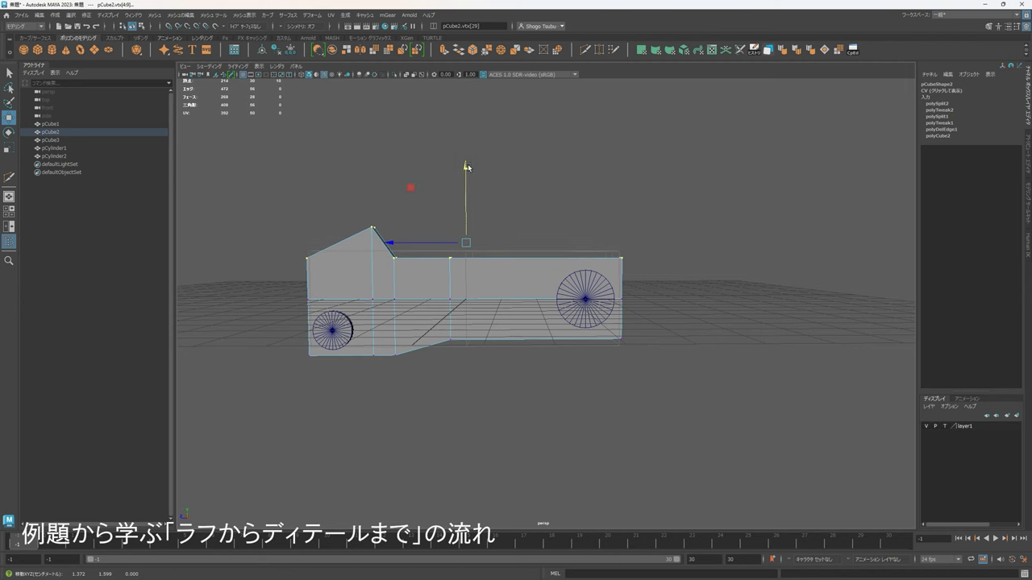
pyautogui.keyDown('alt'); pyautogui.moveTo(467, 164); pyautogui.dragTo(749, 303); pyautogui.keyUp('alt')
# Examine the reshaped side panel's profile and edge flow from several angles against the block and cylinders.
pyautogui.press('F8')
pyautogui.click(685, 266)
pyautogui.click(556, 309)
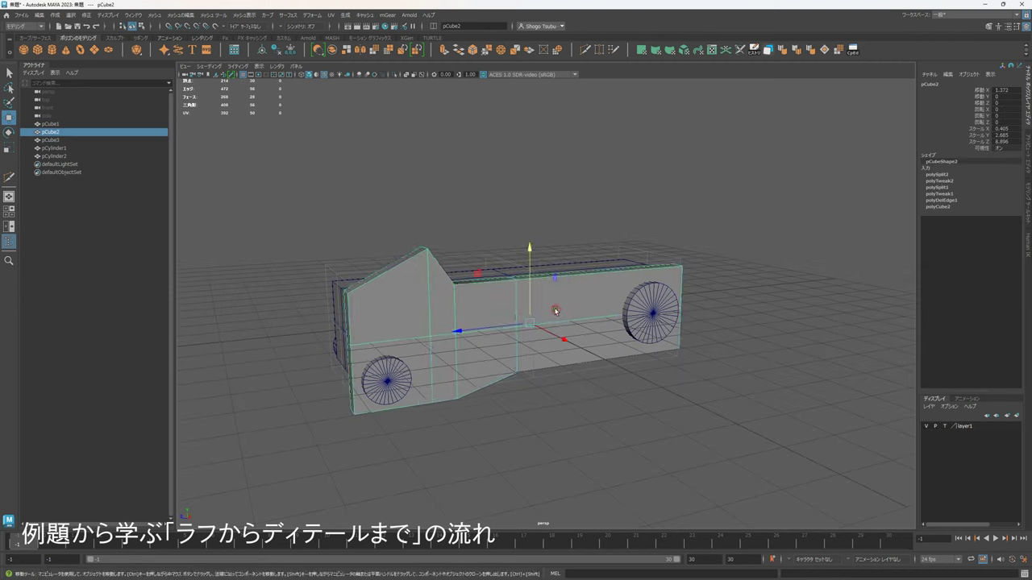
pyautogui.keyDown('alt'); pyautogui.moveTo(467, 316); pyautogui.dragTo(550, 322, button='middle'); pyautogui.keyUp('alt')
pyautogui.scroll(5, 551, 322)
pyautogui.keyDown('alt'); pyautogui.moveTo(555, 312); pyautogui.dragTo(554, 340); pyautogui.keyUp('alt')
pyautogui.moveTo(478, 304); pyautogui.dragTo(461, 213, button='right')
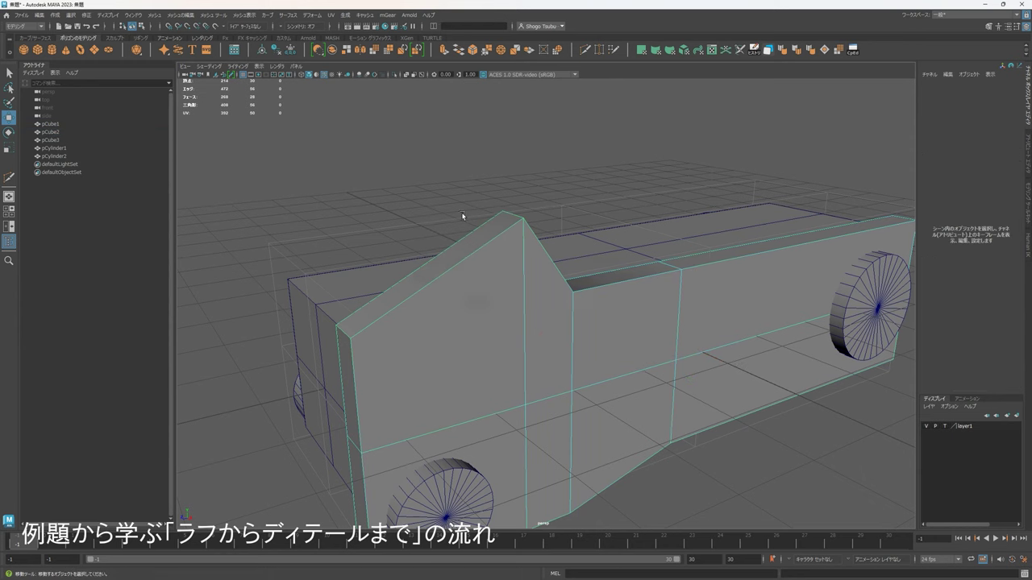
pyautogui.doubleClick(460, 264)
pyautogui.keyDown('alt'); pyautogui.moveTo(576, 337); pyautogui.dragTo(378, 286); pyautogui.keyUp('alt')
pyautogui.scroll(3, 520, 297)
pyautogui.scroll(-4, 516, 299)
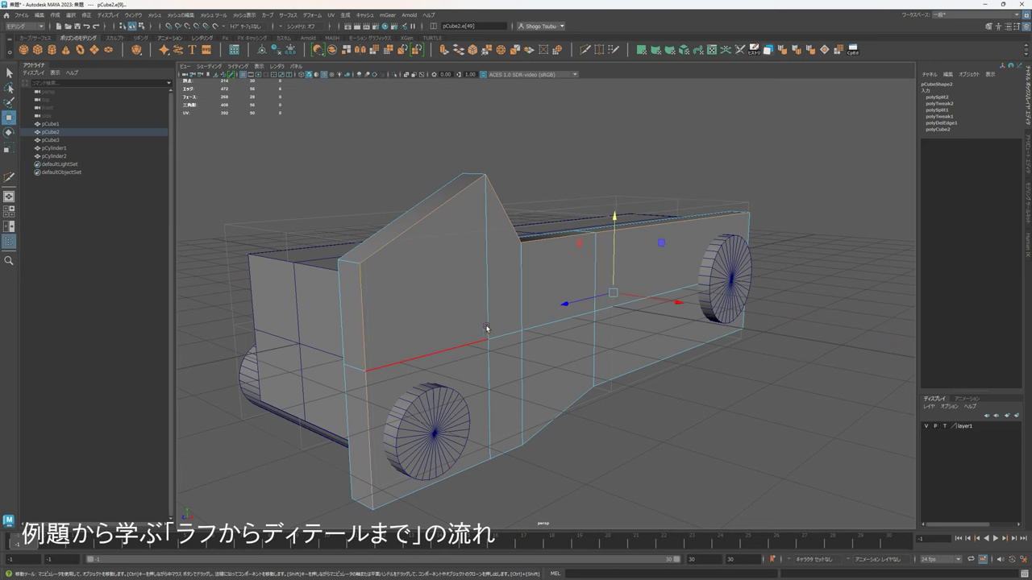
pyautogui.keyDown('alt'); pyautogui.moveTo(487, 328); pyautogui.dragTo(564, 307); pyautogui.keyUp('alt')
pyautogui.click(685, 159)
pyautogui.scroll(-6, 654, 201)
pyautogui.scroll(5, 601, 253)
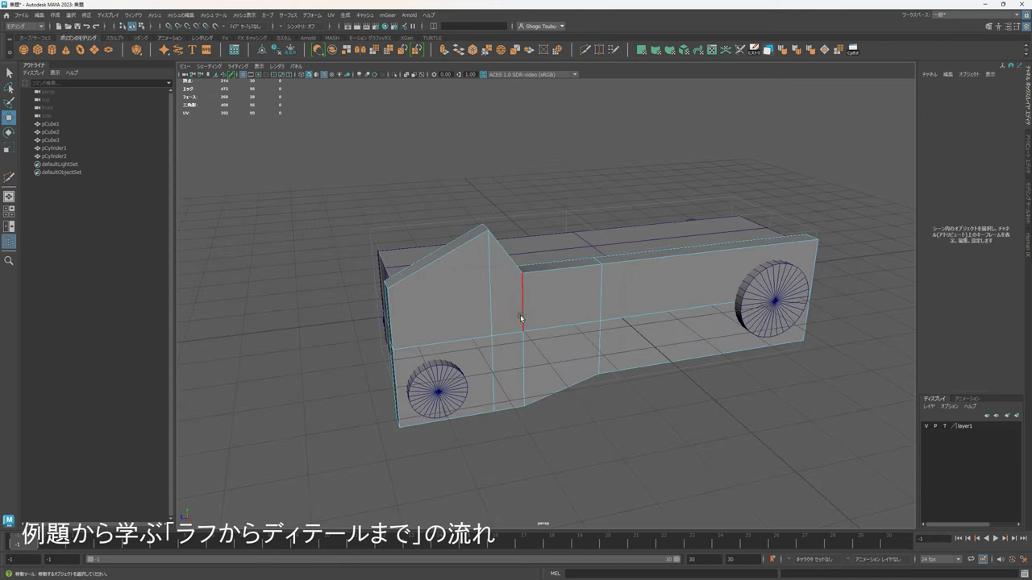
# Select the side panel and cut a vertical edge loop through it at the larger cylinder near the far end.
pyautogui.click(589, 300)
pyautogui.keyDown('alt'); pyautogui.moveTo(455, 234); pyautogui.dragTo(638, 224); pyautogui.keyUp('alt')
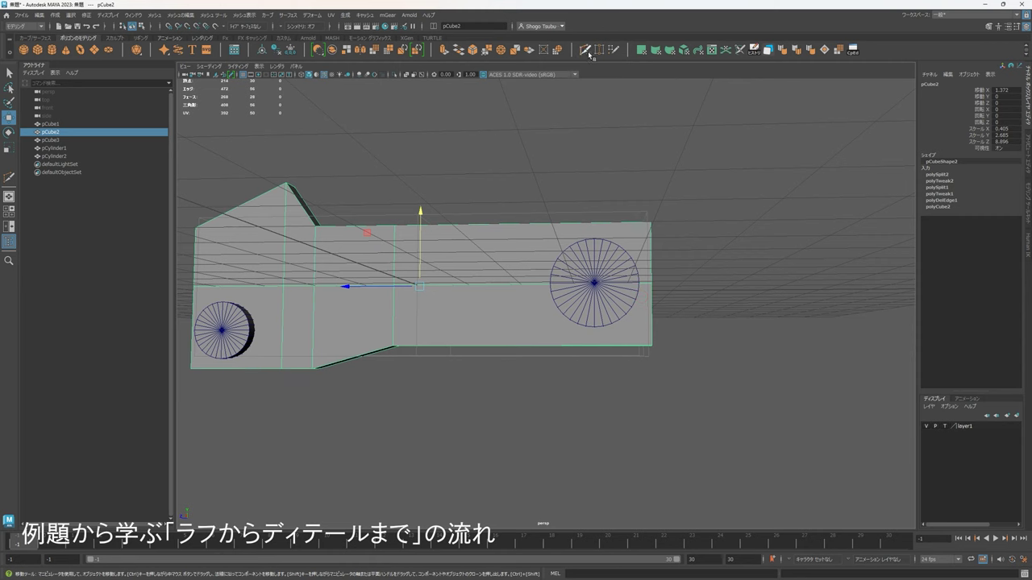
pyautogui.hotkey('ctrl', 'shift', 'x')
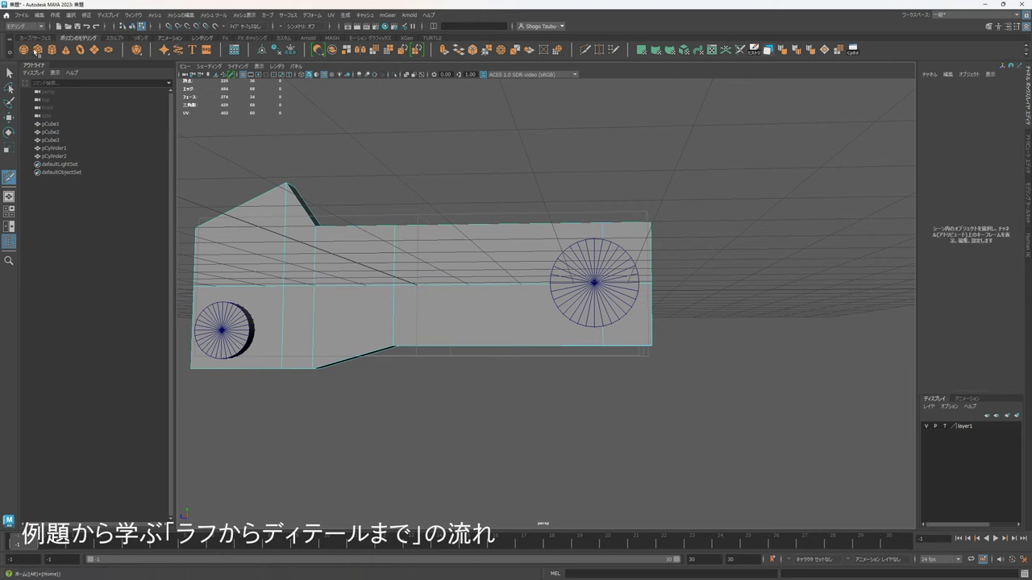
# Extrude the panel's underside face between the new edge loop and the end beneath the larger cylinder.
pyautogui.click(9, 73)
pyautogui.keyDown('alt'); pyautogui.moveTo(748, 173); pyautogui.dragTo(679, 154, button='middle'); pyautogui.keyUp('alt')
pyautogui.moveTo(680, 154); pyautogui.dragTo(679, 175, button='right')
pyautogui.scroll(4, 677, 250)
pyautogui.keyDown('alt'); pyautogui.moveTo(675, 262); pyautogui.dragTo(646, 301); pyautogui.keyUp('alt')
pyautogui.click(564, 291)
pyautogui.hotkey('ctrl', 'e')
pyautogui.press('w')
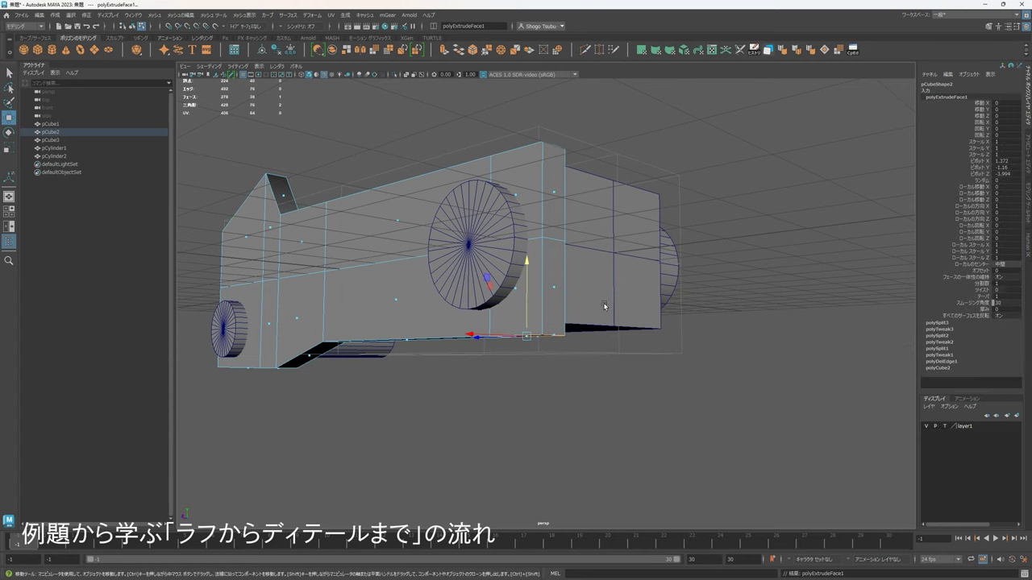
# Pull the extruded face down into a short foot and taper it along Z to about 0.77.
pyautogui.keyDown('alt'); pyautogui.moveTo(579, 296); pyautogui.dragTo(726, 285); pyautogui.keyUp('alt')
pyautogui.press('r')
pyautogui.moveTo(504, 346); pyautogui.dragTo(523, 348)
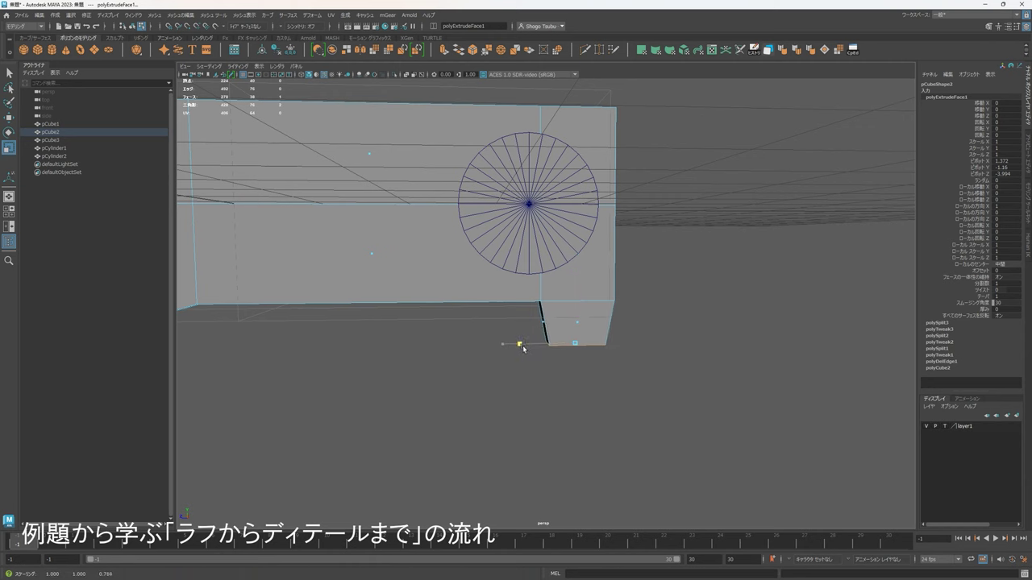
pyautogui.moveTo(545, 299); pyautogui.dragTo(582, 274, button='right')
pyautogui.scroll(-5, 692, 182)
pyautogui.keyDown('alt'); pyautogui.moveTo(758, 221); pyautogui.dragTo(827, 230, button='middle'); pyautogui.keyUp('alt')
pyautogui.click(823, 231)
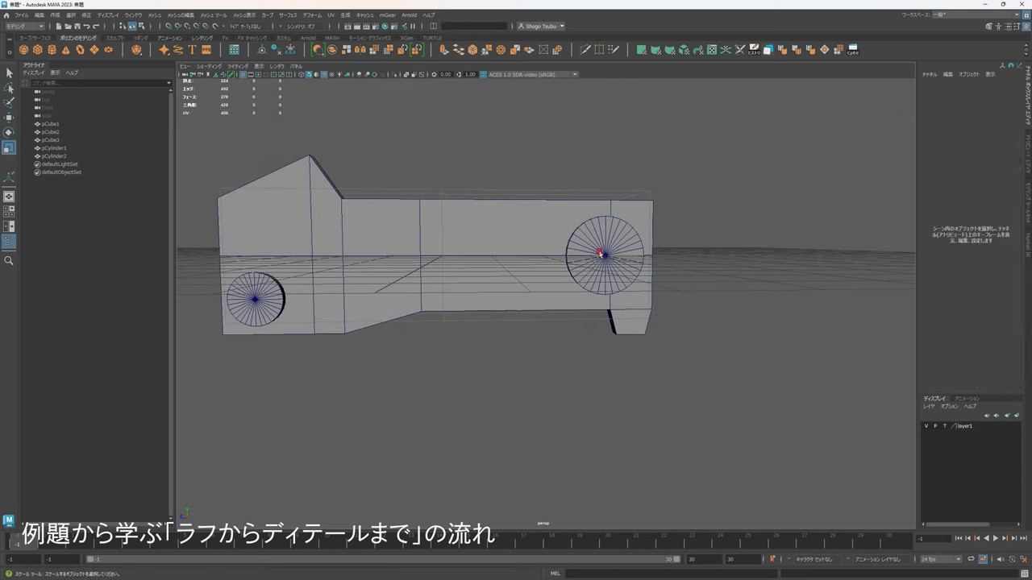
# Duplicate the larger cylinder, shrink its radius scale to 0.217, and place it on the foot at Y -1.321, Z -3.975.
pyautogui.click(604, 252)
pyautogui.keyDown('alt'); pyautogui.moveTo(750, 246); pyautogui.dragTo(674, 229, button='middle'); pyautogui.keyUp('alt')
pyautogui.hotkey('ctrl', 'd')
pyautogui.press('w')
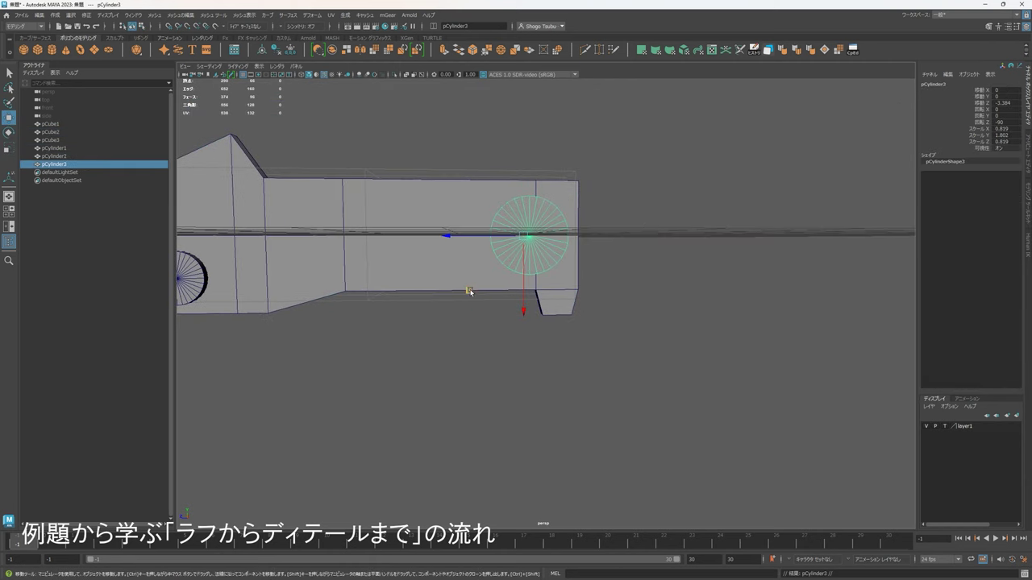
pyautogui.moveTo(470, 291); pyautogui.dragTo(497, 336, button='middle')
pyautogui.press('r')
pyautogui.scroll(3, 497, 325)
pyautogui.press('w')
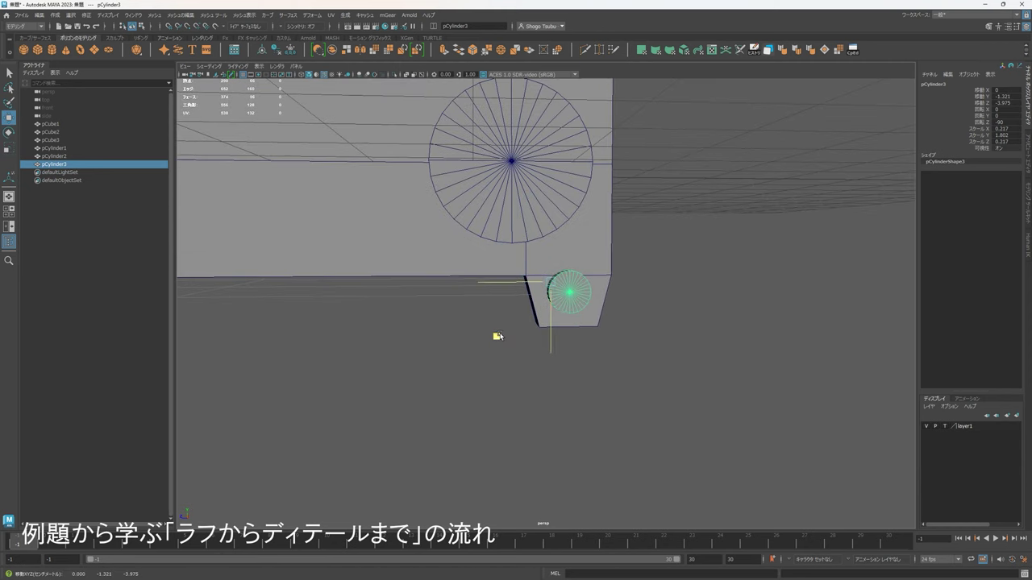
pyautogui.click(684, 229)
pyautogui.scroll(-5, 691, 230)
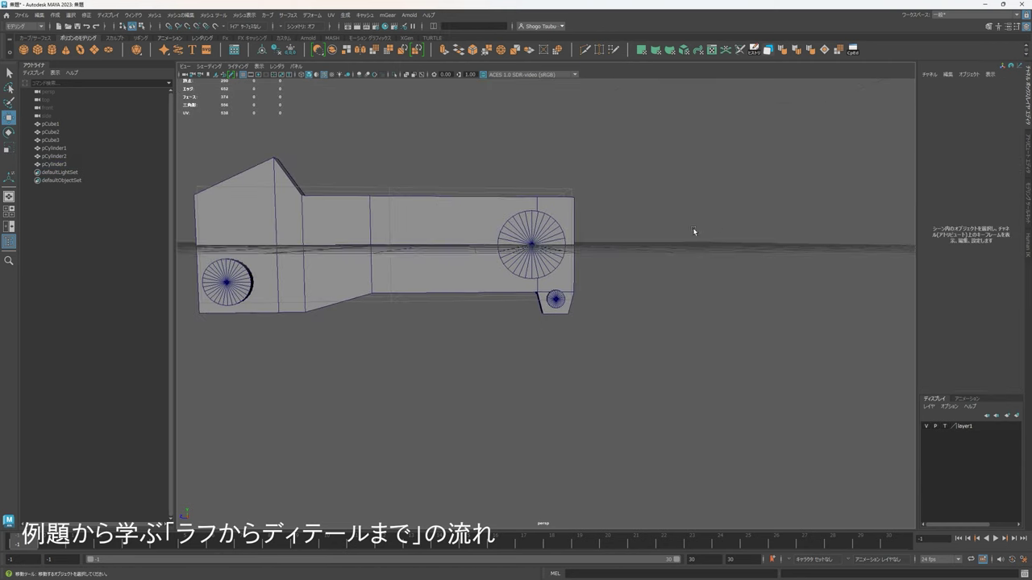
# Select the small cylinder on the foot and shorten its length to a Y scale of 1.662.
pyautogui.keyDown('alt'); pyautogui.moveTo(545, 260); pyautogui.dragTo(631, 272, button='middle'); pyautogui.keyUp('alt')
pyautogui.keyDown('alt'); pyautogui.moveTo(631, 272); pyautogui.dragTo(444, 288); pyautogui.keyUp('alt')
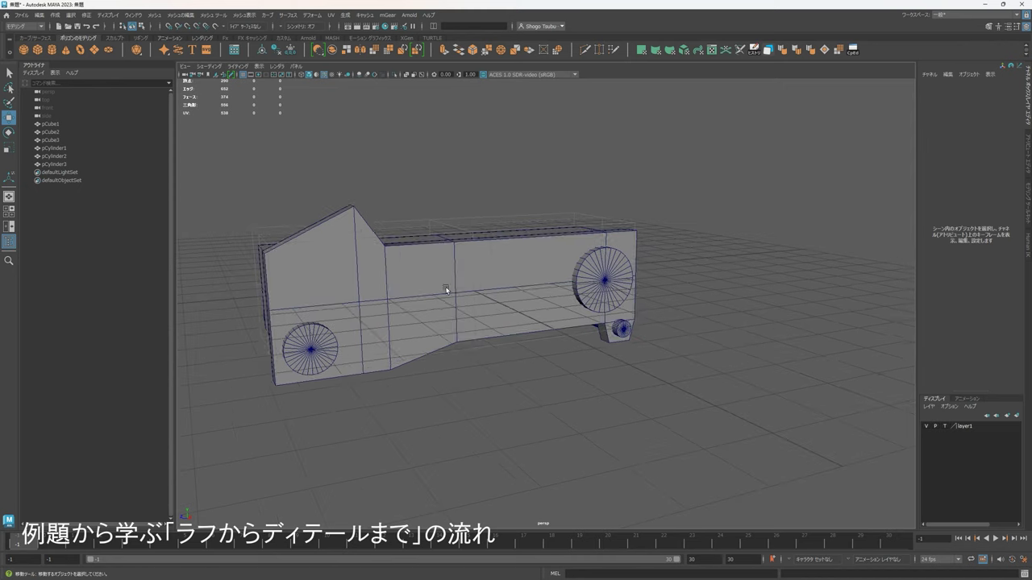
pyautogui.click(445, 288)
pyautogui.scroll(4, 534, 313)
pyautogui.keyDown('alt'); pyautogui.moveTo(553, 332); pyautogui.dragTo(478, 348); pyautogui.keyUp('alt')
pyautogui.keyDown('alt'); pyautogui.moveTo(478, 348); pyautogui.dragTo(411, 320, button='middle'); pyautogui.keyUp('alt')
pyautogui.moveTo(525, 342)
pyautogui.keyDown('alt'); pyautogui.mouseDown()
pyautogui.moveTo(521, 330)
pyautogui.moveTo(536, 343)
pyautogui.mouseUp(); pyautogui.keyUp('alt')
pyautogui.click(753, 387)
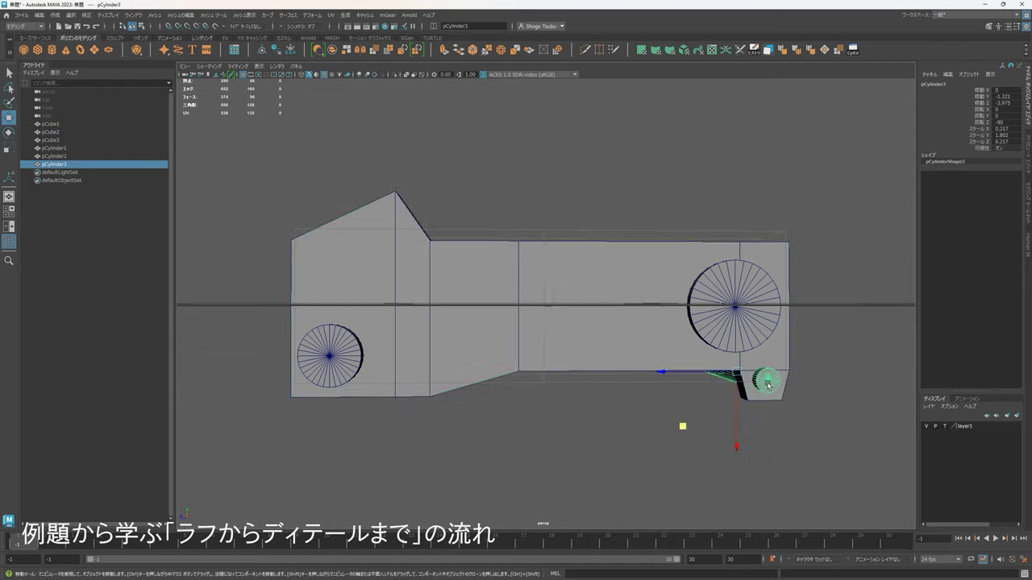
pyautogui.keyDown('alt'); pyautogui.moveTo(752, 387); pyautogui.dragTo(685, 346); pyautogui.keyUp('alt')
pyautogui.press('r')
pyautogui.press('w')
# Duplicate the small cylinder and move the copy just below the panel's peak at Y 1.392, Z 2.82.
pyautogui.hotkey('ctrl', 'd')
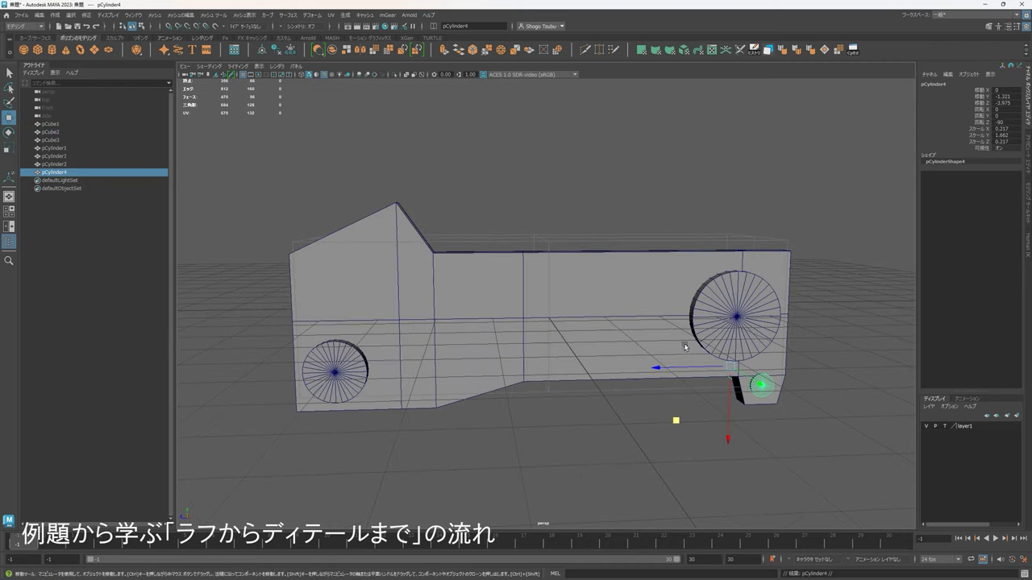
pyautogui.moveTo(674, 421); pyautogui.dragTo(341, 291, button='middle')
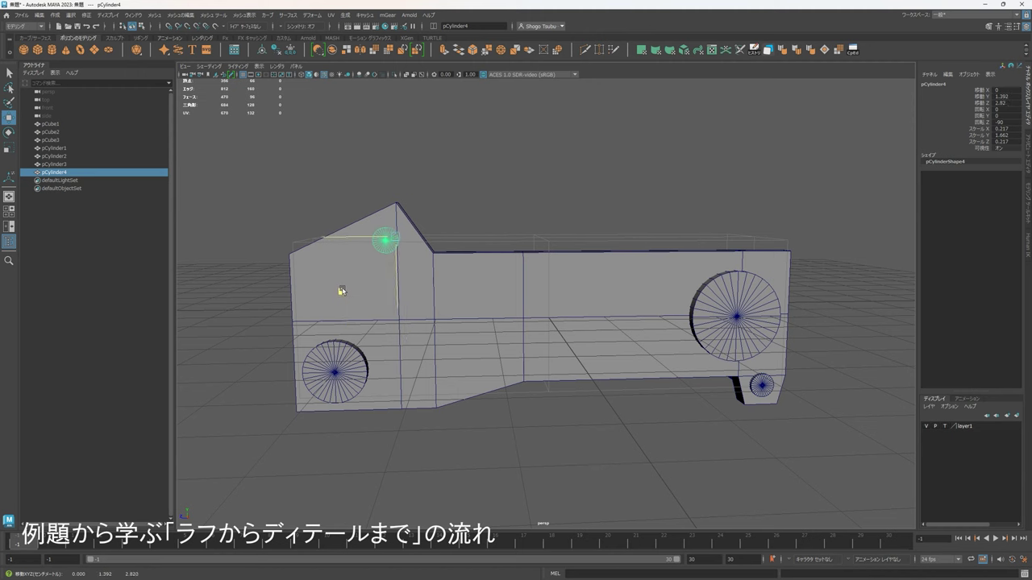
pyautogui.click(516, 332)
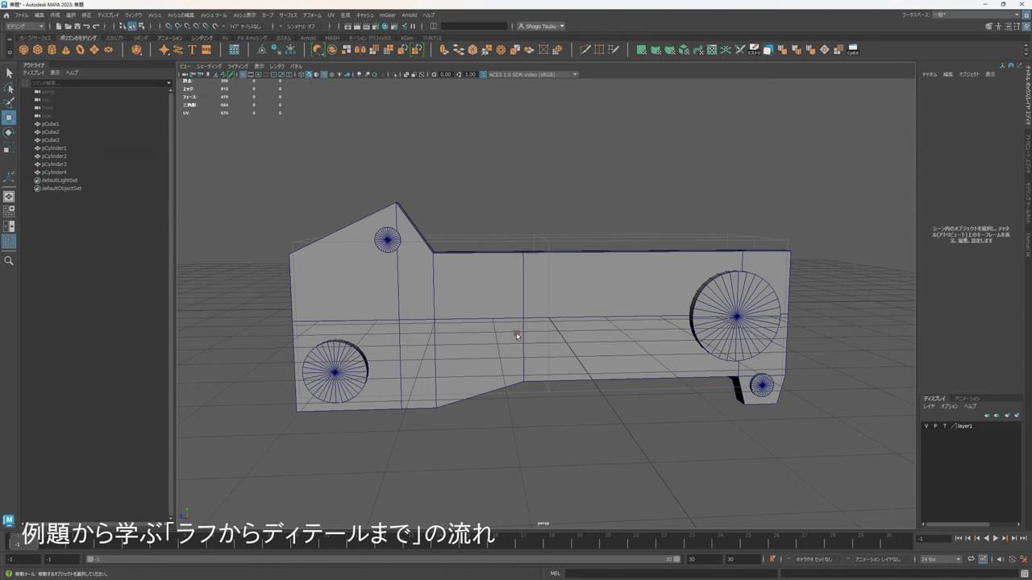
# Examine the side panel with its foot, peak and four cylinders from several angles.
pyautogui.moveTo(516, 332)
pyautogui.keyDown('alt'); pyautogui.mouseDown(button='middle')
pyautogui.moveTo(615, 315)
pyautogui.moveTo(532, 326)
pyautogui.mouseUp(button='middle'); pyautogui.keyUp('alt')
pyautogui.scroll(4, 615, 315)
pyautogui.scroll(-1, 532, 326)
pyautogui.keyDown('alt'); pyautogui.moveTo(532, 326); pyautogui.dragTo(486, 309); pyautogui.keyUp('alt')
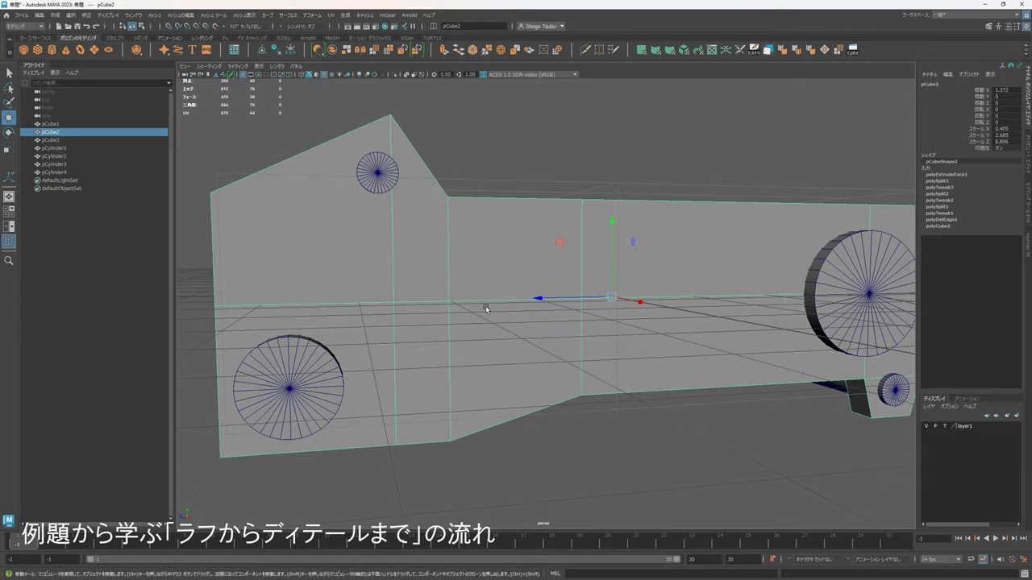
pyautogui.scroll(-3, 463, 255)
pyautogui.keyDown('alt'); pyautogui.moveTo(463, 255); pyautogui.dragTo(512, 313); pyautogui.keyUp('alt')
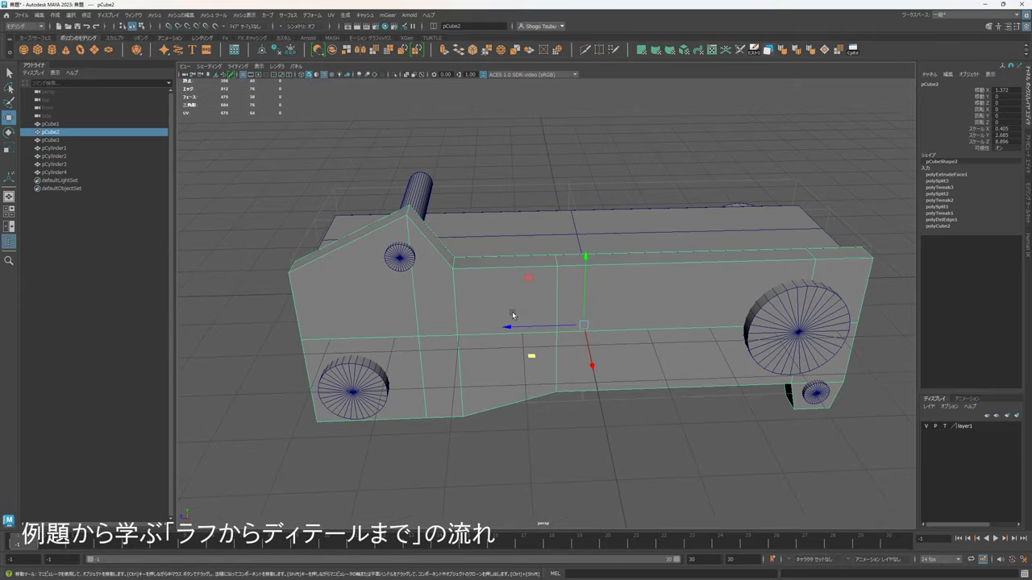
pyautogui.keyDown('alt'); pyautogui.moveTo(536, 371); pyautogui.dragTo(540, 337, button='middle'); pyautogui.keyUp('alt')
pyautogui.keyDown('alt'); pyautogui.moveTo(476, 296); pyautogui.dragTo(525, 311); pyautogui.keyUp('alt')
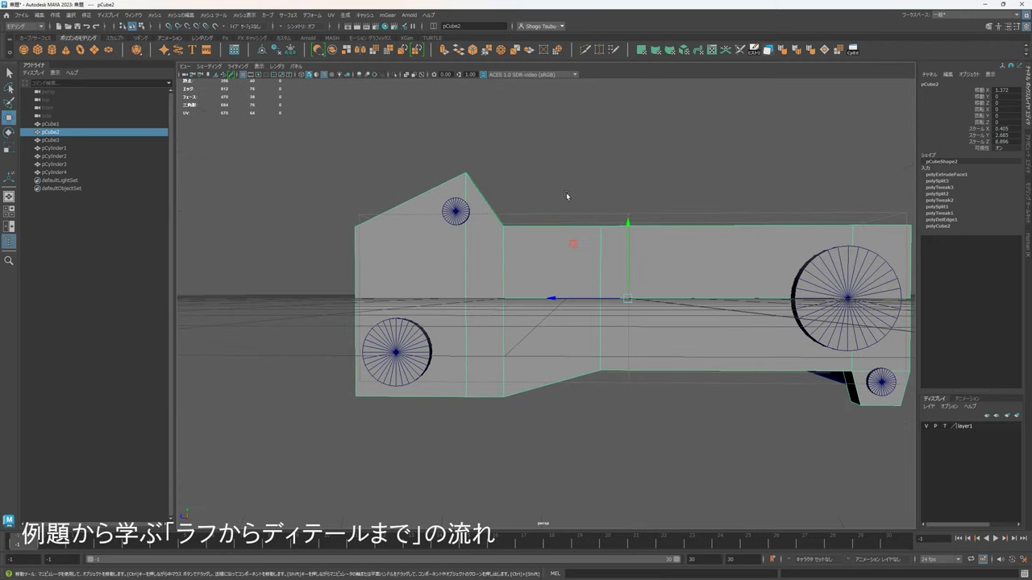
# Slice a straight horizontal edge line across the full length of the side panel's upper part with Multi-Cut in the side view.
pyautogui.click(585, 50)
pyautogui.scroll(4, 551, 242)
pyautogui.keyDown('alt'); pyautogui.moveTo(478, 221); pyautogui.dragTo(524, 254, button='middle'); pyautogui.keyUp('alt')
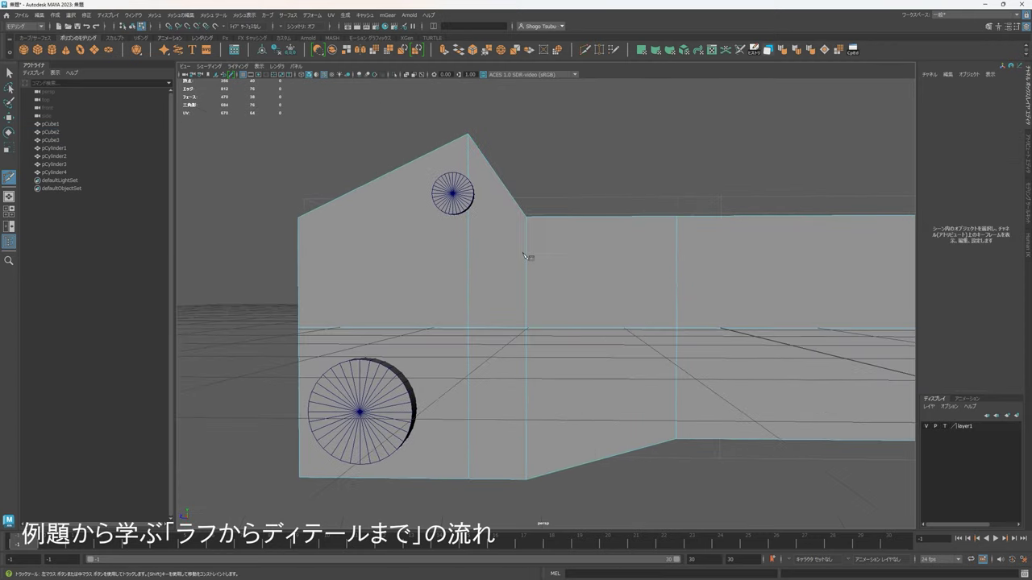
pyautogui.scroll(-3, 528, 249)
pyautogui.press('space')
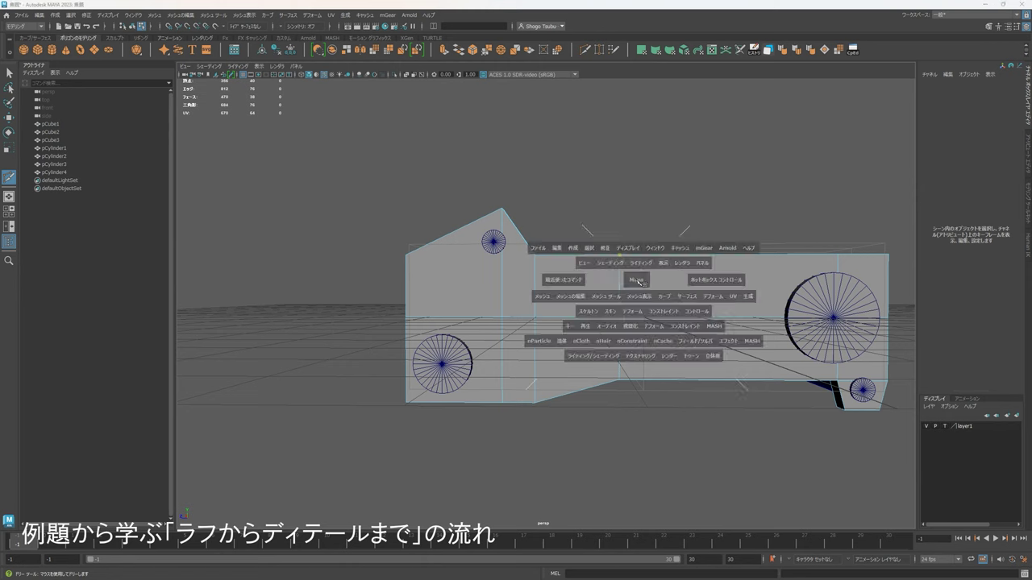
pyautogui.press('space')
pyautogui.keyDown('alt'); pyautogui.moveTo(740, 393); pyautogui.dragTo(706, 323, button='right'); pyautogui.keyUp('alt')
pyautogui.keyDown('alt'); pyautogui.moveTo(706, 324); pyautogui.dragTo(657, 346, button='middle'); pyautogui.keyUp('alt')
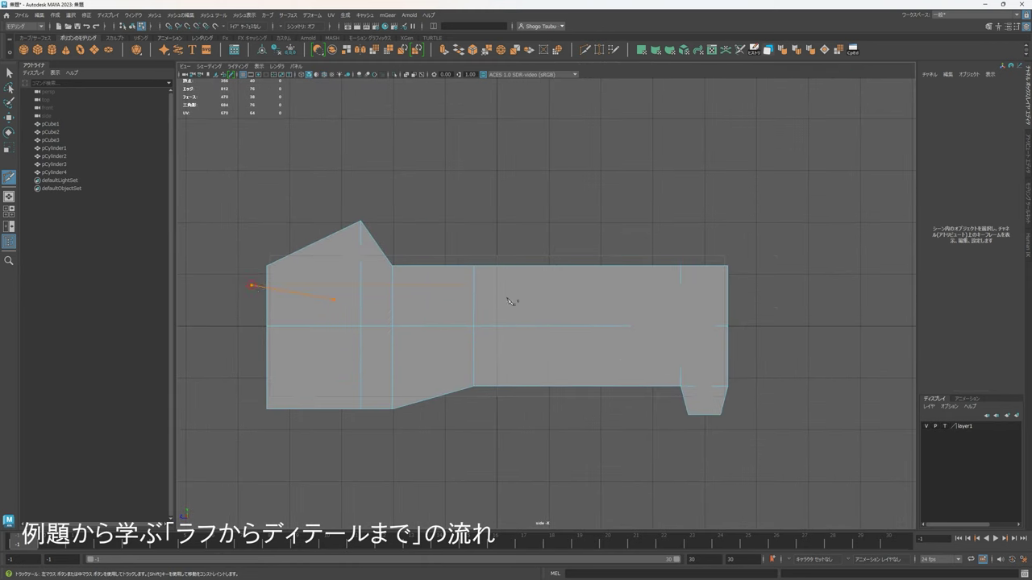
pyautogui.keyDown('shift'); pyautogui.moveTo(841, 307); pyautogui.dragTo(840, 308); pyautogui.keyUp('shift')
pyautogui.keyDown('alt'); pyautogui.moveTo(828, 325); pyautogui.dragTo(872, 283, button='middle'); pyautogui.keyUp('alt')
pyautogui.click(725, 345)
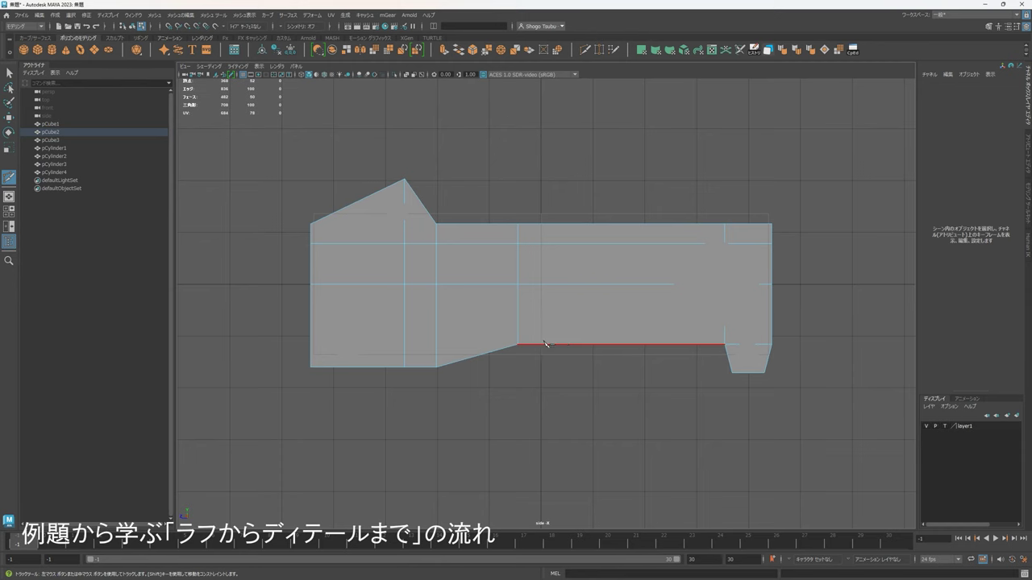
# Insert a vertical edge loop on the side panel, between the foot of the peak's slope and the start of the straight underside.
pyautogui.press('space')
pyautogui.press('space')
pyautogui.scroll(2, 633, 292)
pyautogui.keyDown('alt'); pyautogui.moveTo(633, 291); pyautogui.dragTo(645, 295, button='right'); pyautogui.keyUp('alt')
pyautogui.keyDown('alt'); pyautogui.moveTo(645, 295); pyautogui.dragTo(632, 310); pyautogui.keyUp('alt')
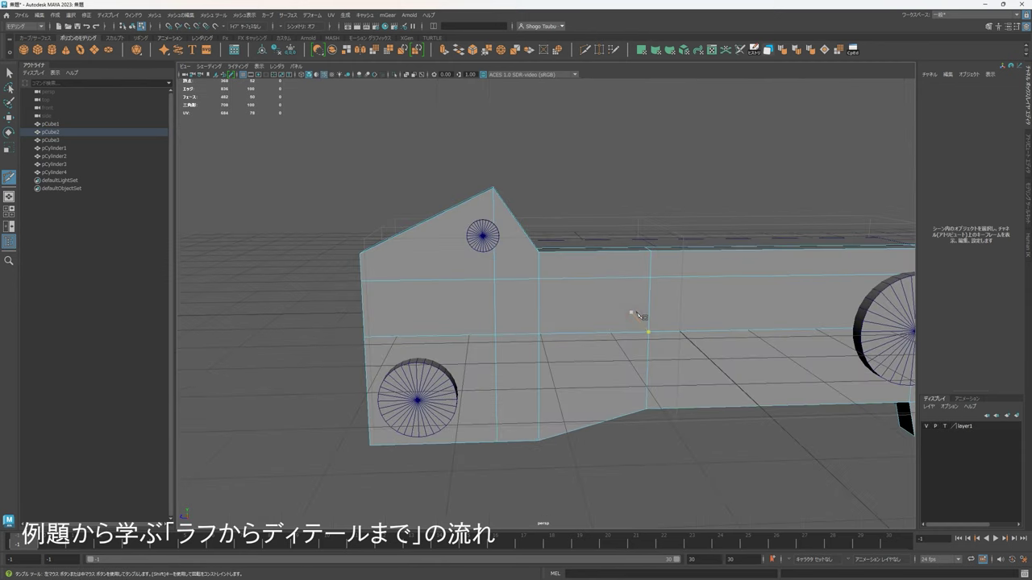
pyautogui.keyDown('alt'); pyautogui.moveTo(632, 309); pyautogui.dragTo(643, 278, button='middle'); pyautogui.keyUp('alt')
pyautogui.keyDown('alt'); pyautogui.moveTo(642, 278); pyautogui.dragTo(658, 301, button='right'); pyautogui.keyUp('alt')
pyautogui.keyDown('alt'); pyautogui.moveTo(659, 303); pyautogui.dragTo(534, 181); pyautogui.keyUp('alt')
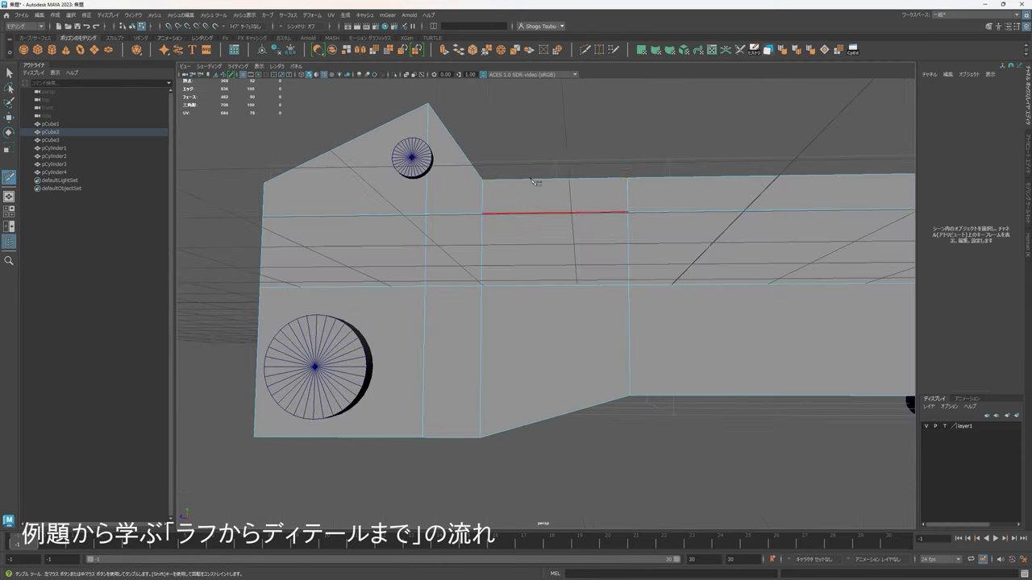
pyautogui.keyDown('alt'); pyautogui.moveTo(522, 228); pyautogui.dragTo(526, 235); pyautogui.keyUp('alt')
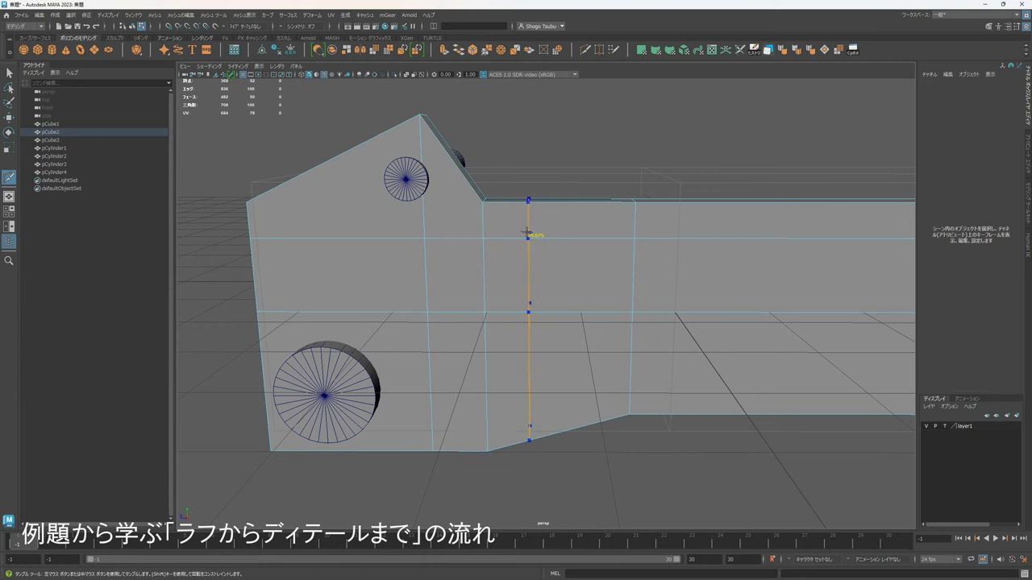
pyautogui.keyDown('ctrl'); pyautogui.click(525, 233); pyautogui.keyUp('ctrl')
# Cut a diagonal edge from the panel's middle line below the peak up to the upper horizontal line, short of the new loop.
pyautogui.keyDown('alt'); pyautogui.moveTo(479, 263); pyautogui.dragTo(470, 324); pyautogui.keyUp('alt')
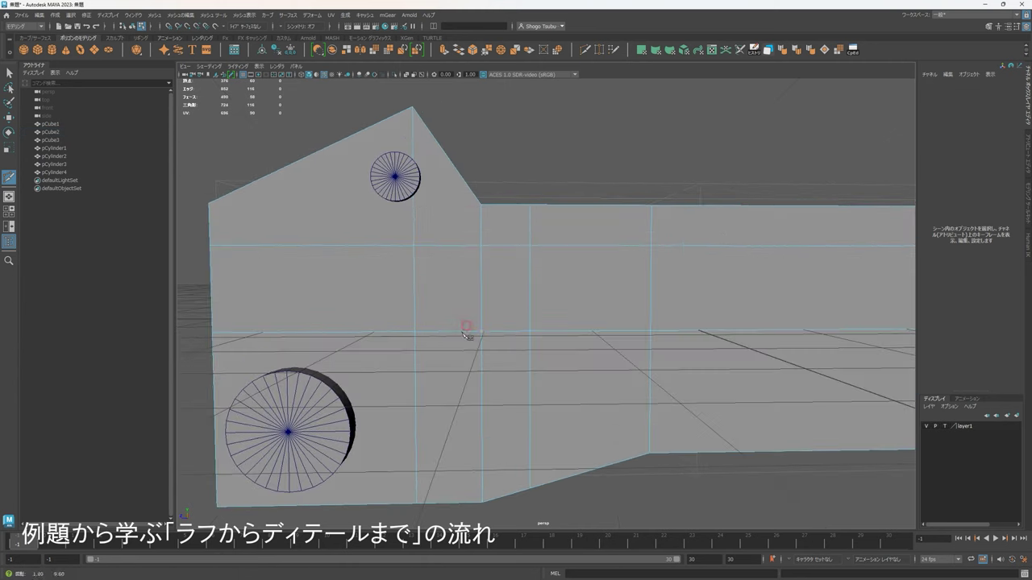
pyautogui.click(504, 246)
pyautogui.rightClick(569, 262)
pyautogui.scroll(-3, 556, 290)
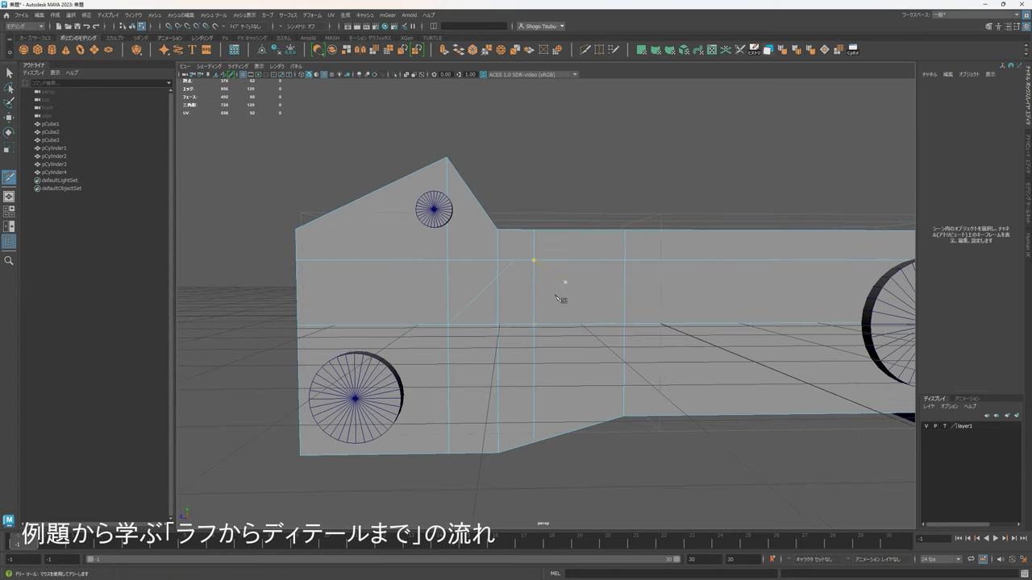
pyautogui.scroll(6, 555, 293)
# Try to extrude the triangular face and its neighbouring face below the diagonal cut on the side panel.
pyautogui.keyDown('alt'); pyautogui.moveTo(555, 294); pyautogui.dragTo(556, 310); pyautogui.keyUp('alt')
pyautogui.keyDown('alt'); pyautogui.moveTo(557, 311); pyautogui.dragTo(598, 336, button='middle'); pyautogui.keyUp('alt')
pyautogui.keyDown('alt'); pyautogui.moveTo(601, 339); pyautogui.dragTo(541, 319, button='right'); pyautogui.keyUp('alt')
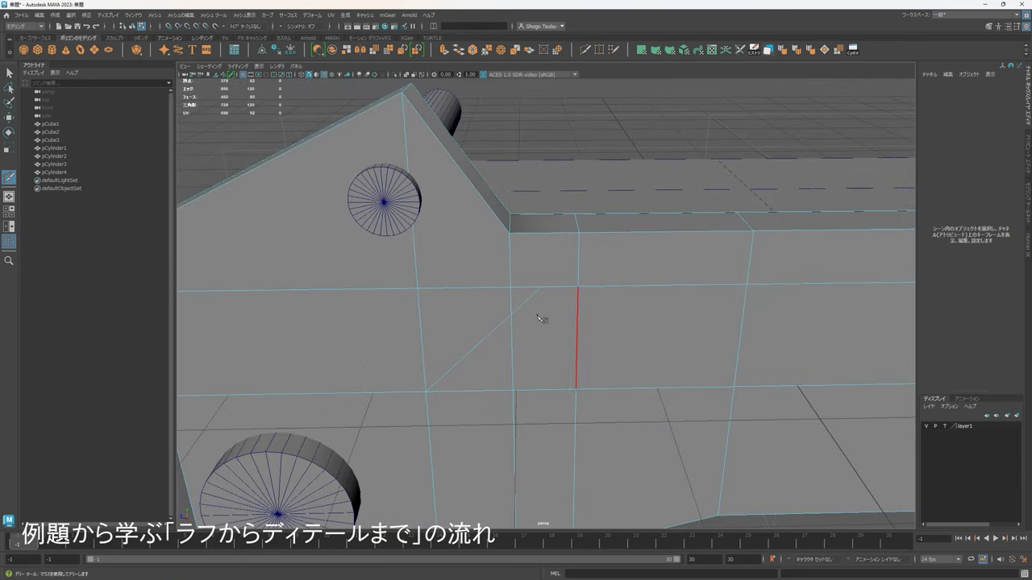
pyautogui.keyDown('alt'); pyautogui.moveTo(538, 291); pyautogui.dragTo(561, 240, button='middle'); pyautogui.keyUp('alt')
pyautogui.moveTo(554, 247); pyautogui.dragTo(551, 272, button='right')
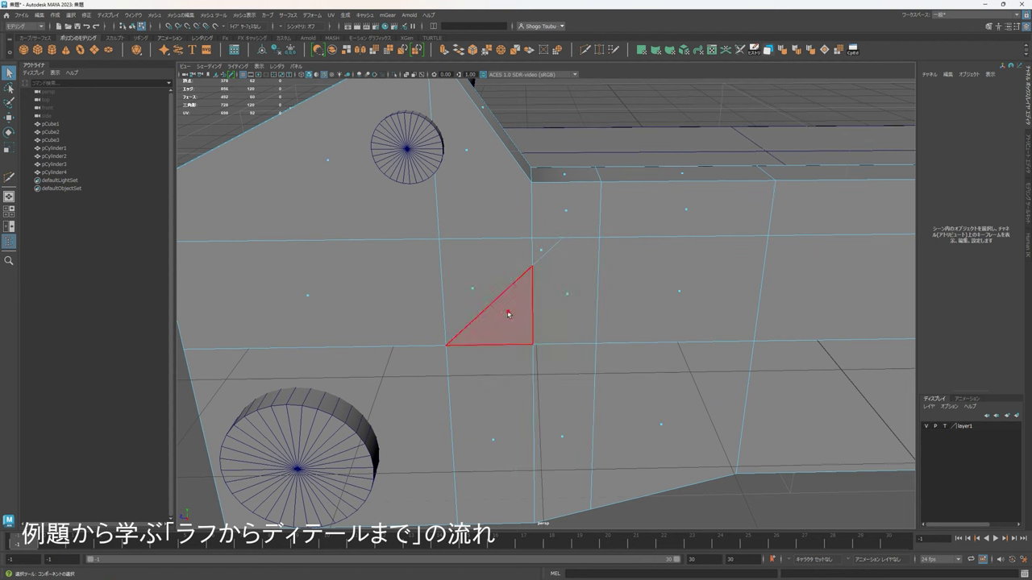
pyautogui.click(509, 313)
pyautogui.keyDown('shift'); pyautogui.click(573, 297); pyautogui.keyUp('shift')
pyautogui.keyDown('alt'); pyautogui.moveTo(575, 393); pyautogui.dragTo(594, 310); pyautogui.keyUp('alt')
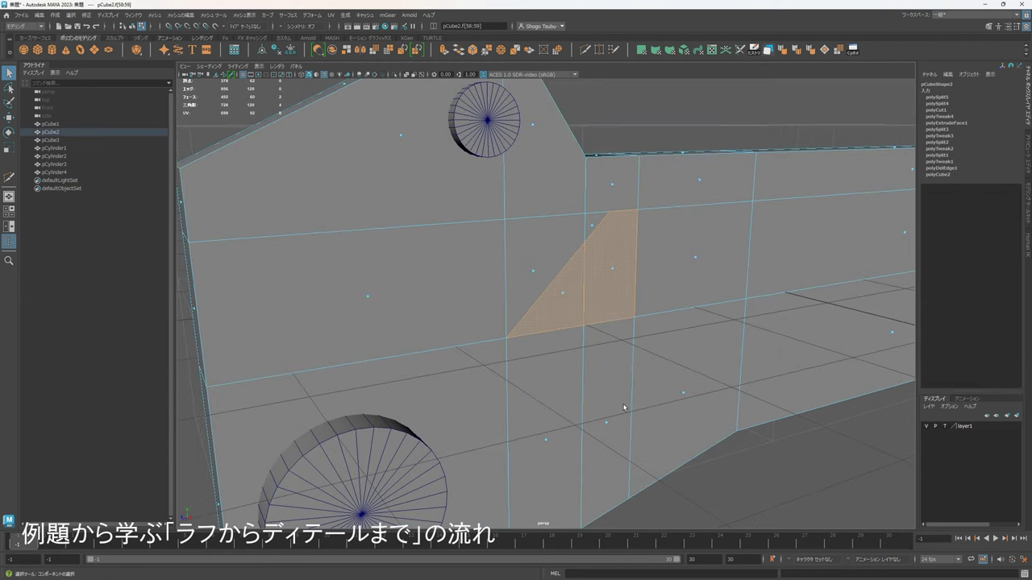
pyautogui.keyDown('alt'); pyautogui.moveTo(651, 388); pyautogui.dragTo(696, 408); pyautogui.keyUp('alt')
pyautogui.hotkey('ctrl', 'e')
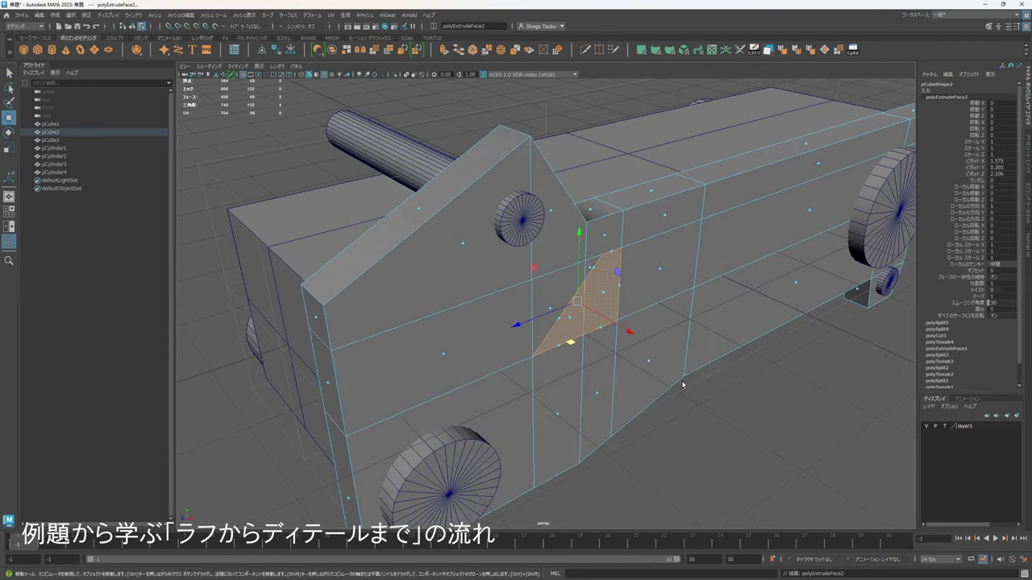
pyautogui.keyDown('alt'); pyautogui.moveTo(621, 323); pyautogui.dragTo(653, 356); pyautogui.keyUp('alt')
pyautogui.hotkey('ctrl', 'z')
pyautogui.hotkey('ctrl', 'z')
# Try to cut an edge from the corner at the foot of the peak's slope to the diagonal's upper end.
pyautogui.keyDown('alt'); pyautogui.moveTo(661, 315); pyautogui.dragTo(647, 349, button='middle'); pyautogui.keyUp('alt')
pyautogui.scroll(3, 647, 349)
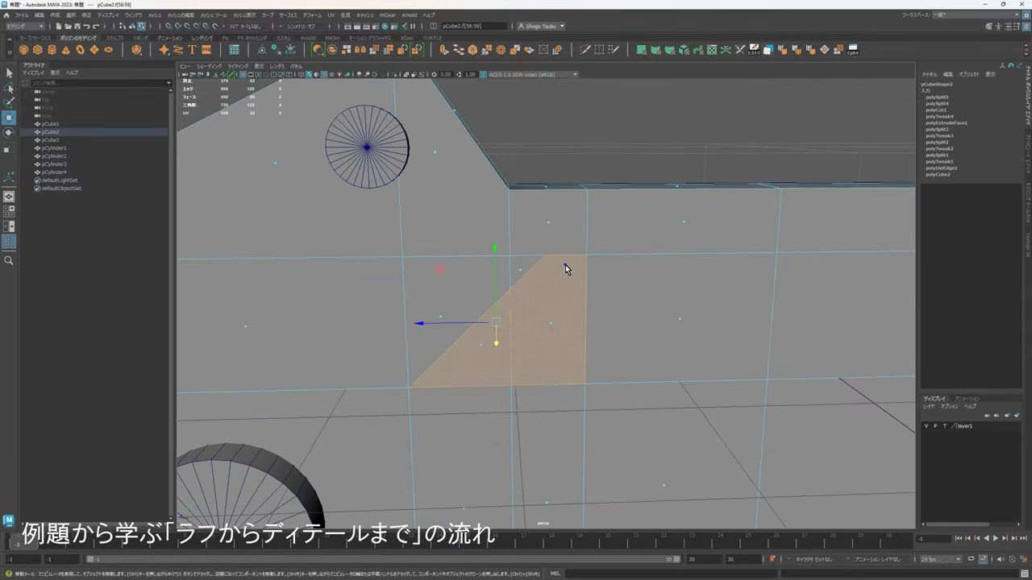
pyautogui.moveTo(566, 266); pyautogui.dragTo(611, 260, button='right')
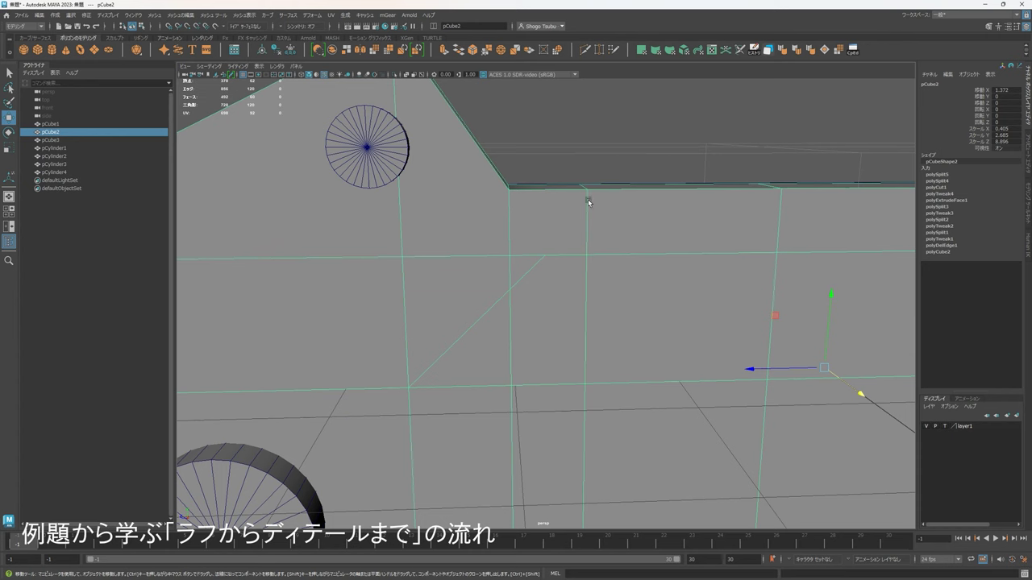
pyautogui.moveTo(570, 219); pyautogui.dragTo(635, 227, button='right')
pyautogui.click(566, 246)
pyautogui.rightClick(600, 240)
pyautogui.keyDown('alt'); pyautogui.moveTo(551, 274); pyautogui.dragTo(540, 225); pyautogui.keyUp('alt')
pyautogui.scroll(-3, 555, 315)
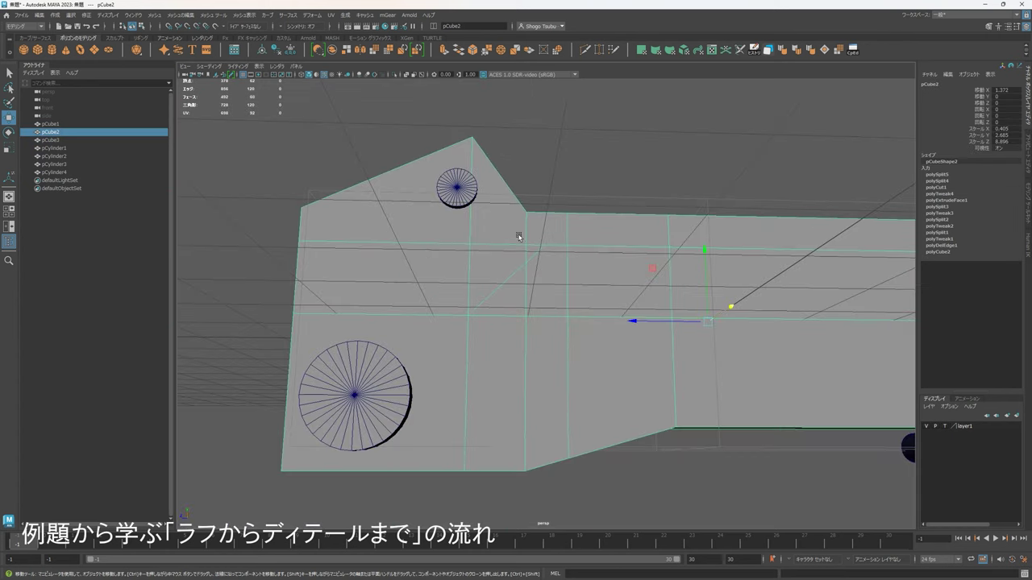
pyautogui.scroll(3, 513, 338)
pyautogui.keyDown('alt'); pyautogui.moveTo(534, 349); pyautogui.dragTo(589, 312); pyautogui.keyUp('alt')
pyautogui.scroll(1, 556, 258)
pyautogui.click(586, 50)
pyautogui.scroll(2, 576, 270)
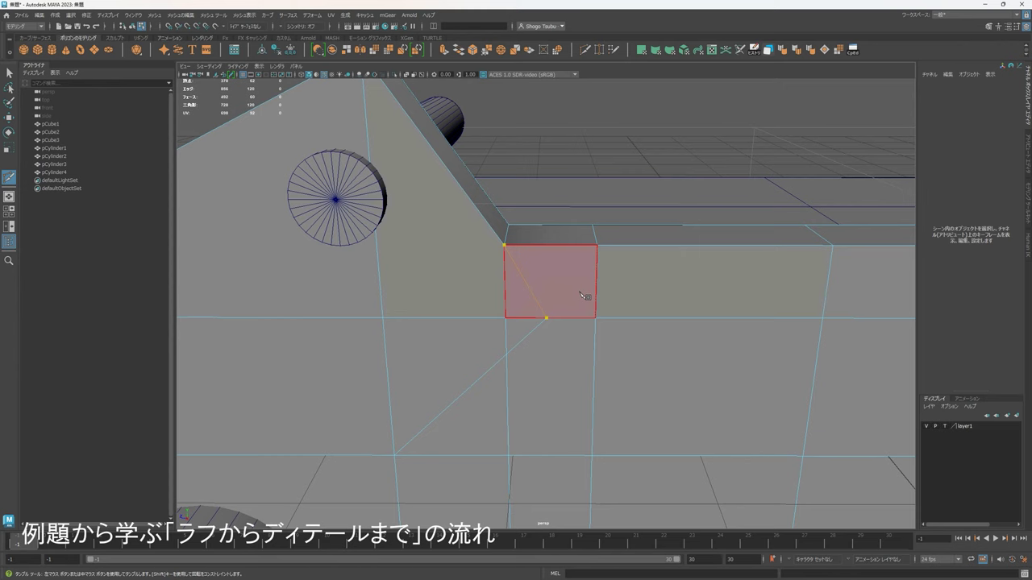
pyautogui.press('Escape')
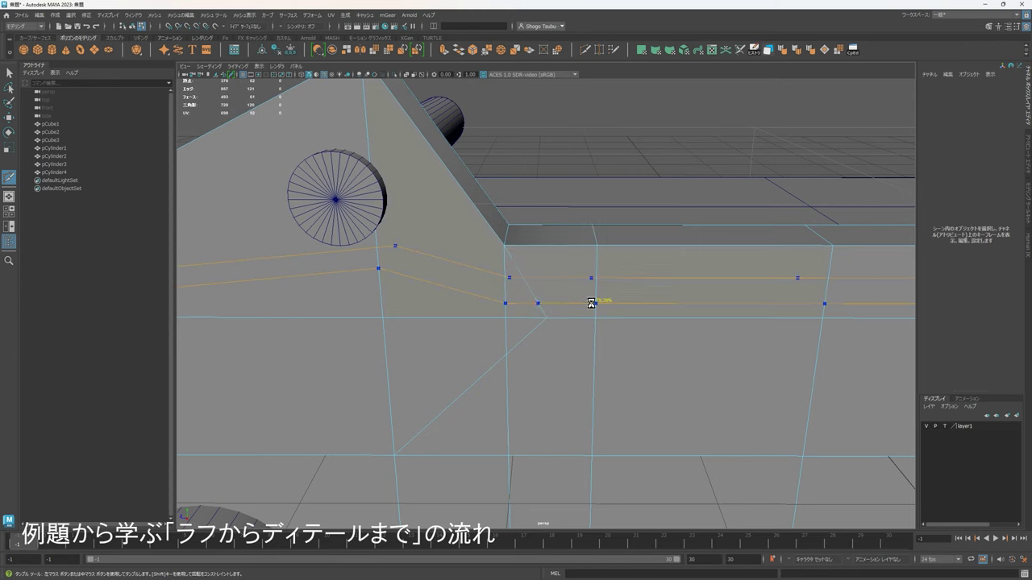
# Insert an edge loop along the panel's lower part that follows the sloped underside, working in the side view.
pyautogui.keyDown('alt'); pyautogui.moveTo(609, 329); pyautogui.dragTo(643, 283, button='middle'); pyautogui.keyUp('alt')
pyautogui.scroll(-4, 587, 287)
pyautogui.moveTo(586, 288)
pyautogui.keyDown('alt'); pyautogui.mouseDown()
pyautogui.moveTo(609, 293)
pyautogui.moveTo(592, 305)
pyautogui.mouseUp(); pyautogui.keyUp('alt')
pyautogui.keyDown('alt'); pyautogui.moveTo(616, 324); pyautogui.dragTo(610, 294, button='middle'); pyautogui.keyUp('alt')
pyautogui.scroll(-3, 610, 285)
pyautogui.keyDown('alt'); pyautogui.moveTo(578, 302); pyautogui.dragTo(558, 308); pyautogui.keyUp('alt')
pyautogui.keyDown('alt'); pyautogui.moveTo(558, 308); pyautogui.dragTo(542, 288, button='middle'); pyautogui.keyUp('alt')
pyautogui.keyDown('alt'); pyautogui.moveTo(530, 281); pyautogui.dragTo(545, 285); pyautogui.keyUp('alt')
pyautogui.scroll(3, 547, 355)
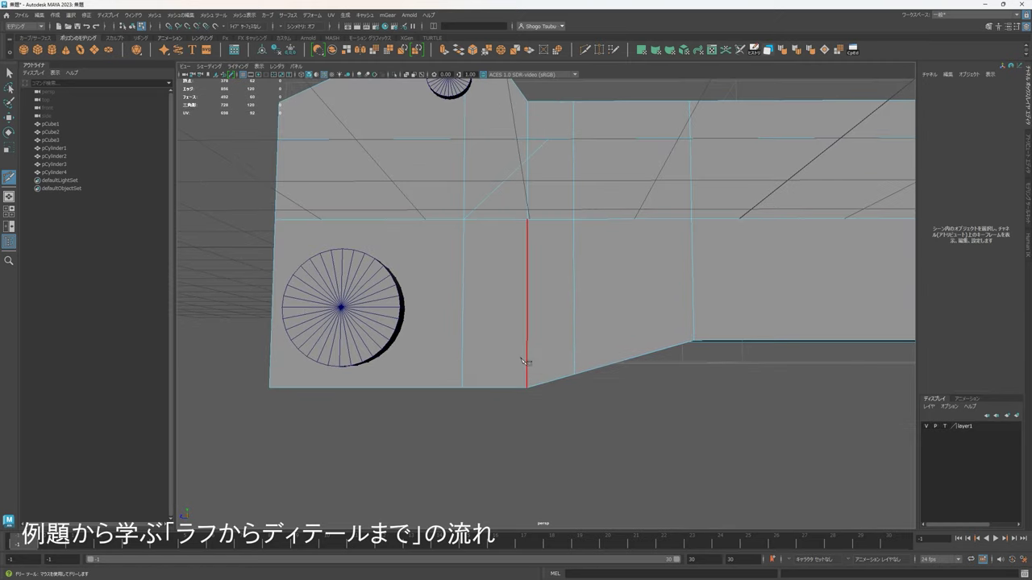
pyautogui.press('space')
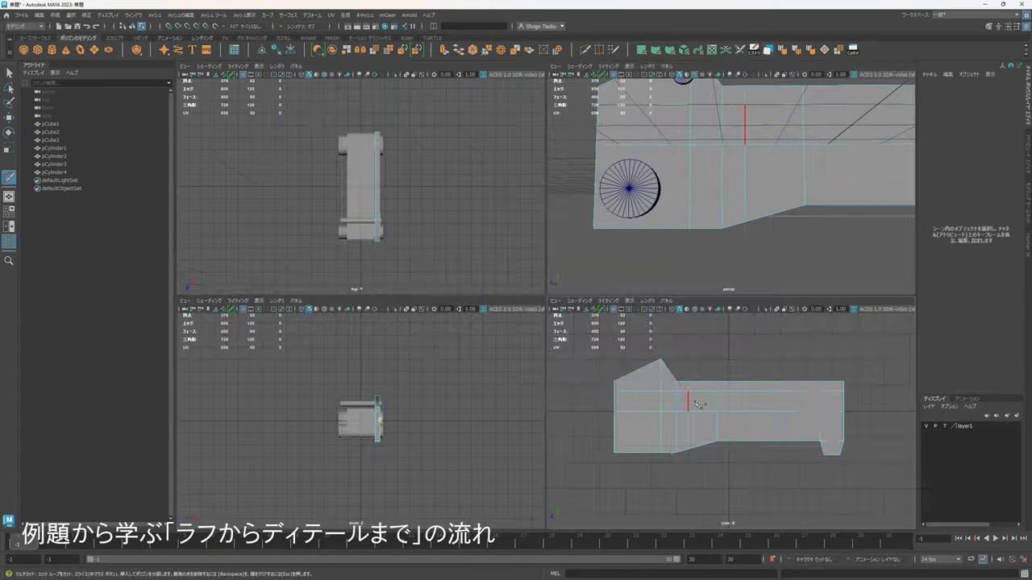
pyautogui.press('space')
pyautogui.scroll(5, 725, 393)
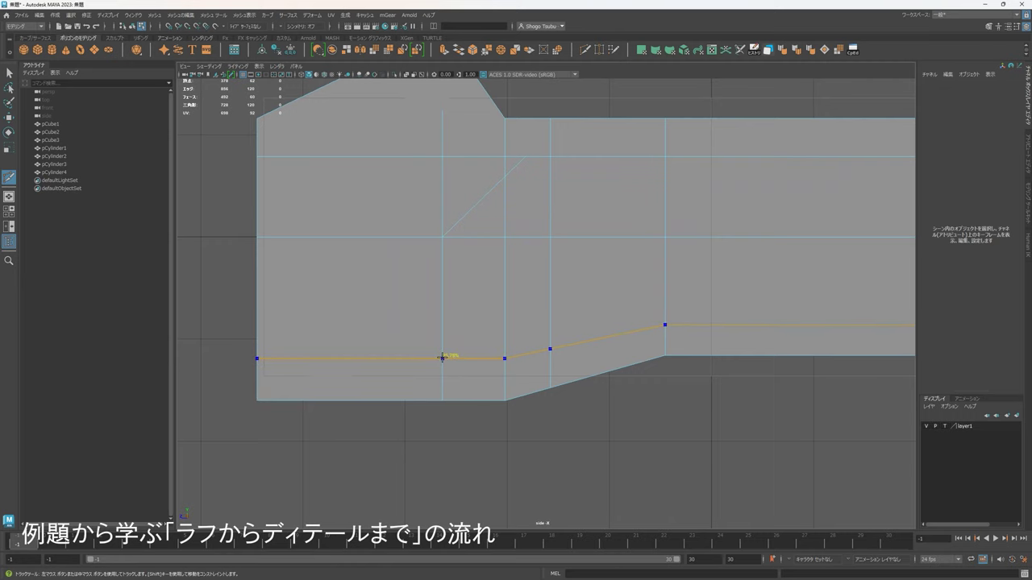
pyautogui.keyDown('alt'); pyautogui.moveTo(590, 362); pyautogui.dragTo(669, 353, button='middle'); pyautogui.keyUp('alt')
pyautogui.scroll(3, 576, 355)
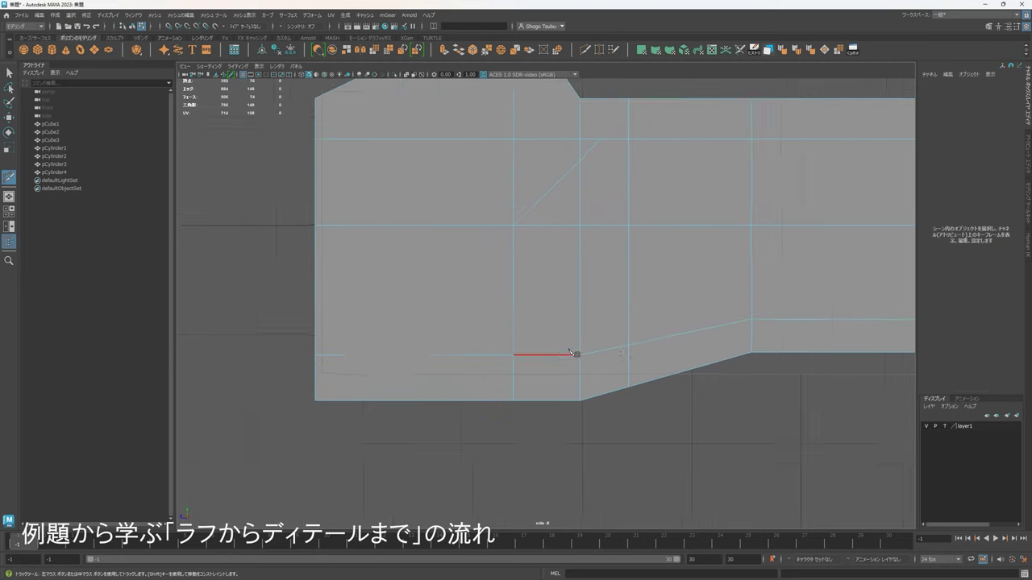
# Undo the edge loop that follows the sloped underside of the side panel.
pyautogui.keyDown('alt'); pyautogui.moveTo(585, 368); pyautogui.dragTo(505, 393, button='middle'); pyautogui.keyUp('alt')
pyautogui.keyDown('alt'); pyautogui.moveTo(550, 208); pyautogui.dragTo(535, 248, button='middle'); pyautogui.keyUp('alt')
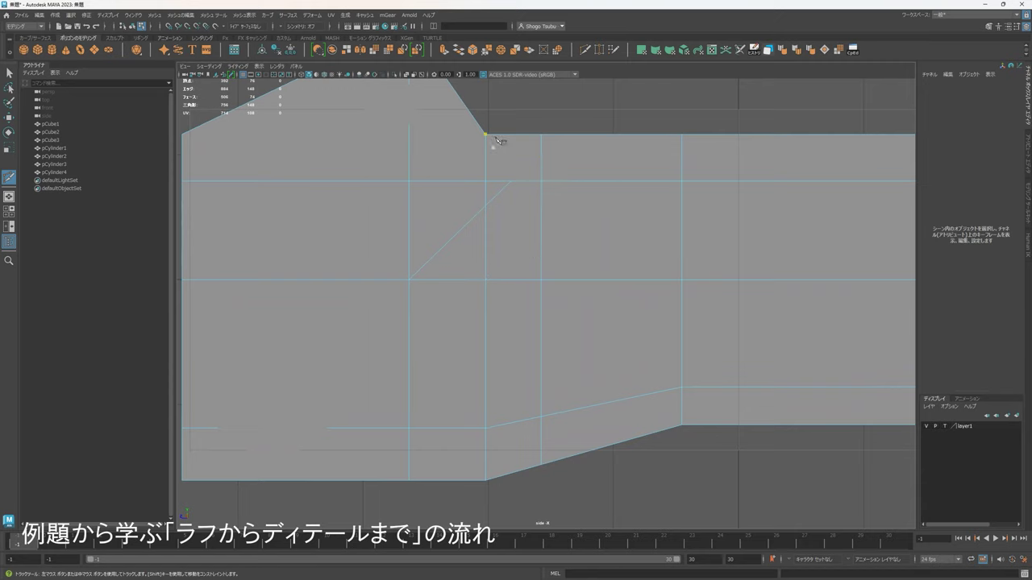
pyautogui.click(485, 481)
pyautogui.keyDown('alt'); pyautogui.moveTo(492, 273); pyautogui.dragTo(554, 256, button='middle'); pyautogui.keyUp('alt')
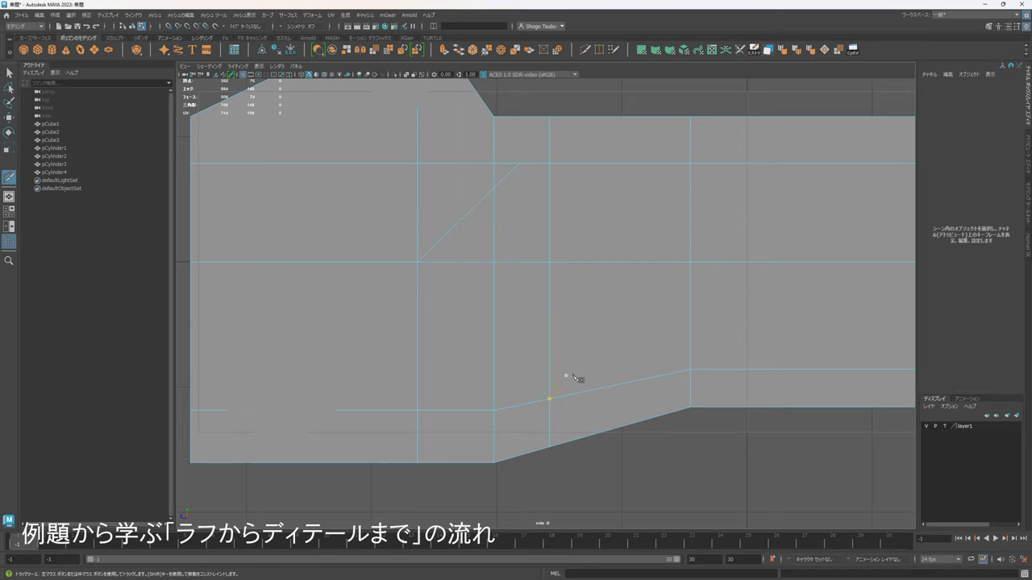
pyautogui.keyDown('alt'); pyautogui.moveTo(617, 377); pyautogui.dragTo(696, 300, button='middle'); pyautogui.keyUp('alt')
pyautogui.keyDown('alt'); pyautogui.moveTo(696, 299); pyautogui.dragTo(752, 324, button='right'); pyautogui.keyUp('alt')
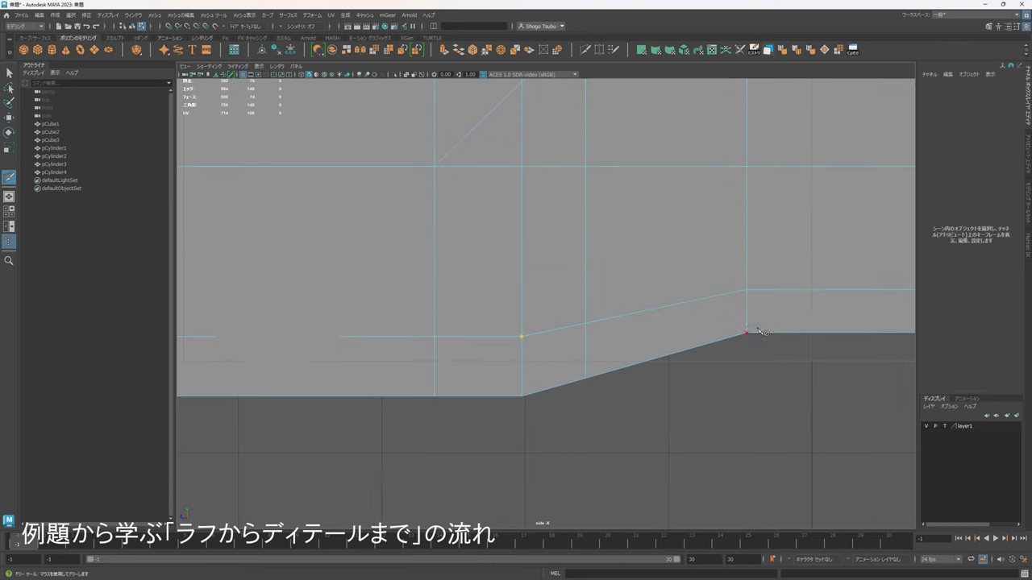
pyautogui.keyDown('alt'); pyautogui.moveTo(735, 322); pyautogui.dragTo(640, 329, button='middle'); pyautogui.keyUp('alt')
pyautogui.scroll(-5, 668, 346)
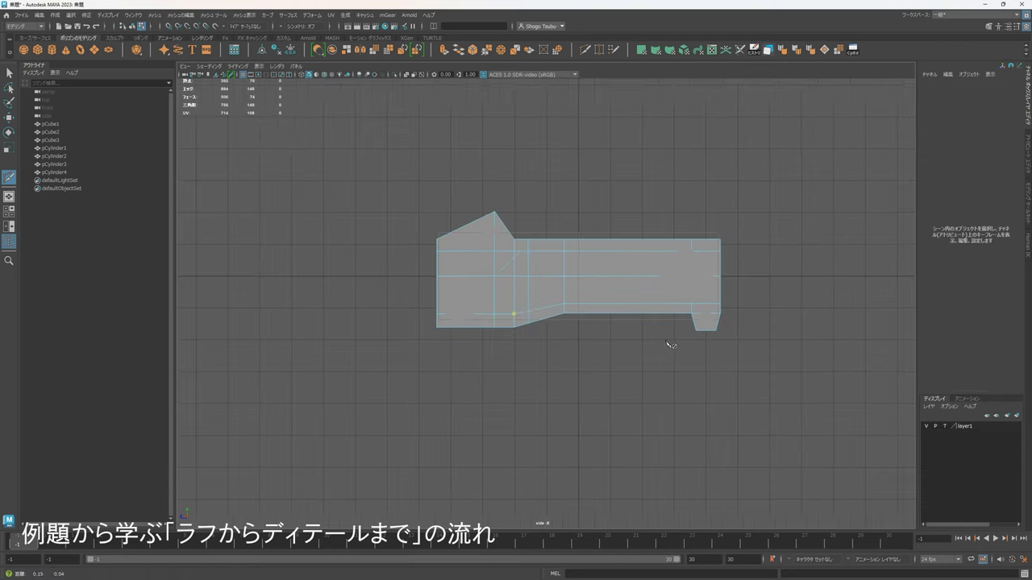
pyautogui.scroll(4, 643, 350)
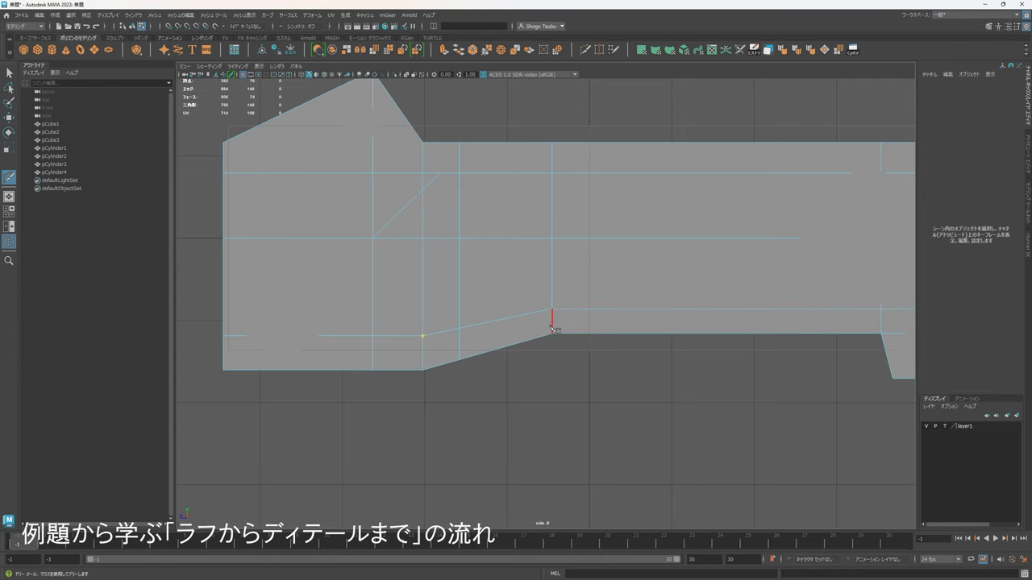
pyautogui.scroll(-3, 576, 378)
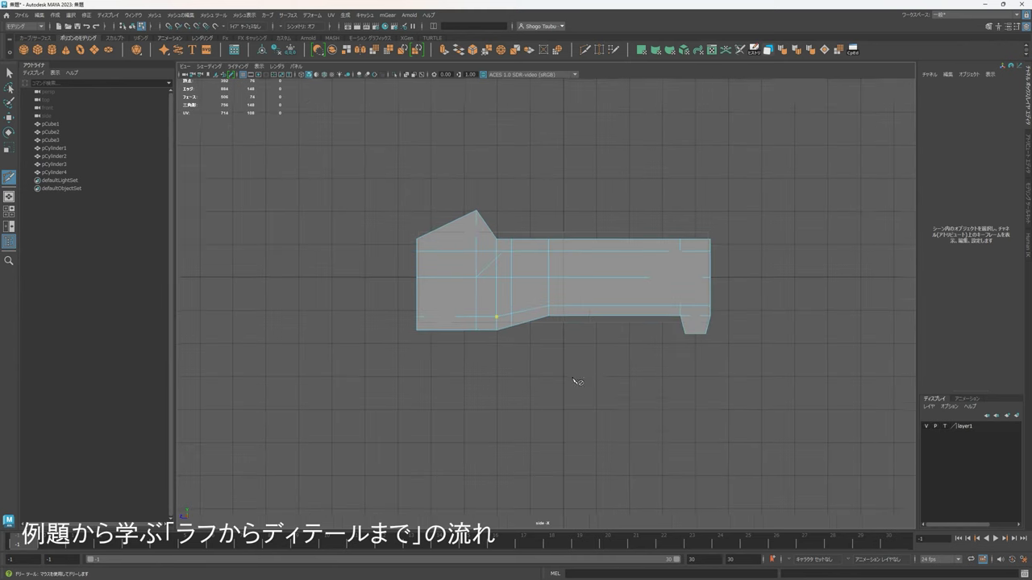
pyautogui.keyDown('alt'); pyautogui.moveTo(576, 378); pyautogui.dragTo(532, 355, button='middle'); pyautogui.keyUp('alt')
pyautogui.hotkey('ctrl', 'z')
# Slice a straight horizontal edge line across the panel's lower part, just above the underside of its narrow section.
pyautogui.scroll(2, 528, 354)
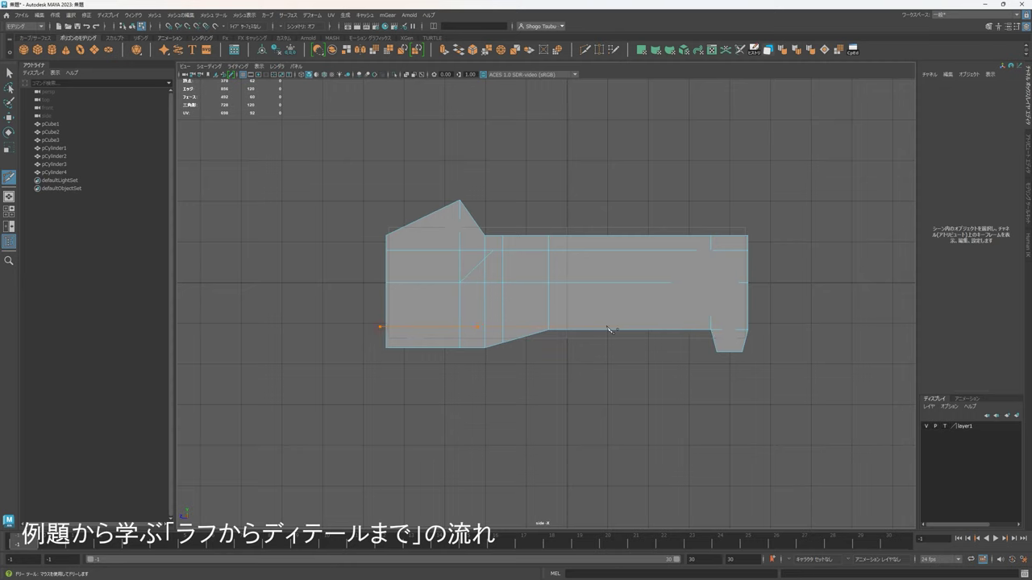
pyautogui.keyDown('shift'); pyautogui.moveTo(878, 343); pyautogui.dragTo(876, 342); pyautogui.keyUp('shift')
pyautogui.scroll(3, 679, 345)
pyautogui.keyDown('alt'); pyautogui.moveTo(545, 334); pyautogui.dragTo(601, 325, button='middle'); pyautogui.keyUp('alt')
pyautogui.scroll(3, 629, 329)
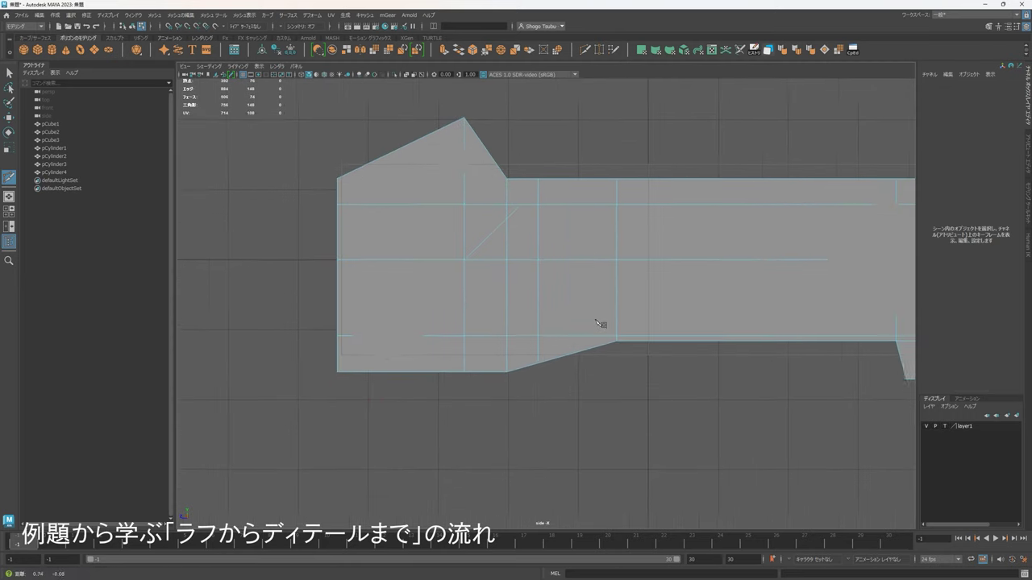
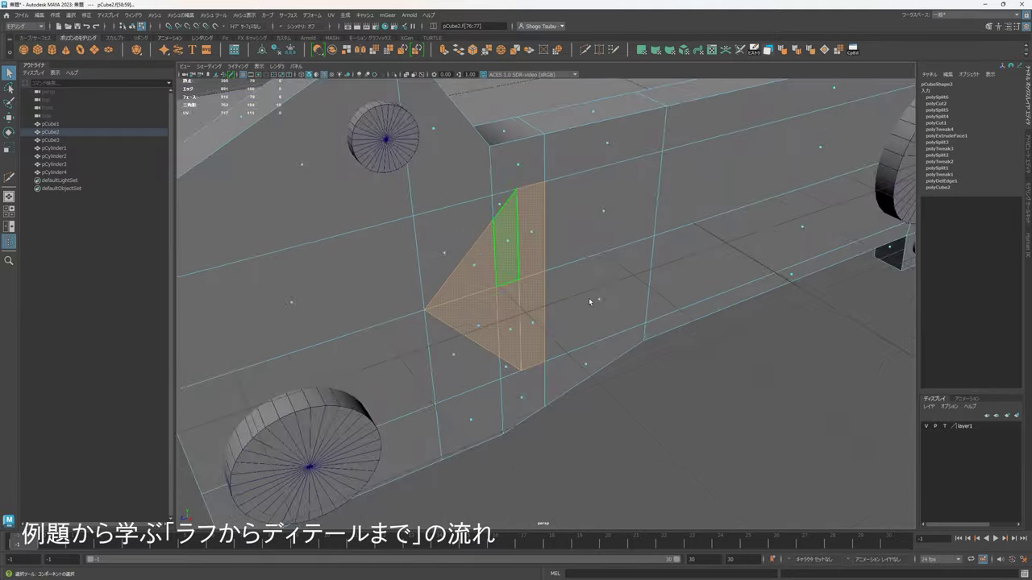
# Insert a vertical edge loop on the side panel close behind the straight side of the selected triangular faces.
pyautogui.scroll(-4, 590, 298)
pyautogui.keyDown('alt'); pyautogui.moveTo(521, 291); pyautogui.dragTo(548, 327); pyautogui.keyUp('alt')
pyautogui.scroll(5, 535, 303)
pyautogui.scroll(-2, 533, 342)
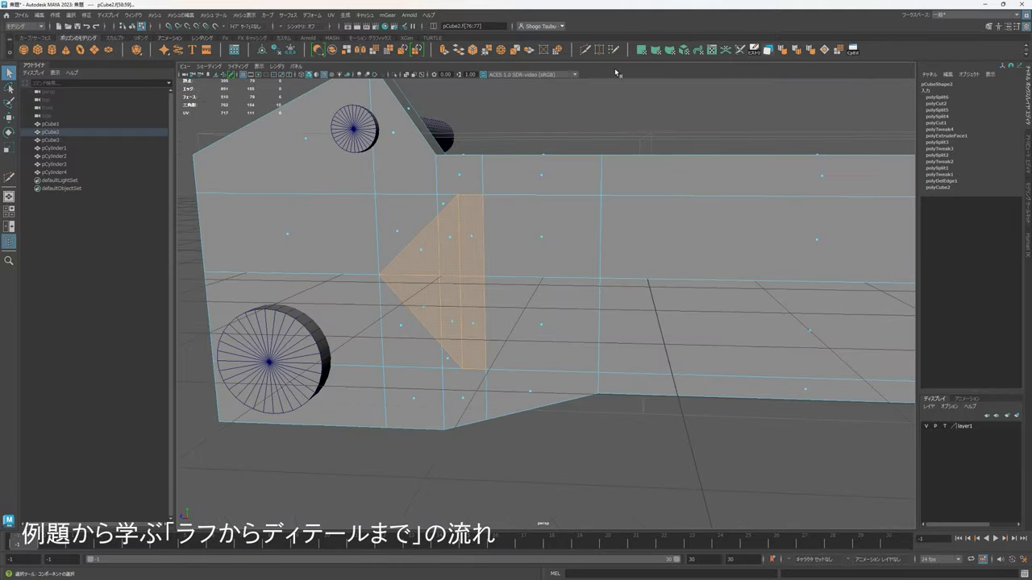
pyautogui.click(585, 51)
pyautogui.keyDown('alt'); pyautogui.moveTo(562, 192); pyautogui.dragTo(574, 194); pyautogui.keyUp('alt')
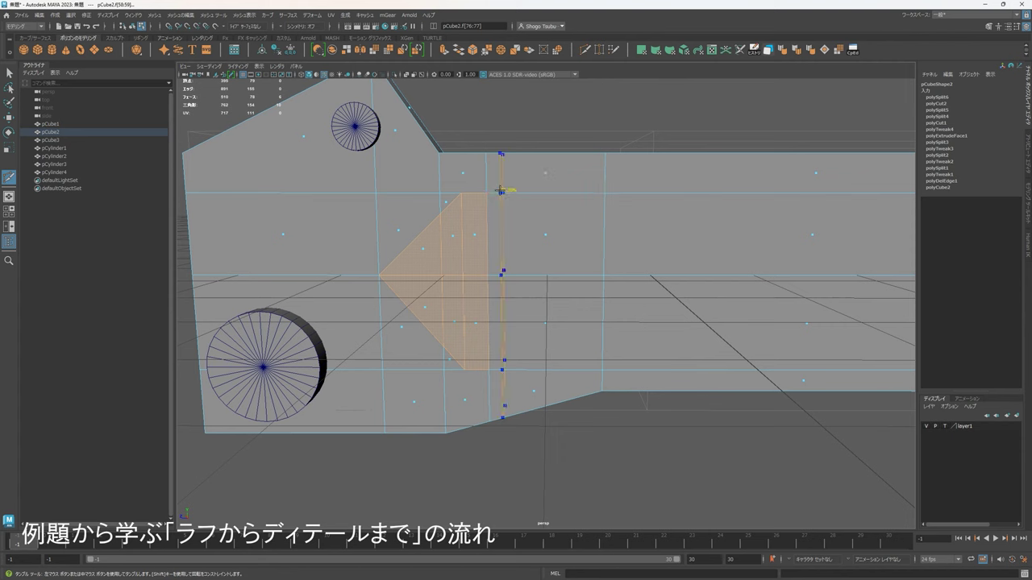
pyautogui.moveTo(500, 191)
pyautogui.keyDown('alt'); pyautogui.mouseDown()
pyautogui.moveTo(534, 202)
pyautogui.moveTo(506, 187)
pyautogui.mouseUp(); pyautogui.keyUp('alt')
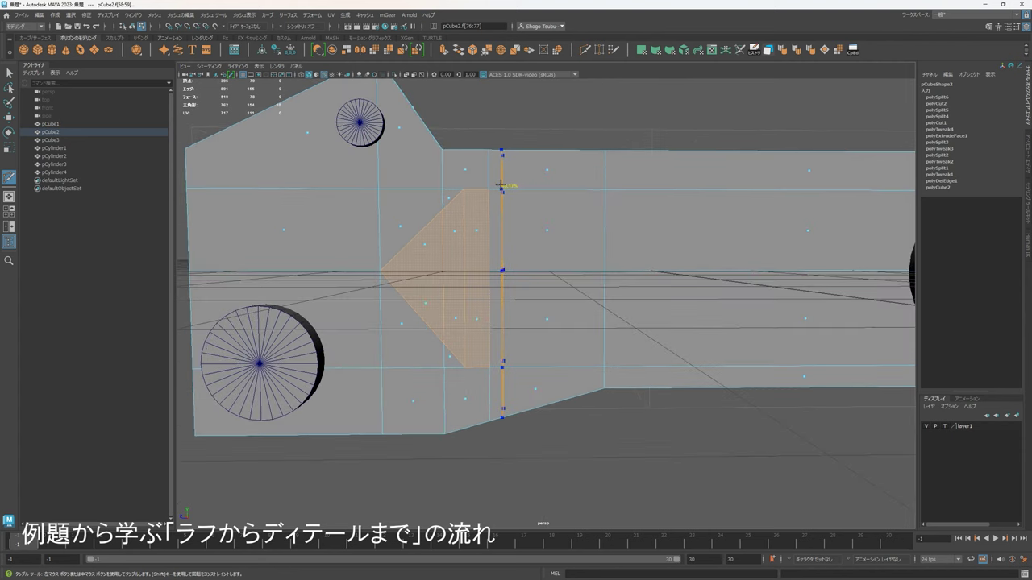
pyautogui.keyDown('ctrl'); pyautogui.click(500, 185); pyautogui.keyUp('ctrl')
# Insert two vertical edge loops across the side panel's narrow section, just past where the sloped underside levels out.
pyautogui.keyDown('alt'); pyautogui.moveTo(535, 196); pyautogui.dragTo(570, 249); pyautogui.keyUp('alt')
pyautogui.scroll(-4, 554, 267)
pyautogui.keyDown('alt'); pyautogui.moveTo(600, 253); pyautogui.dragTo(510, 211, button='middle'); pyautogui.keyUp('alt')
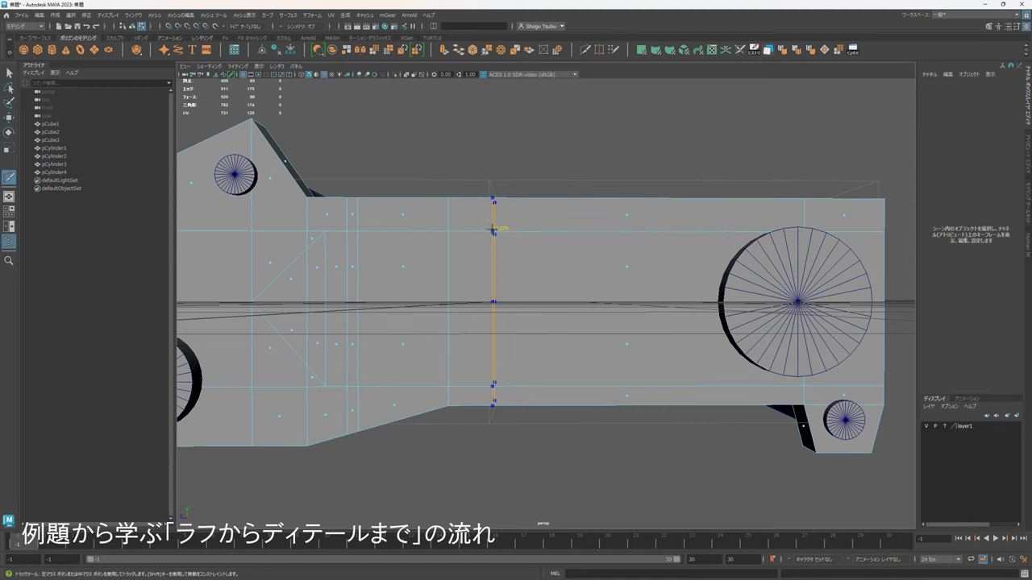
pyautogui.click(566, 231)
pyautogui.keyDown('alt'); pyautogui.moveTo(567, 231); pyautogui.dragTo(503, 262); pyautogui.keyUp('alt')
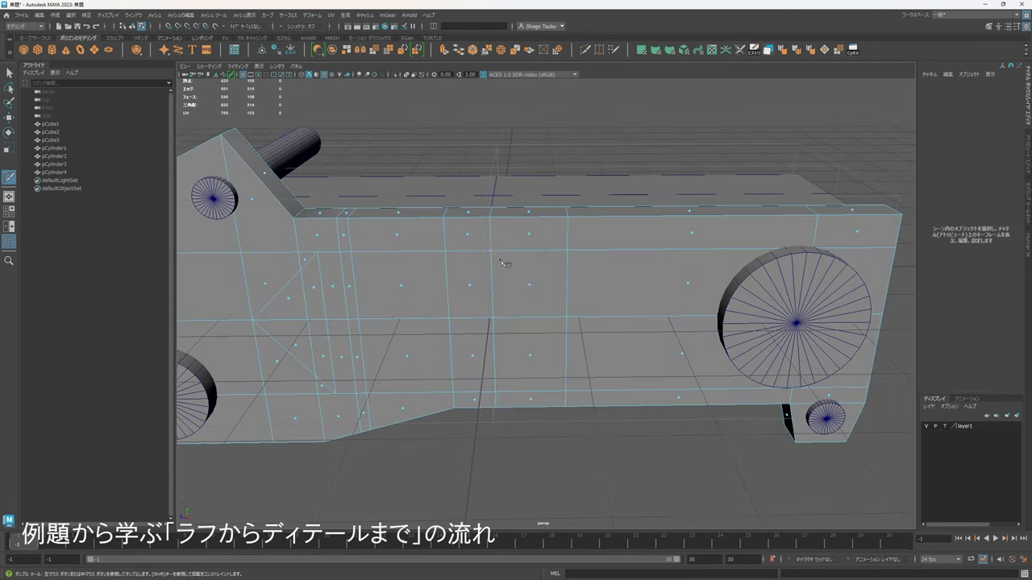
pyautogui.click(566, 318)
pyautogui.keyDown('alt'); pyautogui.moveTo(567, 318); pyautogui.dragTo(574, 294); pyautogui.keyUp('alt')
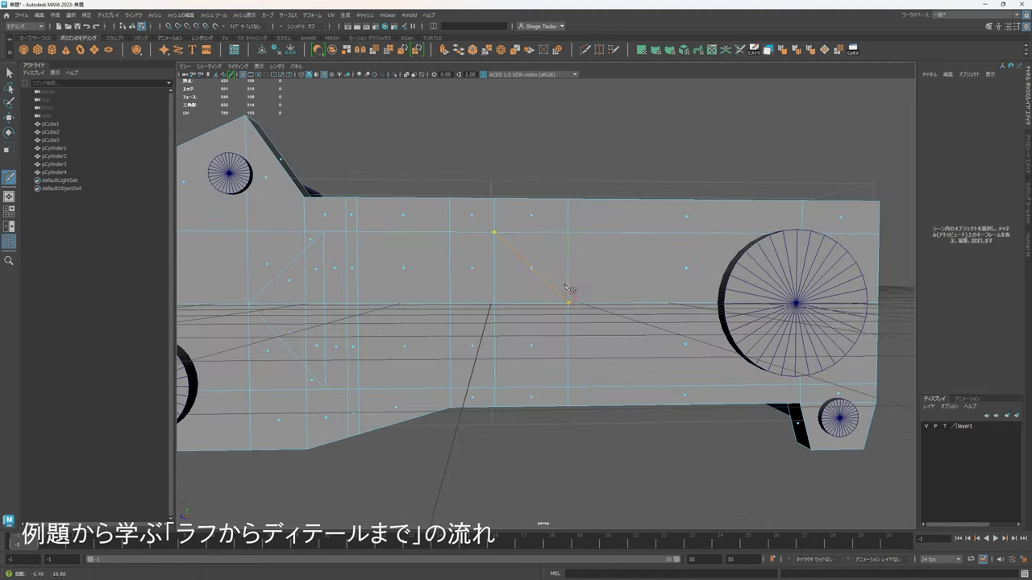
pyautogui.keyDown('alt'); pyautogui.moveTo(505, 243); pyautogui.dragTo(570, 244, button='middle'); pyautogui.keyUp('alt')
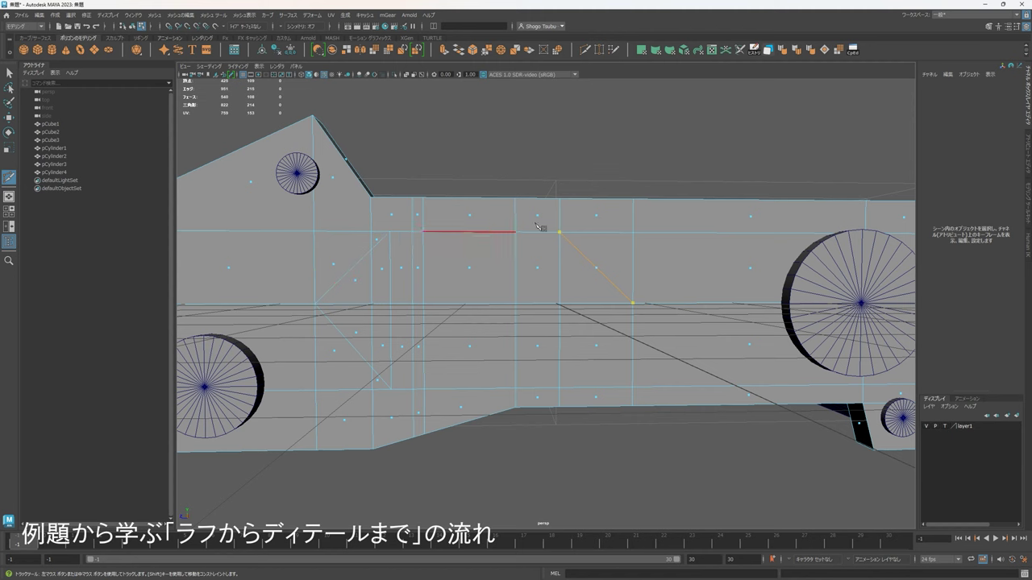
pyautogui.scroll(3, 617, 284)
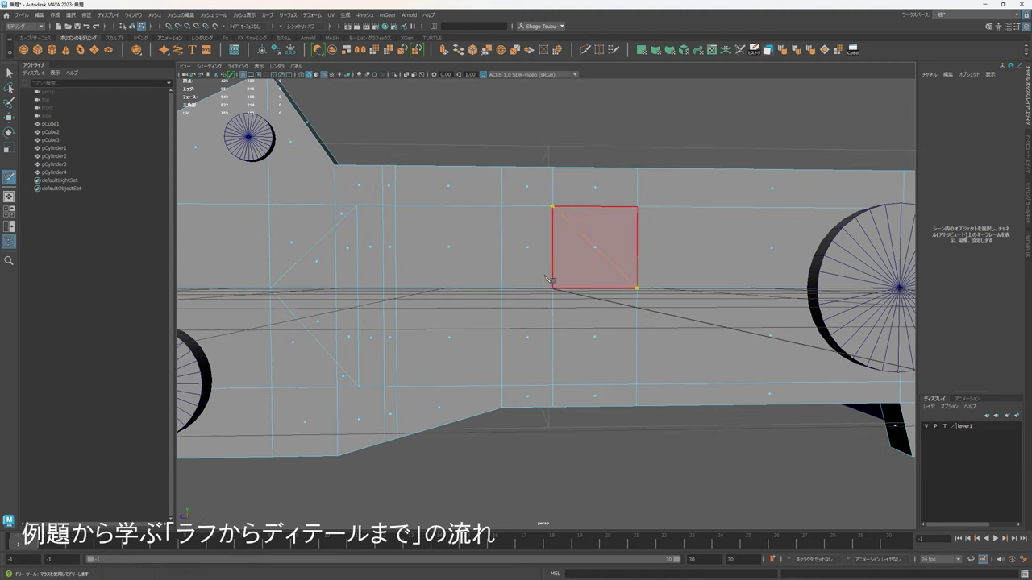
pyautogui.keyDown('alt'); pyautogui.moveTo(547, 278); pyautogui.dragTo(523, 249); pyautogui.keyUp('alt')
pyautogui.moveTo(630, 301)
pyautogui.keyDown('alt'); pyautogui.mouseDown()
pyautogui.moveTo(652, 287)
pyautogui.moveTo(648, 300)
pyautogui.mouseUp(); pyautogui.keyUp('alt')
pyautogui.keyDown('alt'); pyautogui.moveTo(533, 272); pyautogui.dragTo(554, 304, button='middle'); pyautogui.keyUp('alt')
pyautogui.keyDown('alt'); pyautogui.moveTo(556, 305); pyautogui.dragTo(491, 281); pyautogui.keyUp('alt')
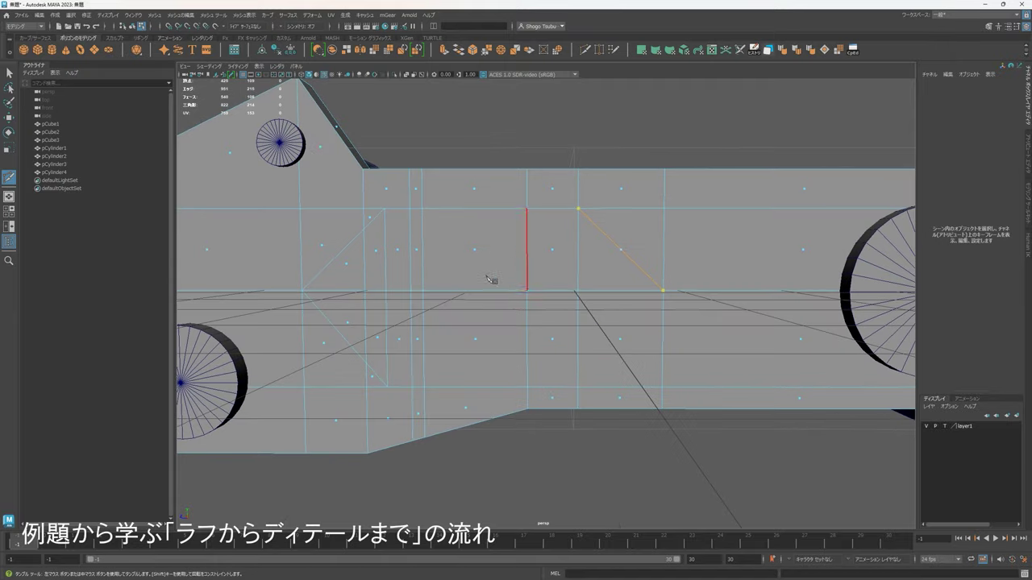
pyautogui.click(579, 208)
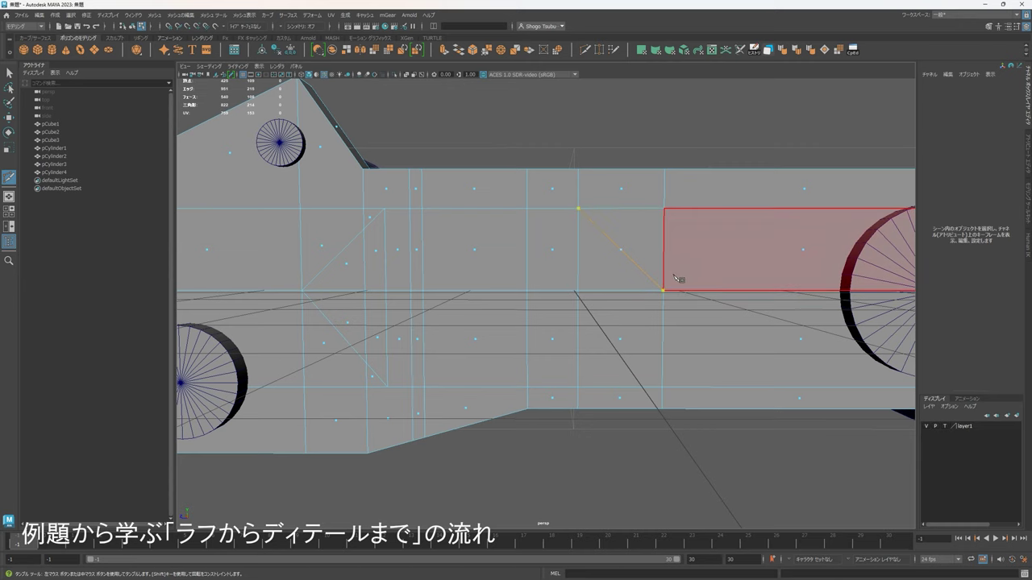
pyautogui.moveTo(682, 281)
pyautogui.keyDown('alt'); pyautogui.mouseDown(button='middle')
pyautogui.moveTo(691, 266)
pyautogui.moveTo(672, 276)
pyautogui.mouseUp(button='middle'); pyautogui.keyUp('alt')
pyautogui.scroll(-2, 673, 277)
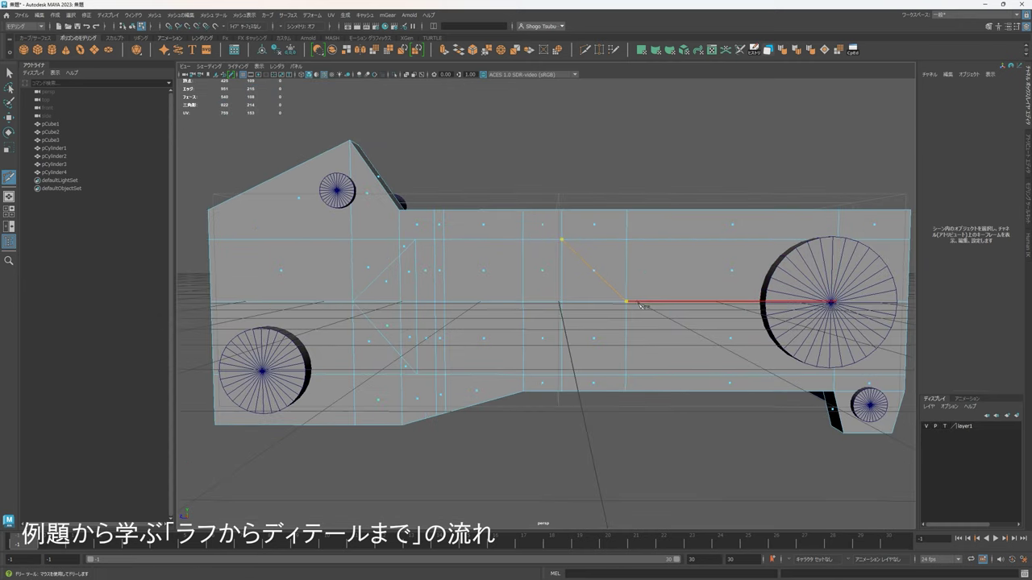
# Insert a vertical edge loop between the two new ones and cut diagonals from the upper and lower lines to its midline point.
pyautogui.scroll(3, 649, 267)
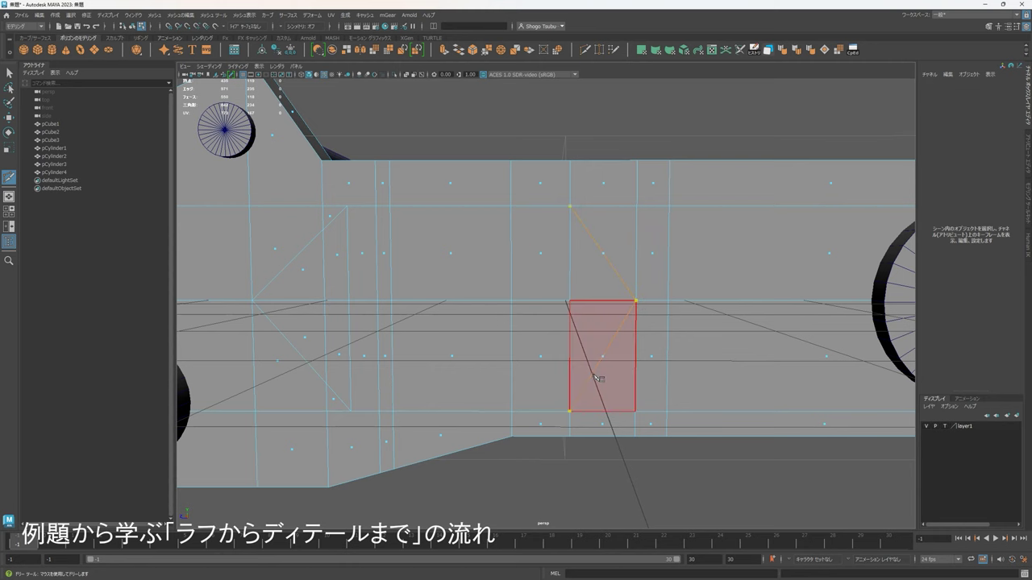
pyautogui.scroll(-4, 606, 377)
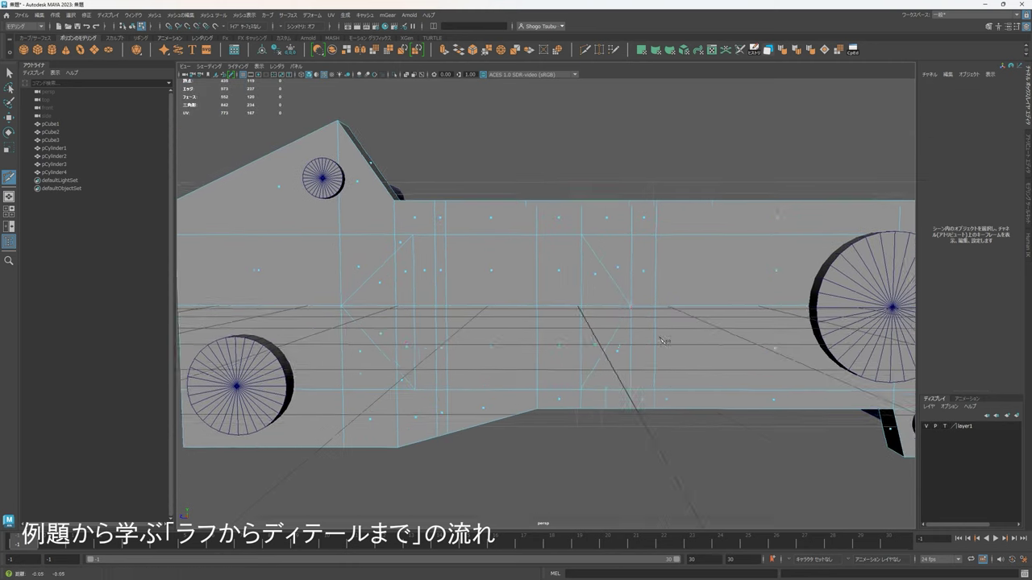
pyautogui.keyDown('alt'); pyautogui.moveTo(661, 340); pyautogui.dragTo(740, 296, button='middle'); pyautogui.keyUp('alt')
pyautogui.scroll(5, 548, 300)
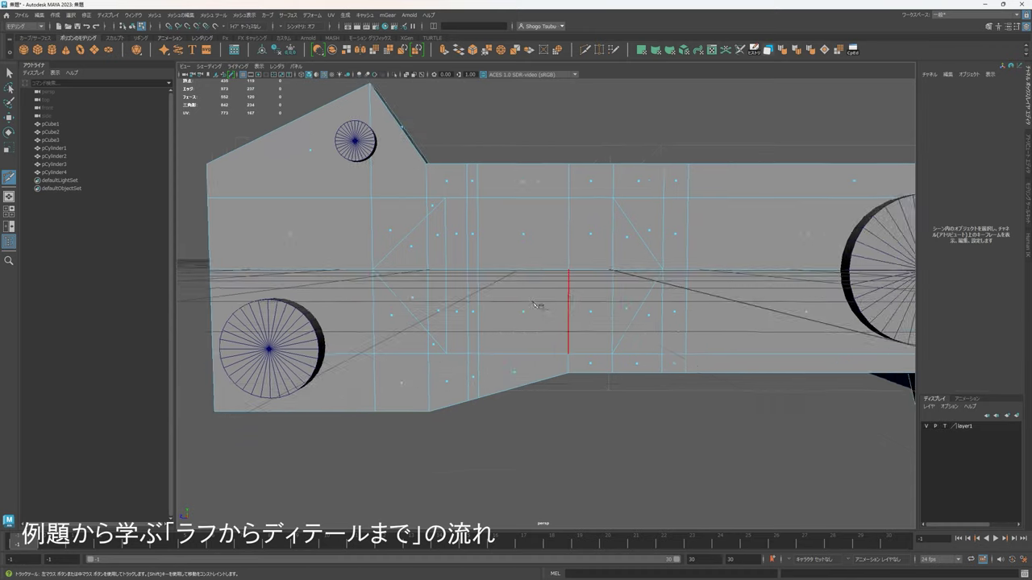
# Select the panel faces forming the front triangular shape and the narrow band along its straight side.
pyautogui.rightClick(476, 217)
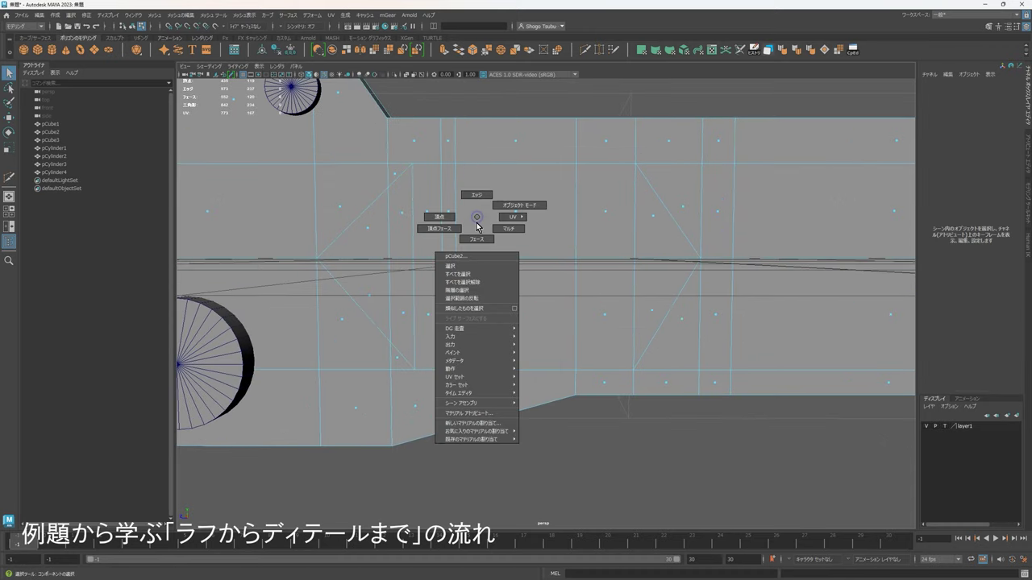
pyautogui.click(477, 239)
pyautogui.click(401, 216)
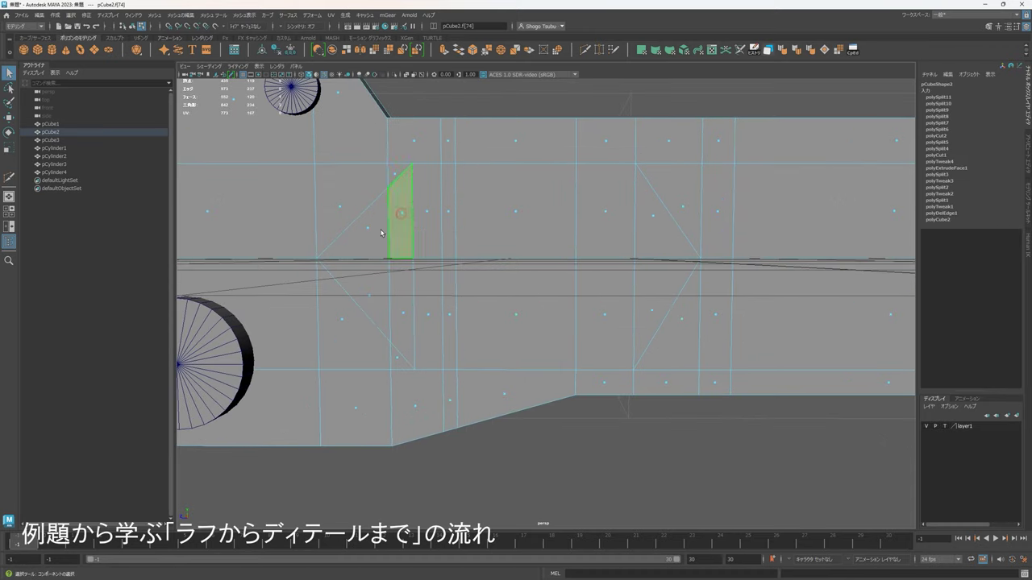
pyautogui.keyDown('shift'); pyautogui.click(373, 298); pyautogui.keyUp('shift')
pyautogui.keyDown('shift'); pyautogui.click(408, 311); pyautogui.keyUp('shift')
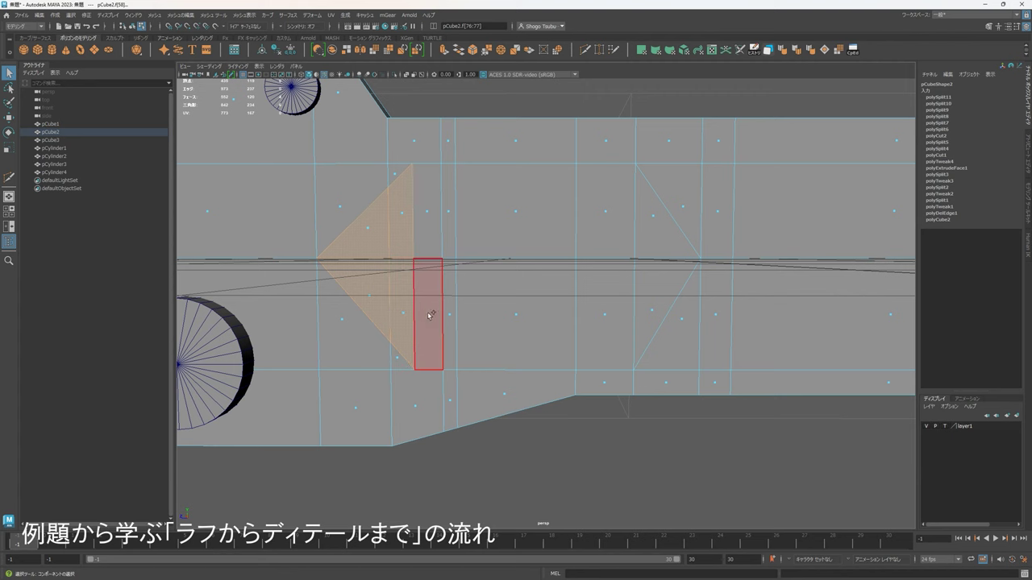
pyautogui.keyDown('shift'); pyautogui.click(431, 314); pyautogui.keyUp('shift')
pyautogui.keyDown('shift'); pyautogui.click(423, 225); pyautogui.keyUp('shift')
pyautogui.keyDown('alt'); pyautogui.moveTo(466, 304); pyautogui.dragTo(519, 224); pyautogui.keyUp('alt')
# Add the faces of the opposite pointed shape to the selection, leaving out the thin vertical strip between the two shapes.
pyautogui.keyDown('shift'); pyautogui.click(519, 213); pyautogui.keyUp('shift')
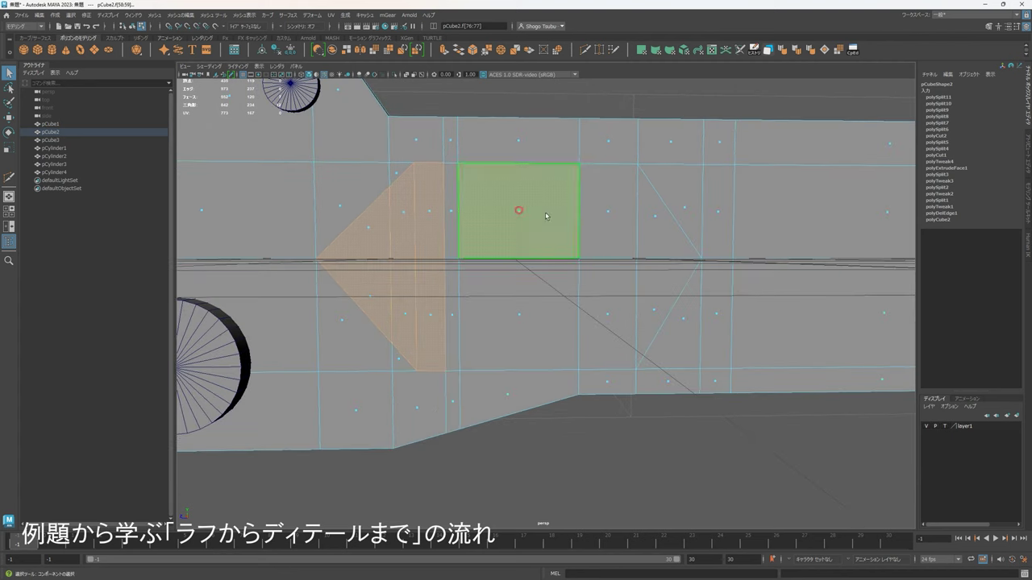
pyautogui.keyDown('shift'); pyautogui.click(617, 214); pyautogui.keyUp('shift')
pyautogui.keyDown('shift'); pyautogui.click(653, 221); pyautogui.keyUp('shift')
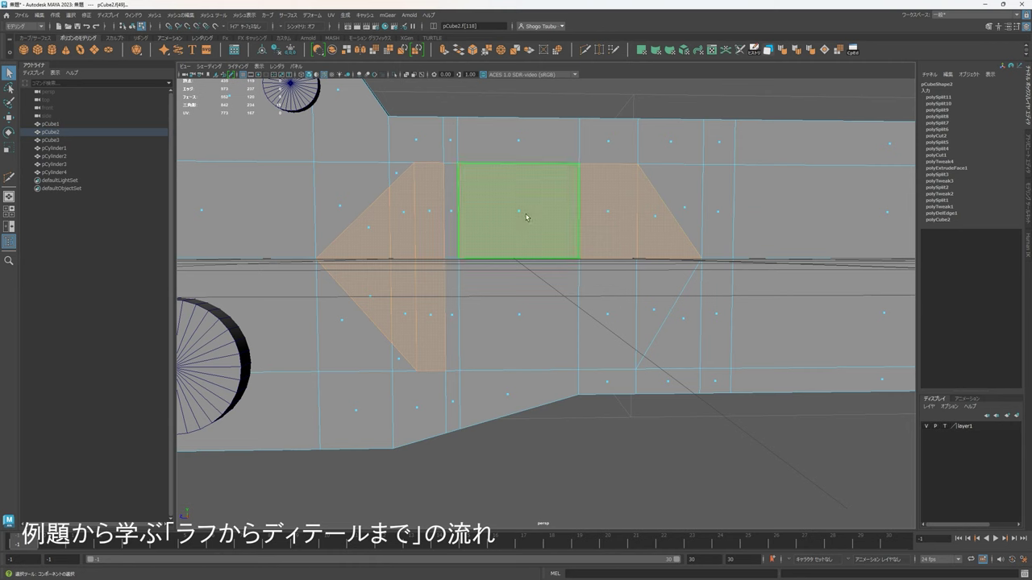
pyautogui.keyDown('shift'); pyautogui.click(525, 317); pyautogui.keyUp('shift')
pyautogui.keyDown('shift'); pyautogui.click(611, 309); pyautogui.keyUp('shift')
pyautogui.keyDown('shift'); pyautogui.click(656, 308); pyautogui.keyUp('shift')
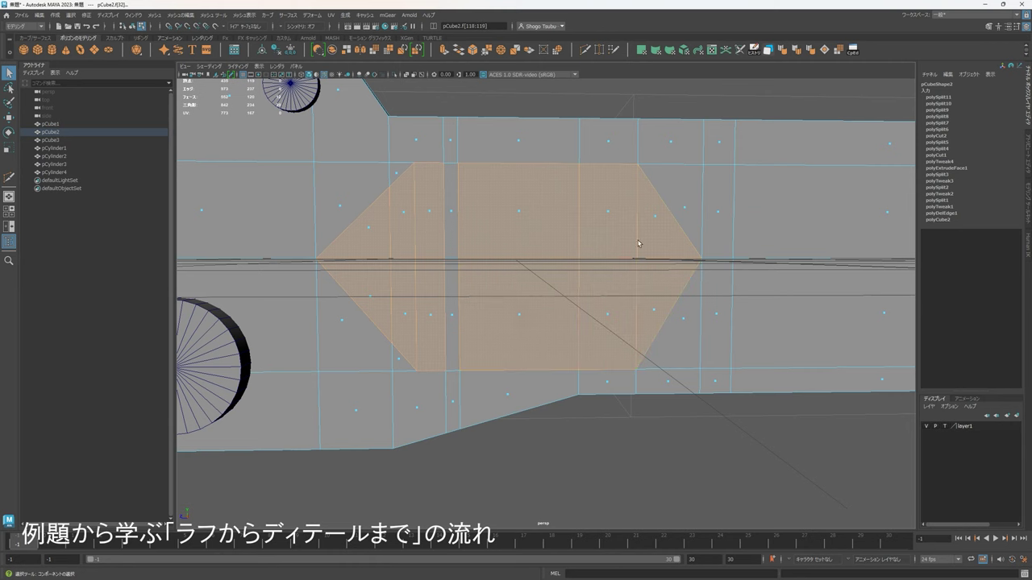
pyautogui.keyDown('alt'); pyautogui.moveTo(557, 264); pyautogui.dragTo(542, 229); pyautogui.keyUp('alt')
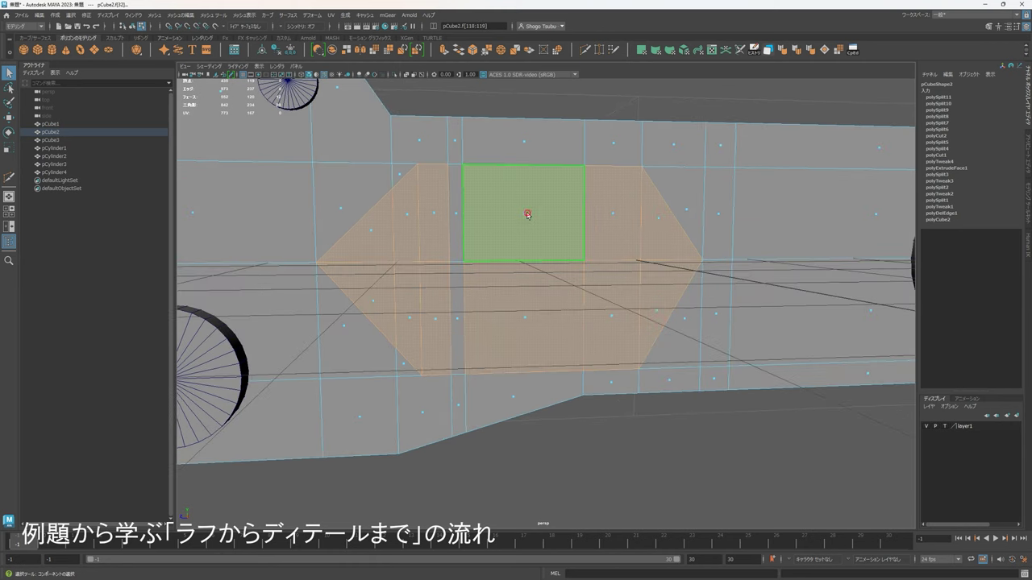
# Select only the faces of the rear pointed shape, from the thin vertical strip to its tip.
pyautogui.click(528, 215)
pyautogui.keyDown('shift'); pyautogui.click(619, 212); pyautogui.keyUp('shift')
pyautogui.keyDown('shift'); pyautogui.click(661, 220); pyautogui.keyUp('shift')
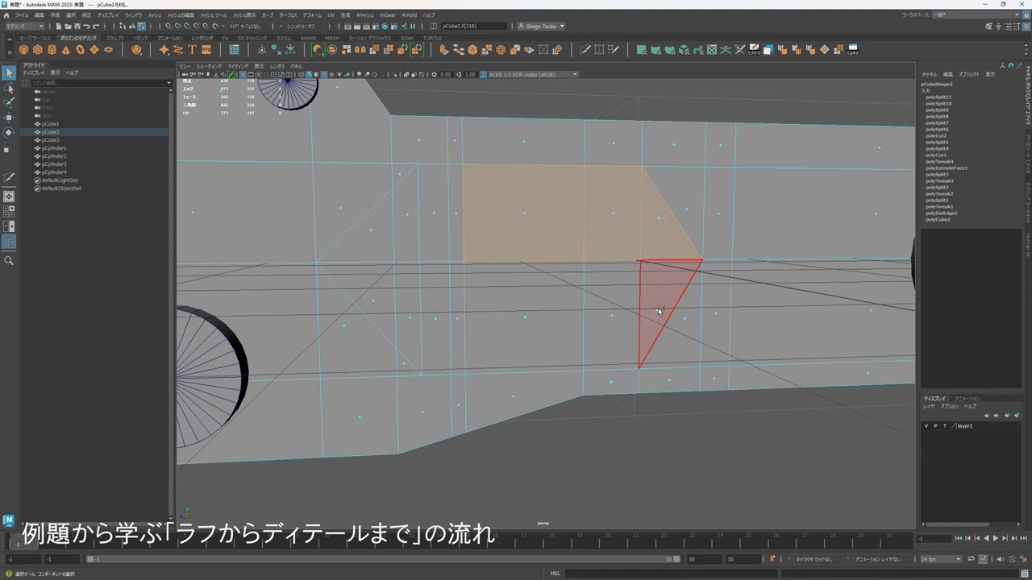
pyautogui.keyDown('shift'); pyautogui.click(660, 311); pyautogui.keyUp('shift')
pyautogui.keyDown('shift'); pyautogui.click(613, 318); pyautogui.keyUp('shift')
pyautogui.keyDown('shift'); pyautogui.click(536, 319); pyautogui.keyUp('shift')
pyautogui.keyDown('alt'); pyautogui.moveTo(611, 326); pyautogui.dragTo(474, 278); pyautogui.keyUp('alt')
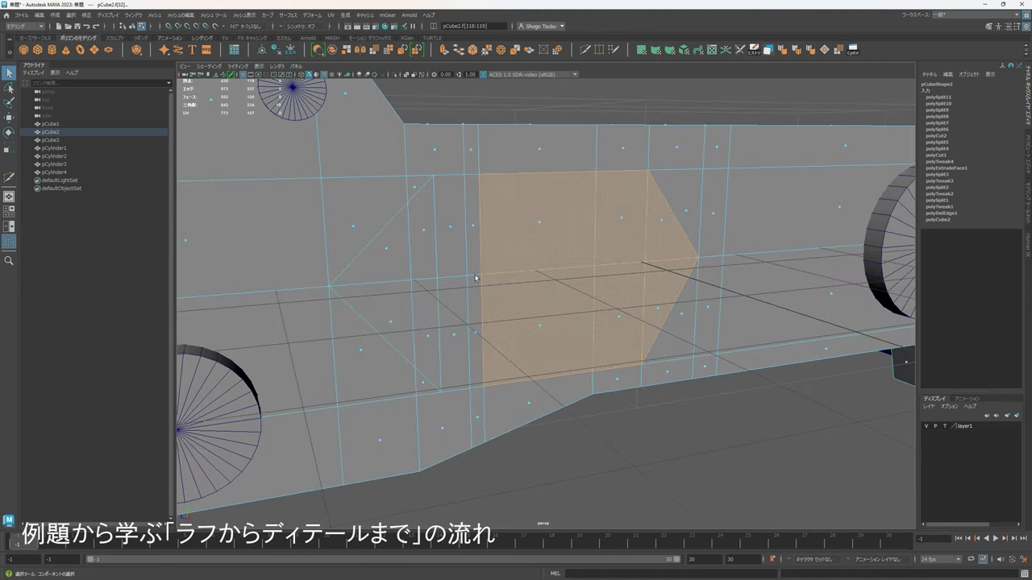
pyautogui.keyDown('alt'); pyautogui.moveTo(569, 270); pyautogui.dragTo(604, 220); pyautogui.keyUp('alt')
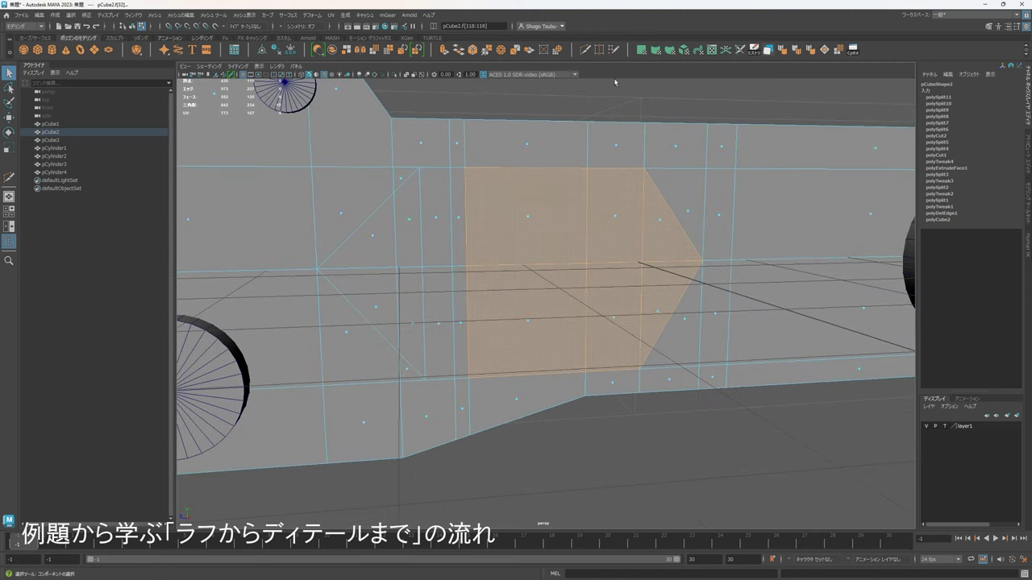
# Cut a horizontal edge line just above the panel's midline and extend it to the vertical edge at the rear shape's tip.
pyautogui.click(587, 53)
pyautogui.scroll(5, 594, 263)
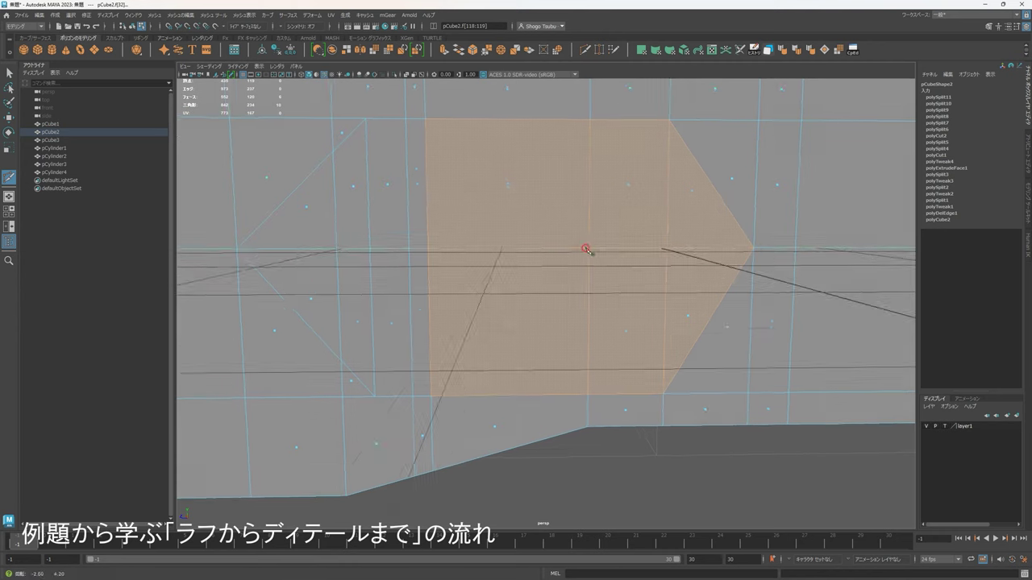
pyautogui.keyDown('alt'); pyautogui.moveTo(417, 232); pyautogui.dragTo(433, 251, button='middle'); pyautogui.keyUp('alt')
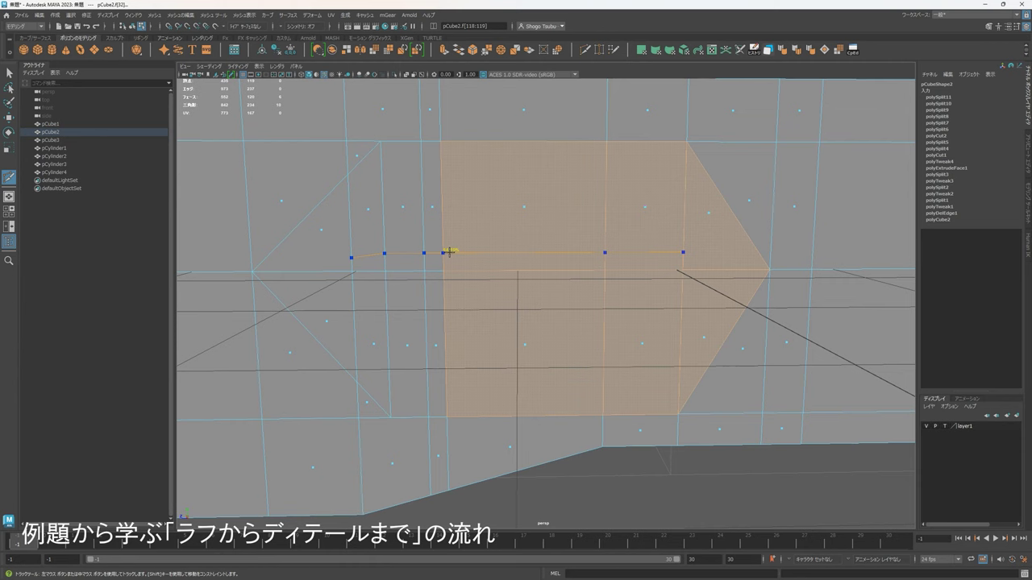
pyautogui.rightClick(449, 257)
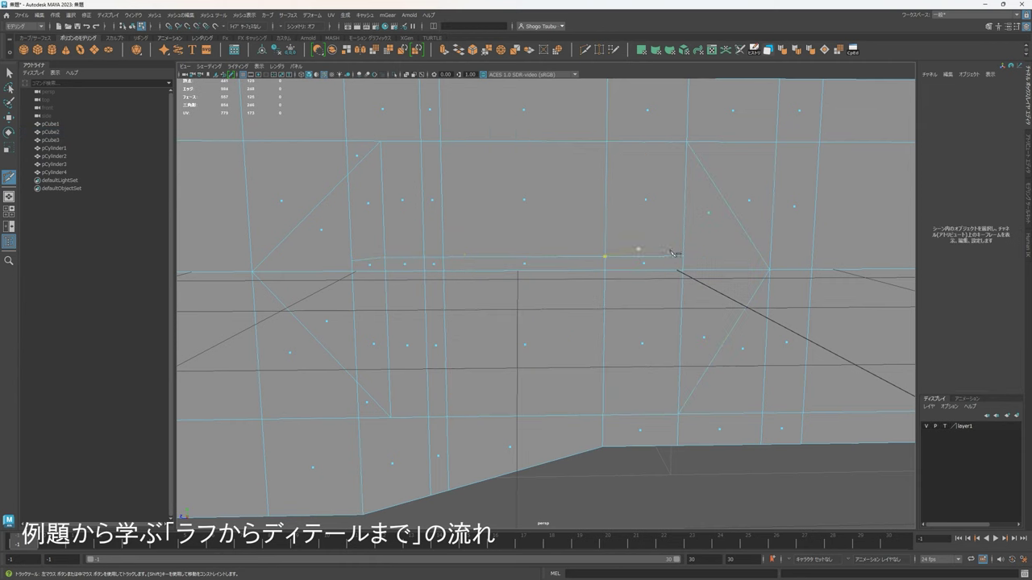
pyautogui.keyDown('alt'); pyautogui.moveTo(716, 257); pyautogui.dragTo(612, 269, button='middle'); pyautogui.keyUp('alt')
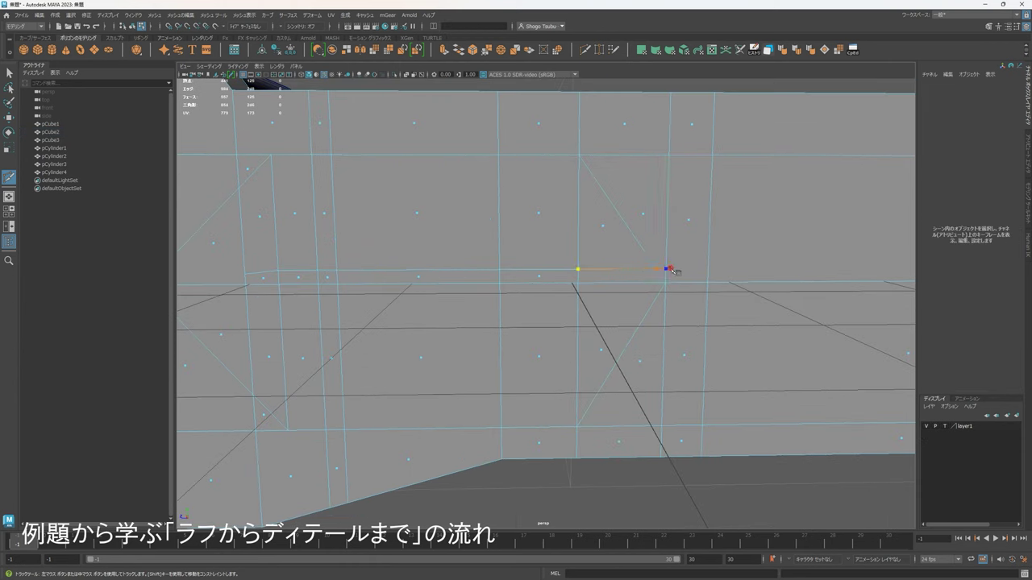
pyautogui.rightClick(608, 276)
pyautogui.keyDown('alt'); pyautogui.moveTo(387, 228); pyautogui.dragTo(532, 227, button='middle'); pyautogui.keyUp('alt')
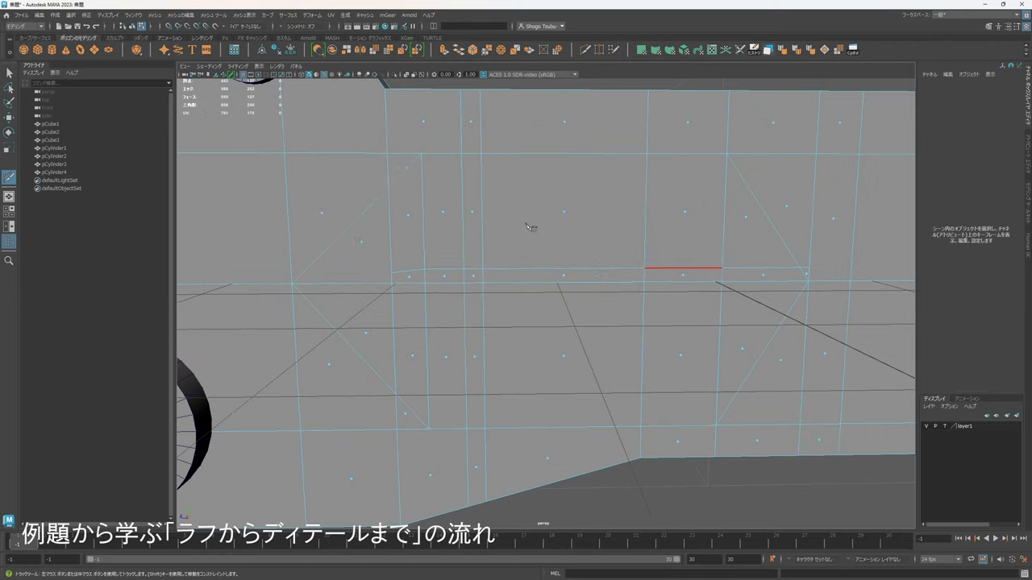
pyautogui.click(284, 153)
# Select the rear pointed shape's rectangular faces above the new horizontal line, including the thin vertical strip.
pyautogui.moveTo(567, 208); pyautogui.dragTo(569, 234, button='right')
pyautogui.scroll(-3, 569, 234)
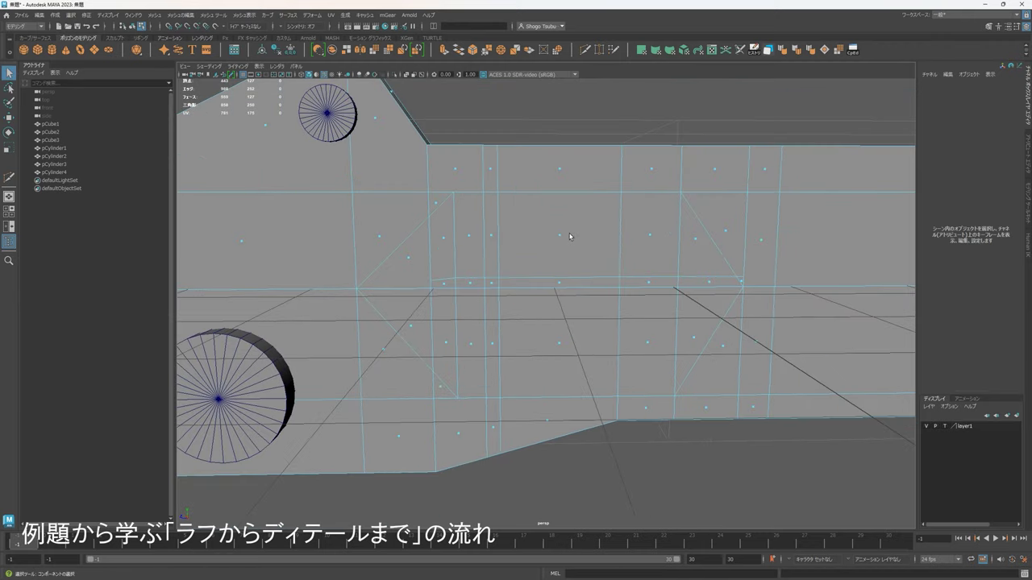
pyautogui.keyDown('alt'); pyautogui.moveTo(569, 234); pyautogui.dragTo(520, 225, button='middle'); pyautogui.keyUp('alt')
pyautogui.click(444, 225)
pyautogui.doubleClick(654, 237)
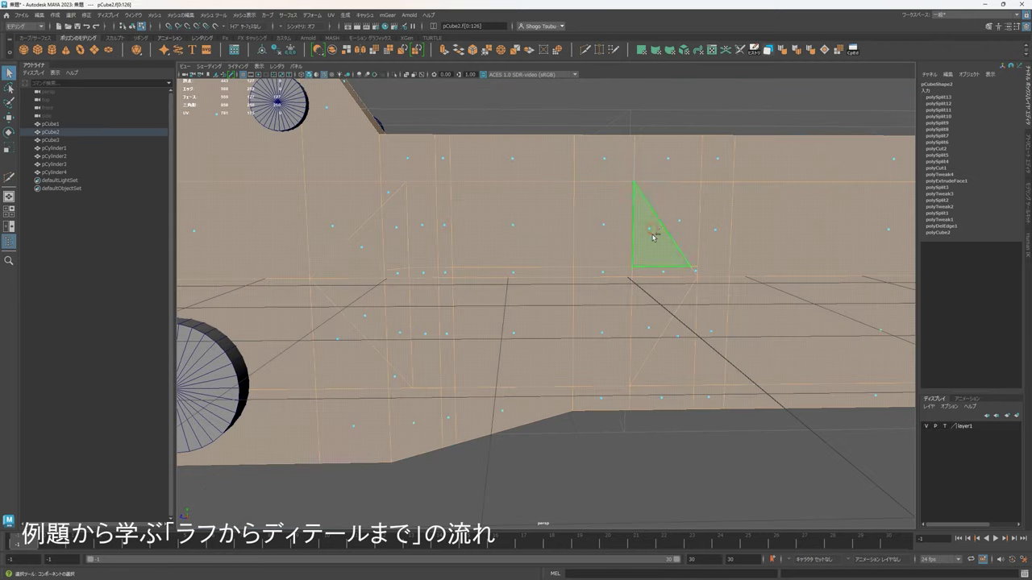
pyautogui.click(609, 228)
pyautogui.keyDown('shift'); pyautogui.click(507, 228); pyautogui.keyUp('shift')
pyautogui.keyDown('shift'); pyautogui.click(445, 229); pyautogui.keyUp('shift')
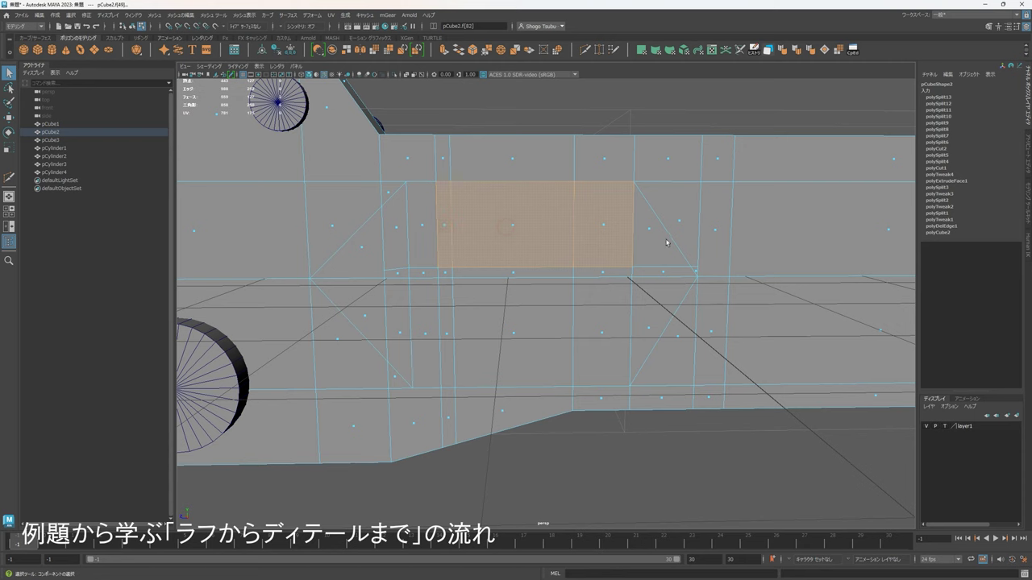
# Add the triangular tip and the faces below the midline to the selection, leaving the thin horizontal strip unselected.
pyautogui.keyDown('shift'); pyautogui.click(651, 329); pyautogui.keyUp('shift')
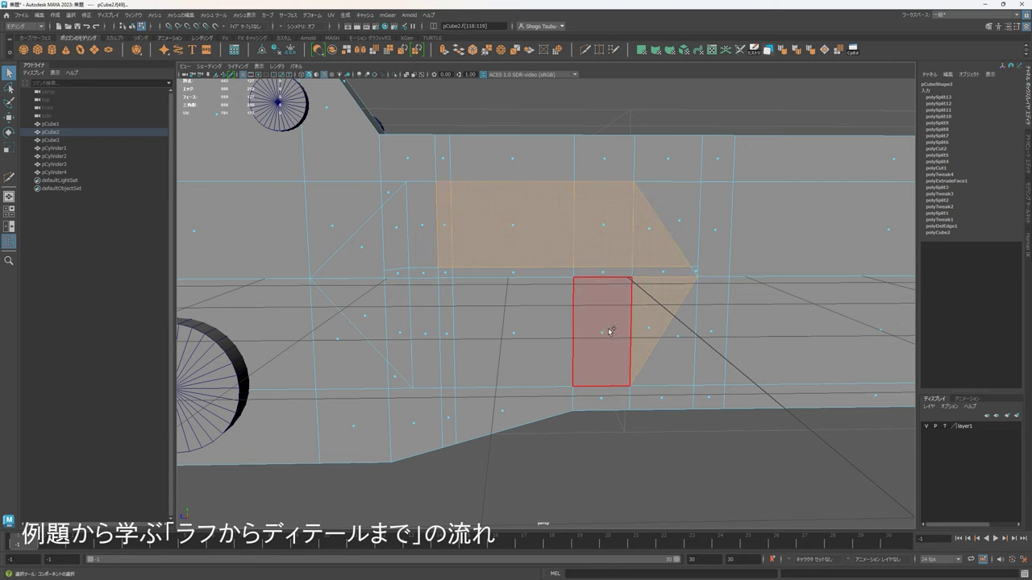
pyautogui.keyDown('shift'); pyautogui.click(609, 331); pyautogui.keyUp('shift')
pyautogui.keyDown('shift'); pyautogui.click(522, 335); pyautogui.keyUp('shift')
pyautogui.keyDown('shift'); pyautogui.click(448, 335); pyautogui.keyUp('shift')
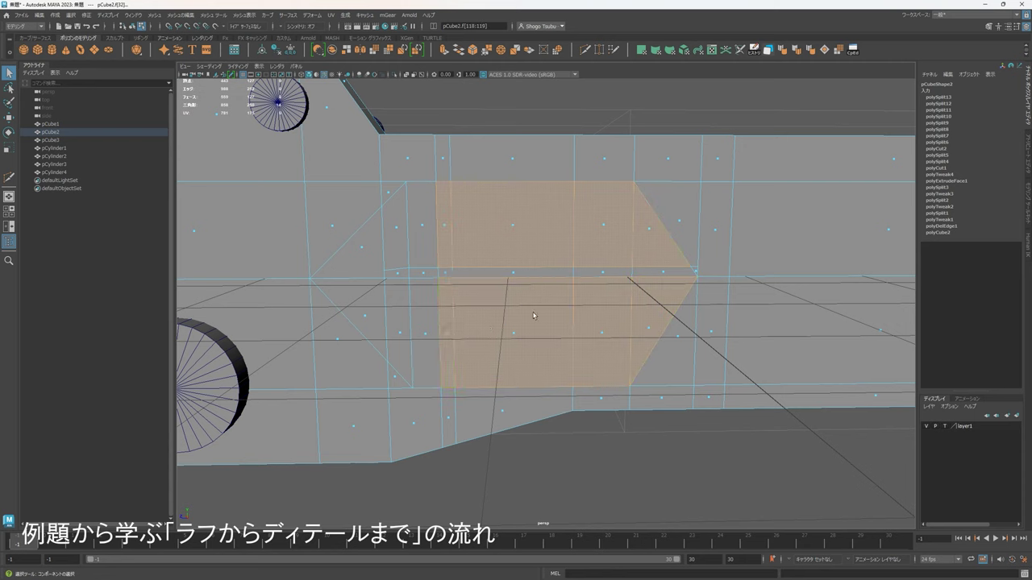
# Add the front pointed shape's faces above the midline to the selection, from its tip back to the thin vertical strip.
pyautogui.scroll(-5, 533, 315)
pyautogui.scroll(5, 560, 314)
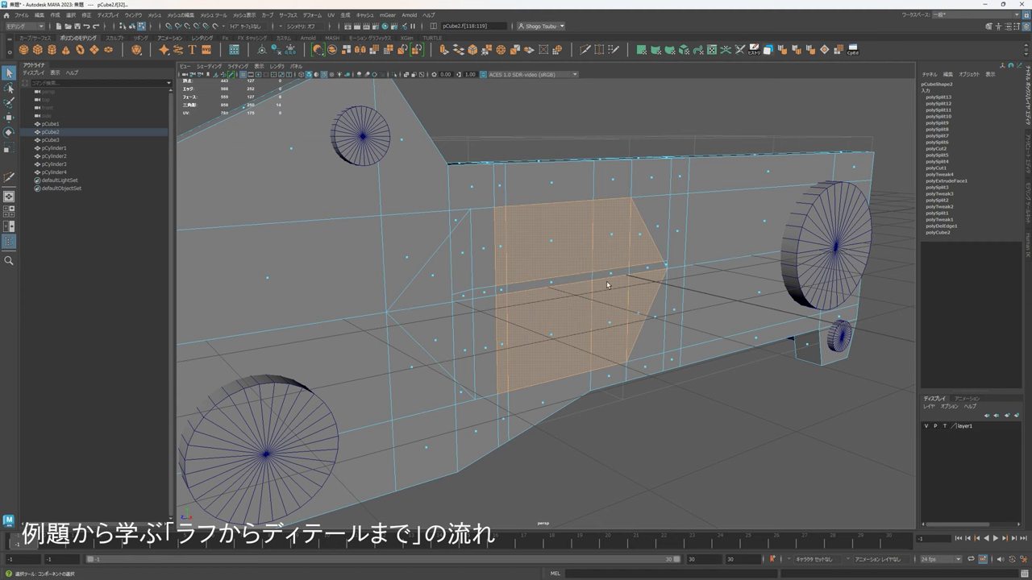
pyautogui.keyDown('alt'); pyautogui.moveTo(636, 280); pyautogui.dragTo(548, 294); pyautogui.keyUp('alt')
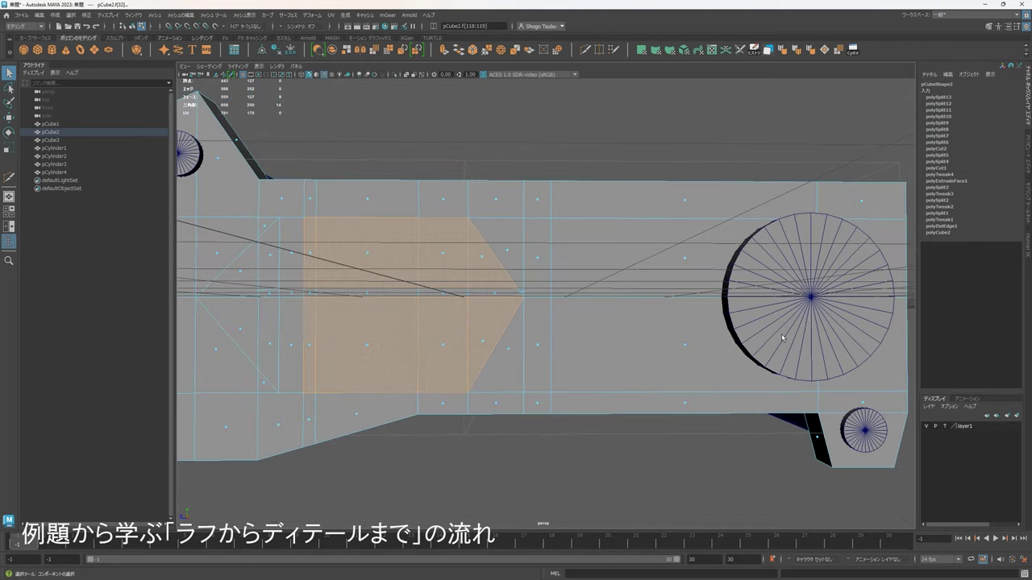
pyautogui.keyDown('alt'); pyautogui.moveTo(781, 336); pyautogui.dragTo(582, 340); pyautogui.keyUp('alt')
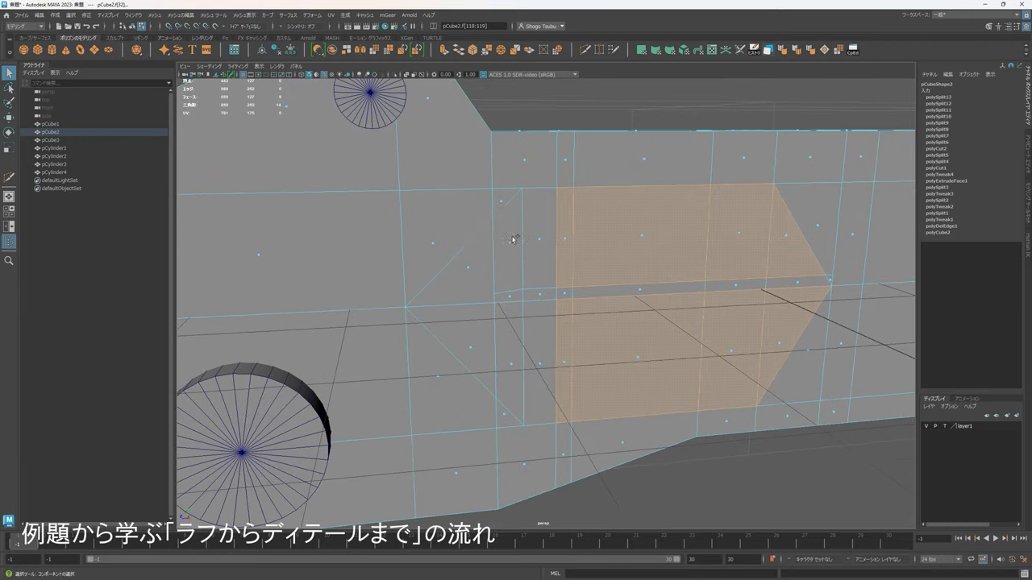
pyautogui.click(470, 266)
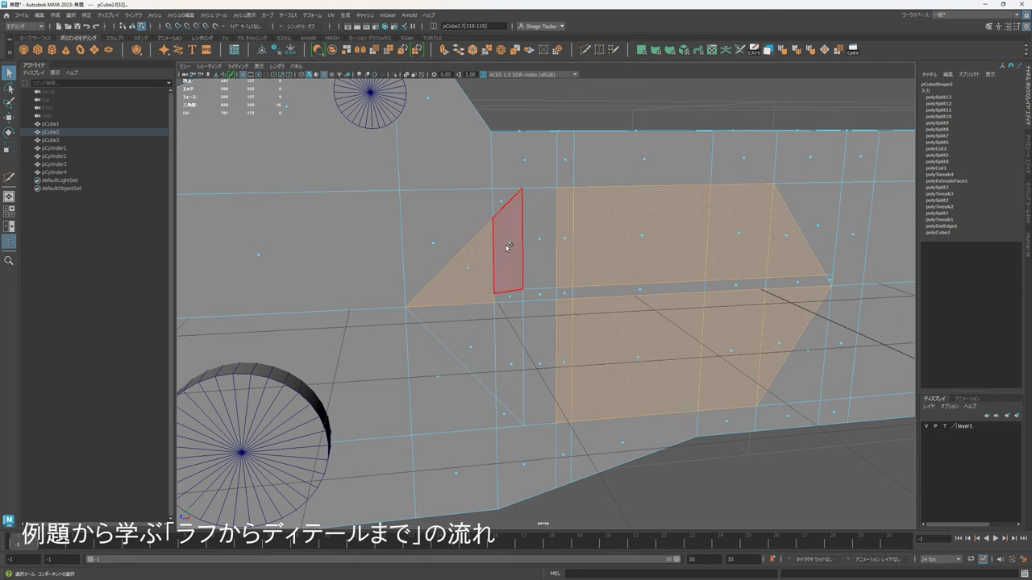
pyautogui.keyDown('shift'); pyautogui.click(508, 246); pyautogui.keyUp('shift')
pyautogui.keyDown('shift'); pyautogui.click(540, 243); pyautogui.keyUp('shift')
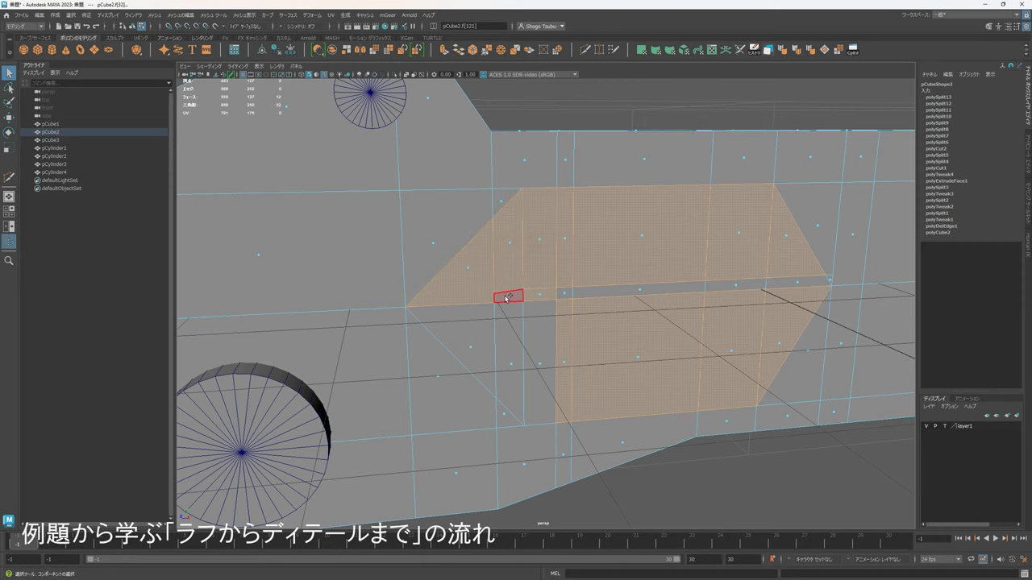
# Remove the thin vertical strip from the selection and add the front pointed shape's faces below the midline.
pyautogui.keyDown('alt'); pyautogui.moveTo(612, 304); pyautogui.dragTo(587, 301); pyautogui.keyUp('alt')
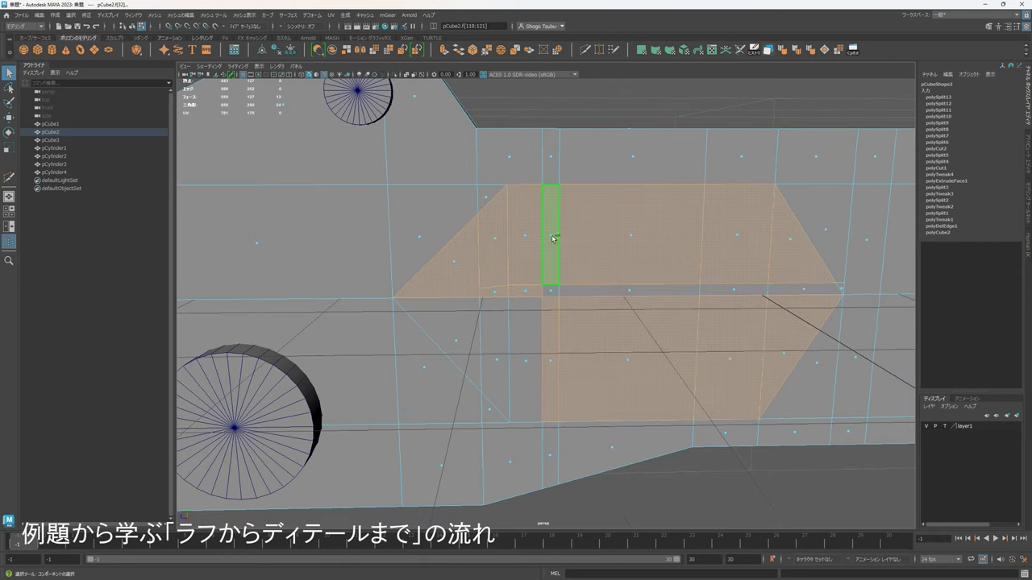
pyautogui.keyDown('shift'); pyautogui.click(555, 236); pyautogui.keyUp('shift')
pyautogui.keyDown('shift'); pyautogui.click(528, 359); pyautogui.keyUp('shift')
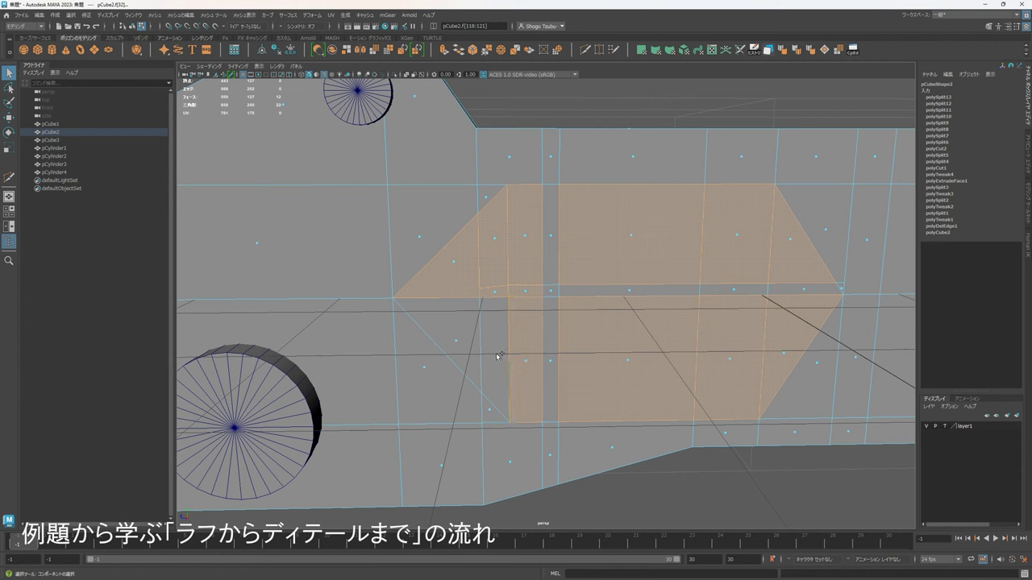
pyautogui.keyDown('shift'); pyautogui.click(495, 356); pyautogui.keyUp('shift')
pyautogui.keyDown('shift'); pyautogui.click(455, 339); pyautogui.keyUp('shift')
pyautogui.keyDown('alt'); pyautogui.moveTo(463, 340); pyautogui.dragTo(685, 323); pyautogui.keyUp('alt')
# Extrude the selected faces inward to recess them into the side panel, leaving the thin strips as dividers.
pyautogui.hotkey('ctrl', 'e')
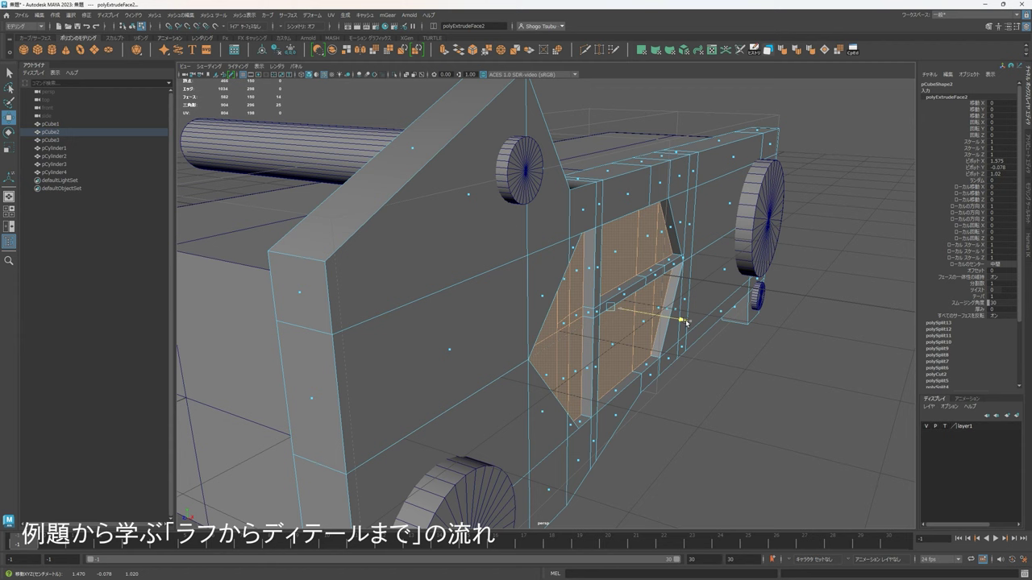
pyautogui.keyDown('alt'); pyautogui.moveTo(687, 323); pyautogui.dragTo(735, 361, button='right'); pyautogui.keyUp('alt')
pyautogui.moveTo(735, 361); pyautogui.dragTo(736, 363, button='middle')
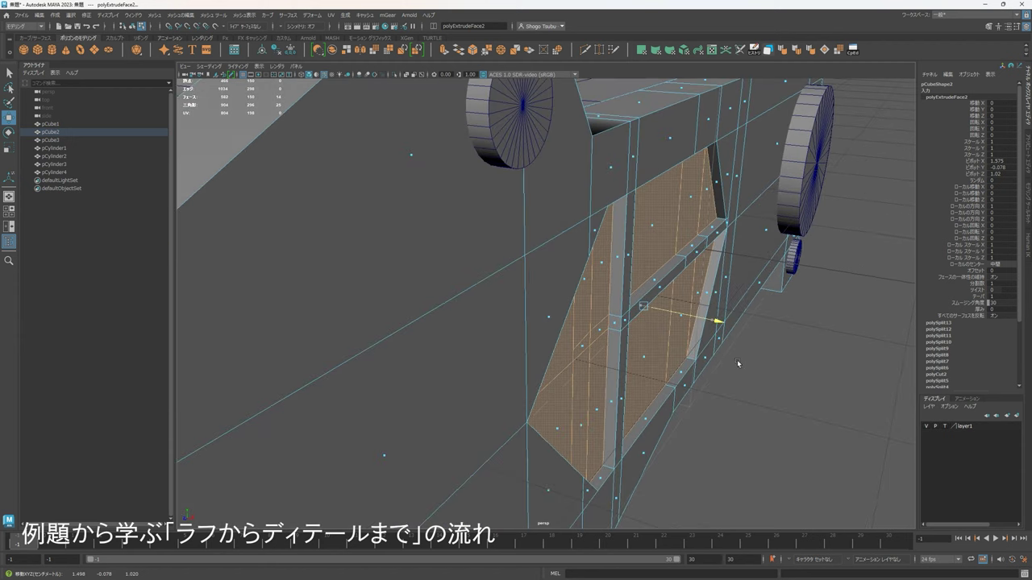
pyautogui.keyDown('alt'); pyautogui.moveTo(738, 369); pyautogui.dragTo(632, 318); pyautogui.keyUp('alt')
pyautogui.keyDown('alt'); pyautogui.moveTo(631, 318); pyautogui.dragTo(620, 293, button='right'); pyautogui.keyUp('alt')
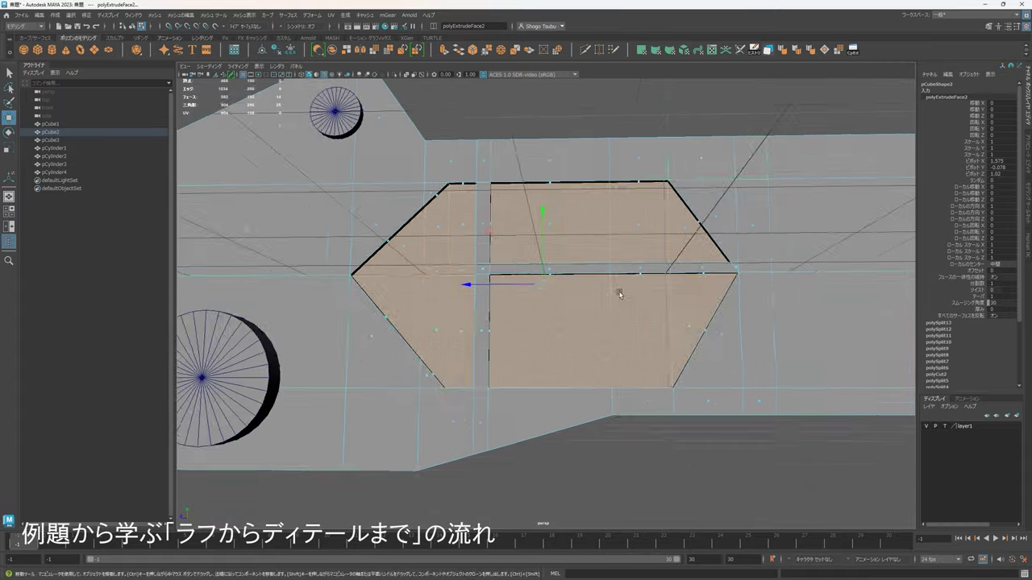
pyautogui.keyDown('alt'); pyautogui.moveTo(620, 293); pyautogui.dragTo(617, 300); pyautogui.keyUp('alt')
# Return to object mode, clear the selection and hide the wireframe overlay to inspect the recesses in plain shading.
pyautogui.moveTo(540, 214); pyautogui.dragTo(666, 145, button='right')
pyautogui.click(634, 134)
pyautogui.scroll(-5, 617, 190)
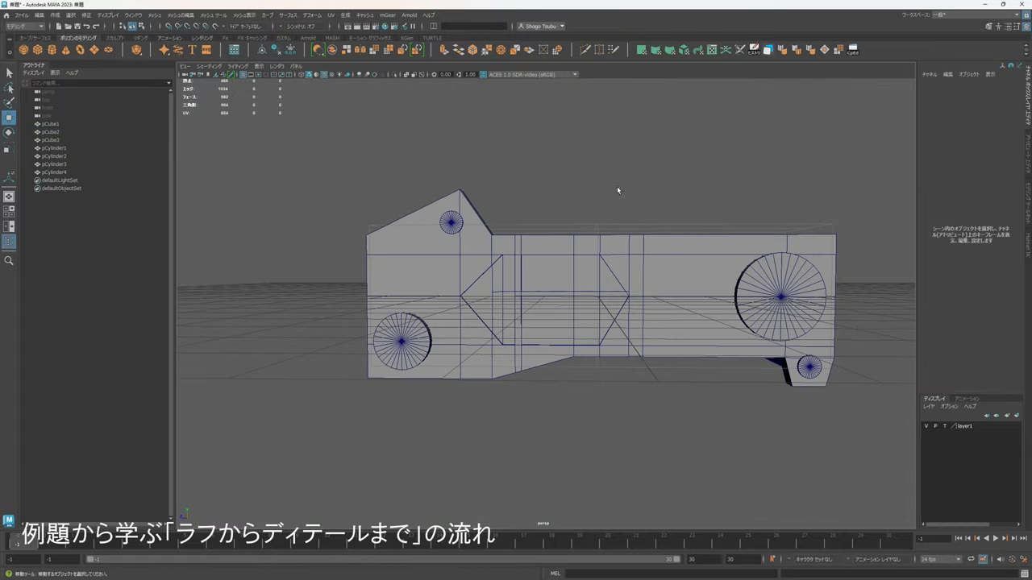
pyautogui.click(325, 74)
pyautogui.scroll(4, 621, 170)
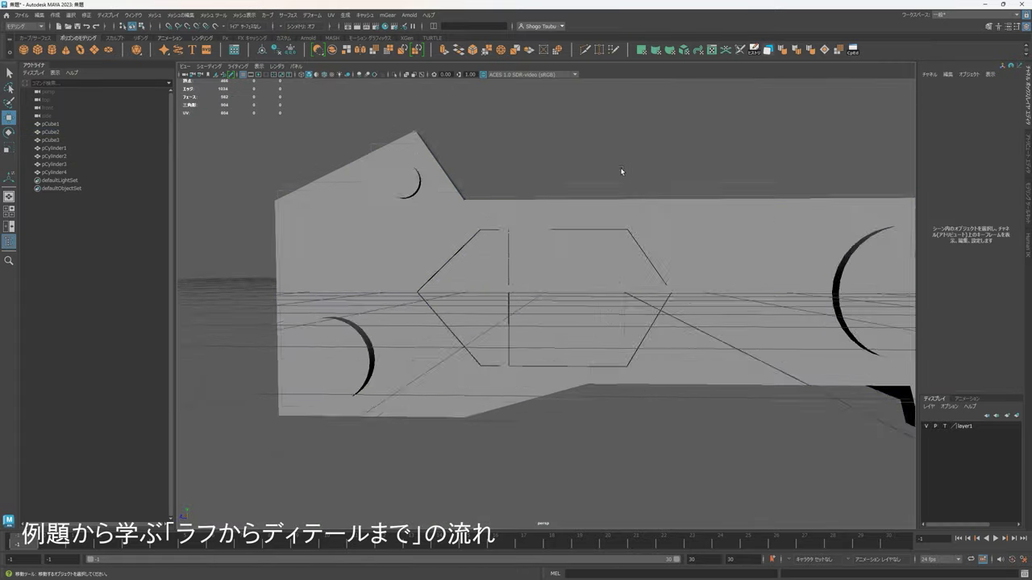
pyautogui.keyDown('alt'); pyautogui.moveTo(622, 170); pyautogui.dragTo(675, 204); pyautogui.keyUp('alt')
pyautogui.moveTo(672, 295)
pyautogui.keyDown('alt'); pyautogui.mouseDown()
pyautogui.moveTo(647, 245)
pyautogui.moveTo(567, 283)
pyautogui.moveTo(601, 283)
pyautogui.moveTo(513, 270)
pyautogui.mouseUp(); pyautogui.keyUp('alt')
pyautogui.click(548, 267)
pyautogui.scroll(2, 548, 266)
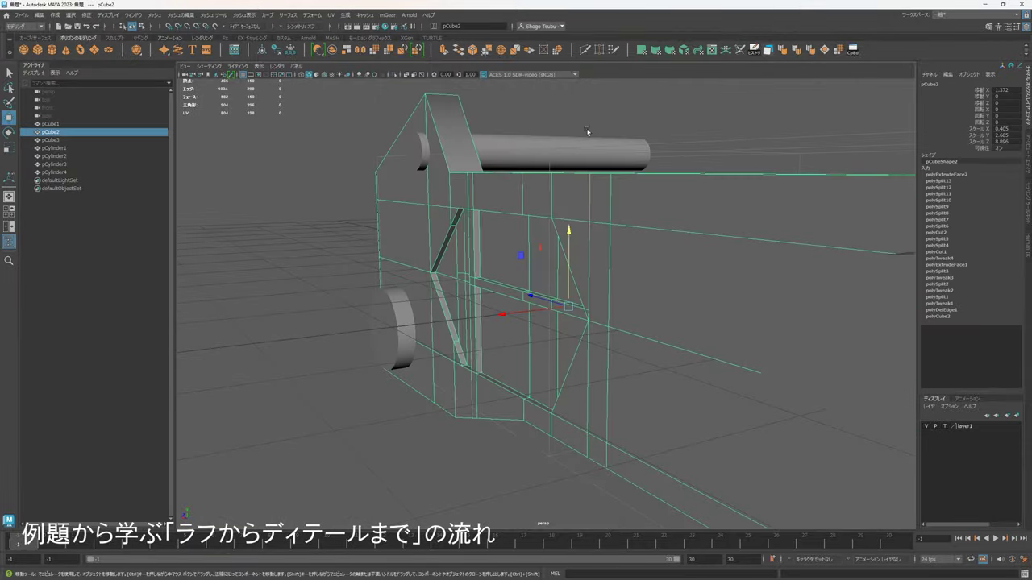
pyautogui.click(693, 136)
pyautogui.keyDown('alt'); pyautogui.moveTo(605, 216); pyautogui.dragTo(551, 248); pyautogui.keyUp('alt')
# Select the inner top edges of the front and upper rear recesses and lower them to slope the upper walls.
pyautogui.click(606, 258)
pyautogui.moveTo(551, 248); pyautogui.dragTo(548, 212, button='right')
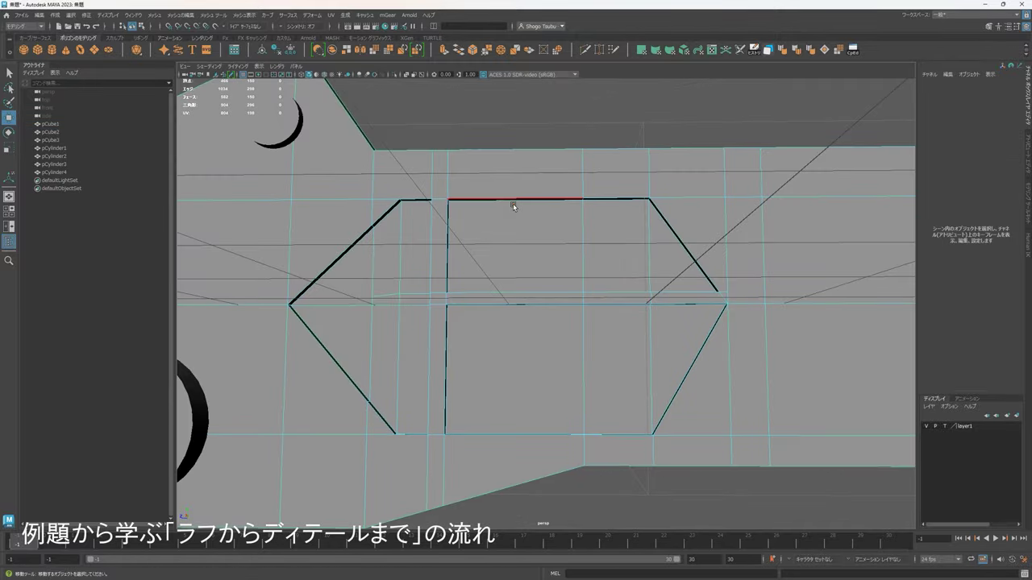
pyautogui.click(513, 203)
pyautogui.keyDown('alt'); pyautogui.moveTo(535, 214); pyautogui.dragTo(478, 202); pyautogui.keyUp('alt')
pyautogui.click(477, 202)
pyautogui.keyDown('alt'); pyautogui.moveTo(597, 235); pyautogui.dragTo(636, 225, button='right'); pyautogui.keyUp('alt')
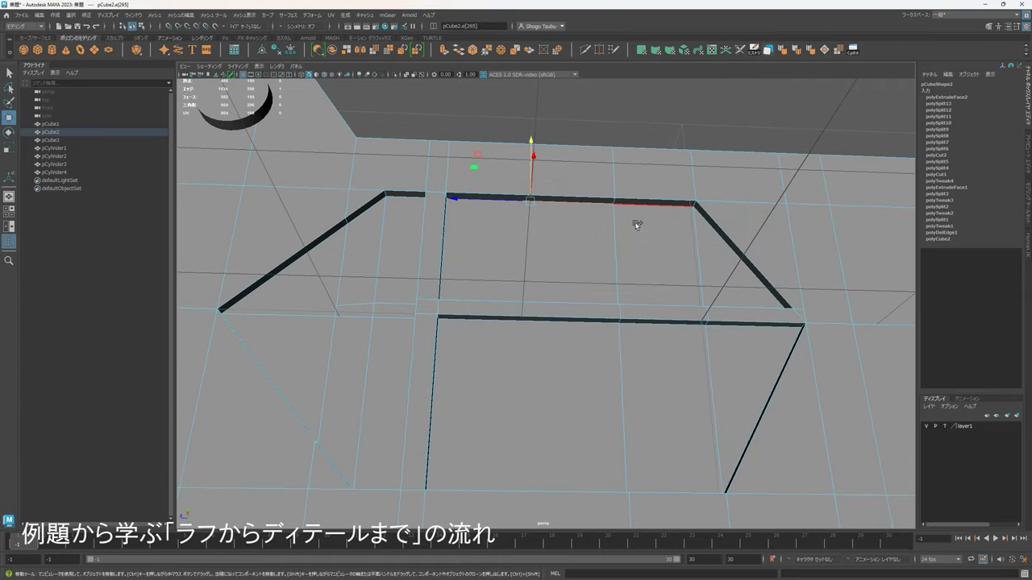
pyautogui.keyDown('alt'); pyautogui.moveTo(662, 235); pyautogui.dragTo(600, 253); pyautogui.keyUp('alt')
pyautogui.keyDown('shift'); pyautogui.click(485, 191); pyautogui.keyUp('shift')
pyautogui.keyDown('alt'); pyautogui.moveTo(501, 204); pyautogui.dragTo(470, 221); pyautogui.keyUp('alt')
pyautogui.keyDown('shift'); pyautogui.click(444, 208); pyautogui.keyUp('shift')
pyautogui.keyDown('shift'); pyautogui.click(405, 252); pyautogui.keyUp('shift')
pyautogui.keyDown('alt'); pyautogui.moveTo(546, 263); pyautogui.dragTo(496, 260, button='middle'); pyautogui.keyUp('alt')
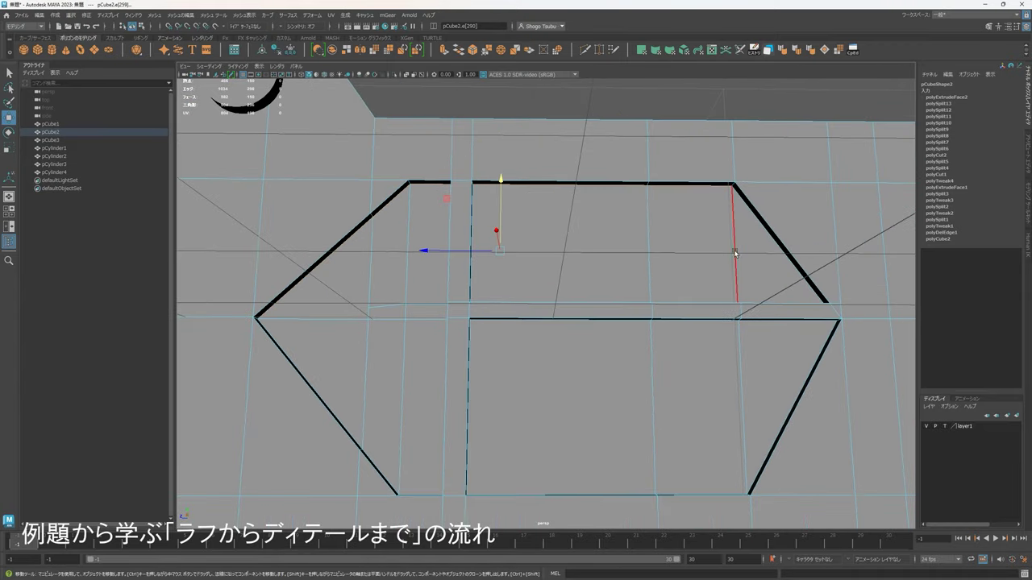
pyautogui.keyDown('ctrl'); pyautogui.click(309, 275); pyautogui.keyUp('ctrl')
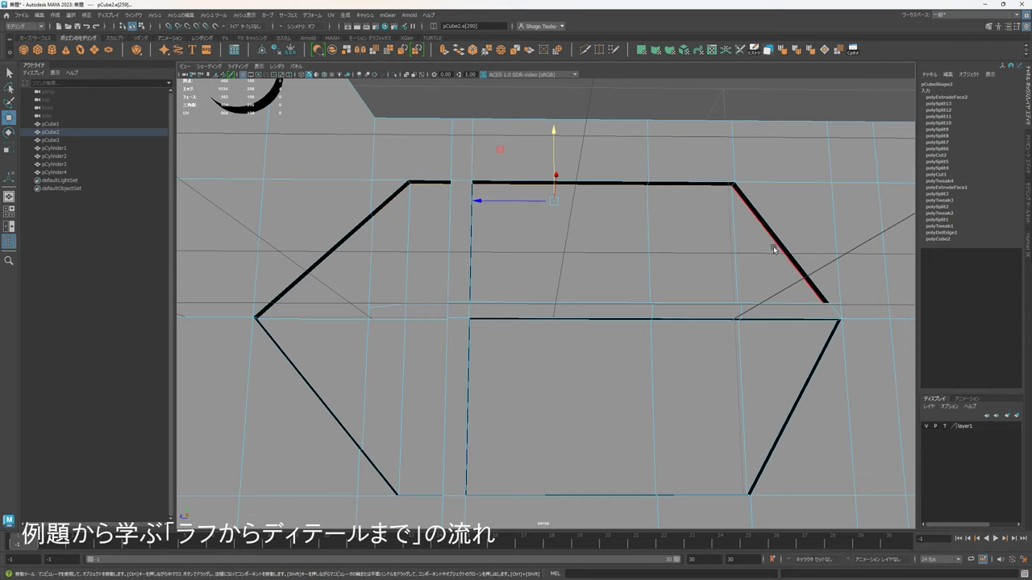
pyautogui.keyDown('alt'); pyautogui.moveTo(555, 234); pyautogui.dragTo(603, 256); pyautogui.keyUp('alt')
pyautogui.scroll(1, 583, 218)
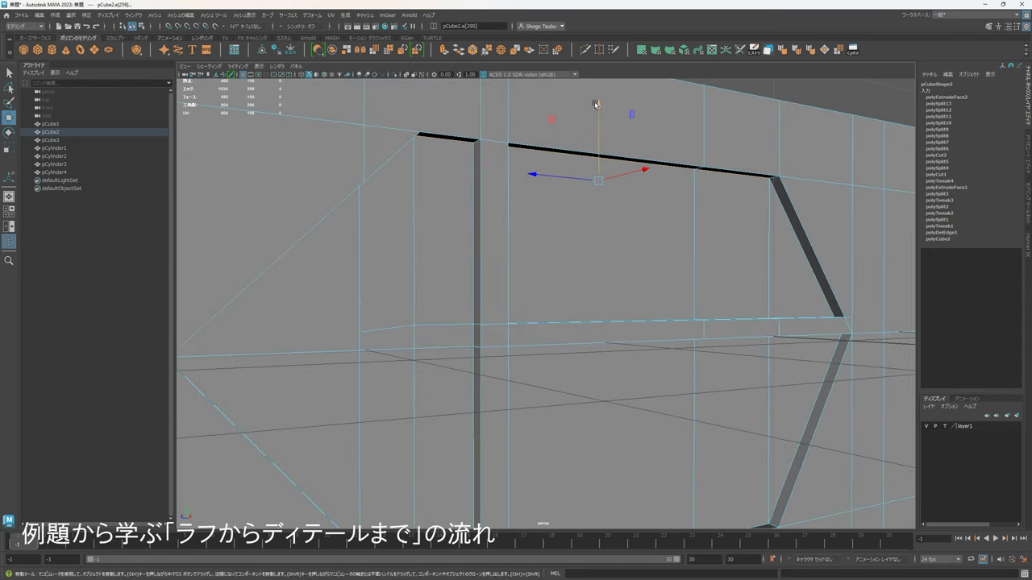
pyautogui.keyDown('alt'); pyautogui.moveTo(595, 105); pyautogui.dragTo(685, 196); pyautogui.keyUp('alt')
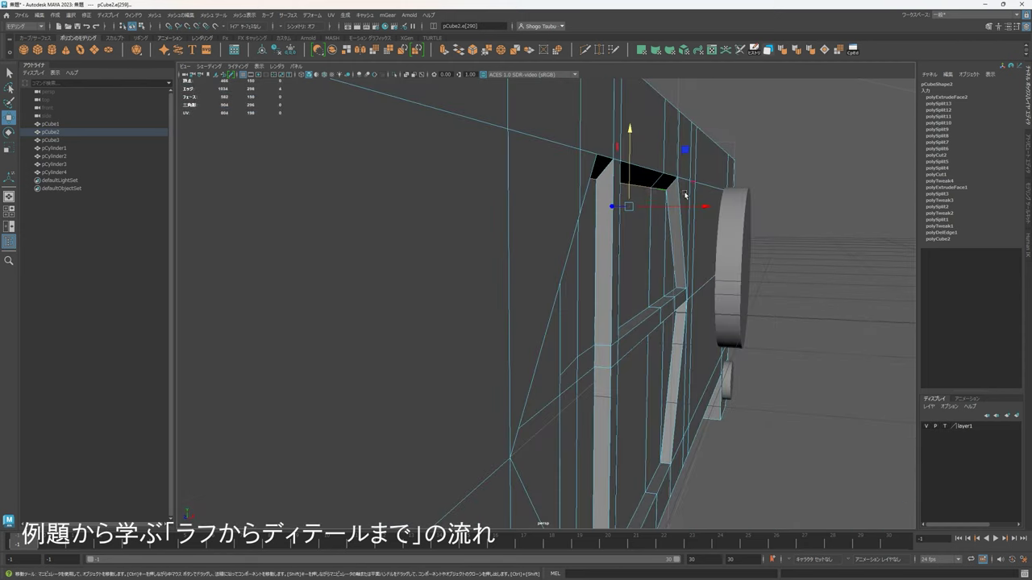
pyautogui.moveTo(716, 224); pyautogui.dragTo(716, 224, button='middle')
pyautogui.keyDown('alt'); pyautogui.moveTo(707, 232); pyautogui.dragTo(600, 247); pyautogui.keyUp('alt')
# Select the inner bottom edges of the front and lower rear recesses and raise them to slope the lower walls.
pyautogui.keyDown('alt'); pyautogui.moveTo(668, 291); pyautogui.dragTo(677, 151, button='middle'); pyautogui.keyUp('alt')
pyautogui.click(691, 402)
pyautogui.keyDown('shift'); pyautogui.click(549, 407); pyautogui.keyUp('shift')
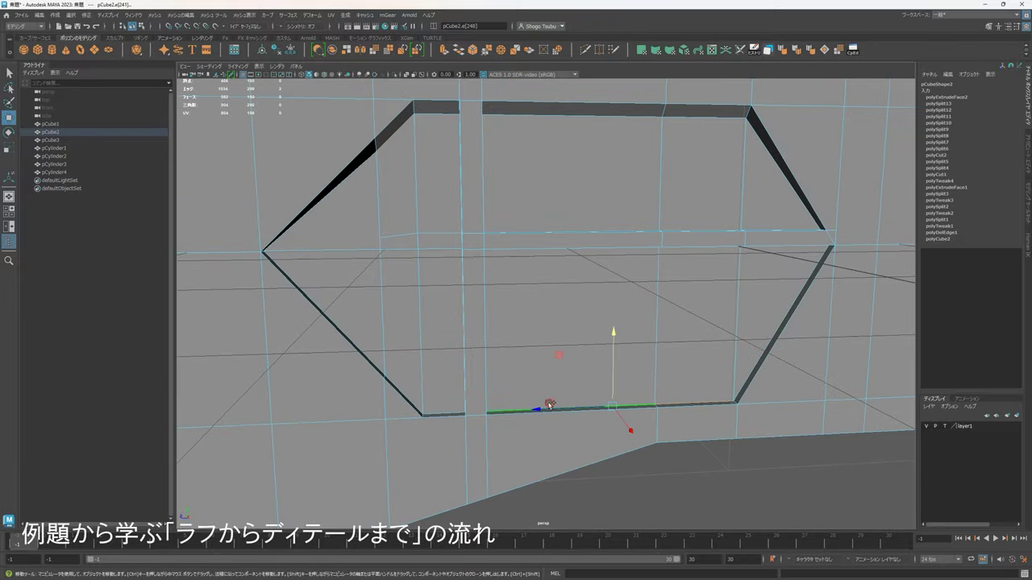
pyautogui.keyDown('shift'); pyautogui.click(447, 409); pyautogui.keyUp('shift')
pyautogui.keyDown('alt'); pyautogui.moveTo(438, 398); pyautogui.dragTo(410, 382); pyautogui.keyUp('alt')
pyautogui.keyDown('shift'); pyautogui.click(409, 381); pyautogui.keyUp('shift')
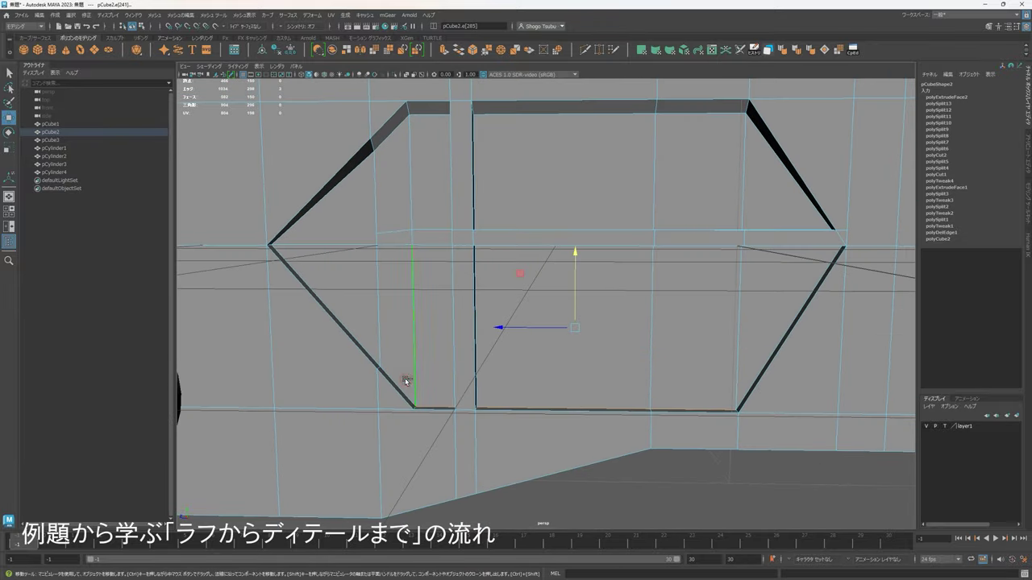
pyautogui.keyDown('shift'); pyautogui.click(401, 378); pyautogui.keyUp('shift')
pyautogui.hotkey('ctrl', 'z')
pyautogui.keyDown('alt'); pyautogui.moveTo(461, 360); pyautogui.dragTo(582, 240); pyautogui.keyUp('alt')
# Select the lower rear recess's inner edges along the horizontal divider and move them down to slope that wall.
pyautogui.rightClick(583, 239)
pyautogui.moveTo(583, 240); pyautogui.dragTo(548, 240, button='right')
pyautogui.keyDown('alt'); pyautogui.moveTo(556, 241); pyautogui.dragTo(487, 276); pyautogui.keyUp('alt')
pyautogui.click(633, 243)
pyautogui.keyDown('shift'); pyautogui.click(642, 270); pyautogui.keyUp('shift')
pyautogui.moveTo(486, 276); pyautogui.dragTo(457, 208, button='right')
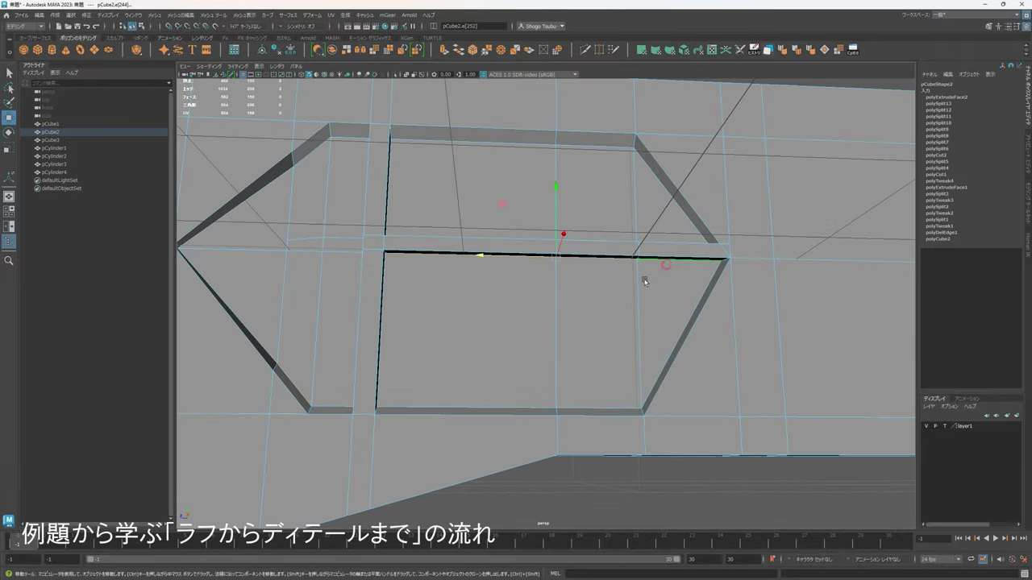
pyautogui.keyDown('alt'); pyautogui.moveTo(644, 282); pyautogui.dragTo(571, 212); pyautogui.keyUp('alt')
pyautogui.keyDown('alt'); pyautogui.moveTo(697, 285); pyautogui.dragTo(686, 262); pyautogui.keyUp('alt')
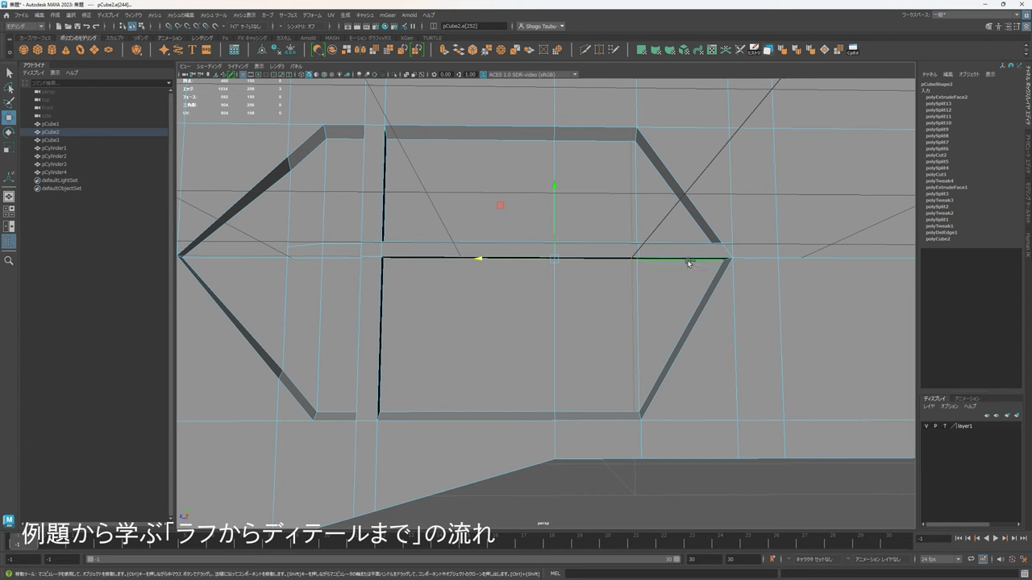
pyautogui.moveTo(512, 187); pyautogui.dragTo(512, 197)
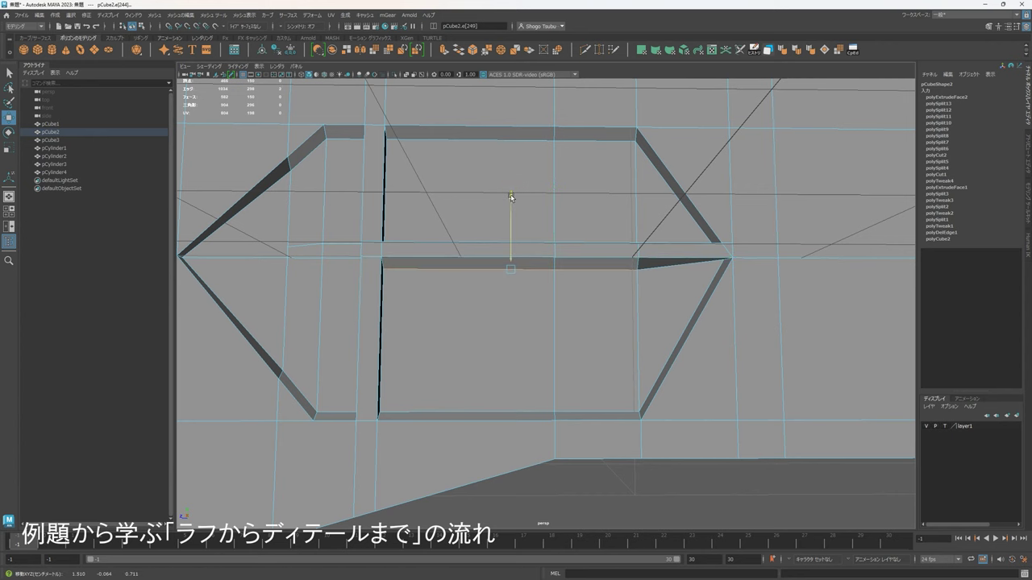
# Move the lower rear recess's inner tip vertex down along the slanted wall and snap it level with the neighbouring inner vertices.
pyautogui.keyDown('alt'); pyautogui.moveTo(536, 229); pyautogui.dragTo(617, 263); pyautogui.keyUp('alt')
pyautogui.keyDown('alt'); pyautogui.moveTo(696, 270); pyautogui.dragTo(644, 265, button='middle'); pyautogui.keyUp('alt')
pyautogui.rightClick(644, 264)
pyautogui.moveTo(644, 263); pyautogui.dragTo(606, 262, button='right')
pyautogui.moveTo(651, 235); pyautogui.dragTo(686, 276)
pyautogui.keyDown('alt'); pyautogui.moveTo(625, 260); pyautogui.dragTo(653, 257); pyautogui.keyUp('alt')
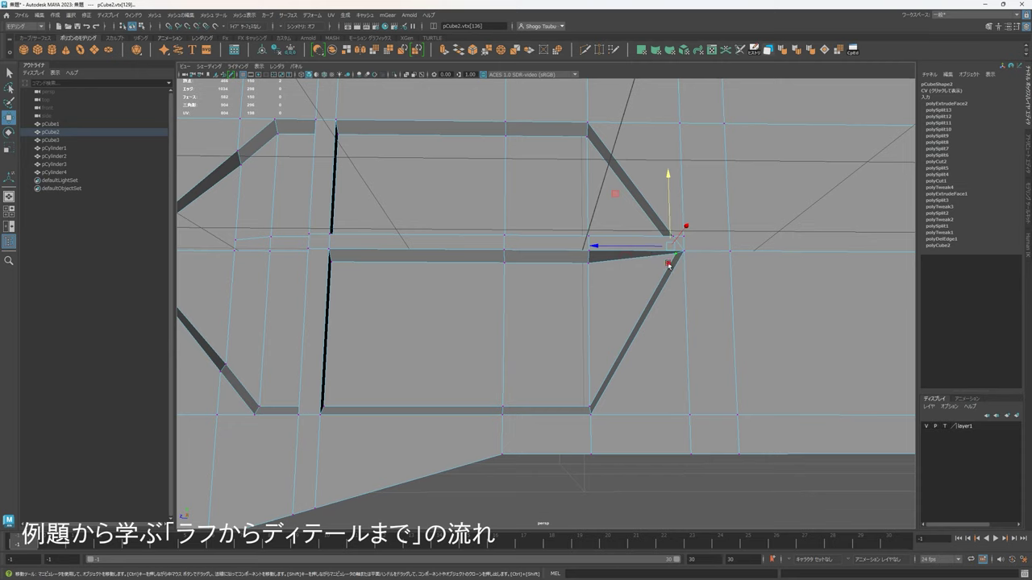
pyautogui.click(669, 263)
pyautogui.keyDown('alt'); pyautogui.moveTo(667, 272); pyautogui.dragTo(546, 288, button='middle'); pyautogui.keyUp('alt')
pyautogui.scroll(3, 552, 295)
pyautogui.keyDown('alt'); pyautogui.moveTo(554, 304); pyautogui.dragTo(564, 306); pyautogui.keyUp('alt')
pyautogui.keyDown('alt'); pyautogui.moveTo(627, 309); pyautogui.dragTo(587, 258); pyautogui.keyUp('alt')
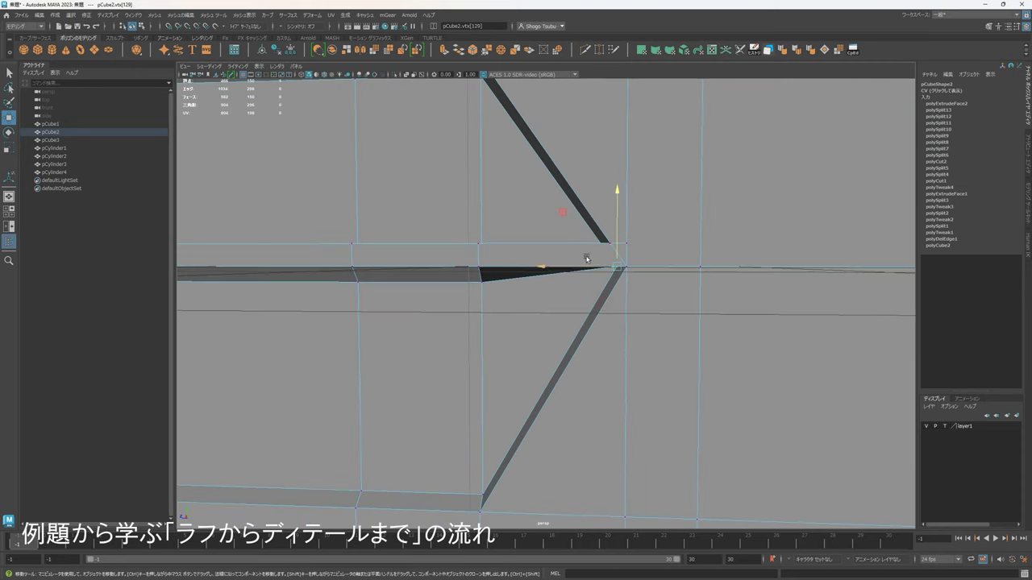
pyautogui.moveTo(562, 213); pyautogui.dragTo(558, 226, button='middle')
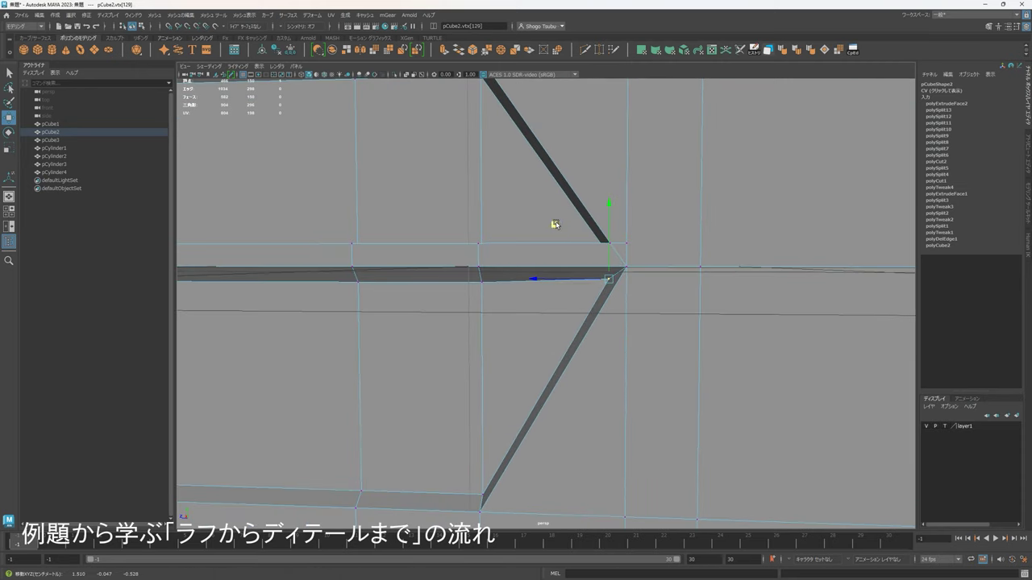
pyautogui.keyDown('alt'); pyautogui.moveTo(551, 262); pyautogui.dragTo(535, 273); pyautogui.keyUp('alt')
pyautogui.press('v')
pyautogui.moveTo(490, 287); pyautogui.dragTo(486, 283, button='middle')
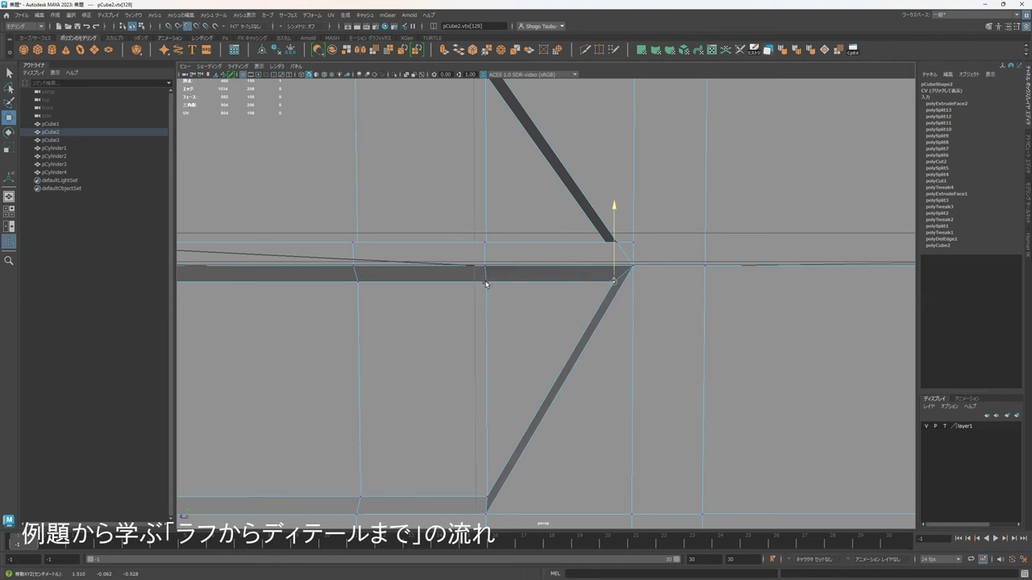
# Raise the upper rear recess's inner vertices along the horizontal divider and align its inner tip vertex with them, shifted inward.
pyautogui.keyDown('alt'); pyautogui.moveTo(569, 294); pyautogui.dragTo(491, 329); pyautogui.keyUp('alt')
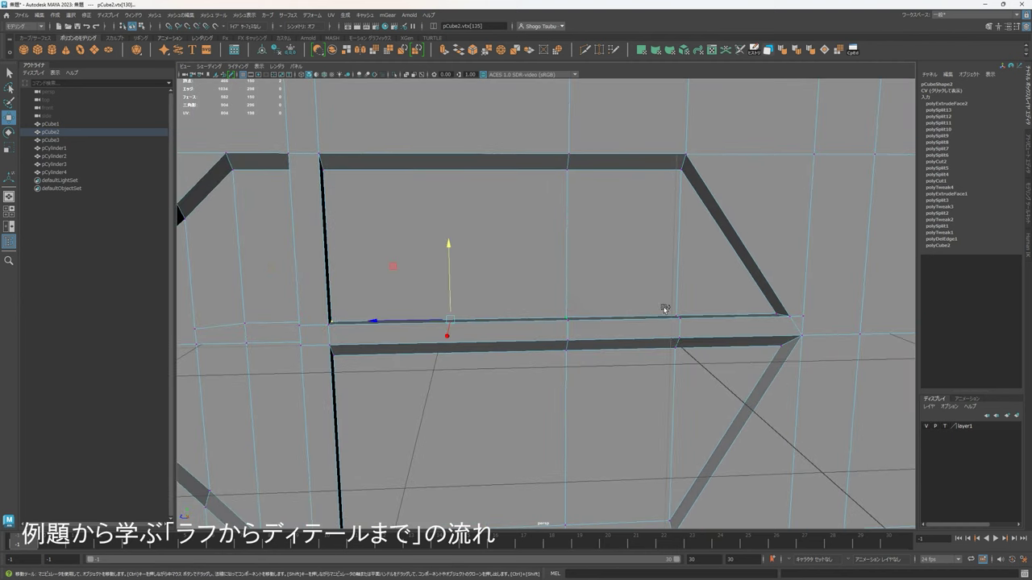
pyautogui.keyDown('alt'); pyautogui.moveTo(690, 312); pyautogui.dragTo(671, 303); pyautogui.keyUp('alt')
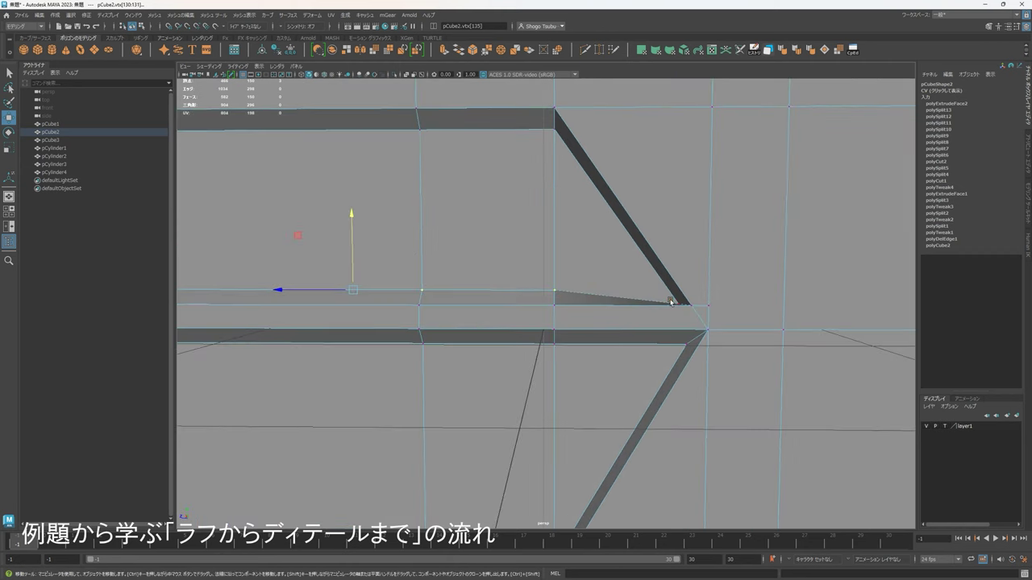
pyautogui.moveTo(553, 293); pyautogui.dragTo(653, 286, button='middle')
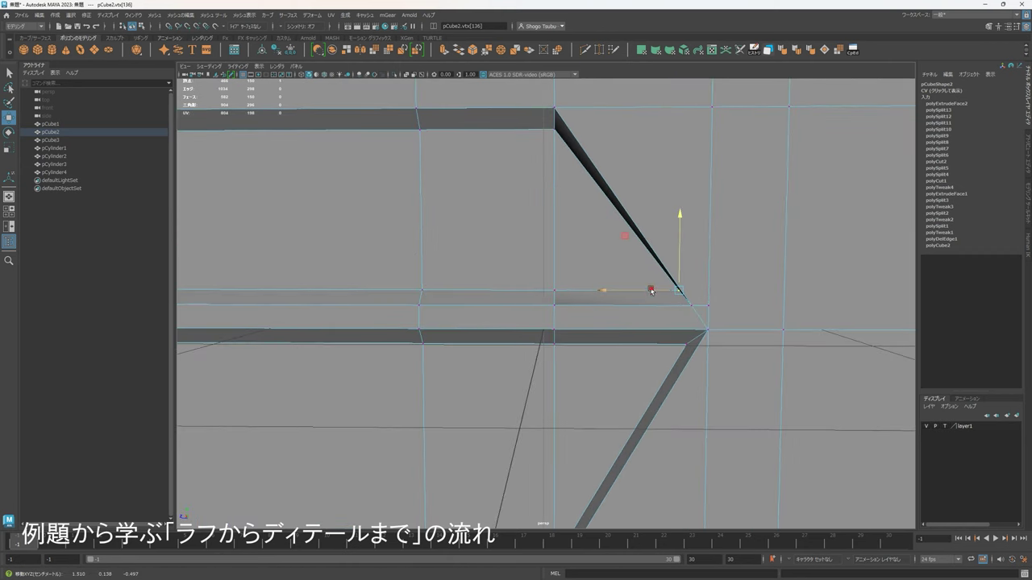
pyautogui.moveTo(651, 291); pyautogui.dragTo(636, 289)
pyautogui.keyDown('alt'); pyautogui.moveTo(636, 288); pyautogui.dragTo(646, 312); pyautogui.keyUp('alt')
pyautogui.moveTo(646, 312); pyautogui.dragTo(666, 330, button='middle')
pyautogui.keyDown('alt'); pyautogui.moveTo(666, 329); pyautogui.dragTo(632, 345, button='right'); pyautogui.keyUp('alt')
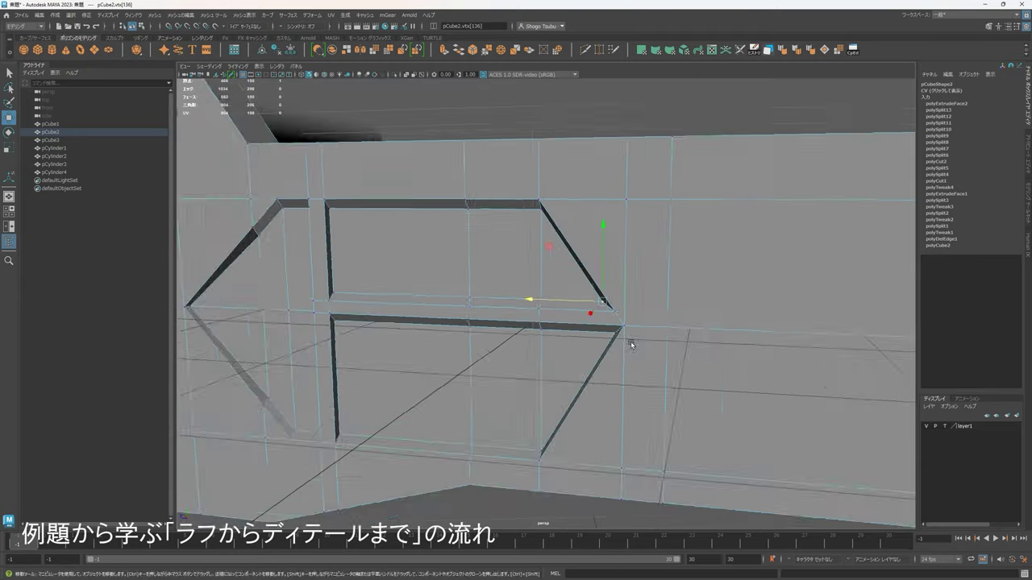
# Select the rear recesses' inner vertices beside the vertical divider and move them rearward to slope those walls.
pyautogui.keyDown('alt'); pyautogui.moveTo(631, 341); pyautogui.dragTo(520, 307); pyautogui.keyUp('alt')
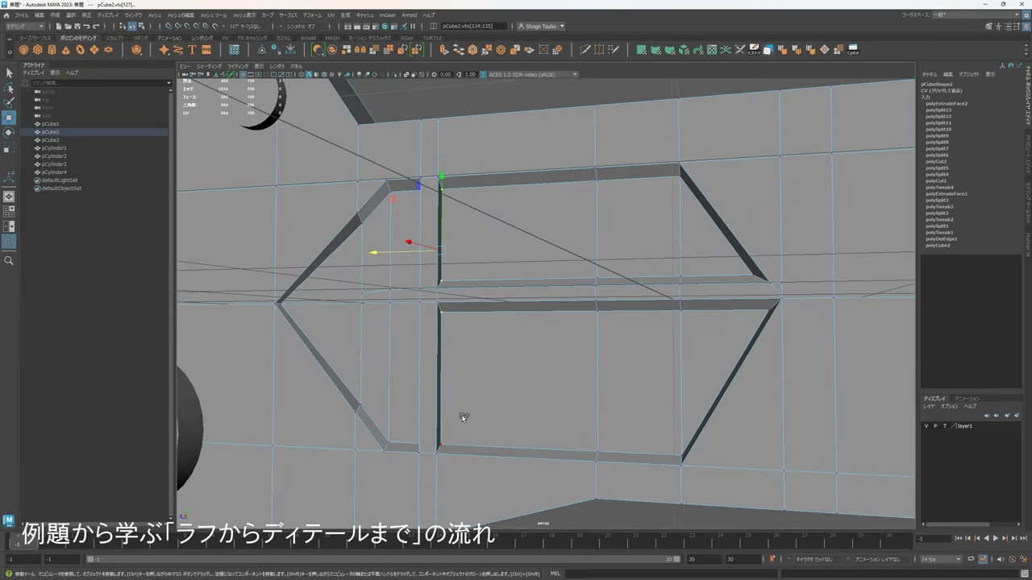
pyautogui.keyDown('alt'); pyautogui.moveTo(486, 402); pyautogui.dragTo(479, 456); pyautogui.keyUp('alt')
pyautogui.moveTo(432, 364); pyautogui.dragTo(477, 348)
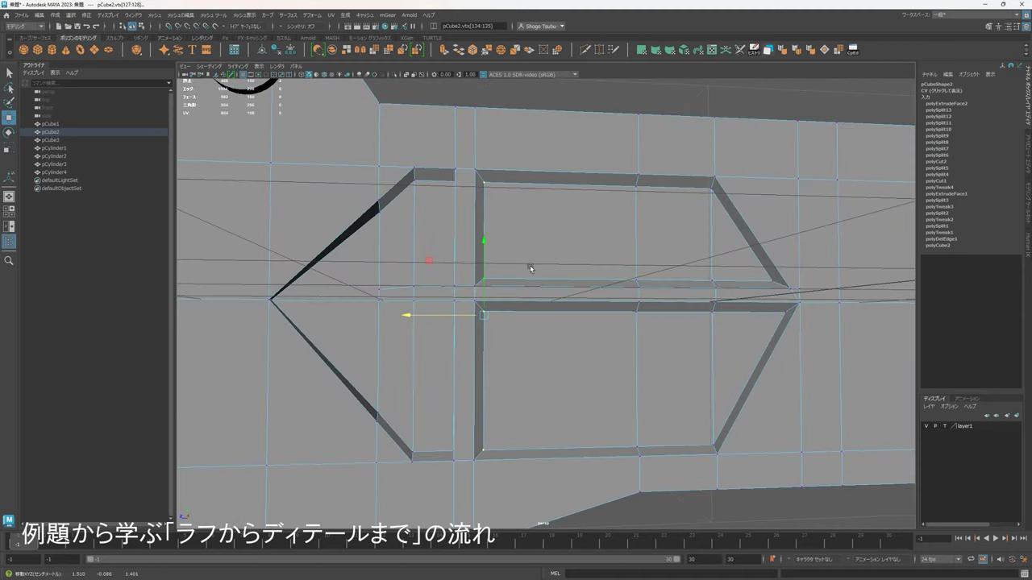
# Return to object mode and clear the selection to examine the sloped recess walls.
pyautogui.moveTo(529, 265); pyautogui.dragTo(587, 232, button='right')
pyautogui.scroll(-3, 632, 184)
pyautogui.click(572, 139)
pyautogui.keyDown('alt'); pyautogui.moveTo(574, 143); pyautogui.dragTo(613, 328); pyautogui.keyUp('alt')
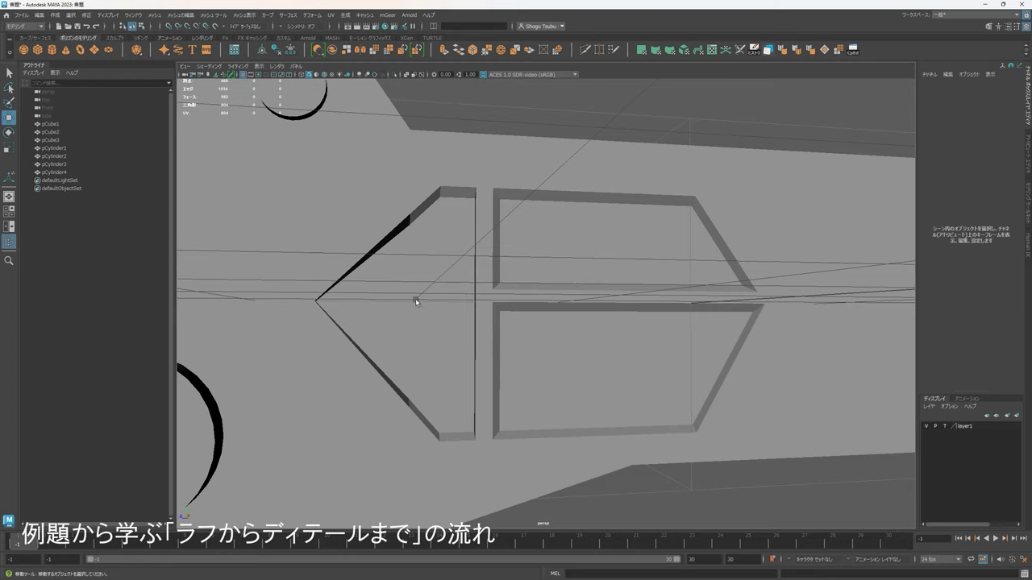
# Examine the side panel's recesses and their sloped walls from several viewing angles.
pyautogui.keyDown('alt'); pyautogui.moveTo(387, 252); pyautogui.dragTo(643, 371); pyautogui.keyUp('alt')
pyautogui.scroll(-5, 672, 333)
pyautogui.scroll(5, 430, 231)
pyautogui.keyDown('alt'); pyautogui.moveTo(430, 231); pyautogui.dragTo(652, 330); pyautogui.keyUp('alt')
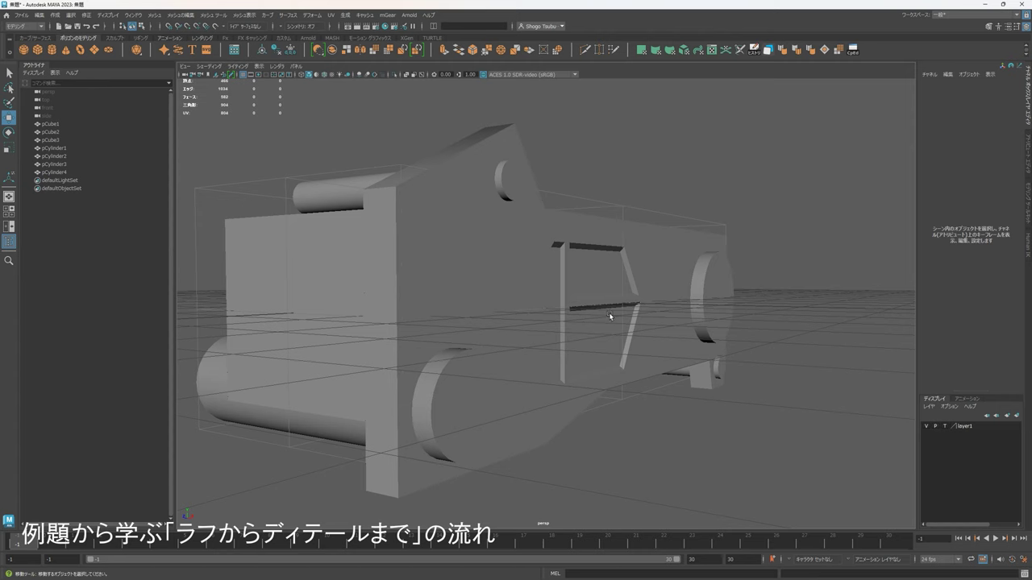
pyautogui.keyDown('alt'); pyautogui.moveTo(641, 291); pyautogui.dragTo(637, 346); pyautogui.keyUp('alt')
pyautogui.scroll(2, 565, 298)
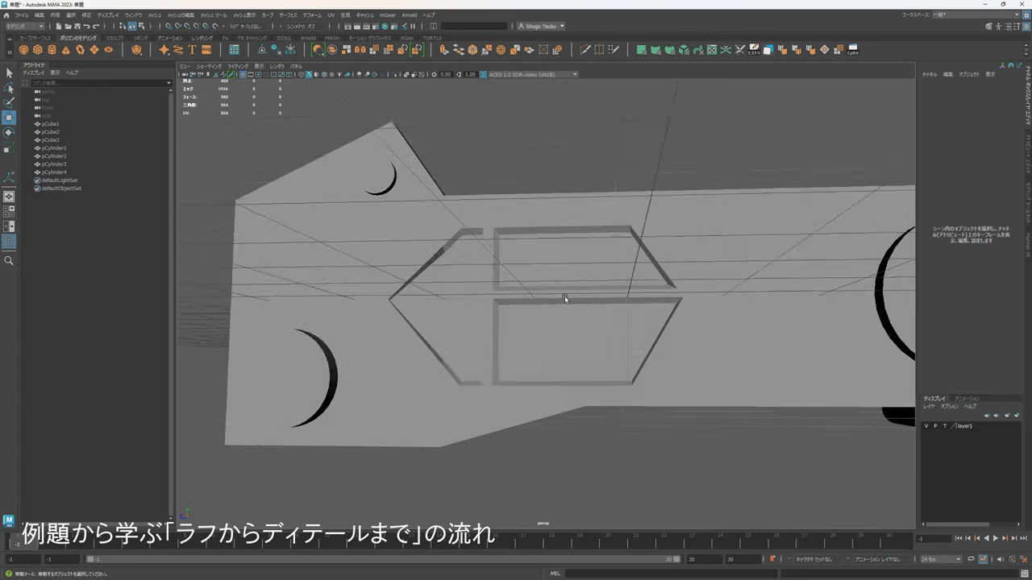
pyautogui.keyDown('alt'); pyautogui.moveTo(564, 296); pyautogui.dragTo(745, 306); pyautogui.keyUp('alt')
# Select the upper of the two horizontal edge runs crossing the front recess's floor and the vertical divider, and delete it.
pyautogui.click(686, 253)
pyautogui.press('F10')
pyautogui.keyDown('alt'); pyautogui.moveTo(556, 226); pyautogui.dragTo(619, 275); pyautogui.keyUp('alt')
pyautogui.scroll(5, 603, 345)
pyautogui.keyDown('alt'); pyautogui.moveTo(603, 345); pyautogui.dragTo(490, 337); pyautogui.keyUp('alt')
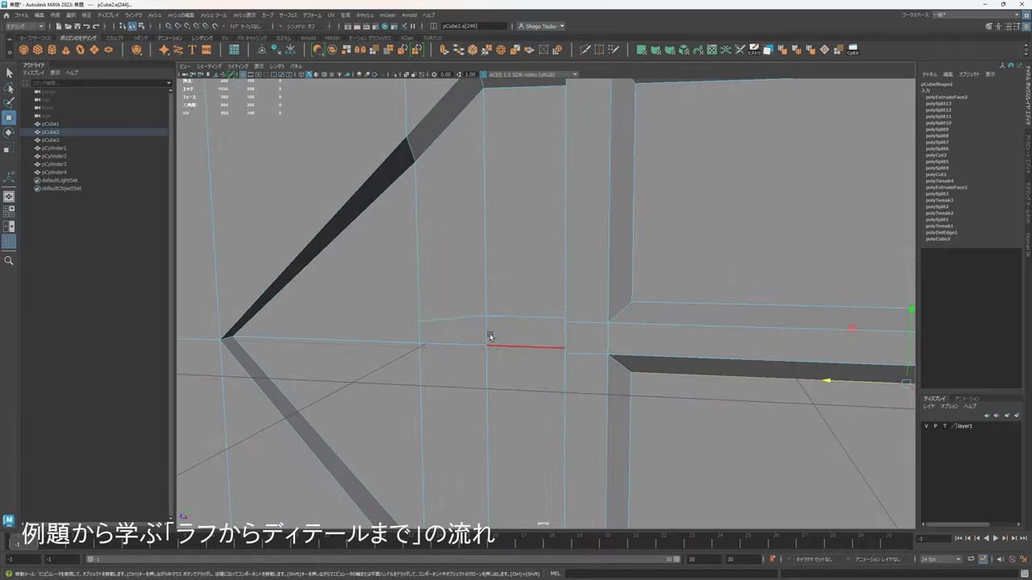
pyautogui.keyDown('shift'); pyautogui.click(507, 316); pyautogui.keyUp('shift')
pyautogui.scroll(-2, 565, 334)
pyautogui.keyDown('alt'); pyautogui.moveTo(581, 341); pyautogui.dragTo(631, 285); pyautogui.keyUp('alt')
pyautogui.scroll(2, 622, 324)
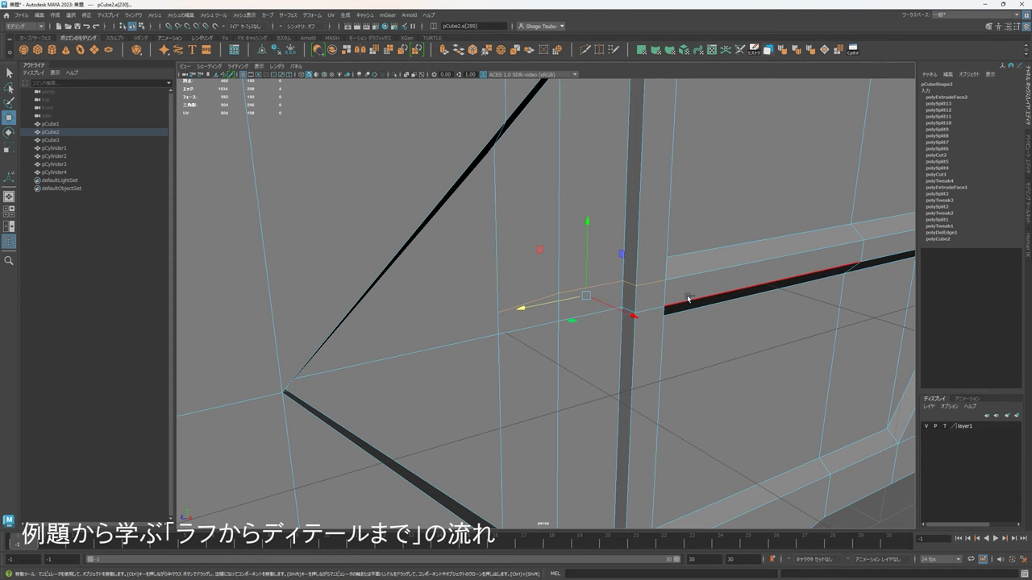
pyautogui.press('Delete')
# Cut a diagonal edge across the vertical divider from the upper rear recess's lower front corner to the front recess's middle vertex.
pyautogui.keyDown('alt'); pyautogui.moveTo(687, 297); pyautogui.dragTo(524, 208); pyautogui.keyUp('alt')
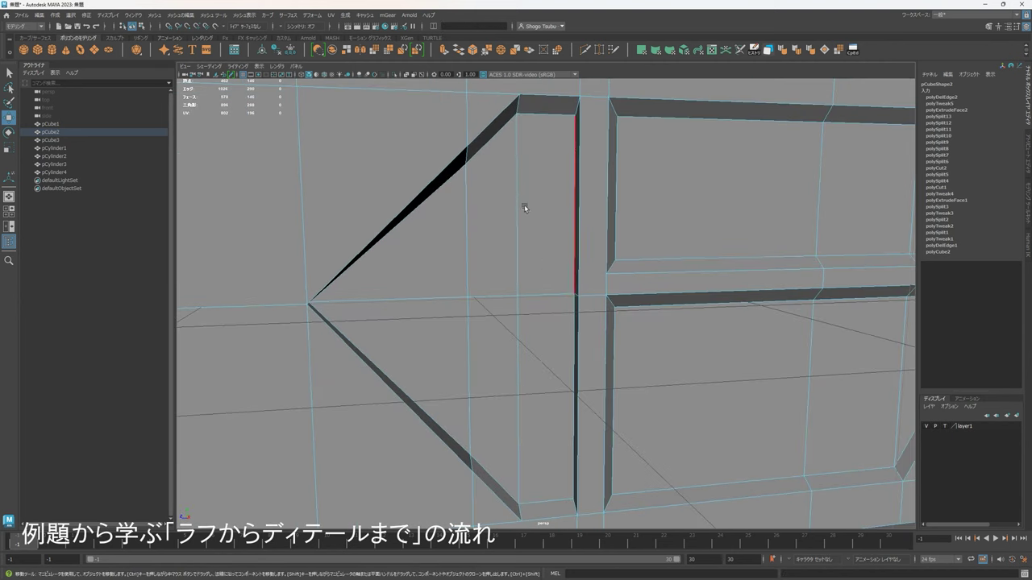
pyautogui.keyDown('alt'); pyautogui.moveTo(589, 302); pyautogui.dragTo(583, 325, button='middle'); pyautogui.keyUp('alt')
pyautogui.click(586, 50)
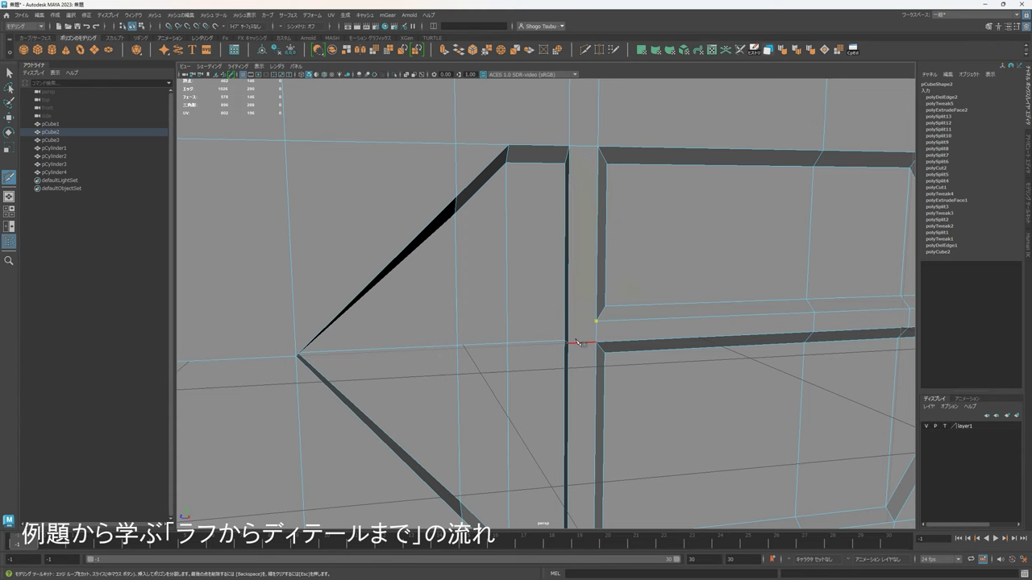
pyautogui.rightClick(620, 333)
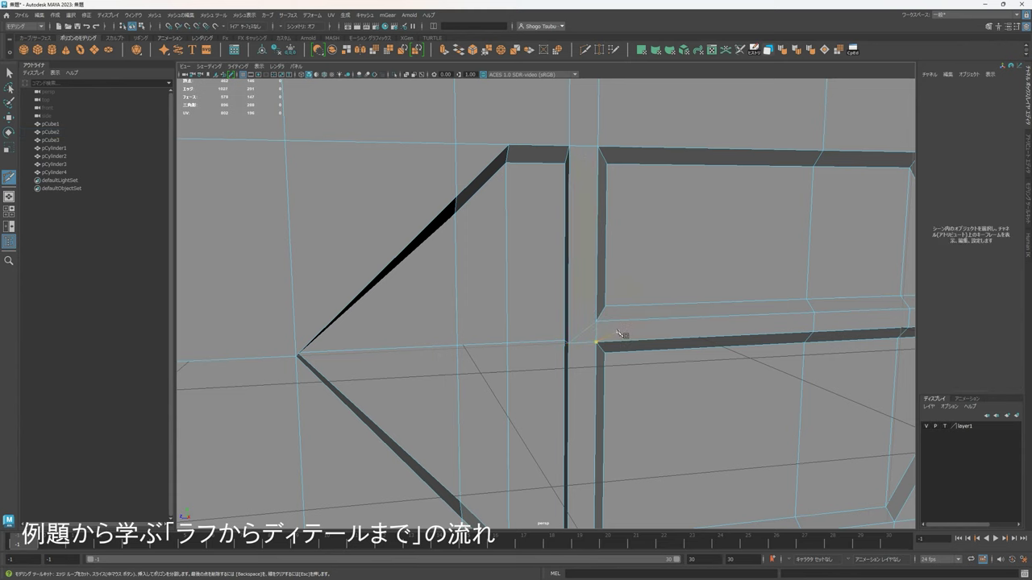
# Delete the vertical edges that cross the front recess's floor and slanted walls, including their segments just above and below the recess.
pyautogui.scroll(-5, 649, 327)
pyautogui.keyDown('alt'); pyautogui.moveTo(680, 270); pyautogui.dragTo(477, 242); pyautogui.keyUp('alt')
pyautogui.keyDown('alt'); pyautogui.moveTo(472, 240); pyautogui.dragTo(575, 306, button='right'); pyautogui.keyUp('alt')
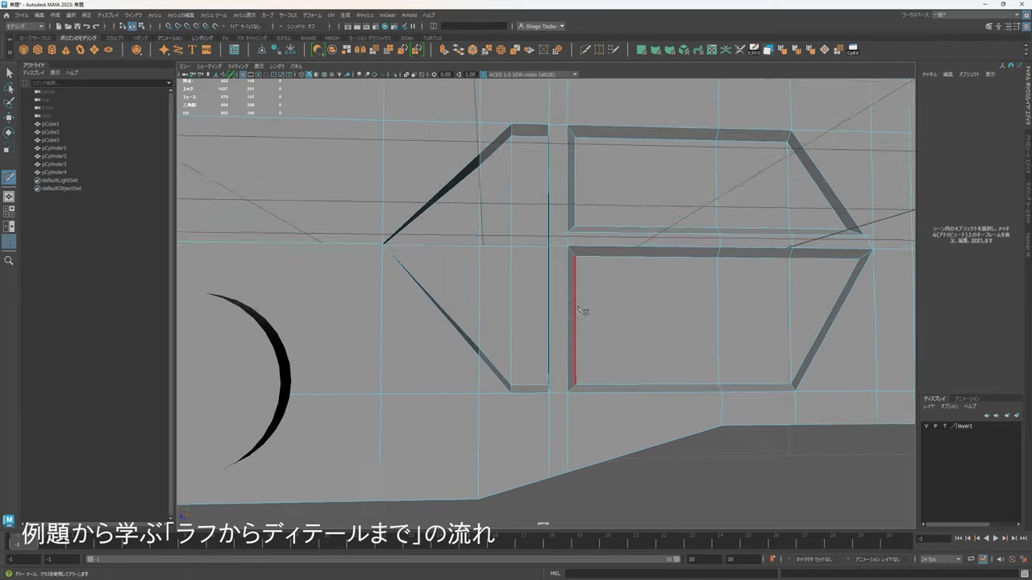
pyautogui.keyDown('alt'); pyautogui.moveTo(575, 305); pyautogui.dragTo(560, 342); pyautogui.keyUp('alt')
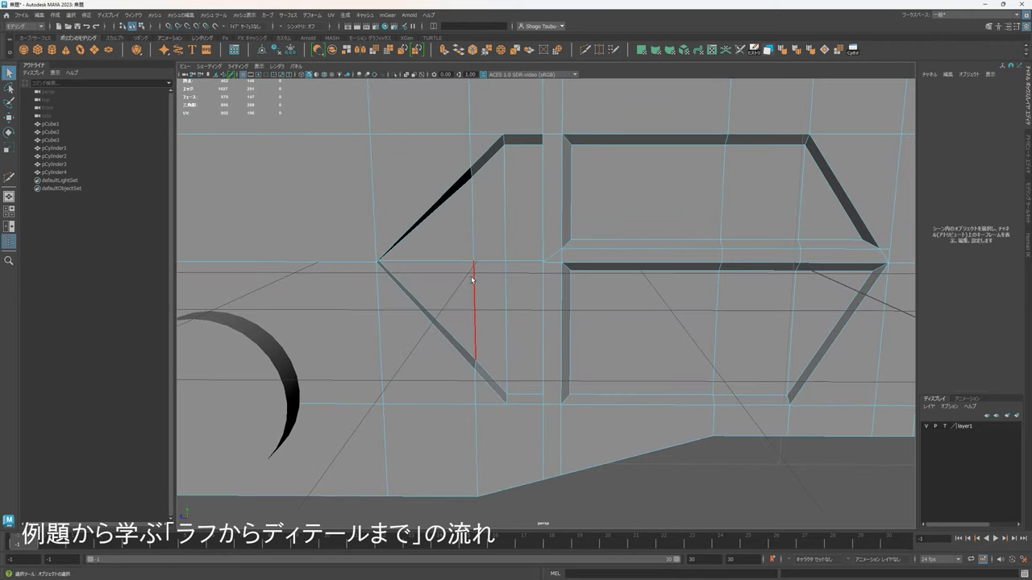
pyautogui.keyDown('alt'); pyautogui.moveTo(487, 310); pyautogui.dragTo(516, 342); pyautogui.keyUp('alt')
pyautogui.keyDown('alt'); pyautogui.moveTo(516, 342); pyautogui.dragTo(519, 279, button='middle'); pyautogui.keyUp('alt')
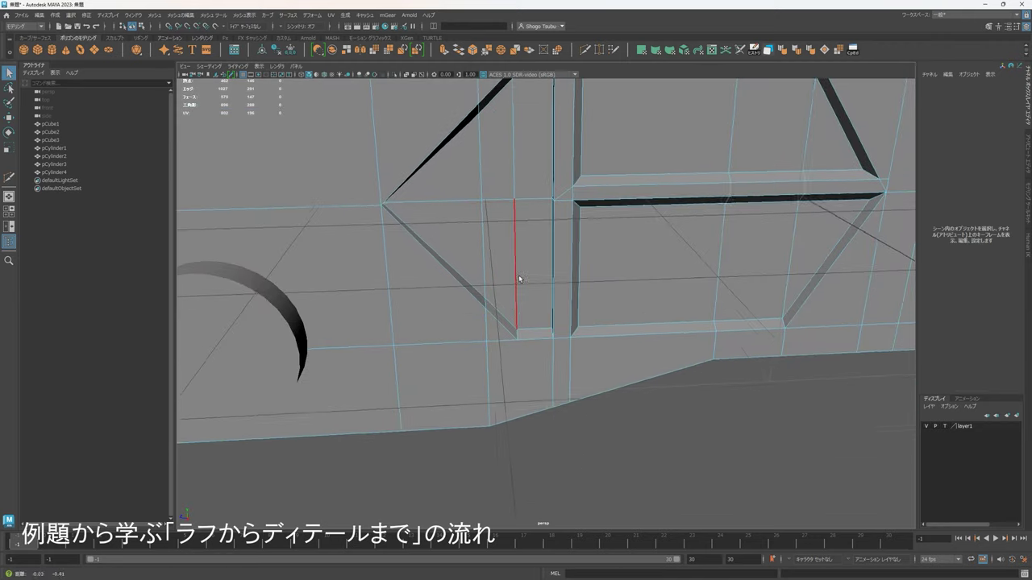
pyautogui.moveTo(518, 279)
pyautogui.keyDown('alt'); pyautogui.mouseDown()
pyautogui.moveTo(521, 234)
pyautogui.moveTo(507, 275)
pyautogui.mouseUp(); pyautogui.keyUp('alt')
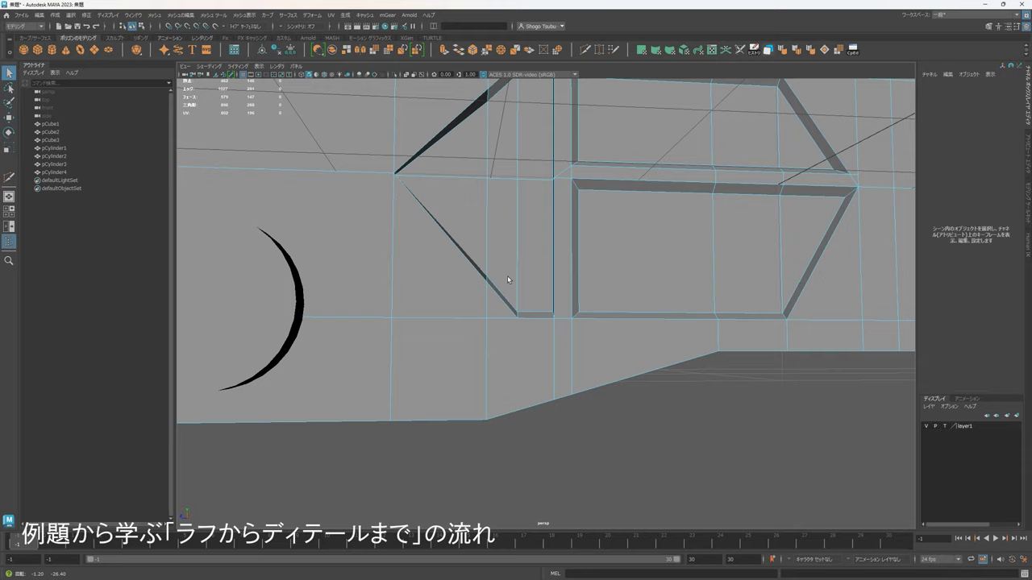
pyautogui.click(499, 197)
pyautogui.keyDown('alt'); pyautogui.moveTo(499, 198); pyautogui.dragTo(511, 290); pyautogui.keyUp('alt')
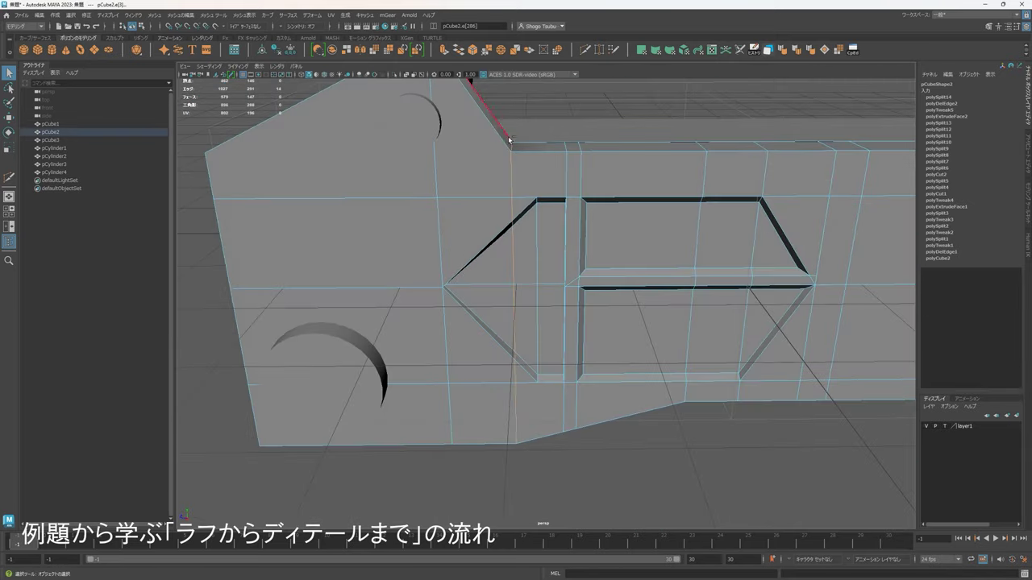
pyautogui.keyDown('alt'); pyautogui.moveTo(511, 147); pyautogui.dragTo(507, 448); pyautogui.keyUp('alt')
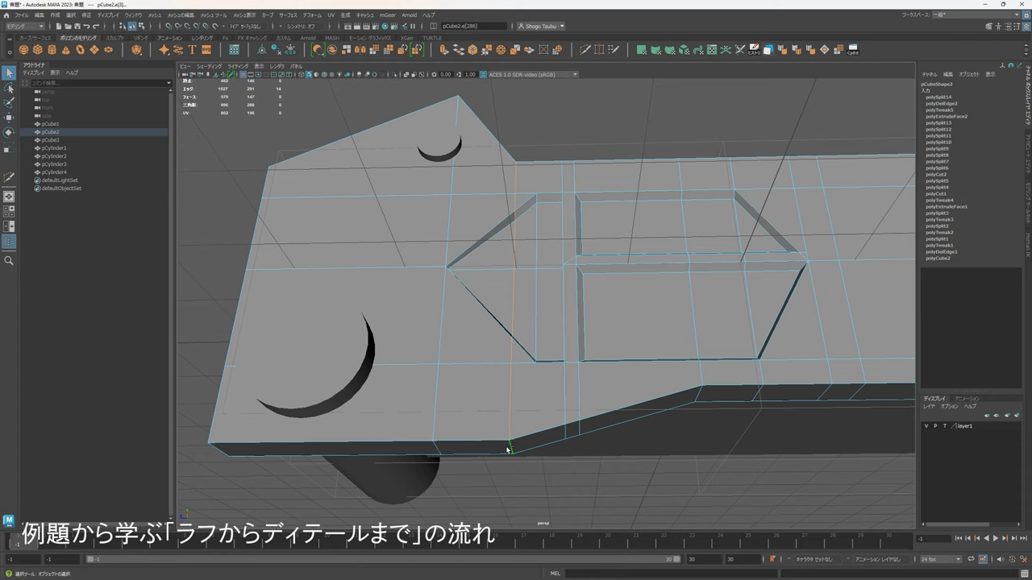
pyautogui.keyDown('alt'); pyautogui.moveTo(513, 387); pyautogui.dragTo(524, 427); pyautogui.keyUp('alt')
pyautogui.keyDown('alt'); pyautogui.moveTo(524, 427); pyautogui.dragTo(541, 387, button='middle'); pyautogui.keyUp('alt')
pyautogui.scroll(4, 585, 360)
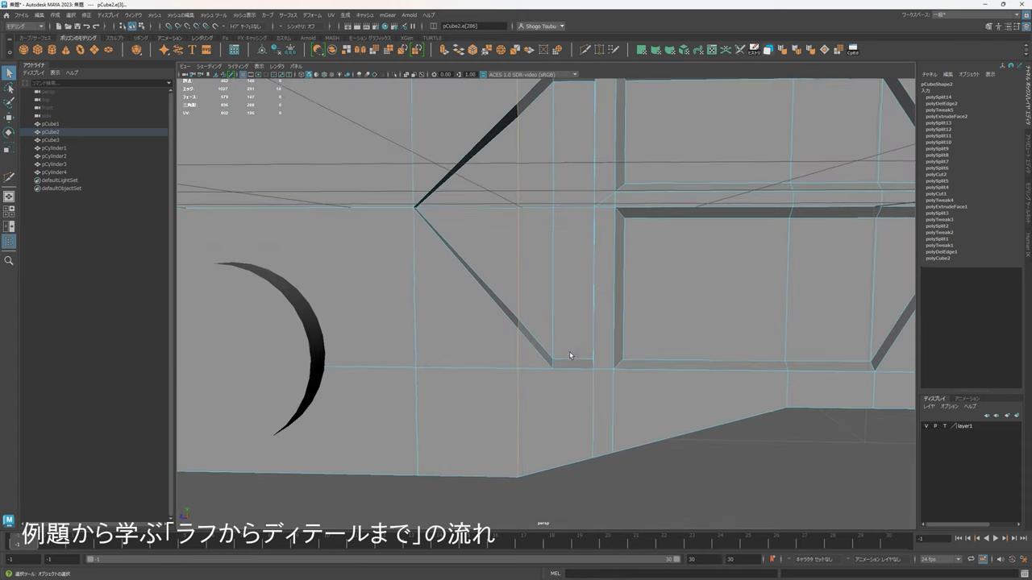
pyautogui.keyDown('alt'); pyautogui.moveTo(569, 356); pyautogui.dragTo(556, 389); pyautogui.keyUp('alt')
pyautogui.keyDown('alt'); pyautogui.moveTo(556, 351); pyautogui.dragTo(553, 216); pyautogui.keyUp('alt')
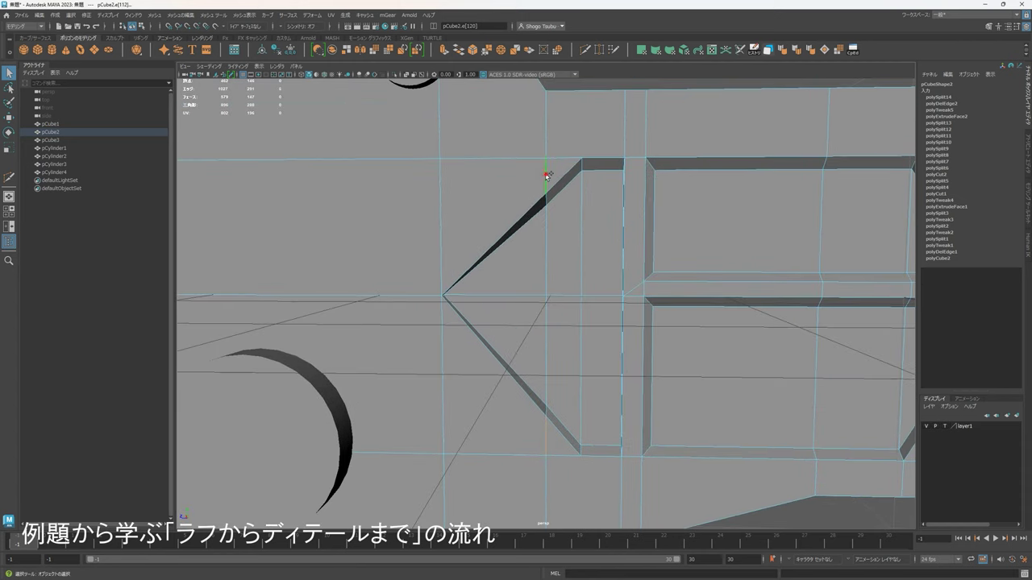
pyautogui.keyDown('alt'); pyautogui.moveTo(649, 207); pyautogui.dragTo(598, 267); pyautogui.keyUp('alt')
# Reposition the front recess's inner vertices to slope its slanted walls and the wall beside the vertical divider.
pyautogui.click(446, 253)
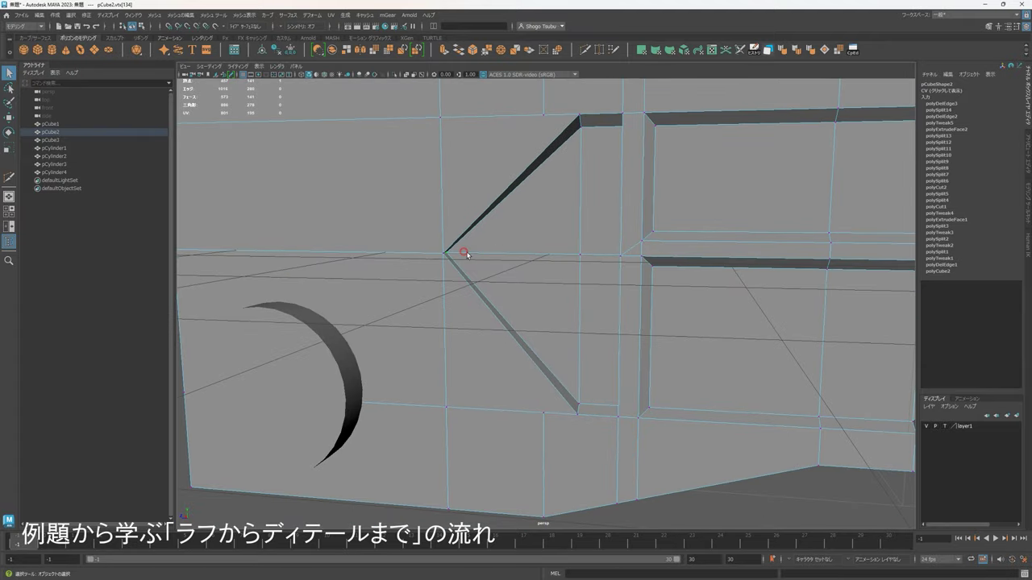
pyautogui.keyDown('alt'); pyautogui.moveTo(467, 253); pyautogui.dragTo(534, 293); pyautogui.keyUp('alt')
pyautogui.press('w')
pyautogui.keyDown('alt'); pyautogui.moveTo(566, 334); pyautogui.dragTo(493, 299, button='middle'); pyautogui.keyUp('alt')
pyautogui.moveTo(449, 298); pyautogui.dragTo(530, 172)
pyautogui.keyDown('shift'); pyautogui.click(531, 399); pyautogui.keyUp('shift')
pyautogui.keyDown('alt'); pyautogui.moveTo(530, 398); pyautogui.dragTo(505, 337); pyautogui.keyUp('alt')
pyautogui.moveTo(469, 274); pyautogui.dragTo(461, 274)
pyautogui.keyDown('alt'); pyautogui.moveTo(485, 284); pyautogui.dragTo(501, 297); pyautogui.keyUp('alt')
pyautogui.moveTo(691, 349); pyautogui.dragTo(684, 349, button='middle')
# Return to object mode and clear the selection to examine the front recess's reshaped walls.
pyautogui.keyDown('alt'); pyautogui.moveTo(685, 349); pyautogui.dragTo(708, 350); pyautogui.keyUp('alt')
pyautogui.keyDown('alt'); pyautogui.moveTo(675, 350); pyautogui.dragTo(518, 230, button='right'); pyautogui.keyUp('alt')
pyautogui.moveTo(519, 230); pyautogui.dragTo(612, 172, button='right')
pyautogui.click(666, 122)
pyautogui.keyDown('alt'); pyautogui.moveTo(666, 226); pyautogui.dragTo(588, 278, button='right'); pyautogui.keyUp('alt')
pyautogui.keyDown('alt'); pyautogui.moveTo(589, 278); pyautogui.dragTo(656, 288); pyautogui.keyUp('alt')
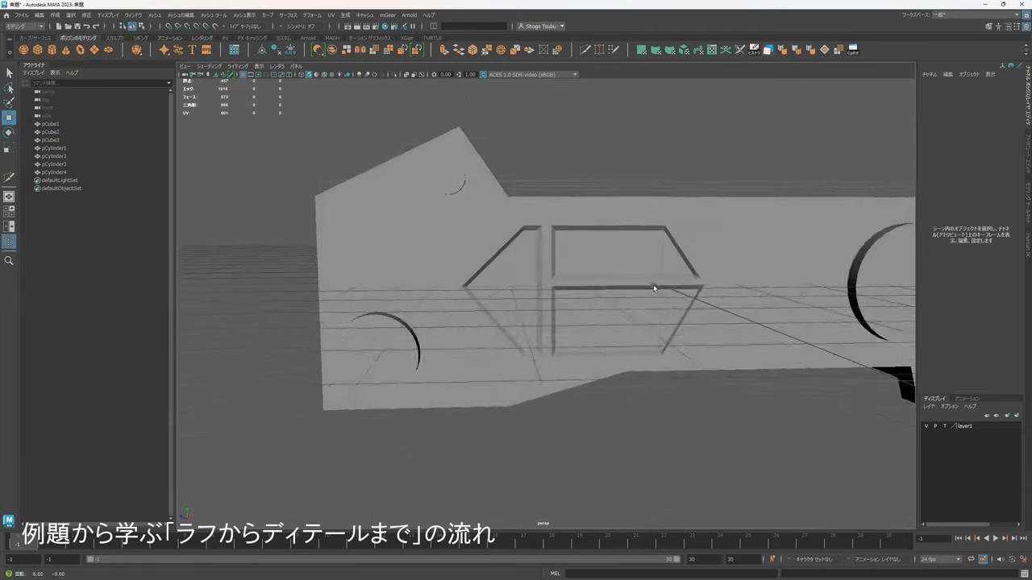
pyautogui.keyDown('alt'); pyautogui.moveTo(451, 219); pyautogui.dragTo(577, 253, button='right'); pyautogui.keyUp('alt')
# Select the side panel and delete the short vertical edge running down from its upper step corner.
pyautogui.click(578, 253)
pyautogui.keyDown('alt'); pyautogui.moveTo(578, 253); pyautogui.dragTo(548, 274); pyautogui.keyUp('alt')
pyautogui.keyDown('alt'); pyautogui.moveTo(548, 274); pyautogui.dragTo(597, 345, button='middle'); pyautogui.keyUp('alt')
pyautogui.keyDown('alt'); pyautogui.moveTo(468, 278); pyautogui.dragTo(578, 306, button='right'); pyautogui.keyUp('alt')
pyautogui.scroll(-5, 578, 305)
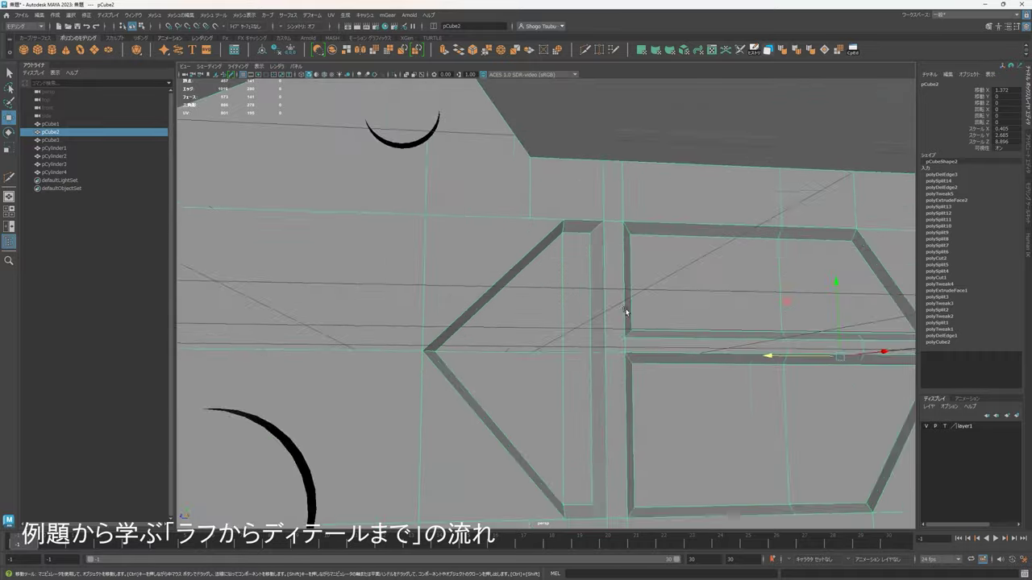
pyautogui.moveTo(589, 295)
pyautogui.keyDown('alt'); pyautogui.mouseDown()
pyautogui.moveTo(613, 286)
pyautogui.moveTo(579, 281)
pyautogui.mouseUp(); pyautogui.keyUp('alt')
pyautogui.moveTo(579, 281); pyautogui.dragTo(576, 224, button='right')
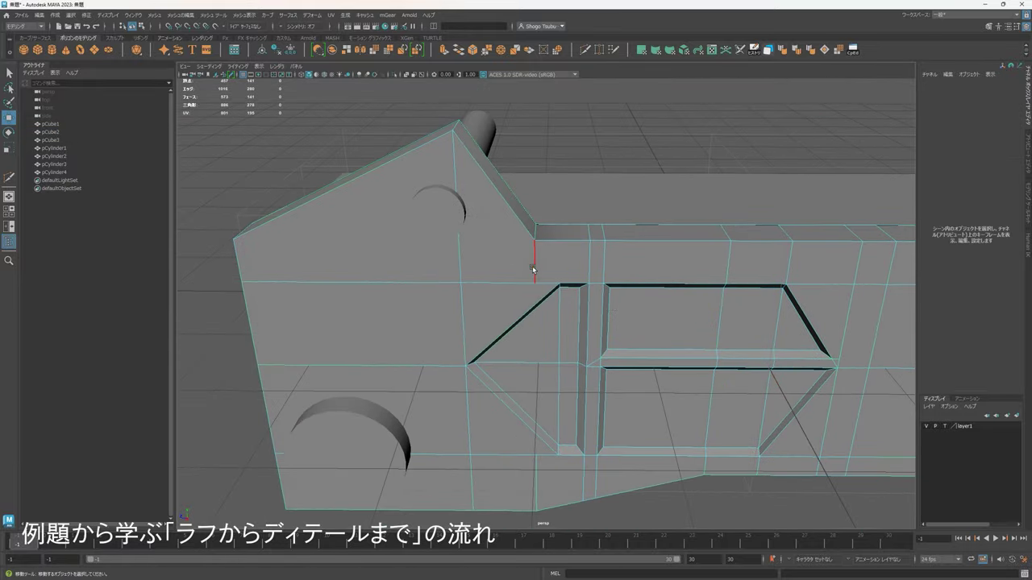
pyautogui.click(535, 268)
pyautogui.keyDown('alt'); pyautogui.moveTo(600, 288); pyautogui.dragTo(613, 269); pyautogui.keyUp('alt')
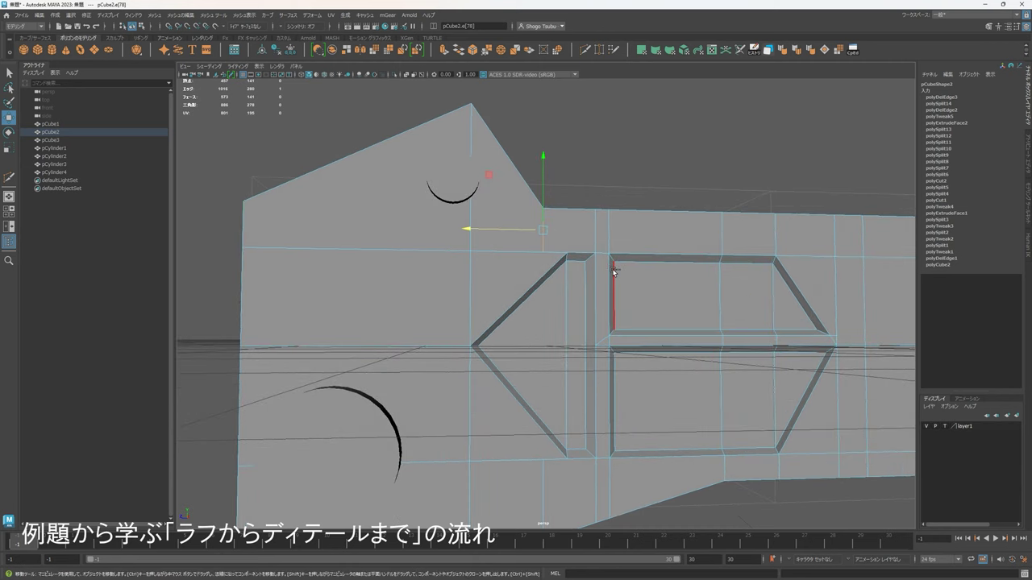
pyautogui.hotkey('ctrl', 'Delete')
# Cut an edge from the panel's upper step corner to the front recess's upper corner.
pyautogui.scroll(4, 599, 199)
pyautogui.keyDown('alt'); pyautogui.moveTo(598, 199); pyautogui.dragTo(582, 246); pyautogui.keyUp('alt')
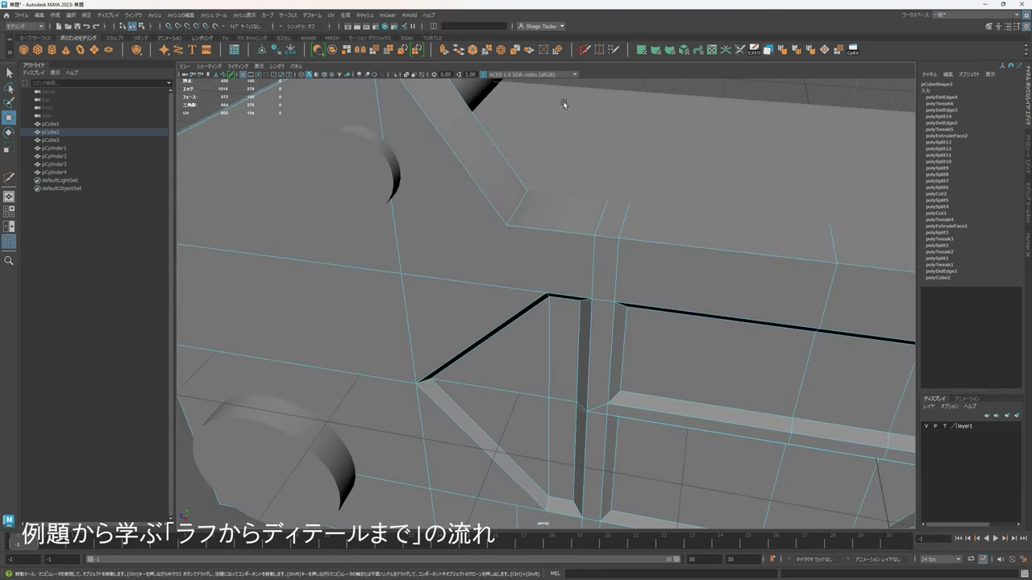
pyautogui.click(545, 292)
pyautogui.scroll(-4, 556, 298)
pyautogui.keyDown('alt'); pyautogui.moveTo(582, 306); pyautogui.dragTo(595, 264); pyautogui.keyUp('alt')
pyautogui.press('Return')
# Cut an edge from the panel's lower bend corner to the front recess's lower corner and delete the old vertical edge beside it.
pyautogui.keyDown('alt'); pyautogui.moveTo(608, 375); pyautogui.dragTo(548, 339); pyautogui.keyUp('alt')
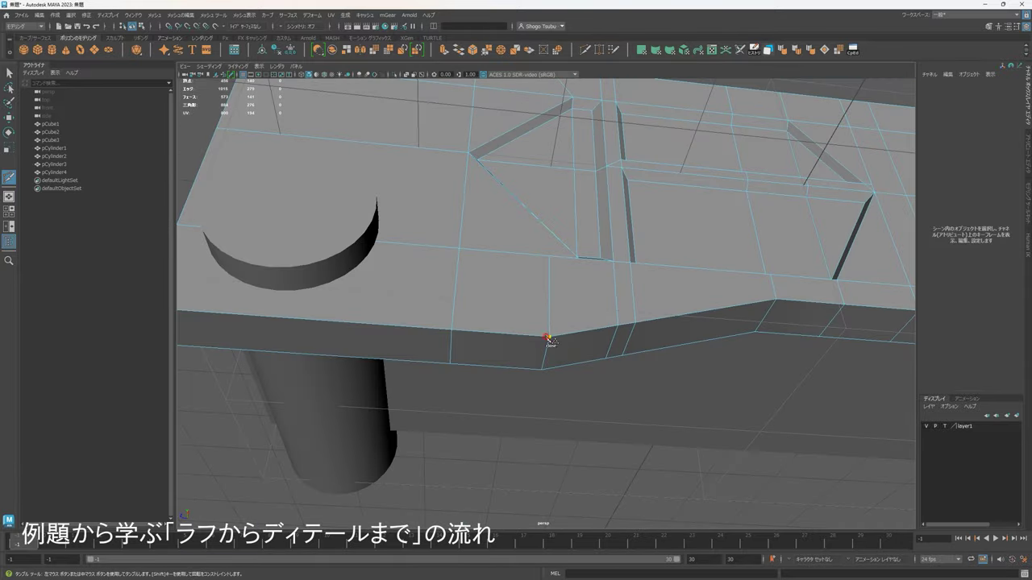
pyautogui.click(578, 260)
pyautogui.keyDown('alt'); pyautogui.moveTo(578, 260); pyautogui.dragTo(631, 305); pyautogui.keyUp('alt')
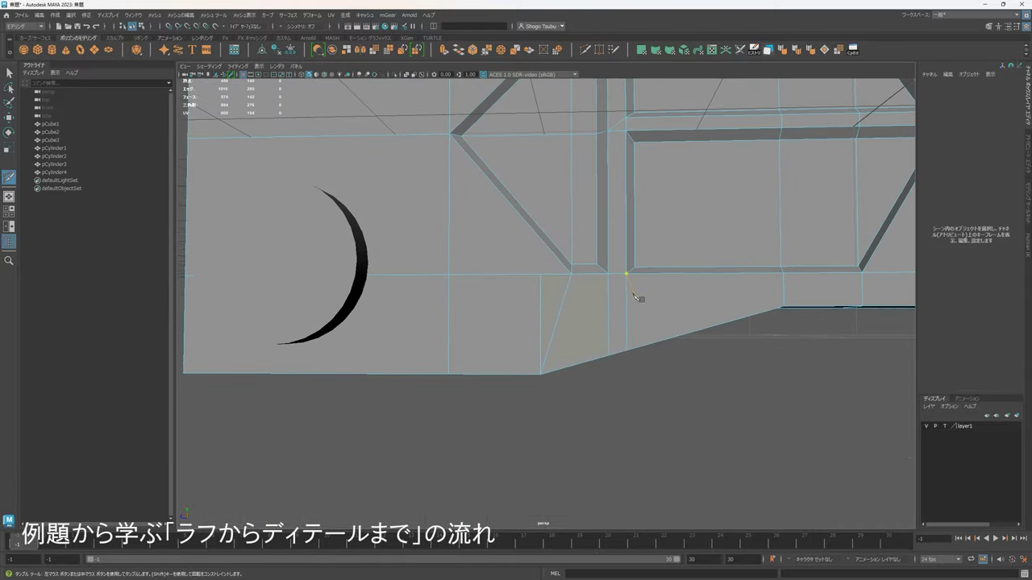
pyautogui.click(536, 318)
pyautogui.hotkey('ctrl', 'Delete')
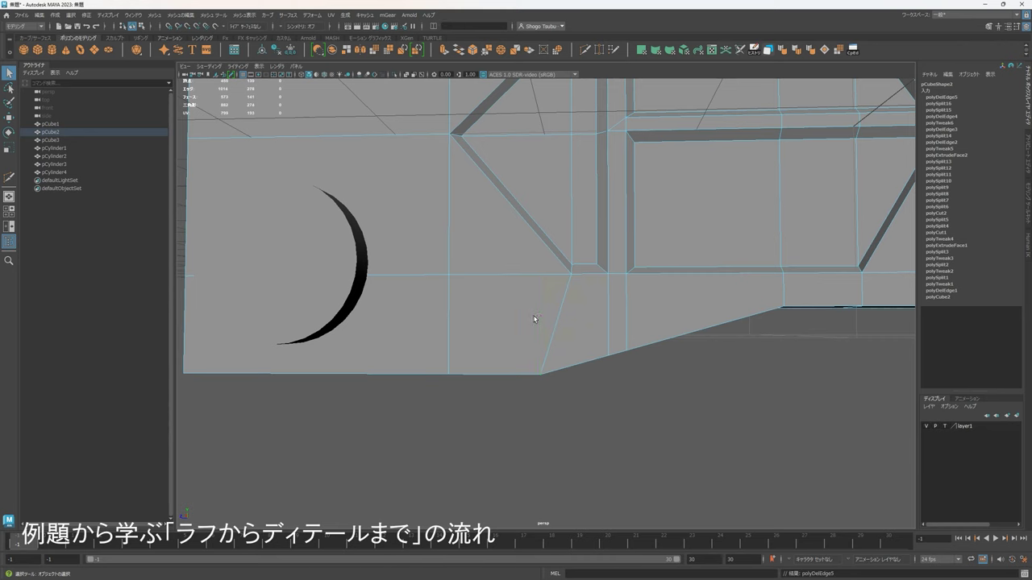
# Delete the short horizontal edge extending rearward from the upper rear recess's tip.
pyautogui.scroll(-3, 551, 303)
pyautogui.keyDown('alt'); pyautogui.moveTo(580, 275); pyautogui.dragTo(586, 362); pyautogui.keyUp('alt')
pyautogui.scroll(4, 698, 275)
pyautogui.keyDown('alt'); pyautogui.moveTo(732, 278); pyautogui.dragTo(653, 275, button='middle'); pyautogui.keyUp('alt')
pyautogui.keyDown('alt'); pyautogui.moveTo(653, 275); pyautogui.dragTo(673, 274); pyautogui.keyUp('alt')
pyautogui.moveTo(674, 272); pyautogui.dragTo(681, 208, button='right')
pyautogui.click(663, 279)
pyautogui.keyDown('alt'); pyautogui.moveTo(704, 281); pyautogui.dragTo(686, 280, button='middle'); pyautogui.keyUp('alt')
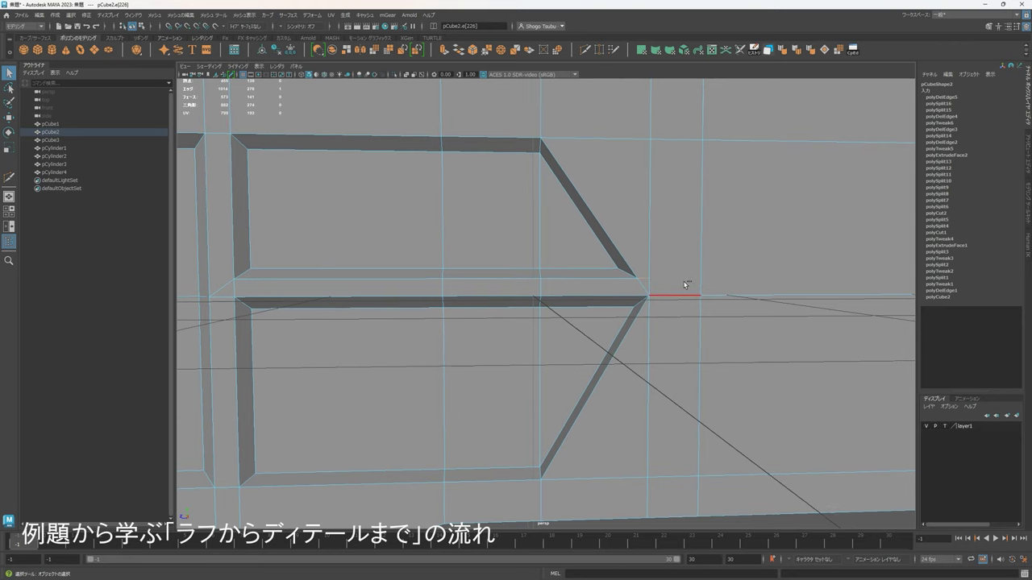
pyautogui.hotkey('ctrl', 'Delete')
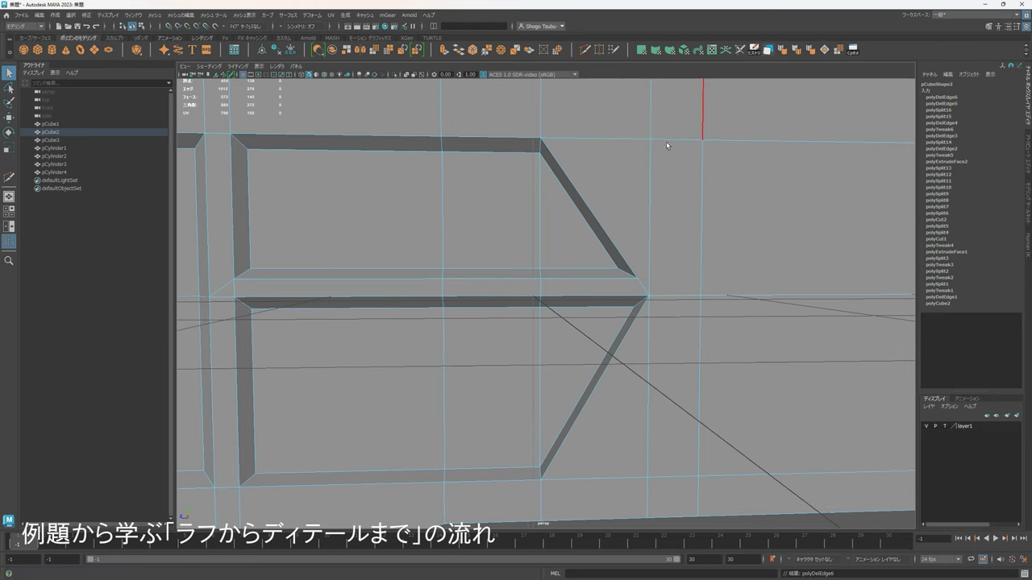
# Try cutting an edge from the upper rear recess's tip to the grid vertex above it, and delete that edge again.
pyautogui.hotkey('ctrl', 'shift', 'x')
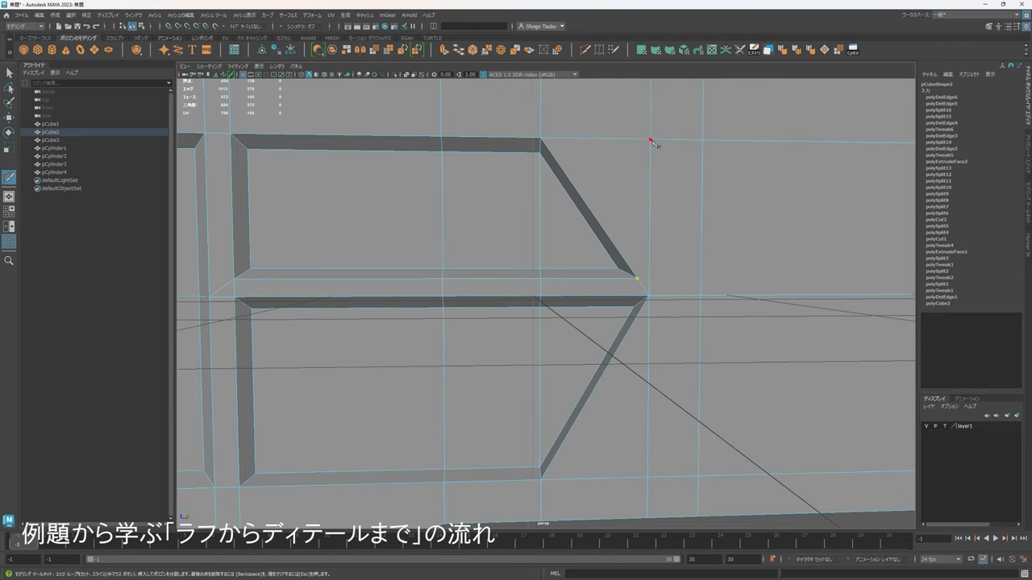
pyautogui.rightClick(664, 145)
pyautogui.scroll(-4, 682, 174)
pyautogui.keyDown('alt'); pyautogui.moveTo(685, 302); pyautogui.dragTo(683, 282); pyautogui.keyUp('alt')
pyautogui.scroll(4, 683, 282)
pyautogui.keyDown('alt'); pyautogui.moveTo(683, 281); pyautogui.dragTo(602, 297, button='middle'); pyautogui.keyUp('alt')
pyautogui.click(10, 73)
pyautogui.keyDown('alt'); pyautogui.moveTo(593, 198); pyautogui.dragTo(576, 249, button='middle'); pyautogui.keyUp('alt')
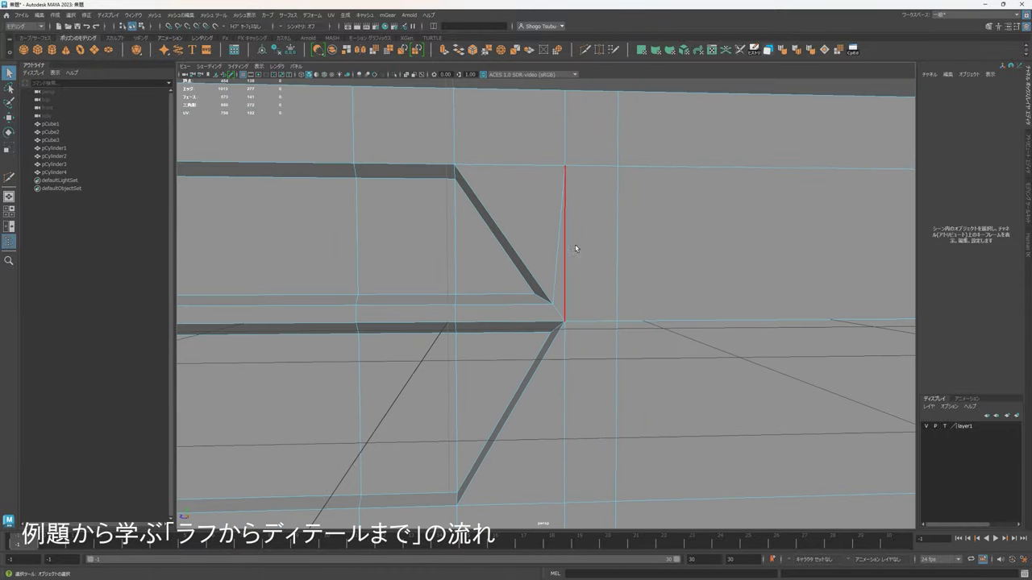
pyautogui.click(553, 240)
pyautogui.press('Delete')
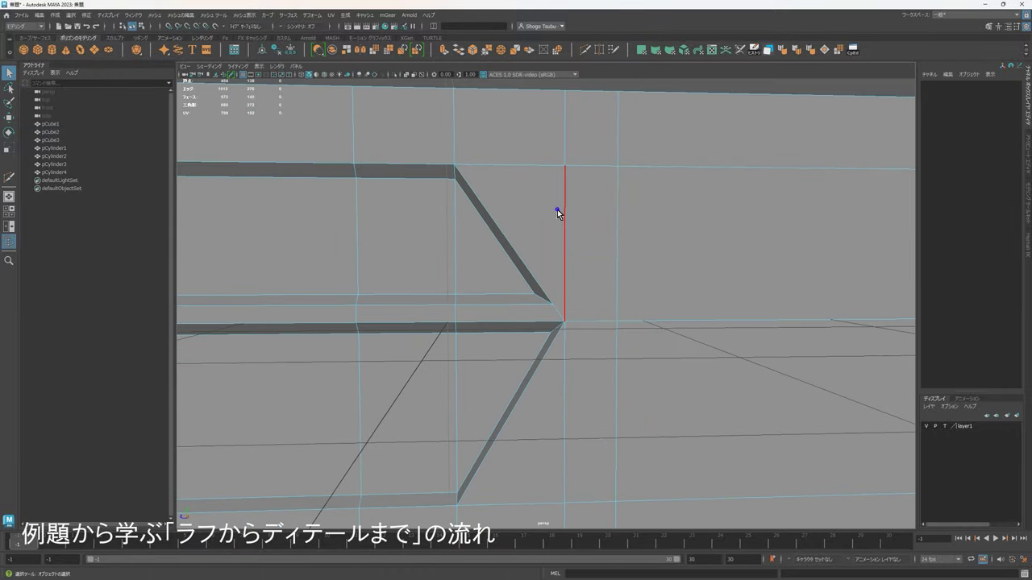
# Select the face beside the upper rear recess's slanted wall to inspect its shape.
pyautogui.moveTo(557, 211); pyautogui.dragTo(555, 243, button='right')
pyautogui.click(545, 229)
pyautogui.scroll(3, 617, 260)
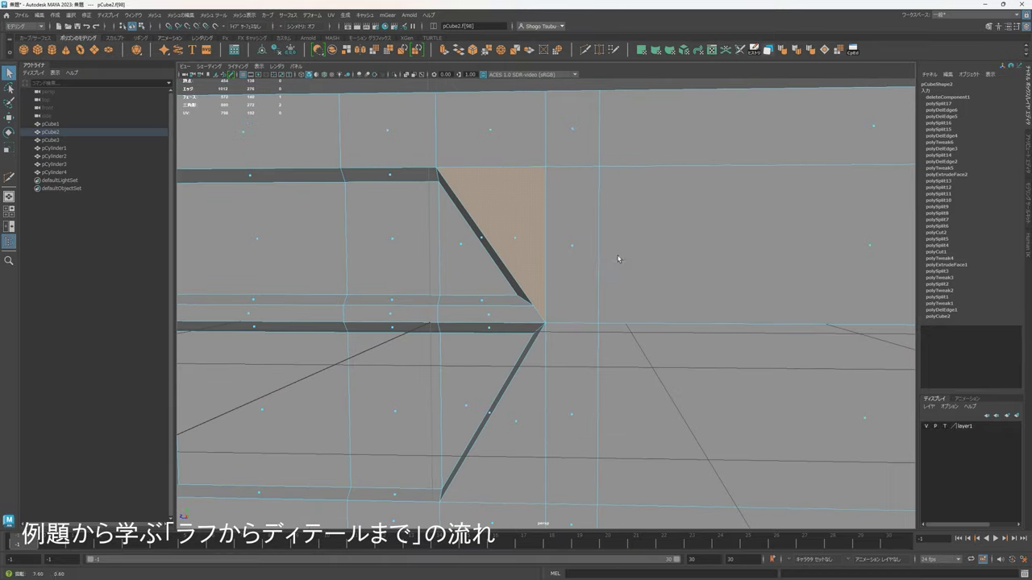
pyautogui.keyDown('alt'); pyautogui.moveTo(505, 234); pyautogui.dragTo(564, 284, button='middle'); pyautogui.keyUp('alt')
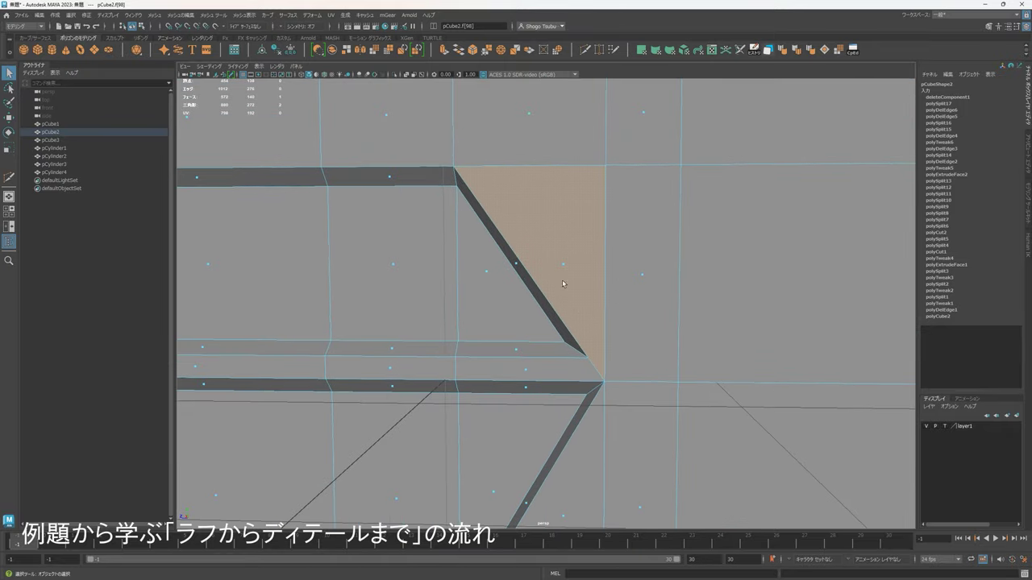
# Try moving the lower rear recess's outer tip vertex forward, and undo the move.
pyautogui.moveTo(603, 312); pyautogui.dragTo(566, 312, button='right')
pyautogui.click(606, 380)
pyautogui.press('w')
pyautogui.moveTo(591, 382); pyautogui.dragTo(575, 382)
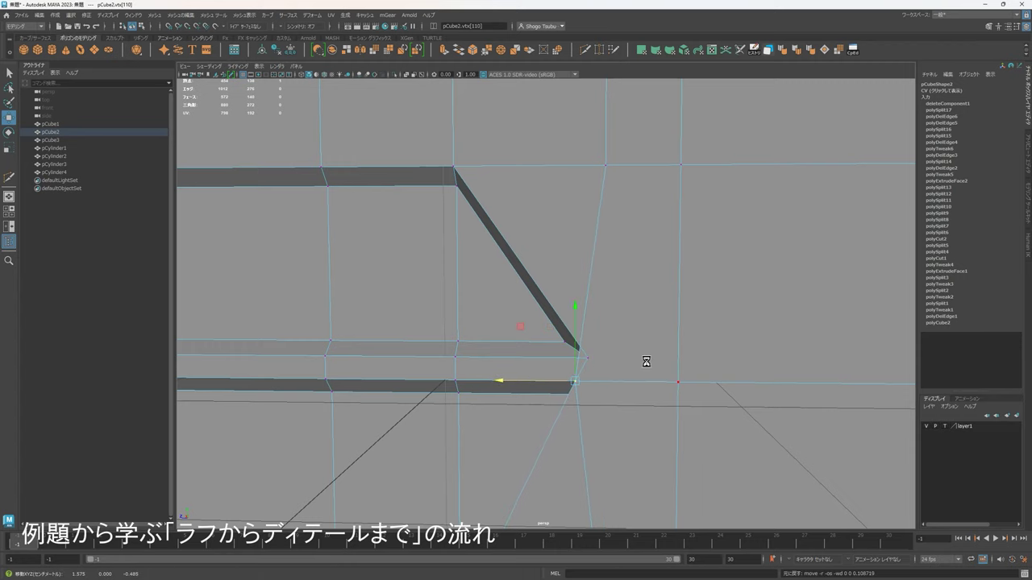
pyautogui.hotkey('ctrl', 'z')
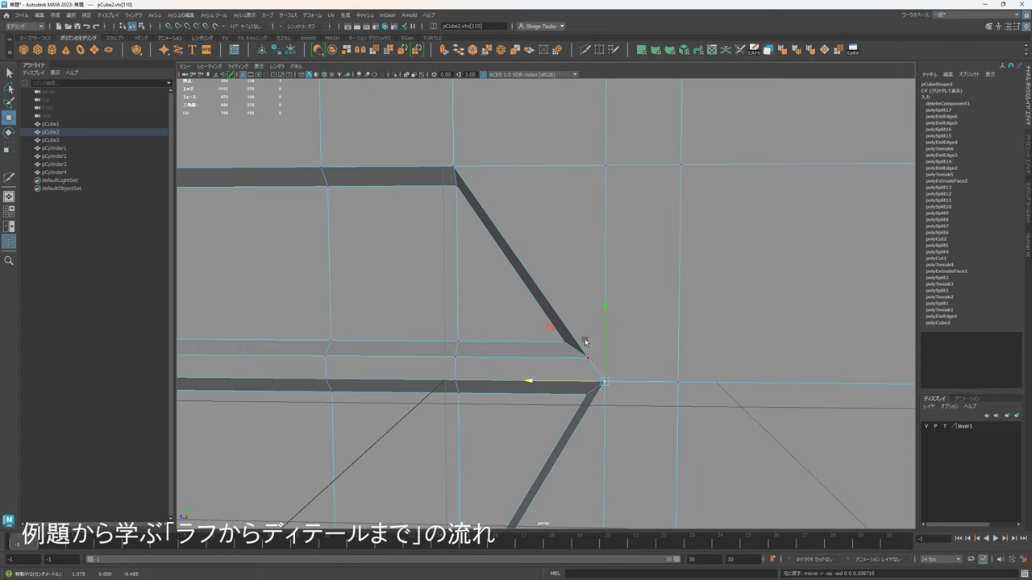
# Cut an edge from the upper rear recess's tip to the grid vertex above the lower rear recess's tip.
pyautogui.scroll(-3, 559, 208)
pyautogui.click(586, 50)
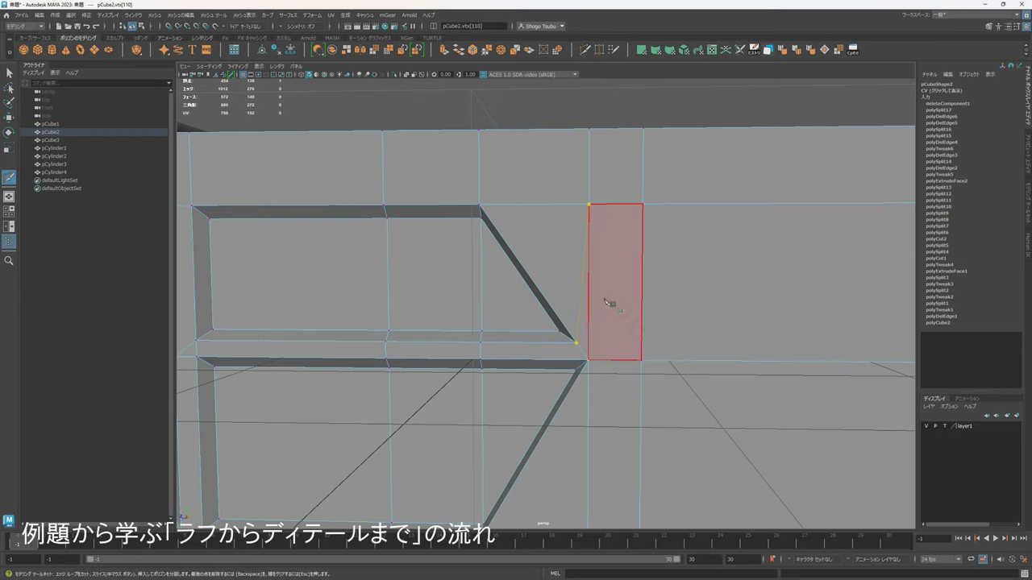
pyautogui.press('Return')
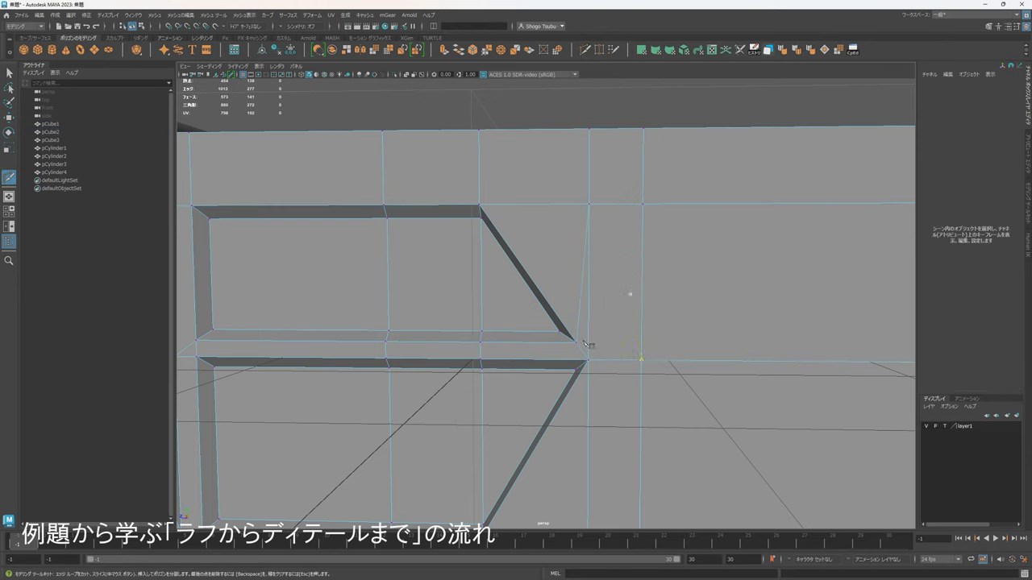
# Delete the full-height vertical edge loop on the plain area just beyond the recess tips of the side panel.
pyautogui.scroll(-3, 621, 346)
pyautogui.keyDown('alt'); pyautogui.moveTo(620, 357); pyautogui.dragTo(615, 338, button='middle'); pyautogui.keyUp('alt')
pyautogui.scroll(2, 629, 282)
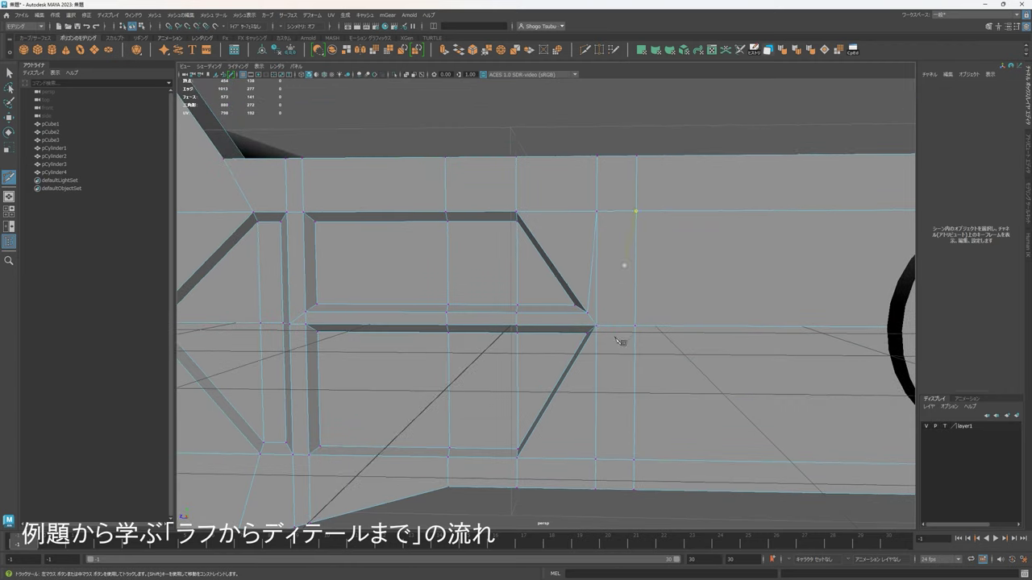
pyautogui.moveTo(607, 280)
pyautogui.keyDown('alt'); pyautogui.mouseDown()
pyautogui.moveTo(621, 307)
pyautogui.moveTo(610, 274)
pyautogui.mouseUp(); pyautogui.keyUp('alt')
pyautogui.keyDown('alt'); pyautogui.moveTo(610, 275); pyautogui.dragTo(598, 272, button='middle'); pyautogui.keyUp('alt')
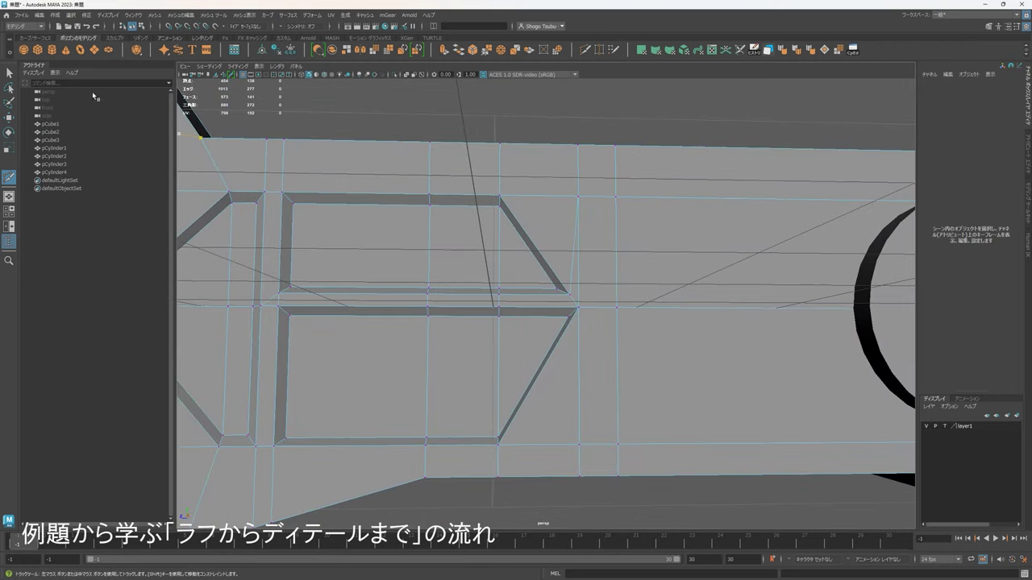
pyautogui.click(10, 73)
pyautogui.keyDown('alt'); pyautogui.moveTo(549, 221); pyautogui.dragTo(522, 244, button='middle'); pyautogui.keyUp('alt')
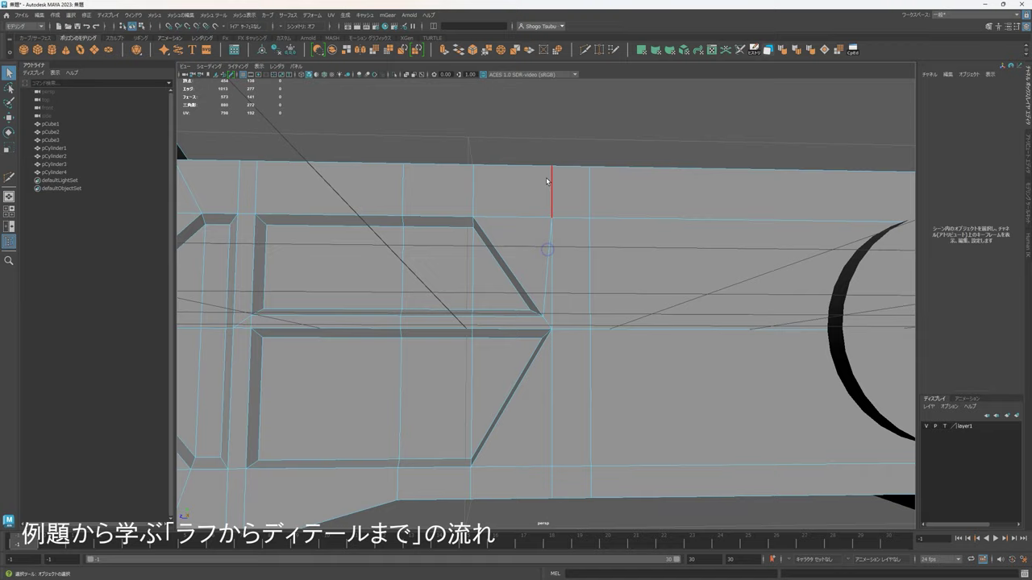
pyautogui.keyDown('alt'); pyautogui.moveTo(571, 308); pyautogui.dragTo(686, 281); pyautogui.keyUp('alt')
pyautogui.click(587, 298)
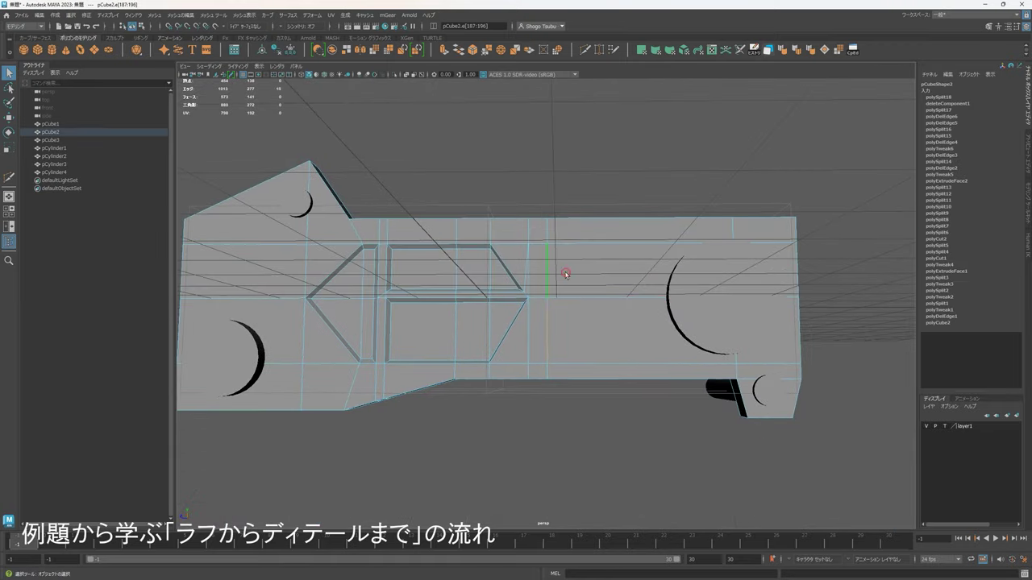
pyautogui.keyDown('alt'); pyautogui.moveTo(587, 298); pyautogui.dragTo(606, 313); pyautogui.keyUp('alt')
pyautogui.hotkey('ctrl', 'Delete')
pyautogui.click(779, 149)
# Select the edge loop along the side panel's upper border to inspect the surrounding topology.
pyautogui.click(599, 324)
pyautogui.moveTo(606, 313); pyautogui.dragTo(595, 208, button='right')
pyautogui.keyDown('alt'); pyautogui.moveTo(543, 250); pyautogui.dragTo(530, 274); pyautogui.keyUp('alt')
pyautogui.click(467, 226)
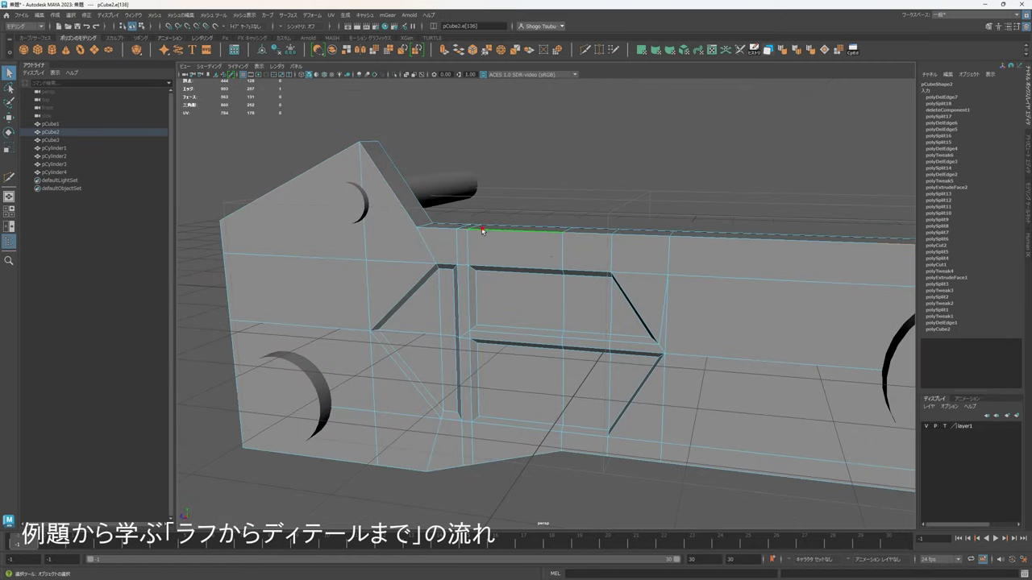
pyautogui.keyDown('alt'); pyautogui.moveTo(467, 226); pyautogui.dragTo(617, 254); pyautogui.keyUp('alt')
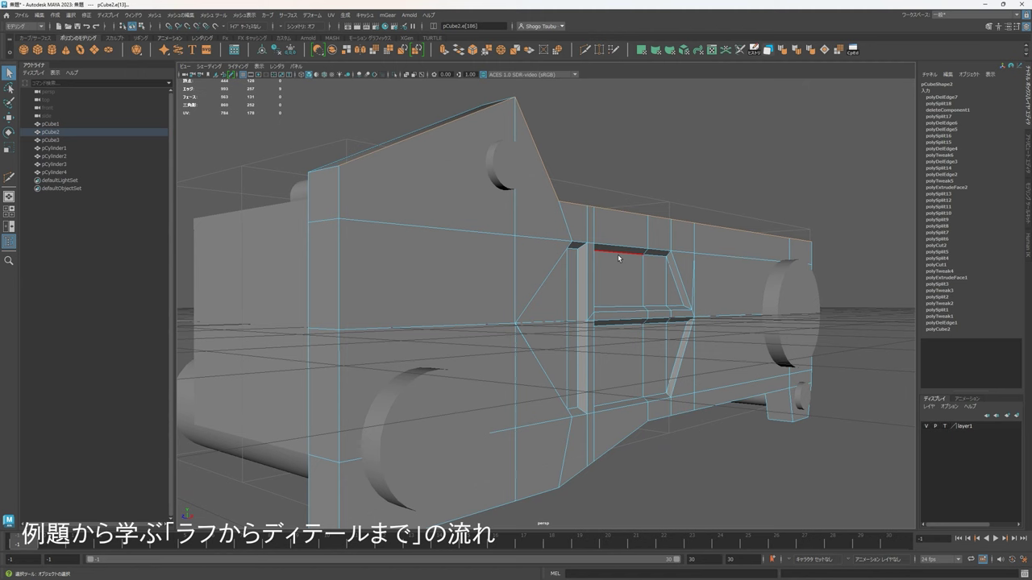
# Return to object mode, select the side panel block, and delete its construction history.
pyautogui.moveTo(617, 254); pyautogui.dragTo(724, 167, button='right')
pyautogui.click(724, 166)
pyautogui.keyDown('alt'); pyautogui.moveTo(652, 250); pyautogui.dragTo(587, 321); pyautogui.keyUp('alt')
pyautogui.click(619, 292)
pyautogui.keyDown('alt'); pyautogui.moveTo(504, 308); pyautogui.dragTo(779, 93); pyautogui.keyUp('alt')
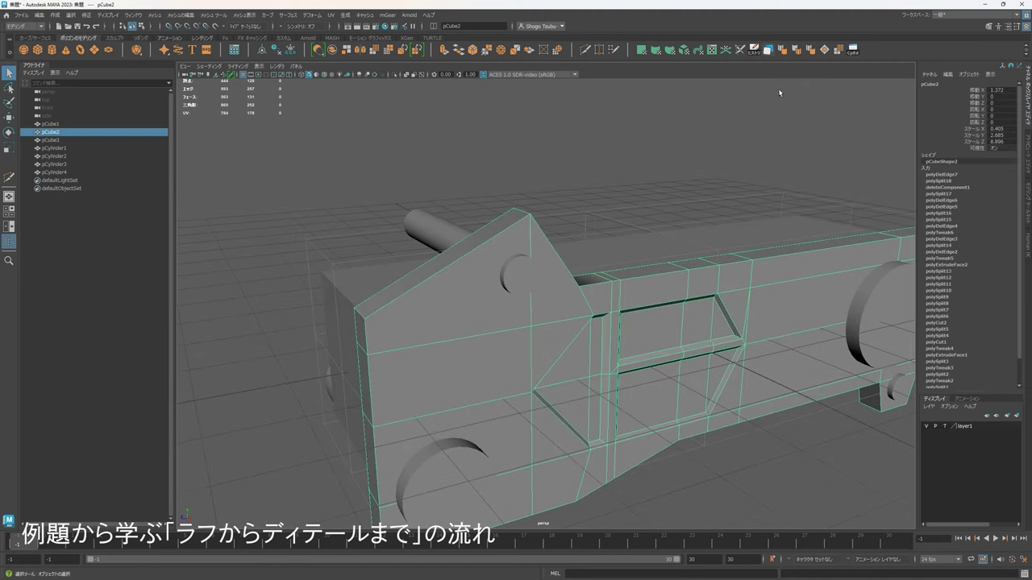
pyautogui.click(755, 52)
pyautogui.keyDown('alt'); pyautogui.moveTo(740, 218); pyautogui.dragTo(475, 227); pyautogui.keyUp('alt')
pyautogui.click(519, 258)
pyautogui.scroll(4, 543, 258)
pyautogui.click(543, 258)
pyautogui.keyDown('shift'); pyautogui.click(582, 290); pyautogui.keyUp('shift')
pyautogui.scroll(-4, 571, 261)
pyautogui.keyDown('alt'); pyautogui.moveTo(571, 261); pyautogui.dragTo(583, 300); pyautogui.keyUp('alt')
pyautogui.click(651, 221)
# Select the side panel block together with the small cylinder running through its peak.
pyautogui.scroll(4, 653, 323)
pyautogui.click(514, 304)
pyautogui.scroll(-5, 513, 305)
pyautogui.keyDown('shift'); pyautogui.click(583, 301); pyautogui.keyUp('shift')
pyautogui.keyDown('alt'); pyautogui.moveTo(703, 332); pyautogui.dragTo(559, 309); pyautogui.keyUp('alt')
pyautogui.scroll(3, 541, 296)
pyautogui.keyDown('alt'); pyautogui.moveTo(571, 347); pyautogui.dragTo(564, 324); pyautogui.keyUp('alt')
pyautogui.keyDown('alt'); pyautogui.moveTo(794, 300); pyautogui.dragTo(488, 341, button='middle'); pyautogui.keyUp('alt')
pyautogui.scroll(3, 481, 344)
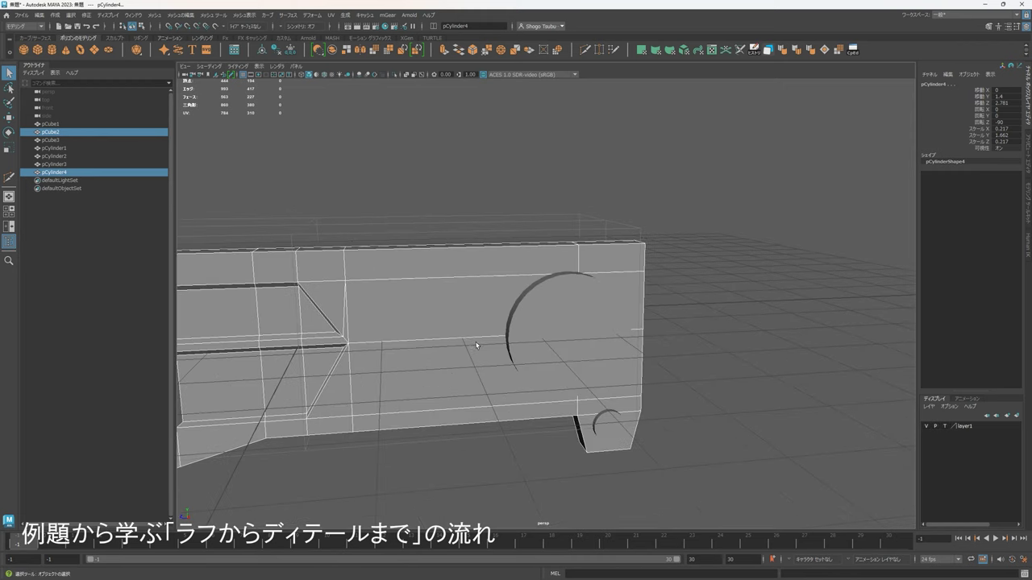
# Examine where the small upper cylinder passes through the raised corner of the side panel.
pyautogui.keyDown('alt'); pyautogui.moveTo(476, 345); pyautogui.dragTo(454, 322); pyautogui.keyUp('alt')
pyautogui.click(457, 323)
pyautogui.moveTo(559, 326)
pyautogui.keyDown('alt'); pyautogui.mouseDown()
pyautogui.moveTo(504, 360)
pyautogui.moveTo(579, 346)
pyautogui.moveTo(675, 357)
pyautogui.moveTo(604, 341)
pyautogui.moveTo(670, 315)
pyautogui.moveTo(621, 304)
pyautogui.moveTo(571, 329)
pyautogui.mouseUp(); pyautogui.keyUp('alt')
pyautogui.scroll(-5, 598, 320)
pyautogui.click(631, 263)
pyautogui.scroll(6, 570, 301)
pyautogui.click(545, 327)
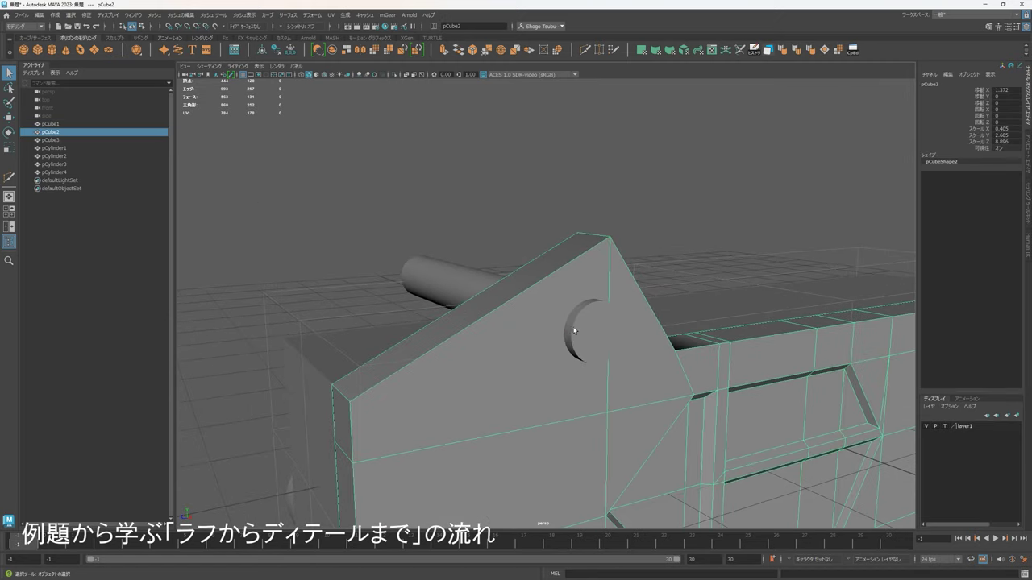
pyautogui.click(587, 321)
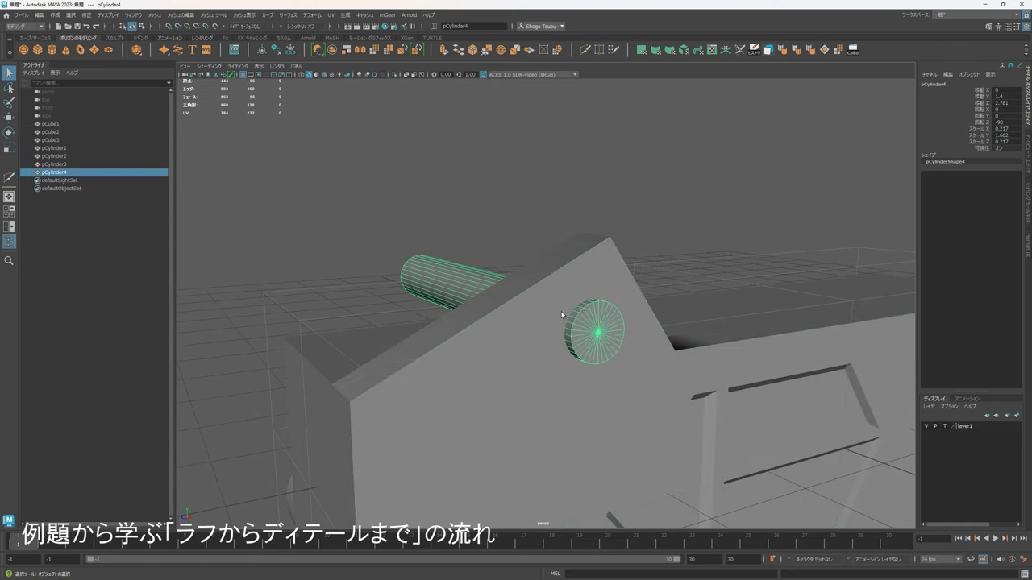
pyautogui.scroll(-6, 631, 344)
pyautogui.keyDown('alt'); pyautogui.moveTo(635, 362); pyautogui.dragTo(626, 322, button='middle'); pyautogui.keyUp('alt')
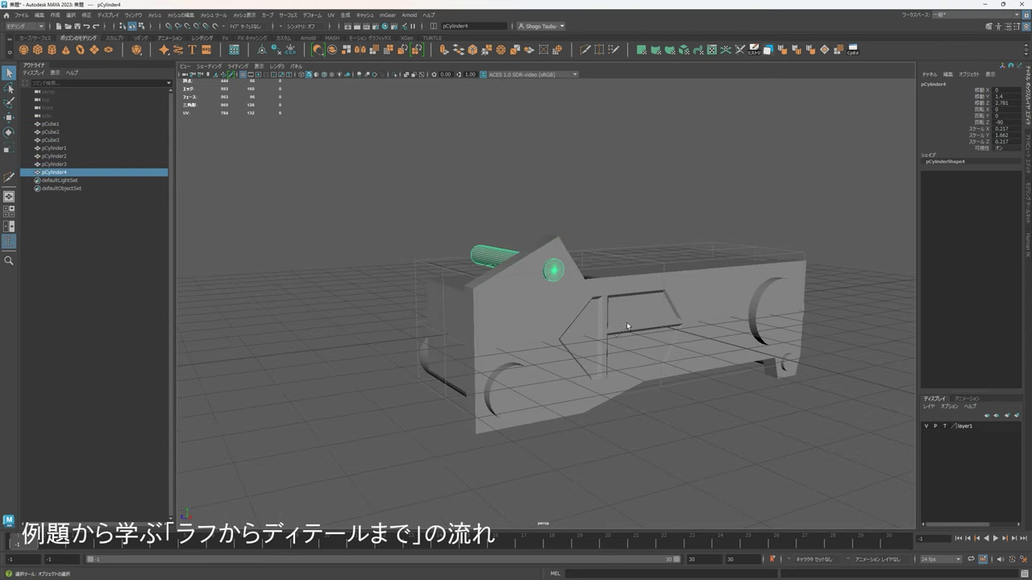
pyautogui.scroll(4, 616, 339)
pyautogui.scroll(-6, 606, 356)
# Examine how the large cylinder at the panel's footed end intersects the side panel.
pyautogui.click(743, 382)
pyautogui.scroll(-5, 767, 385)
pyautogui.keyDown('alt'); pyautogui.moveTo(766, 385); pyautogui.dragTo(755, 338); pyautogui.keyUp('alt')
pyautogui.keyDown('alt'); pyautogui.moveTo(755, 339); pyautogui.dragTo(661, 333, button='right'); pyautogui.keyUp('alt')
pyautogui.keyDown('alt'); pyautogui.moveTo(661, 334); pyautogui.dragTo(640, 322); pyautogui.keyUp('alt')
pyautogui.keyDown('alt'); pyautogui.moveTo(640, 323); pyautogui.dragTo(672, 336, button='right'); pyautogui.keyUp('alt')
pyautogui.keyDown('alt'); pyautogui.moveTo(671, 337); pyautogui.dragTo(475, 381); pyautogui.keyUp('alt')
pyautogui.scroll(5, 597, 336)
pyautogui.keyDown('alt'); pyautogui.moveTo(475, 382); pyautogui.dragTo(605, 375, button='right'); pyautogui.keyUp('alt')
pyautogui.keyDown('alt'); pyautogui.moveTo(605, 375); pyautogui.dragTo(555, 286); pyautogui.keyUp('alt')
pyautogui.click(555, 285)
pyautogui.click(597, 300)
pyautogui.keyDown('alt'); pyautogui.moveTo(712, 267); pyautogui.dragTo(570, 310); pyautogui.keyUp('alt')
pyautogui.keyDown('alt'); pyautogui.moveTo(568, 274); pyautogui.dragTo(494, 293); pyautogui.keyUp('alt')
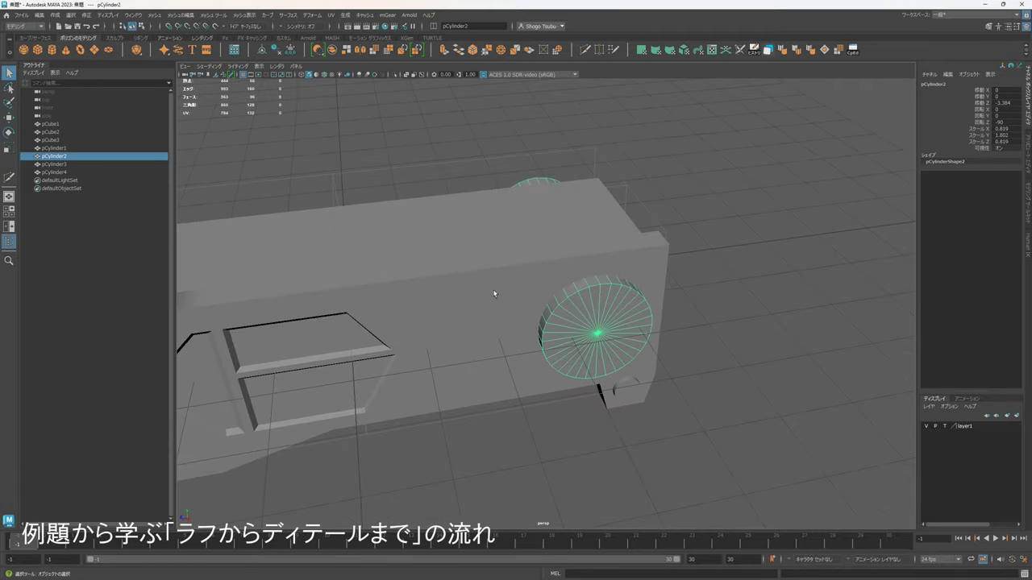
pyautogui.keyDown('alt'); pyautogui.moveTo(710, 339); pyautogui.dragTo(703, 321); pyautogui.keyUp('alt')
pyautogui.keyDown('alt'); pyautogui.moveTo(703, 321); pyautogui.dragTo(795, 297, button='middle'); pyautogui.keyUp('alt')
pyautogui.keyDown('alt'); pyautogui.moveTo(796, 297); pyautogui.dragTo(770, 291, button='right'); pyautogui.keyUp('alt')
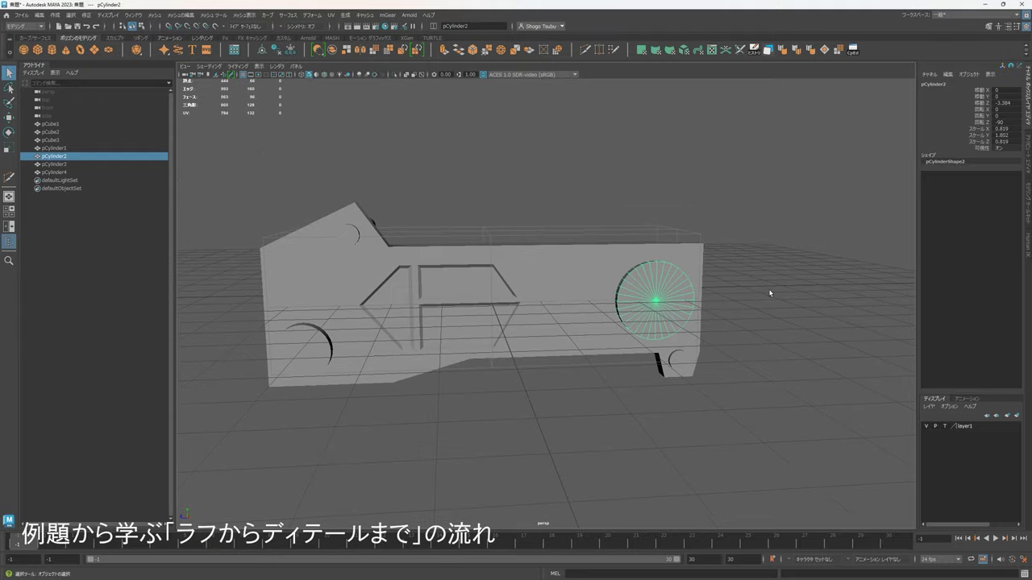
# Duplicate the side panel and its large end cylinder, and move the copies to an offset of -10.453 along Z.
pyautogui.click(560, 296)
pyautogui.keyDown('alt'); pyautogui.moveTo(666, 299); pyautogui.dragTo(624, 324, button='middle'); pyautogui.keyUp('alt')
pyautogui.keyDown('shift'); pyautogui.click(621, 325); pyautogui.keyUp('shift')
pyautogui.keyDown('alt'); pyautogui.moveTo(687, 317); pyautogui.dragTo(672, 394, button='middle'); pyautogui.keyUp('alt')
pyautogui.hotkey('ctrl', 'd')
pyautogui.press('w')
pyautogui.keyDown('alt'); pyautogui.moveTo(674, 394); pyautogui.dragTo(779, 359); pyautogui.keyUp('alt')
pyautogui.keyDown('alt'); pyautogui.moveTo(806, 397); pyautogui.dragTo(647, 401, button='middle'); pyautogui.keyUp('alt')
# Select the duplicated panel and cylinder together and delete their construction history.
pyautogui.click(709, 395)
pyautogui.scroll(3, 606, 384)
pyautogui.click(631, 355)
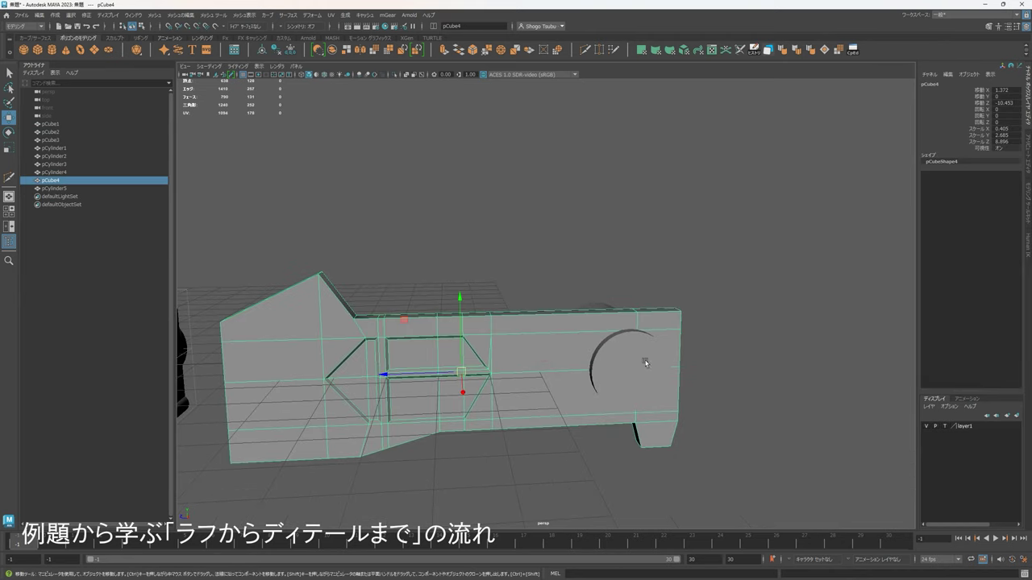
pyautogui.keyDown('alt'); pyautogui.moveTo(605, 384); pyautogui.dragTo(783, 384); pyautogui.keyUp('alt')
pyautogui.scroll(4, 669, 378)
pyautogui.keyDown('shift'); pyautogui.click(701, 359); pyautogui.keyUp('shift')
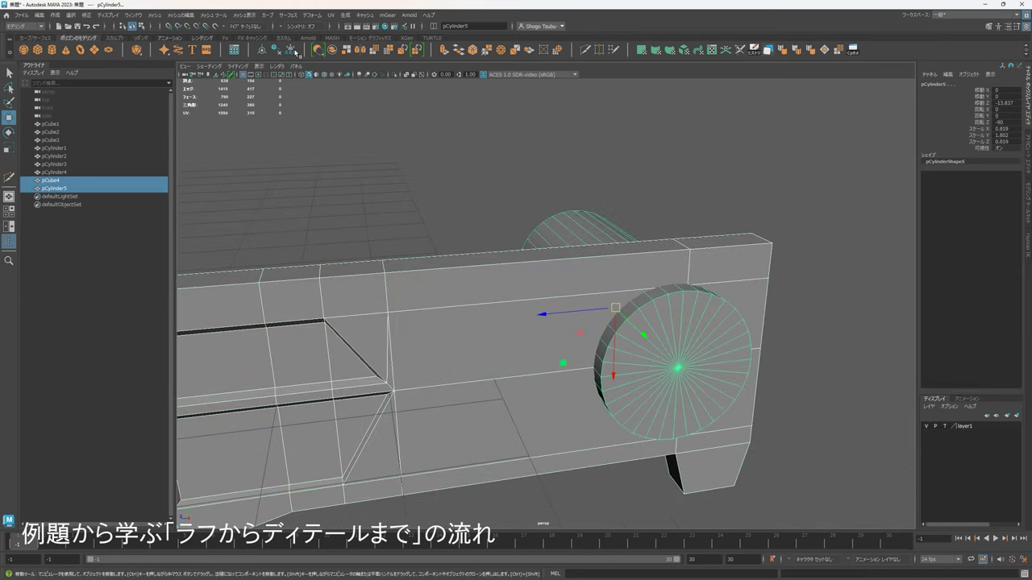
pyautogui.click(41, 16)
pyautogui.moveTo(90, 118)
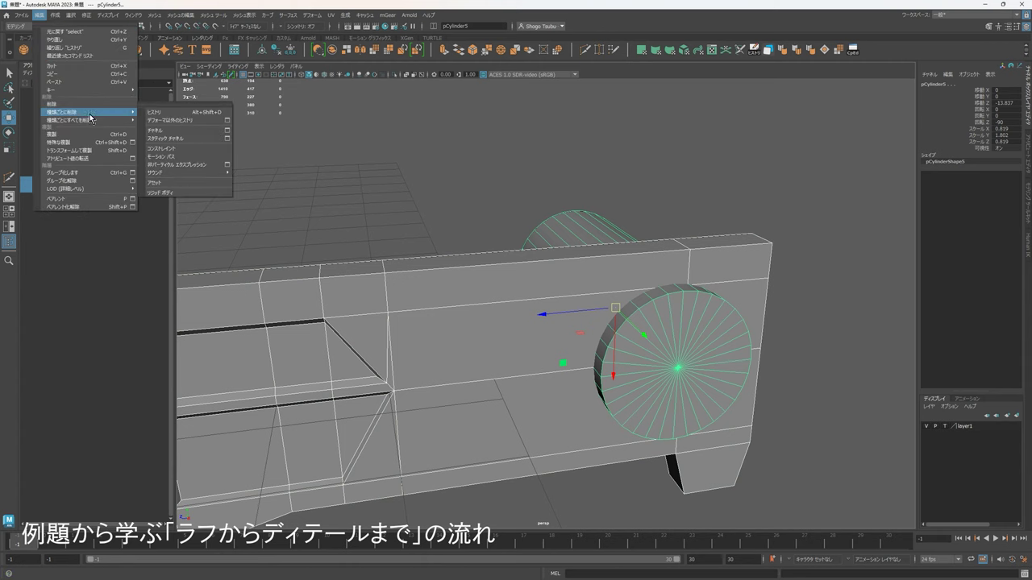
pyautogui.click(153, 112)
# Subtract the duplicated cylinder from the duplicated panel with Boolean Difference (A-B).
pyautogui.click(835, 253)
pyautogui.keyDown('alt'); pyautogui.moveTo(835, 254); pyautogui.dragTo(513, 293); pyautogui.keyUp('alt')
pyautogui.click(513, 294)
pyautogui.keyDown('alt'); pyautogui.moveTo(604, 308); pyautogui.dragTo(493, 317); pyautogui.keyUp('alt')
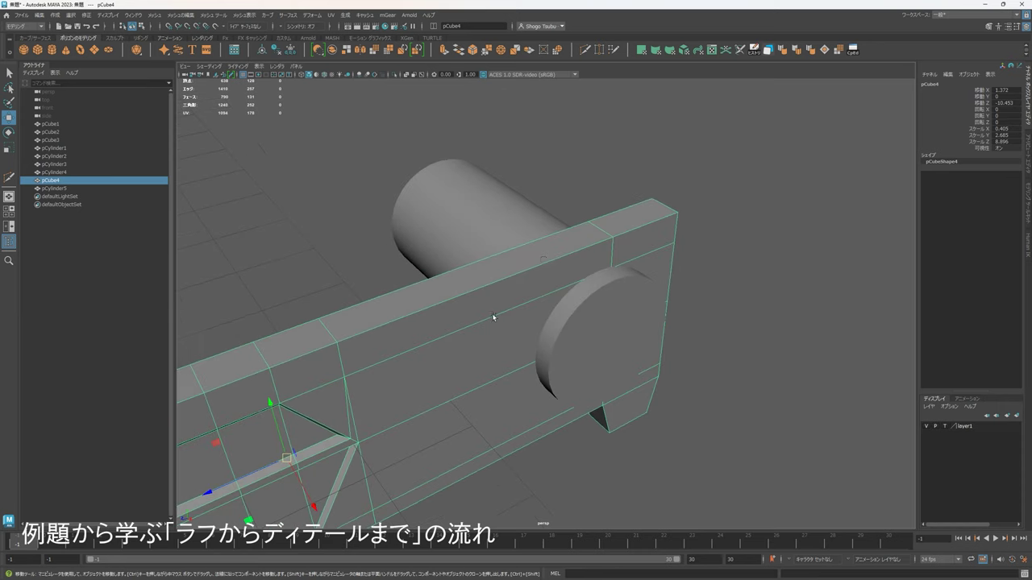
pyautogui.keyDown('shift'); pyautogui.click(432, 234); pyautogui.keyUp('shift')
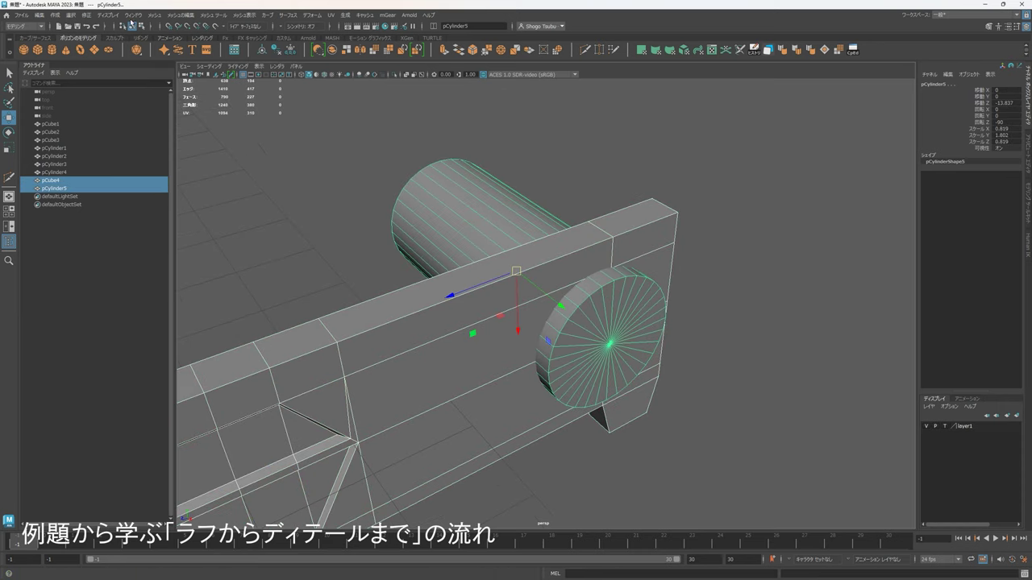
pyautogui.click(154, 14)
pyautogui.moveTo(208, 40)
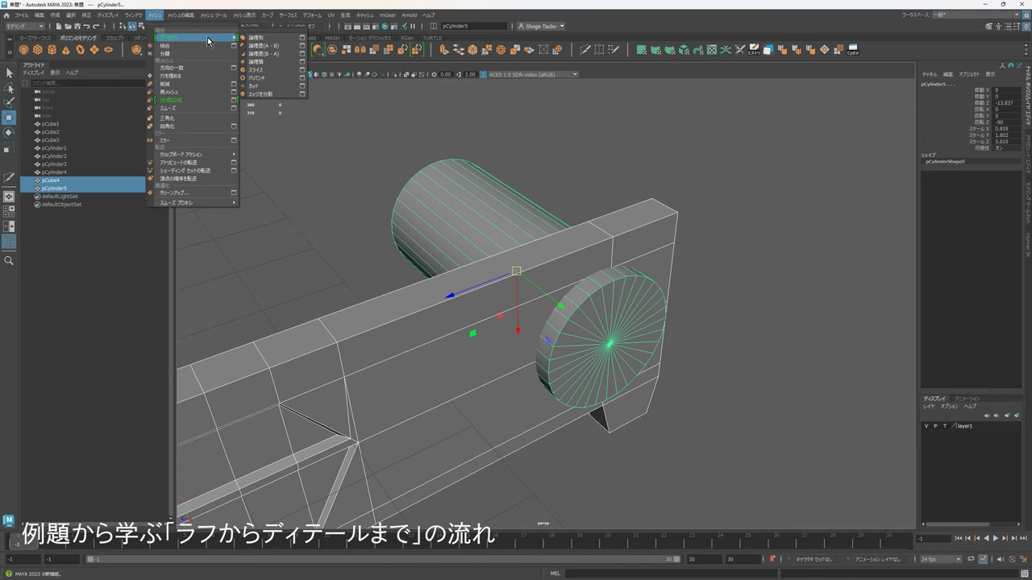
pyautogui.click(276, 48)
pyautogui.keyDown('alt'); pyautogui.moveTo(680, 292); pyautogui.dragTo(664, 249); pyautogui.keyUp('alt')
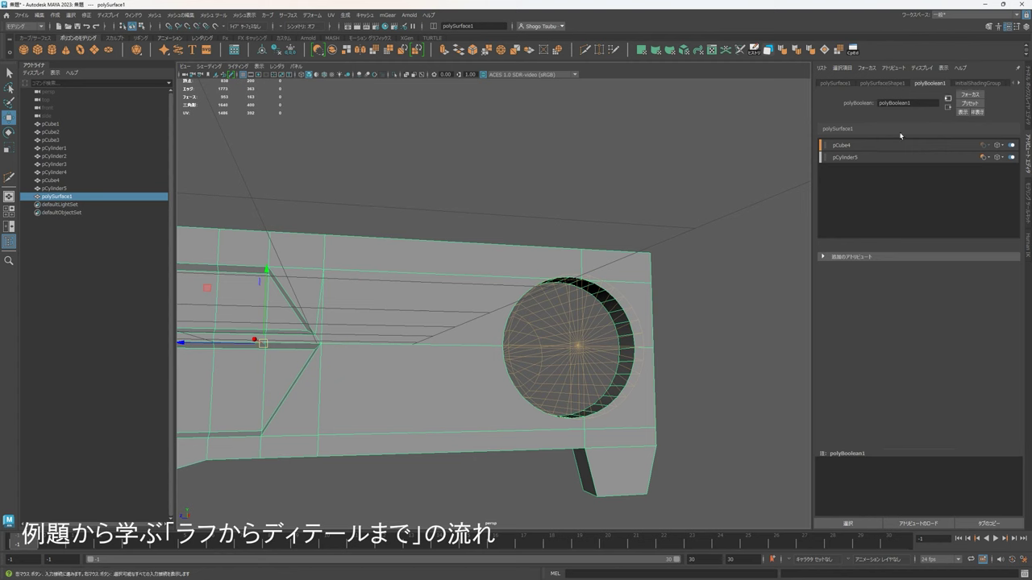
# Try shifting the subtracting cylinder slightly to test the live Boolean, and undo the move.
pyautogui.keyDown('alt'); pyautogui.moveTo(615, 258); pyautogui.dragTo(528, 233); pyautogui.keyUp('alt')
pyautogui.click(481, 212)
pyautogui.moveTo(498, 348)
pyautogui.mouseDown()
pyautogui.moveTo(467, 344)
pyautogui.moveTo(495, 336)
pyautogui.moveTo(510, 353)
pyautogui.moveTo(501, 346)
pyautogui.mouseUp()
pyautogui.hotkey('ctrl', 'z')
# Select the Boolean result with its source panel and cylinder, and delete their history.
pyautogui.keyDown('alt'); pyautogui.moveTo(685, 305); pyautogui.dragTo(530, 259); pyautogui.keyUp('alt')
pyautogui.rightClick(531, 256)
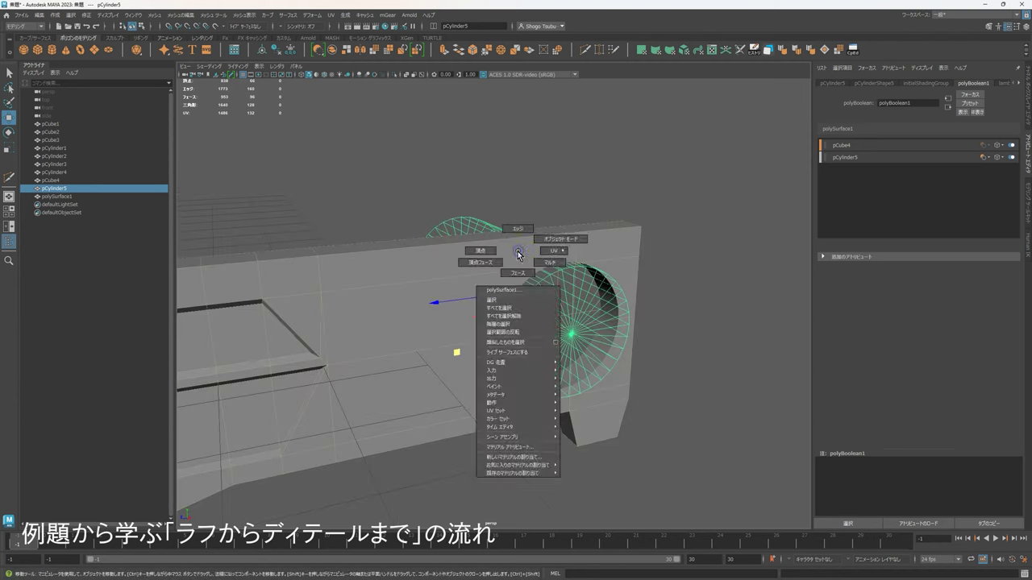
pyautogui.click(604, 234)
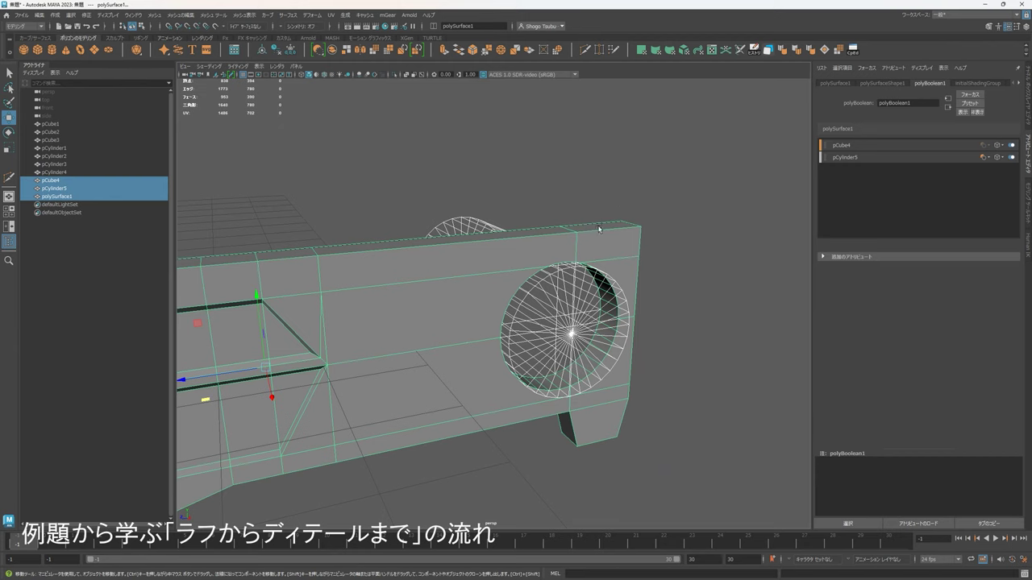
pyautogui.keyDown('alt'); pyautogui.moveTo(615, 246); pyautogui.dragTo(482, 196); pyautogui.keyUp('alt')
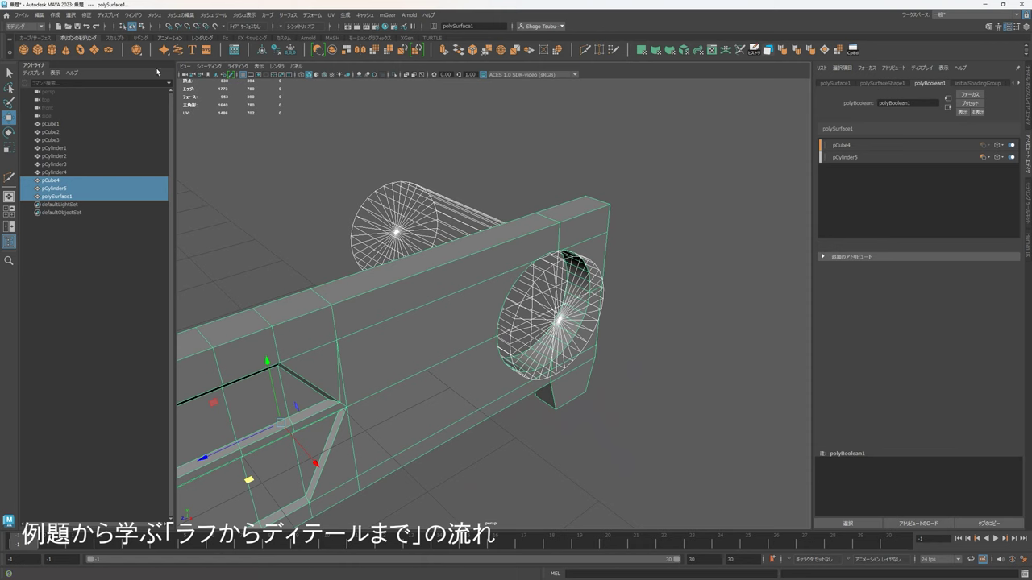
pyautogui.click(91, 16)
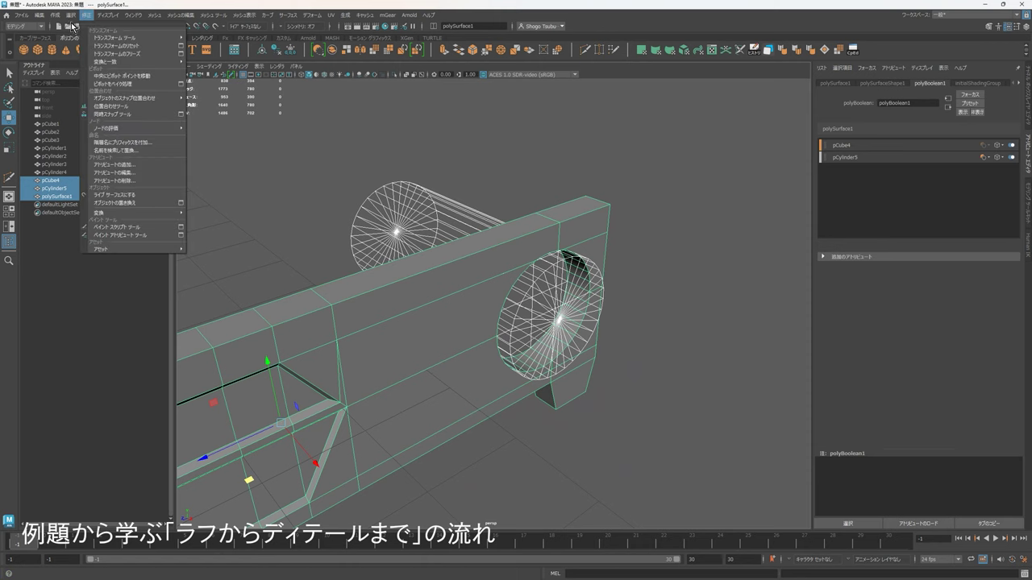
pyautogui.moveTo(50, 16)
pyautogui.moveTo(95, 118)
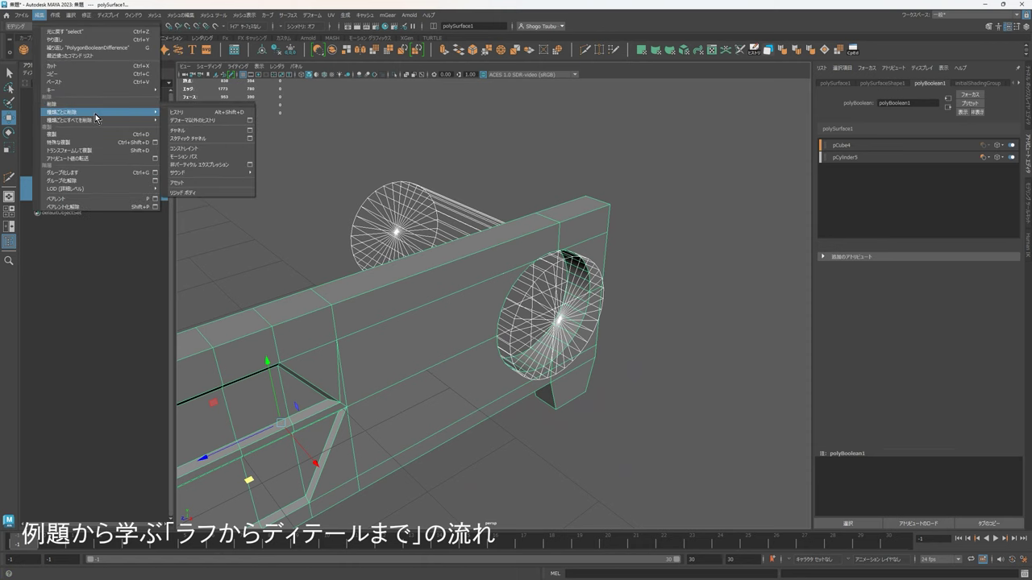
pyautogui.click(187, 112)
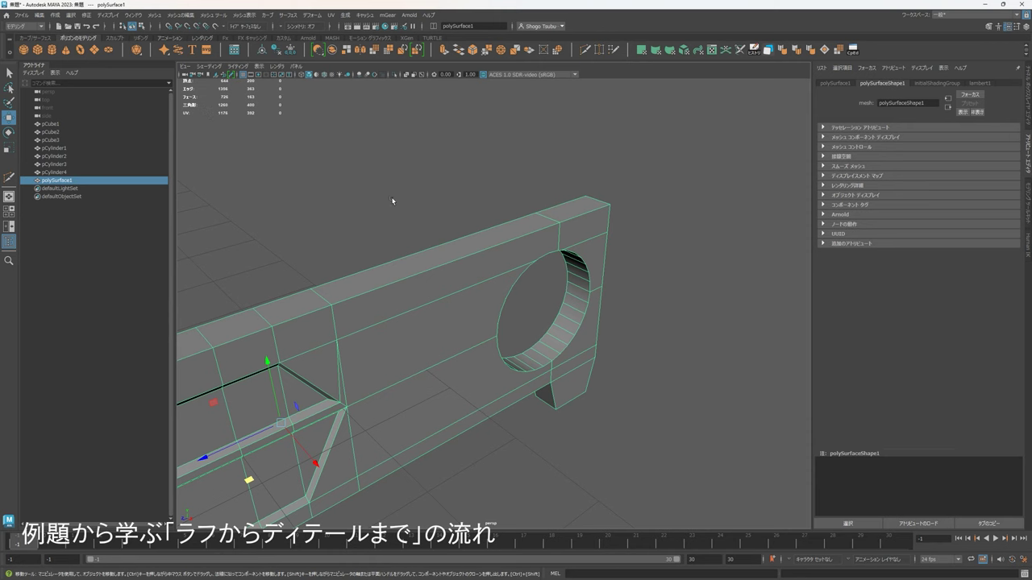
# Put the cut panel into face component mode for working on the upper rim of its circular hole.
pyautogui.keyDown('alt'); pyautogui.moveTo(588, 362); pyautogui.dragTo(639, 342); pyautogui.keyUp('alt')
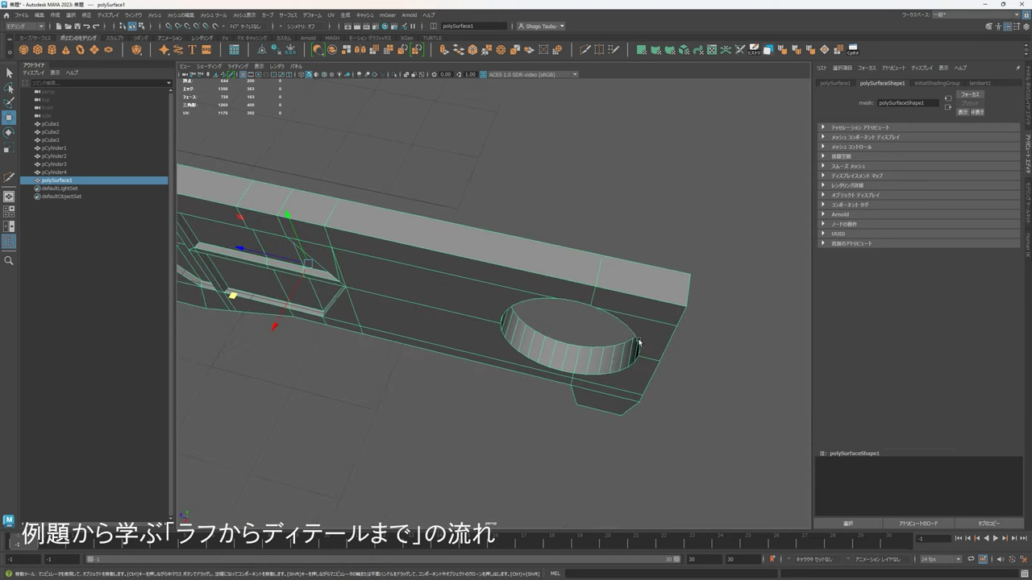
pyautogui.keyDown('alt'); pyautogui.moveTo(639, 342); pyautogui.dragTo(471, 317, button='middle'); pyautogui.keyUp('alt')
pyautogui.keyDown('alt'); pyautogui.moveTo(532, 309); pyautogui.dragTo(528, 208); pyautogui.keyUp('alt')
pyautogui.scroll(5, 557, 292)
pyautogui.scroll(-5, 556, 290)
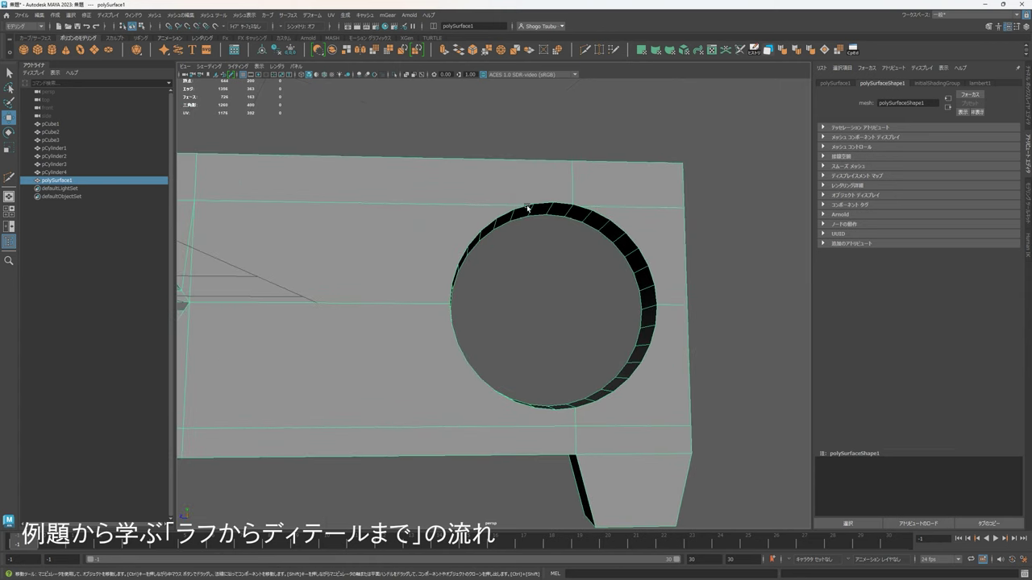
pyautogui.moveTo(523, 201); pyautogui.dragTo(521, 219, button='right')
pyautogui.keyDown('alt'); pyautogui.moveTo(522, 219); pyautogui.dragTo(503, 245, button='middle'); pyautogui.keyUp('alt')
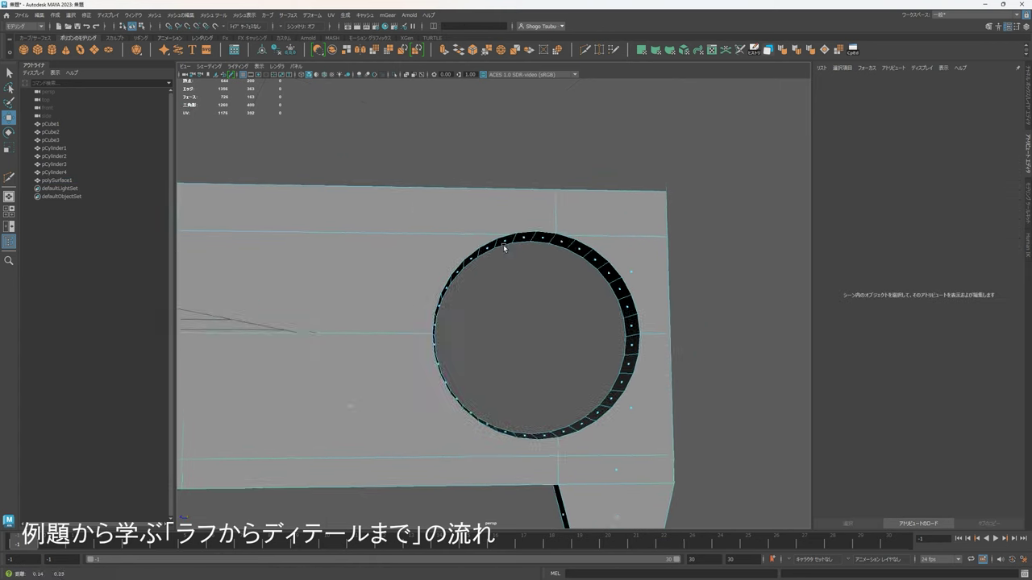
pyautogui.scroll(3, 503, 245)
pyautogui.keyDown('alt'); pyautogui.moveTo(503, 245); pyautogui.dragTo(519, 295); pyautogui.keyUp('alt')
pyautogui.scroll(4, 518, 291)
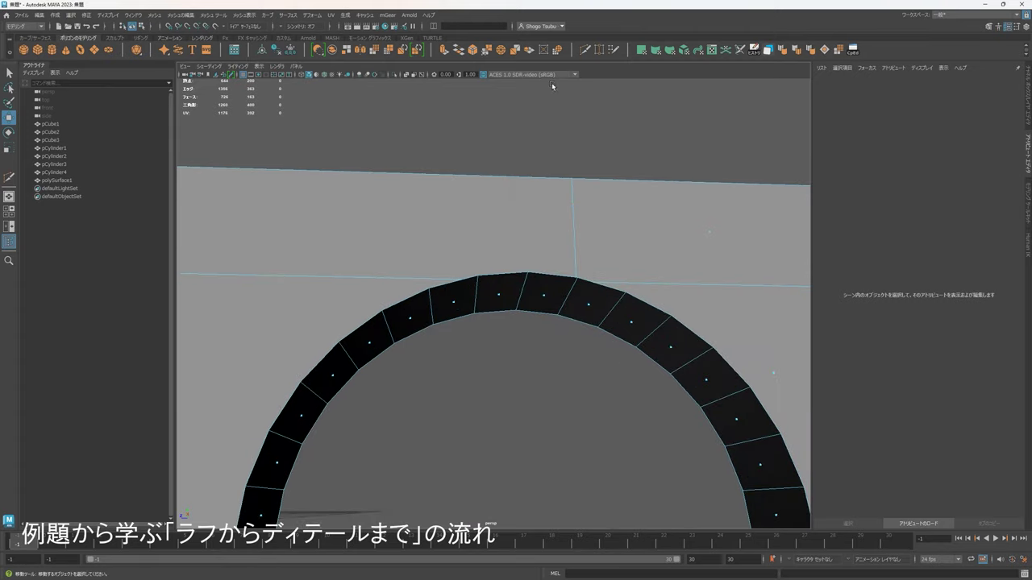
# Use Multi-Cut to connect two vertices on the hole's upper rim to the nearest vertex on the panel's upper edge.
pyautogui.click(585, 49)
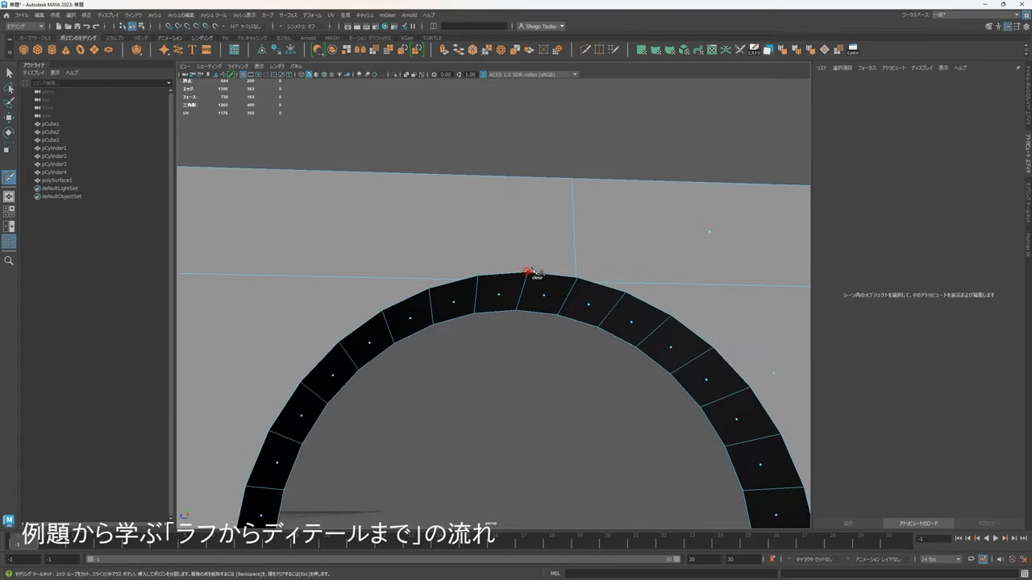
pyautogui.click(528, 271)
pyautogui.keyDown('alt'); pyautogui.moveTo(532, 271); pyautogui.dragTo(577, 214); pyautogui.keyUp('alt')
pyautogui.click(586, 187)
pyautogui.keyDown('alt'); pyautogui.moveTo(630, 260); pyautogui.dragTo(624, 230); pyautogui.keyUp('alt')
pyautogui.click(574, 272)
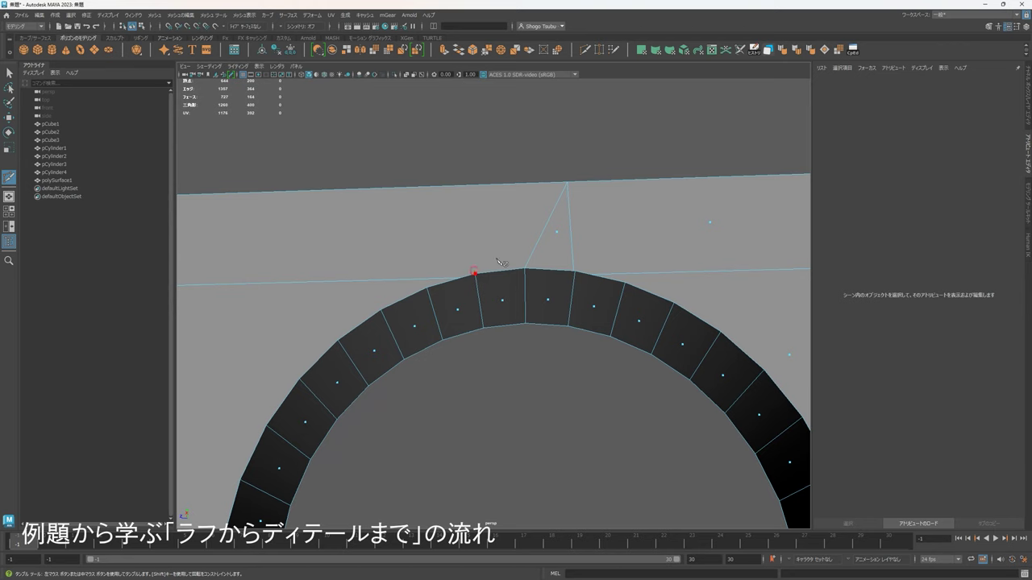
pyautogui.keyDown('alt'); pyautogui.moveTo(553, 233); pyautogui.dragTo(558, 267); pyautogui.keyUp('alt')
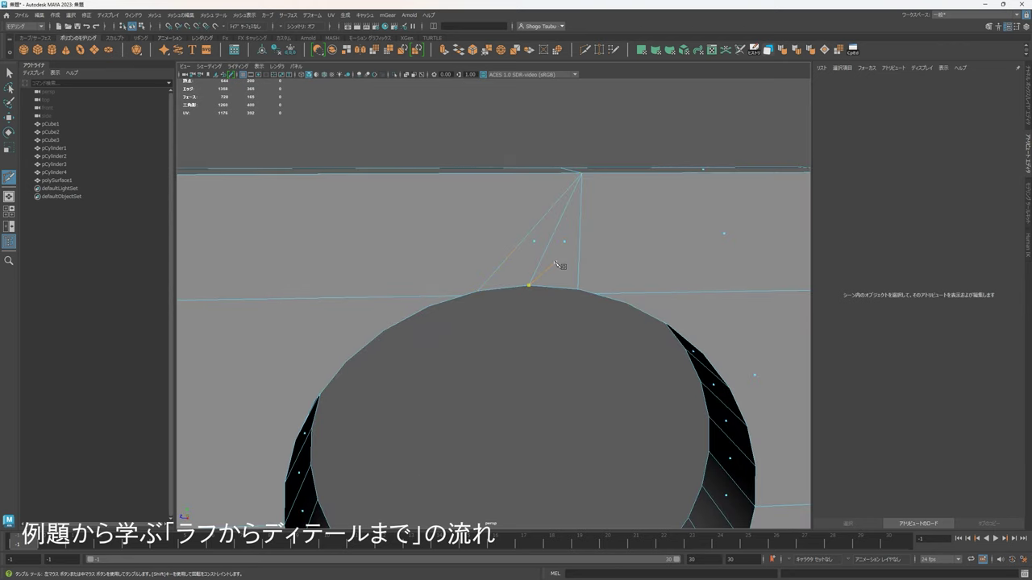
pyautogui.keyDown('alt'); pyautogui.moveTo(554, 264); pyautogui.dragTo(552, 297, button='right'); pyautogui.keyUp('alt')
# Cut an edge from a new point on the panel's upper edge to the adjoining vertex on the hole's rim.
pyautogui.keyDown('alt'); pyautogui.moveTo(552, 297); pyautogui.dragTo(640, 284, button='middle'); pyautogui.keyUp('alt')
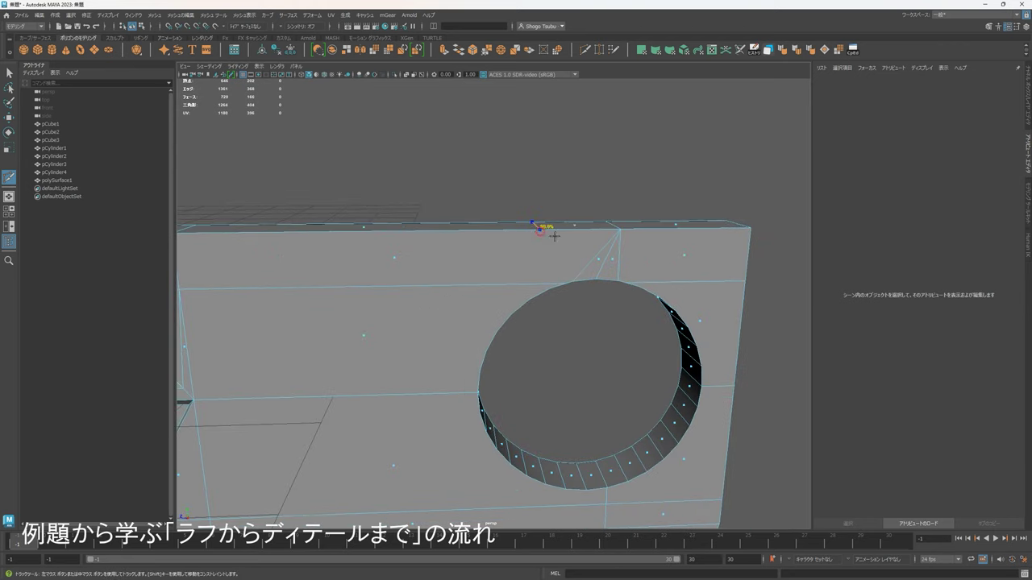
pyautogui.keyDown('alt'); pyautogui.moveTo(554, 236); pyautogui.dragTo(564, 207); pyautogui.keyUp('alt')
pyautogui.keyDown('alt'); pyautogui.moveTo(557, 207); pyautogui.dragTo(589, 277, button='right'); pyautogui.keyUp('alt')
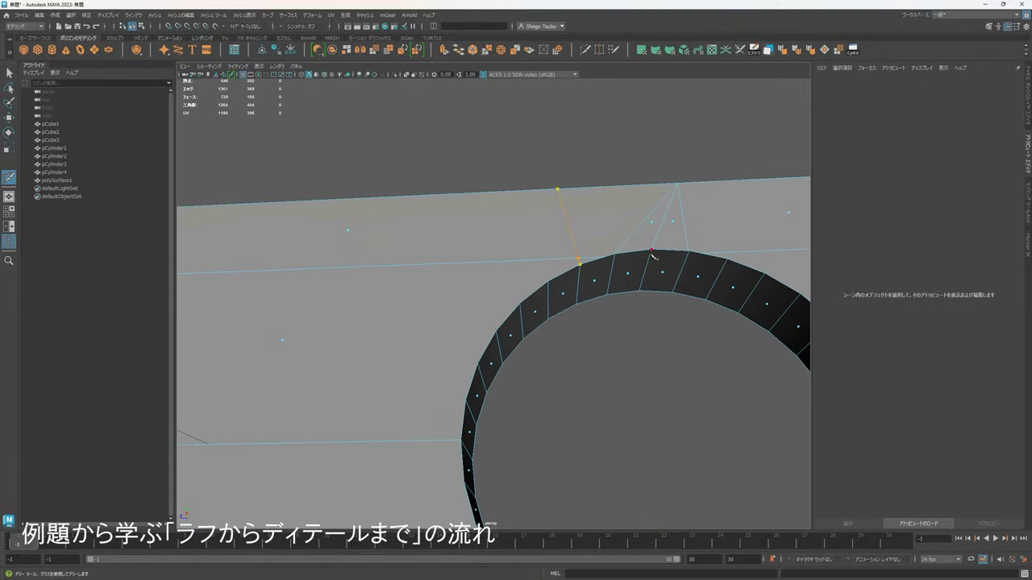
pyautogui.moveTo(550, 278)
pyautogui.keyDown('alt'); pyautogui.mouseDown()
pyautogui.moveTo(574, 288)
pyautogui.moveTo(558, 287)
pyautogui.mouseUp(); pyautogui.keyUp('alt')
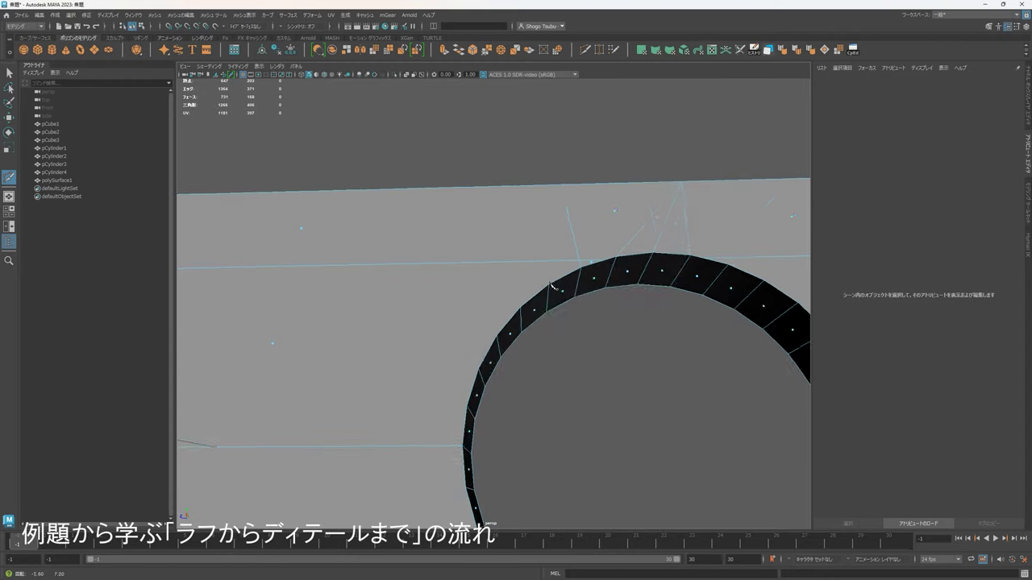
# Delete the upper horizontal edge running between the hole and the panel's inset.
pyautogui.keyDown('alt'); pyautogui.moveTo(558, 287); pyautogui.dragTo(490, 303, button='right'); pyautogui.keyUp('alt')
pyautogui.keyDown('alt'); pyautogui.moveTo(490, 303); pyautogui.dragTo(581, 292, button='middle'); pyautogui.keyUp('alt')
pyautogui.keyDown('alt'); pyautogui.moveTo(580, 292); pyautogui.dragTo(496, 279); pyautogui.keyUp('alt')
pyautogui.moveTo(444, 272); pyautogui.dragTo(442, 240, button='right')
pyautogui.press('q')
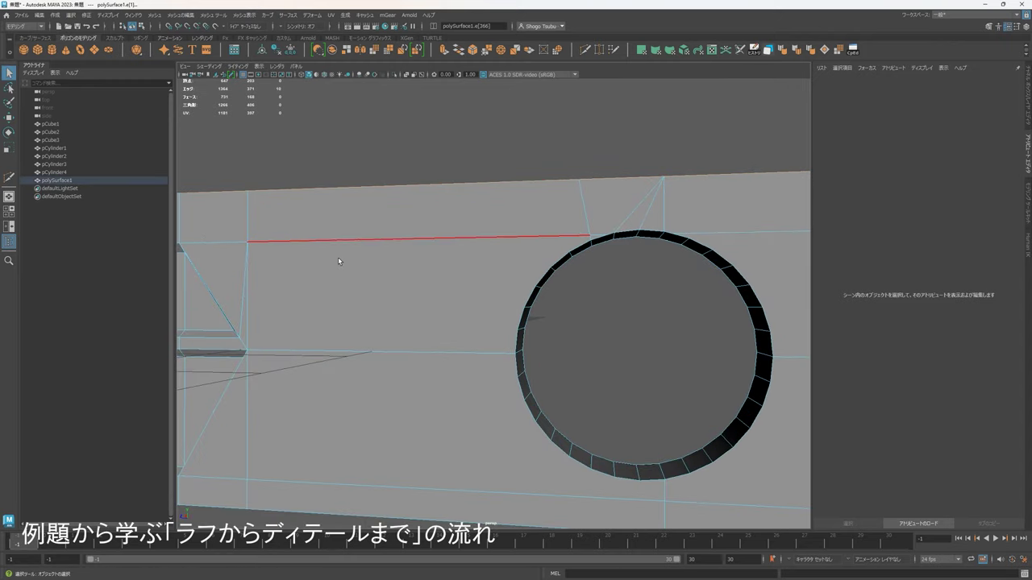
pyautogui.click(359, 238)
pyautogui.press('Delete')
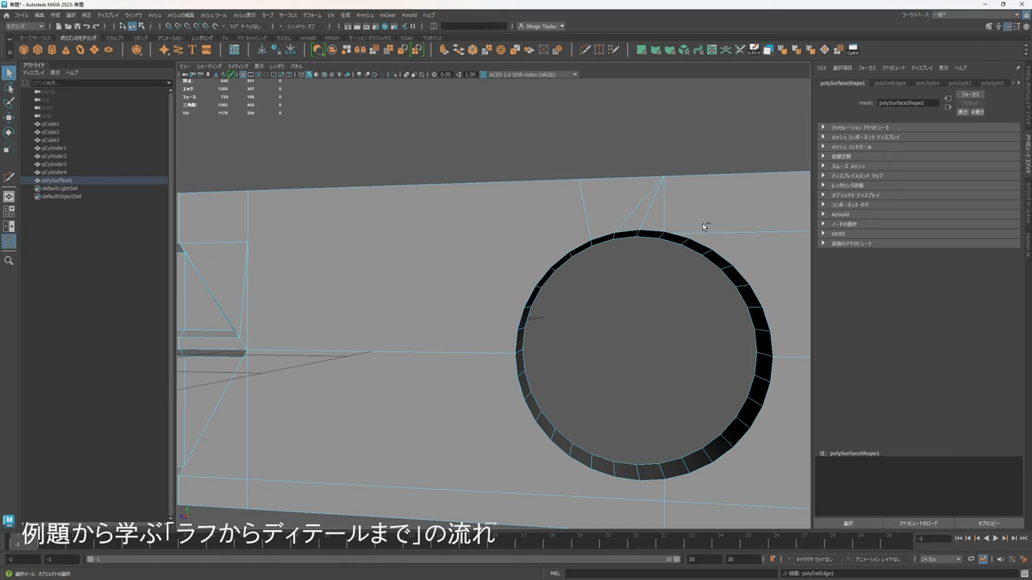
# Use Multi-Cut to connect the hole's inset-side rim vertices above the middle to the two upper vertices beside the inset.
pyautogui.keyDown('alt'); pyautogui.moveTo(691, 221); pyautogui.dragTo(642, 193); pyautogui.keyUp('alt')
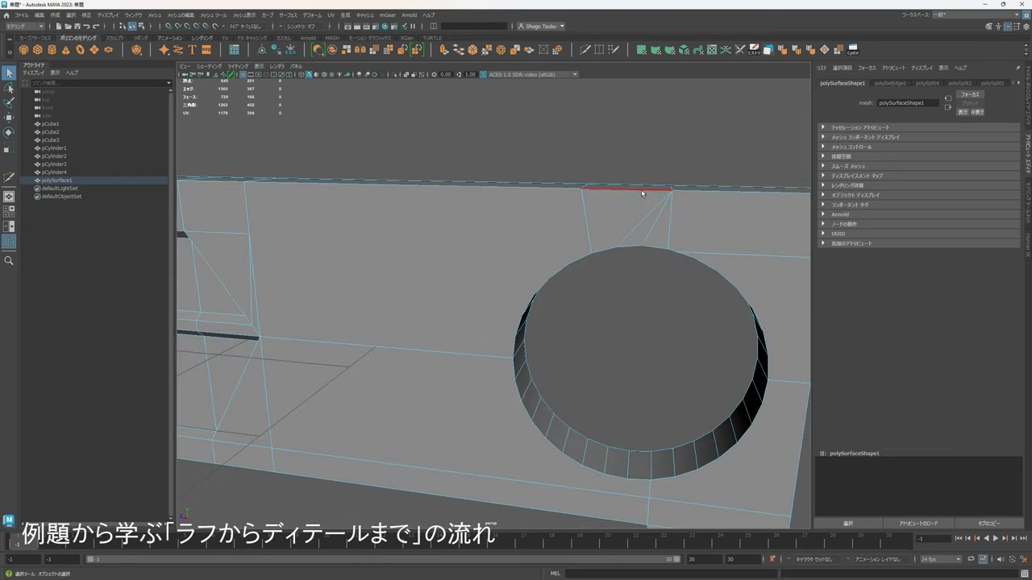
pyautogui.click(586, 50)
pyautogui.keyDown('alt'); pyautogui.moveTo(630, 245); pyautogui.dragTo(622, 214); pyautogui.keyUp('alt')
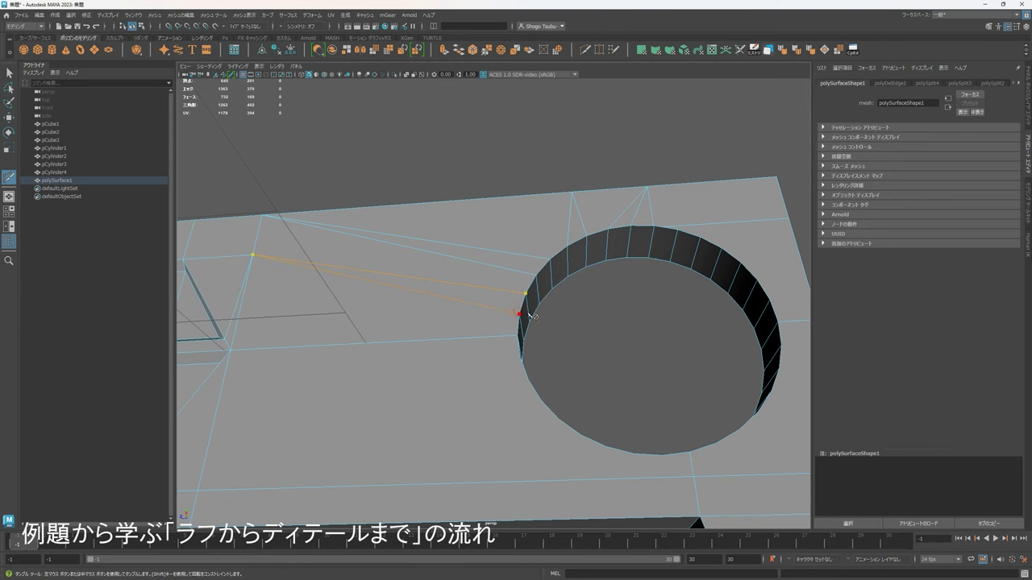
pyautogui.keyDown('alt'); pyautogui.moveTo(572, 305); pyautogui.dragTo(543, 308); pyautogui.keyUp('alt')
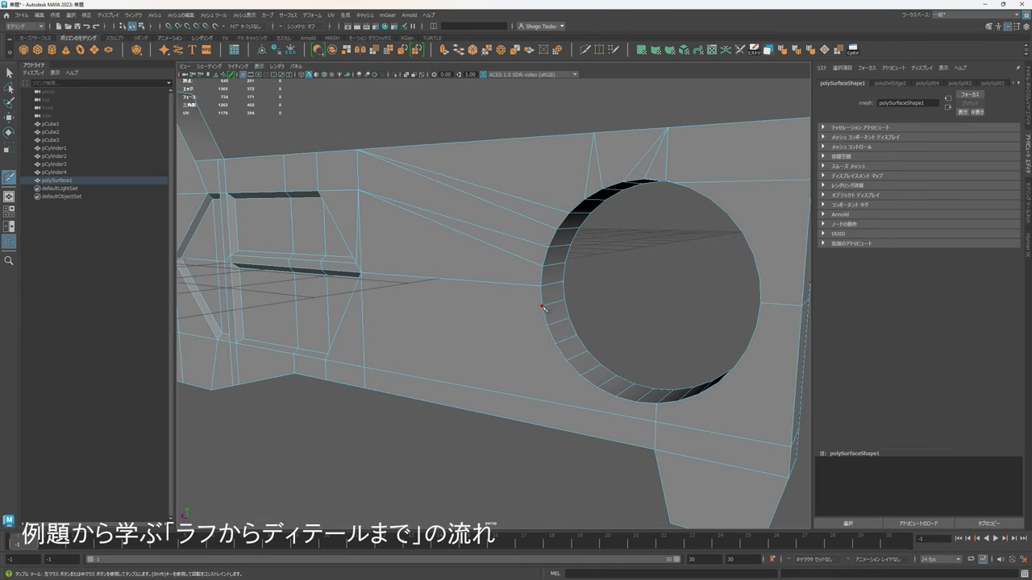
# Use Multi-Cut to connect the hole's inset-side rim vertices below the middle to the lower vertex beside the inset.
pyautogui.click(366, 369)
pyautogui.click(556, 345)
pyautogui.keyDown('alt'); pyautogui.moveTo(544, 365); pyautogui.dragTo(555, 324); pyautogui.keyUp('alt')
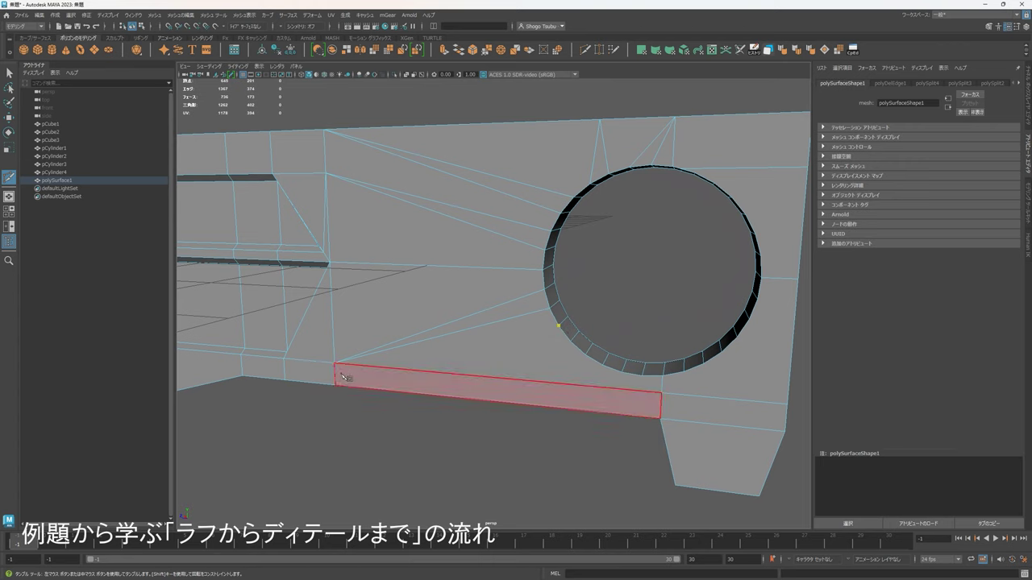
pyautogui.click(585, 355)
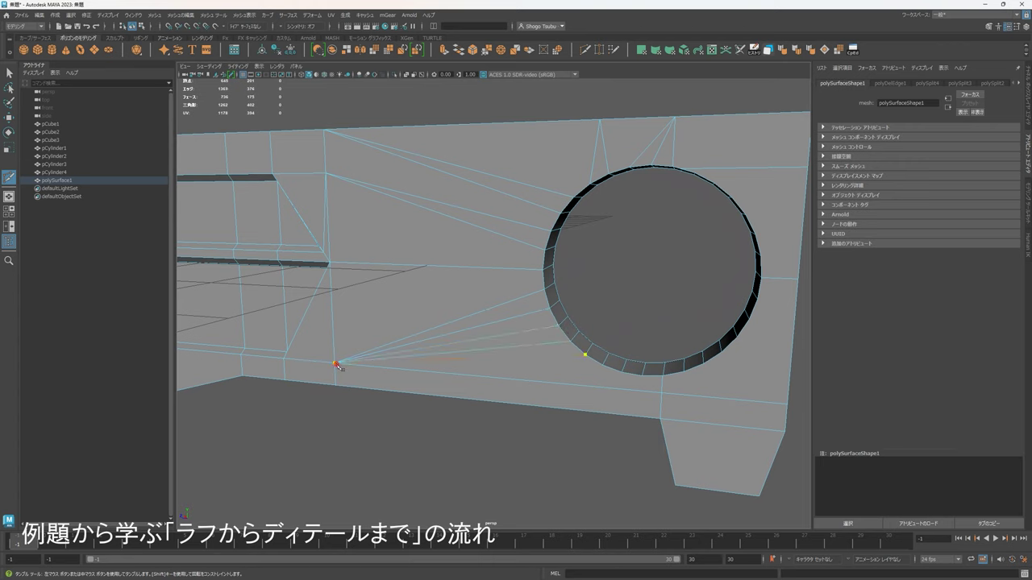
pyautogui.rightClick(522, 374)
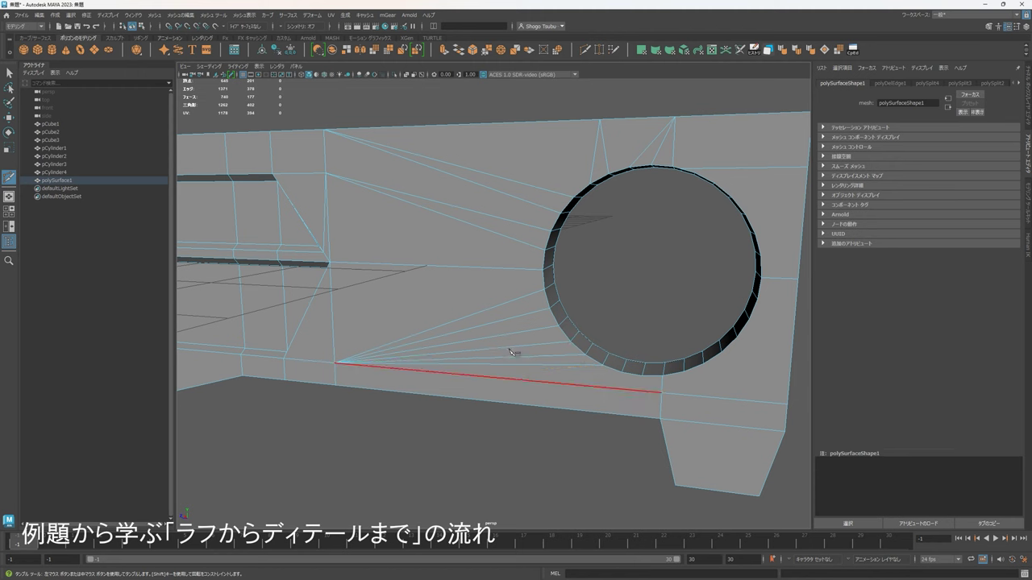
# Cut a new edge from the hole's lower rim to the panel's lower border, and connect neighbouring rim vertices to its crossing with the lower horizontal edge.
pyautogui.keyDown('alt'); pyautogui.moveTo(577, 366); pyautogui.dragTo(562, 337); pyautogui.keyUp('alt')
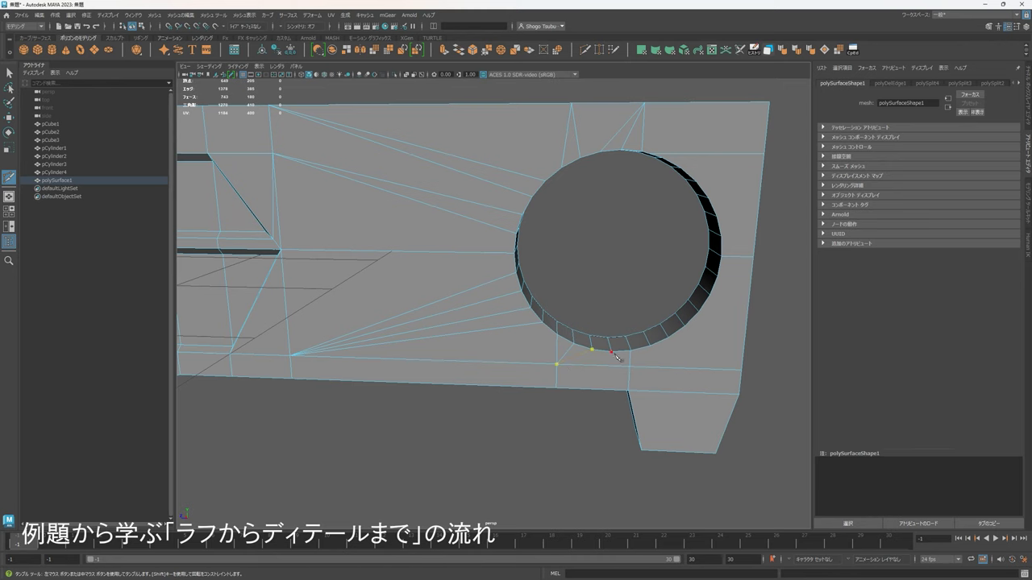
pyautogui.keyDown('alt'); pyautogui.moveTo(663, 366); pyautogui.dragTo(700, 356, button='right'); pyautogui.keyUp('alt')
pyautogui.keyDown('alt'); pyautogui.moveTo(700, 356); pyautogui.dragTo(634, 350); pyautogui.keyUp('alt')
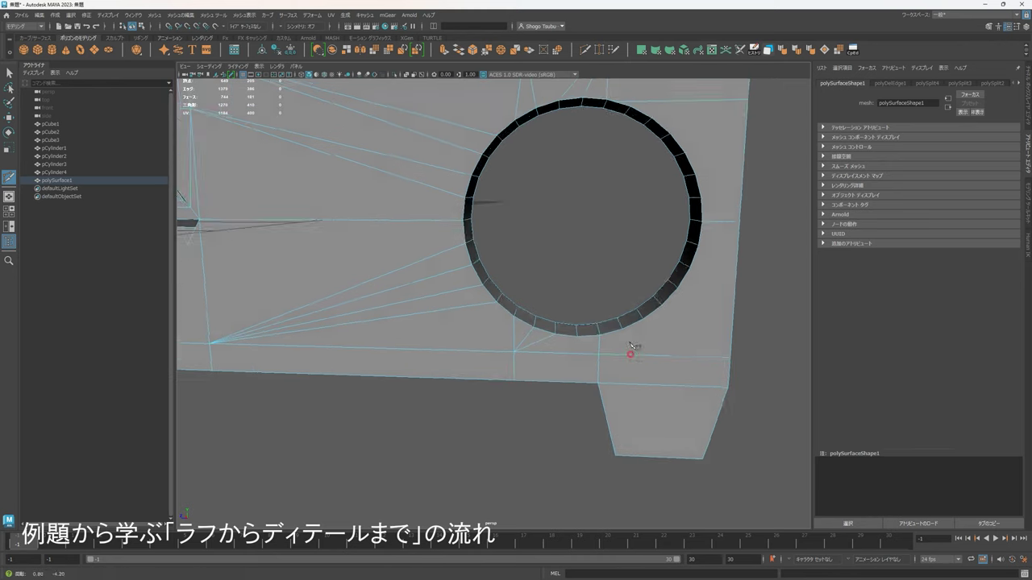
pyautogui.keyDown('alt'); pyautogui.moveTo(633, 349); pyautogui.dragTo(640, 348, button='right'); pyautogui.keyUp('alt')
# Connect the two bottom rim vertices beside the existing vertical edge to the junction on the lower horizontal edge above the leg.
pyautogui.keyDown('alt'); pyautogui.moveTo(640, 348); pyautogui.dragTo(563, 308); pyautogui.keyUp('alt')
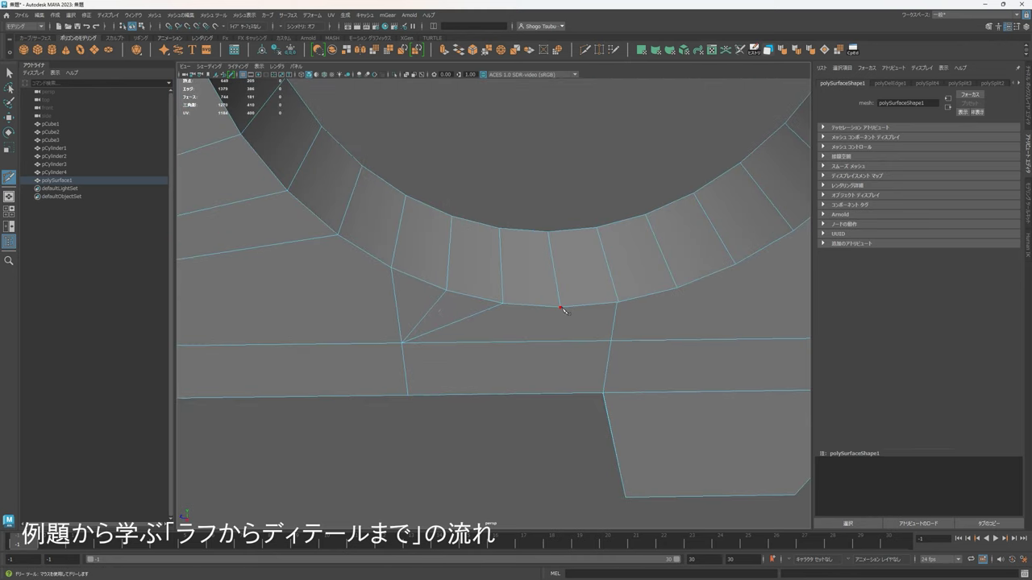
pyautogui.rightClick(637, 335)
pyautogui.keyDown('alt'); pyautogui.moveTo(636, 335); pyautogui.dragTo(687, 323, button='right'); pyautogui.keyUp('alt')
pyautogui.keyDown('alt'); pyautogui.moveTo(687, 323); pyautogui.dragTo(544, 343); pyautogui.keyUp('alt')
pyautogui.keyDown('alt'); pyautogui.moveTo(543, 343); pyautogui.dragTo(609, 344, button='right'); pyautogui.keyUp('alt')
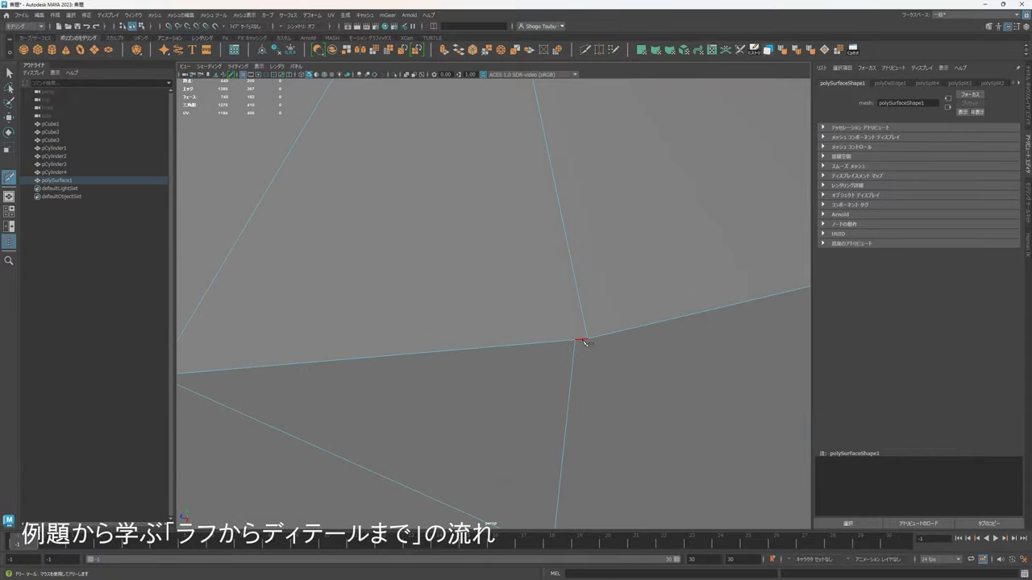
pyautogui.click(586, 342)
pyautogui.scroll(-4, 578, 345)
pyautogui.scroll(4, 521, 339)
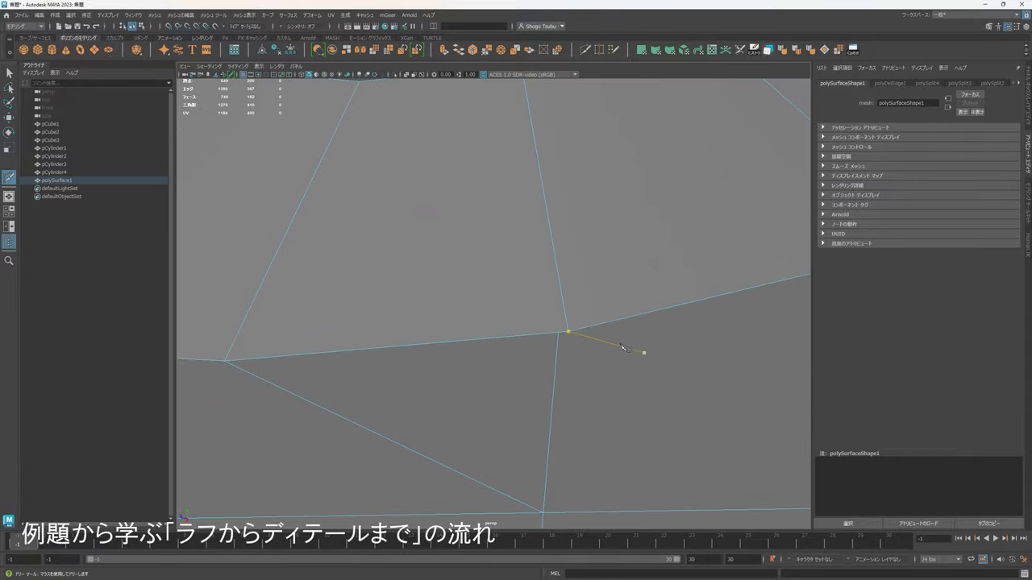
pyautogui.click(568, 332)
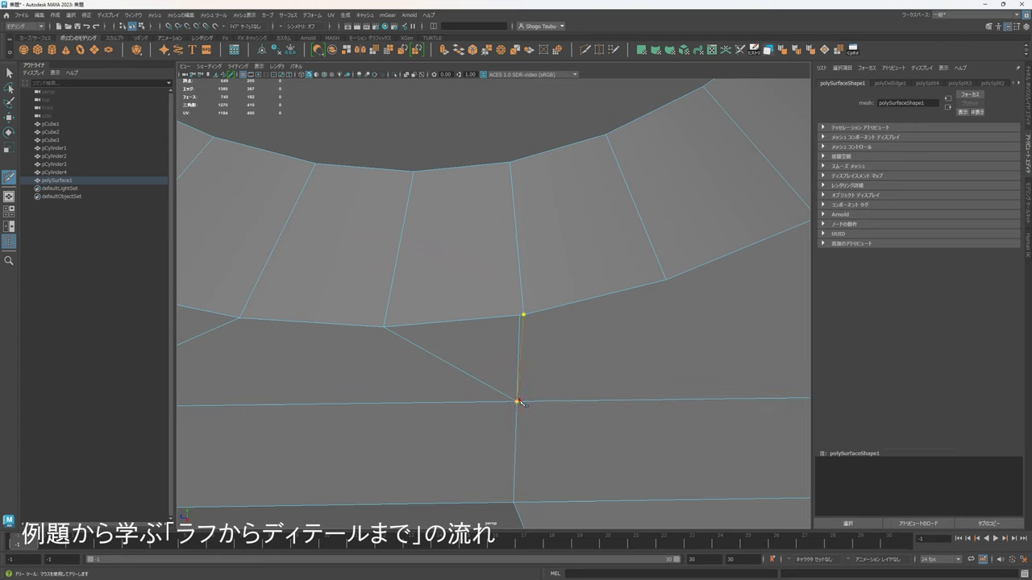
pyautogui.click(519, 400)
pyautogui.rightClick(574, 372)
pyautogui.scroll(-4, 504, 324)
pyautogui.scroll(2, 511, 328)
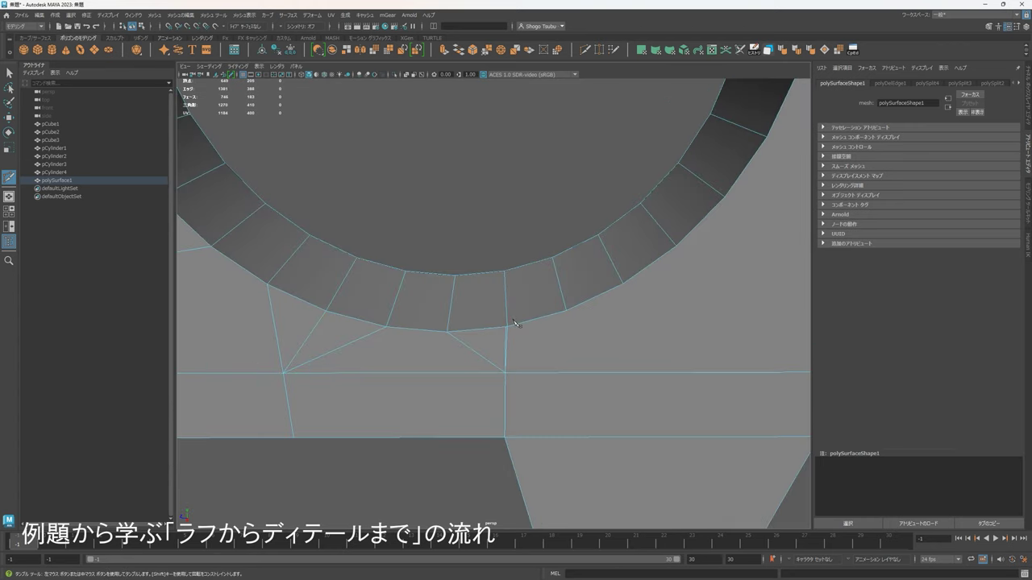
# Preview the panel smoothed and examine the hole's rim for pinched or broken topology.
pyautogui.press('q')
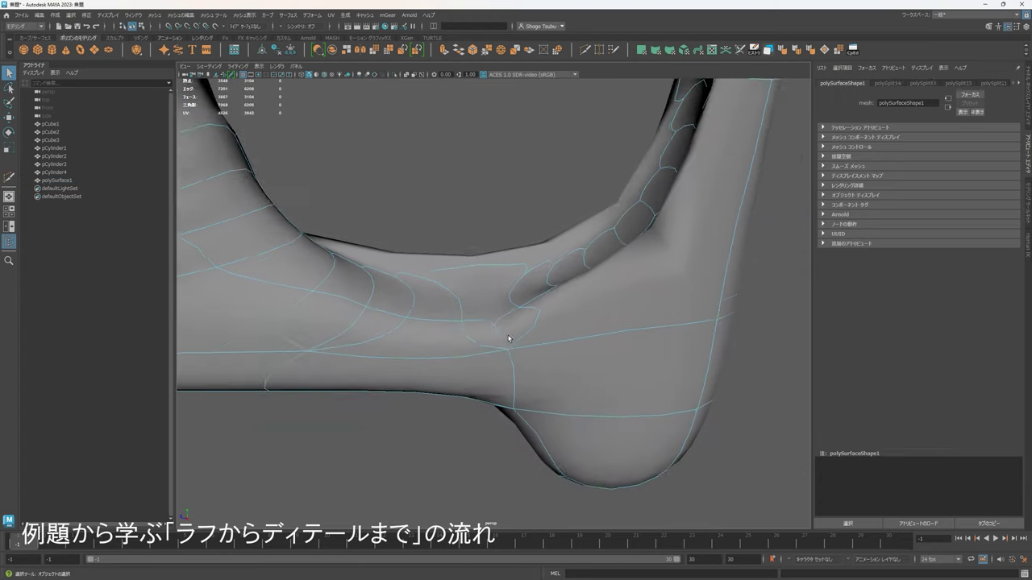
pyautogui.keyDown('alt'); pyautogui.moveTo(507, 341); pyautogui.dragTo(413, 220); pyautogui.keyUp('alt')
pyautogui.keyDown('alt'); pyautogui.moveTo(478, 234); pyautogui.dragTo(501, 318, button='middle'); pyautogui.keyUp('alt')
pyautogui.keyDown('alt'); pyautogui.moveTo(500, 287); pyautogui.dragTo(444, 247, button='right'); pyautogui.keyUp('alt')
pyautogui.keyDown('alt'); pyautogui.moveTo(541, 287); pyautogui.dragTo(503, 269, button='right'); pyautogui.keyUp('alt')
pyautogui.keyDown('alt'); pyautogui.moveTo(520, 266); pyautogui.dragTo(608, 290); pyautogui.keyUp('alt')
pyautogui.keyDown('alt'); pyautogui.moveTo(493, 295); pyautogui.dragTo(620, 318, button='right'); pyautogui.keyUp('alt')
# Merge the overlapping vertices on the hole's inset-side rim where the middle horizontal edge meets it.
pyautogui.click(499, 307)
pyautogui.press('1')
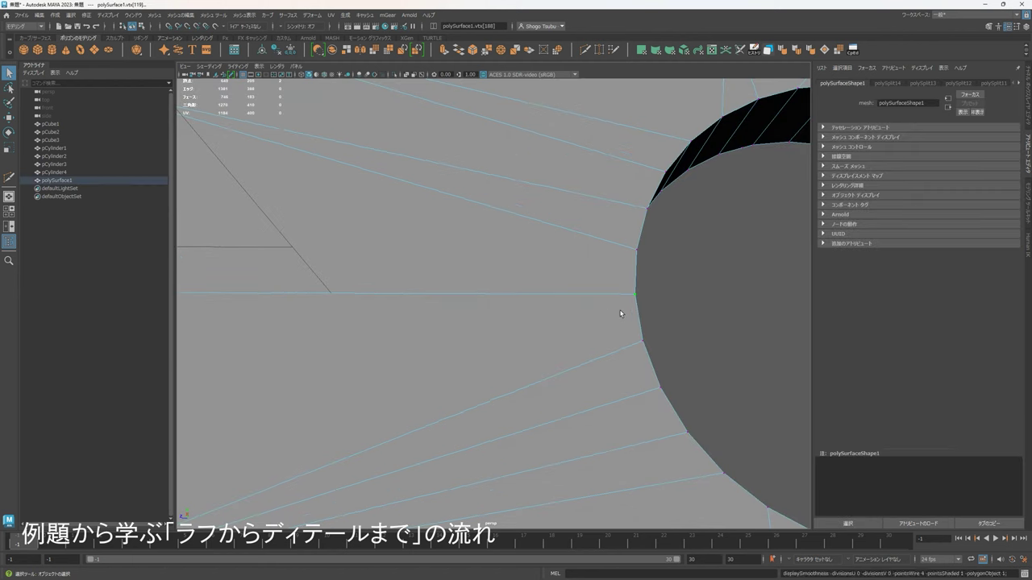
pyautogui.keyDown('alt'); pyautogui.moveTo(620, 318); pyautogui.dragTo(558, 355); pyautogui.keyUp('alt')
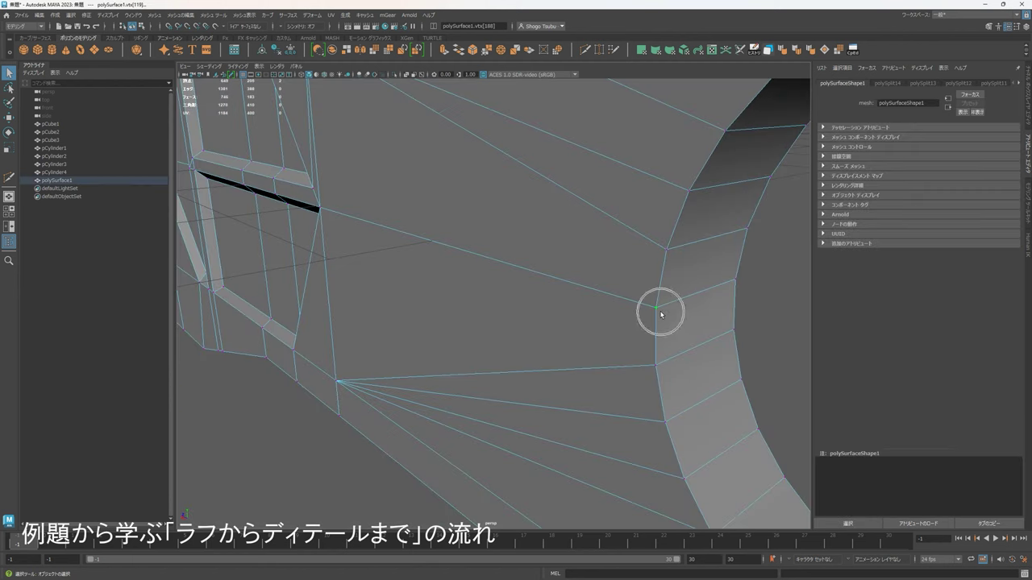
pyautogui.press('3')
pyautogui.keyDown('alt'); pyautogui.moveTo(661, 317); pyautogui.dragTo(594, 350, button='right'); pyautogui.keyUp('alt')
pyautogui.keyDown('alt'); pyautogui.moveTo(594, 350); pyautogui.dragTo(556, 339); pyautogui.keyUp('alt')
pyautogui.click(503, 50)
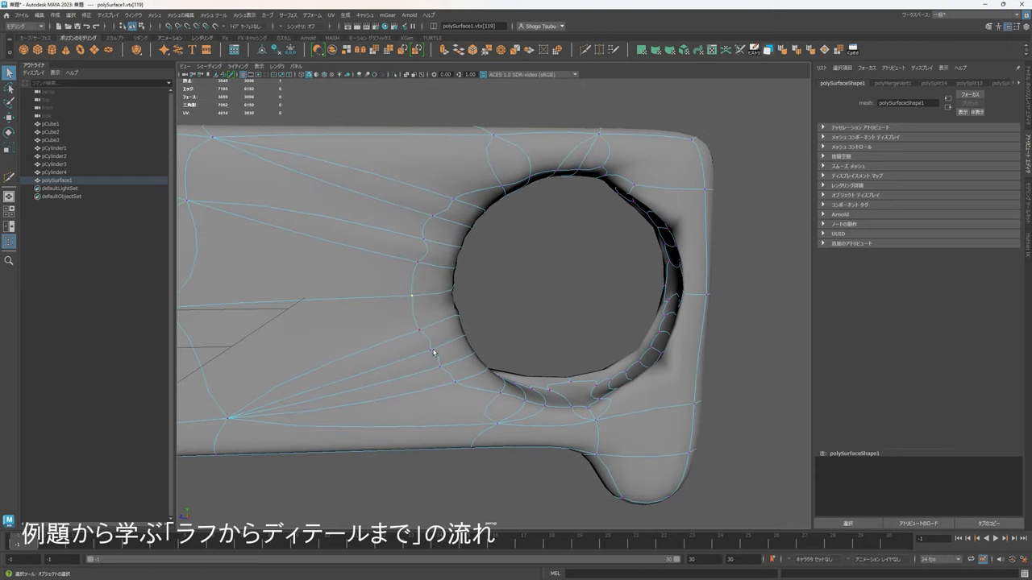
# Delete the horizontal edge running from the hole's upper rim to the panel's outer edge, returning the panel to unsmoothed display.
pyautogui.keyDown('alt'); pyautogui.moveTo(473, 281); pyautogui.dragTo(404, 294); pyautogui.keyUp('alt')
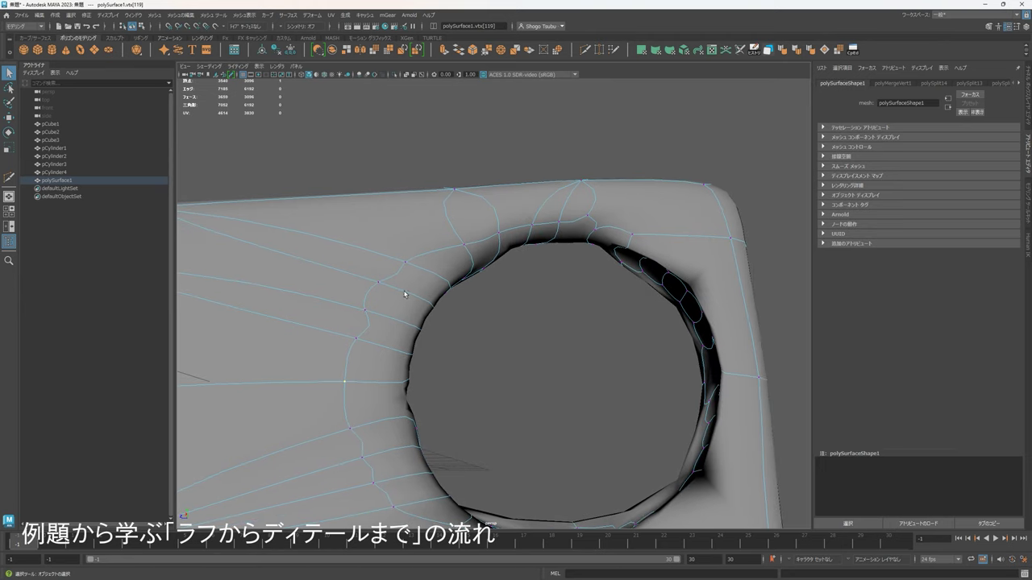
pyautogui.keyDown('alt'); pyautogui.moveTo(370, 315); pyautogui.dragTo(451, 292, button='middle'); pyautogui.keyUp('alt')
pyautogui.moveTo(449, 286); pyautogui.dragTo(455, 240, button='right')
pyautogui.click(466, 294)
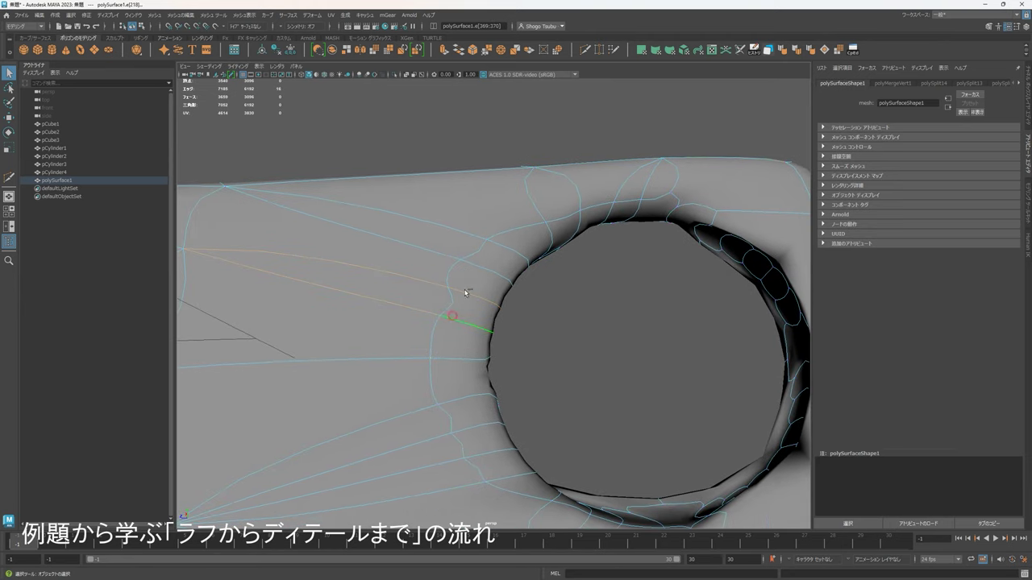
pyautogui.keyDown('alt'); pyautogui.moveTo(577, 241); pyautogui.dragTo(510, 241); pyautogui.keyUp('alt')
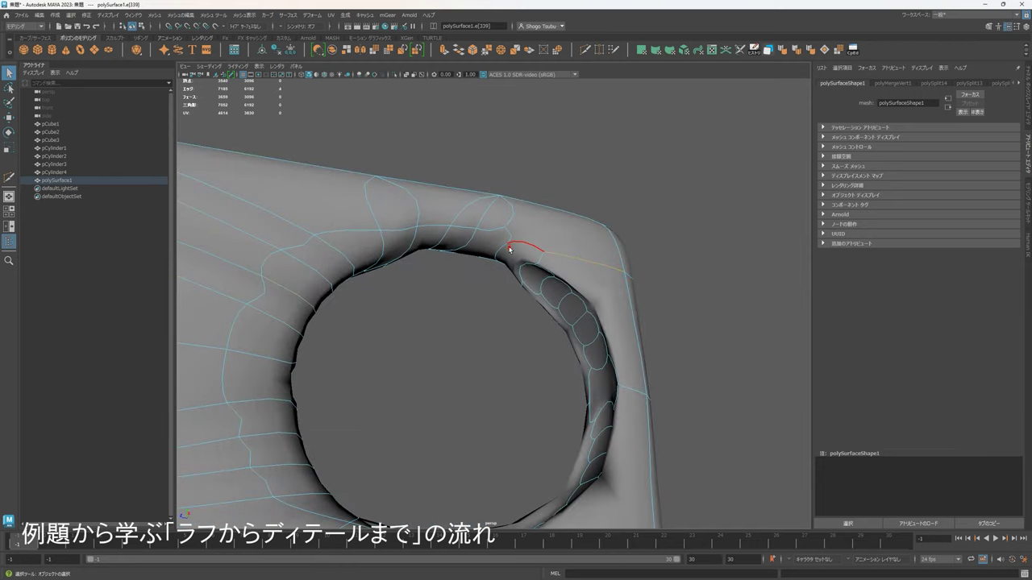
pyautogui.moveTo(521, 267)
pyautogui.keyDown('alt'); pyautogui.mouseDown()
pyautogui.moveTo(500, 289)
pyautogui.moveTo(524, 269)
pyautogui.mouseUp(); pyautogui.keyUp('alt')
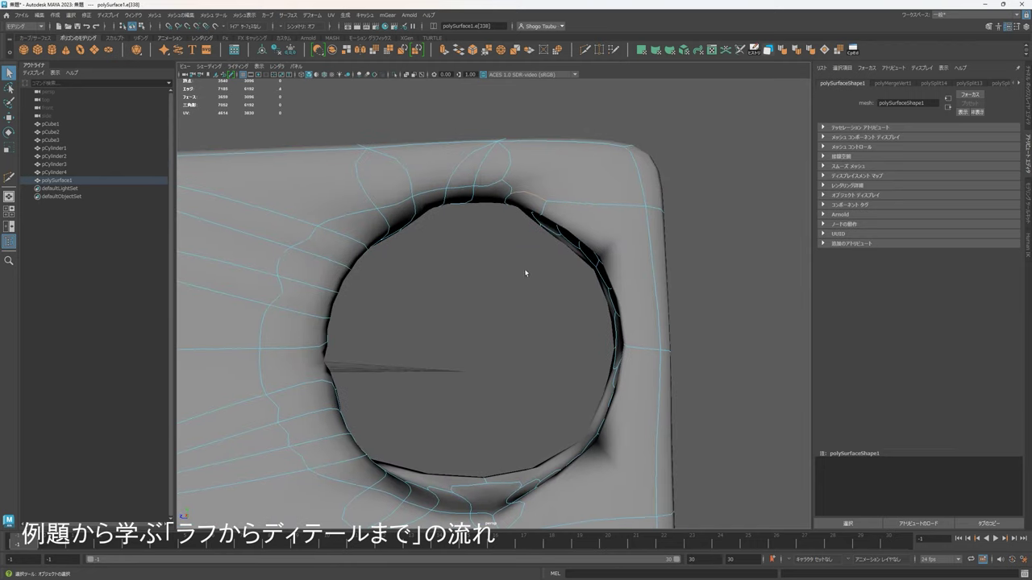
pyautogui.press('1')
pyautogui.keyDown('alt'); pyautogui.moveTo(530, 213); pyautogui.dragTo(540, 293, button='middle'); pyautogui.keyUp('alt')
pyautogui.keyDown('alt'); pyautogui.moveTo(541, 293); pyautogui.dragTo(555, 247); pyautogui.keyUp('alt')
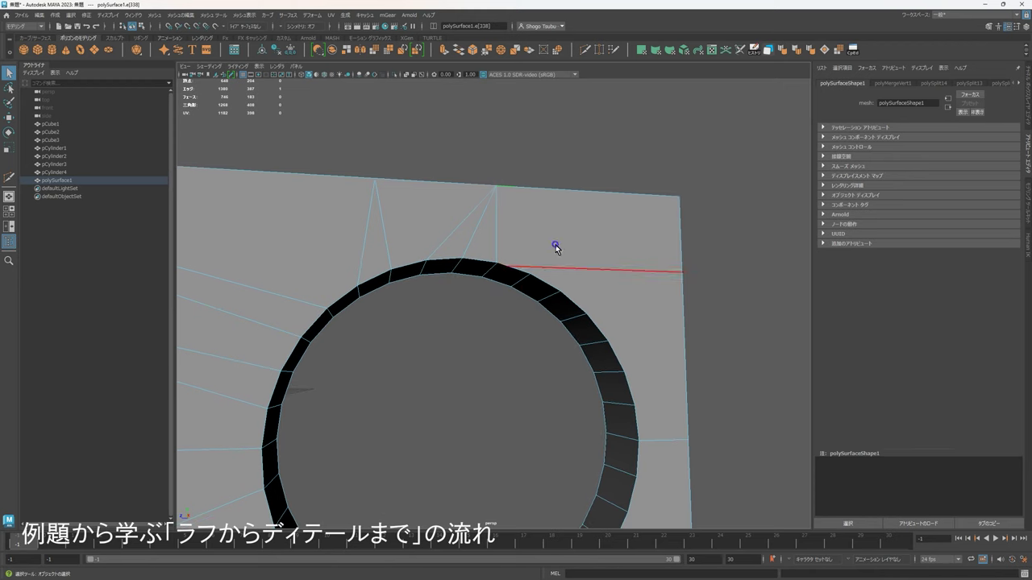
pyautogui.scroll(-4, 621, 284)
pyautogui.moveTo(621, 284)
pyautogui.keyDown('alt'); pyautogui.mouseDown()
pyautogui.moveTo(500, 302)
pyautogui.moveTo(624, 290)
pyautogui.mouseUp(); pyautogui.keyUp('alt')
pyautogui.keyDown('alt'); pyautogui.moveTo(622, 289); pyautogui.dragTo(603, 341, button='middle'); pyautogui.keyUp('alt')
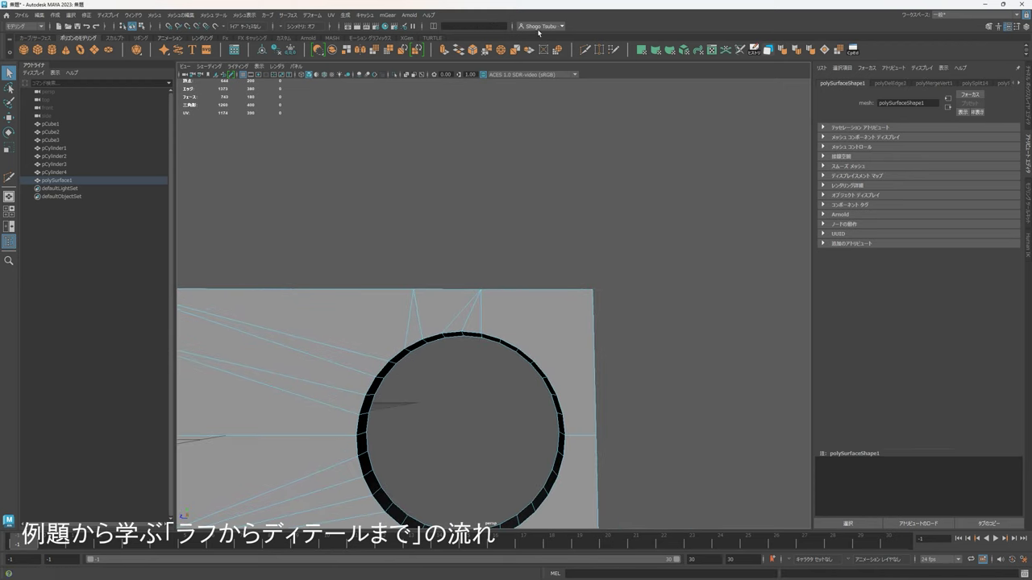
# Use Multi-Cut to connect the upper-edge vertex to the nearest hole rim vertex, beside the slightly offset vertical edge.
pyautogui.click(587, 51)
pyautogui.scroll(4, 505, 342)
pyautogui.keyDown('alt'); pyautogui.moveTo(505, 344); pyautogui.dragTo(530, 347); pyautogui.keyUp('alt')
pyautogui.scroll(6, 487, 388)
pyautogui.keyDown('alt'); pyautogui.moveTo(506, 371); pyautogui.dragTo(548, 300, button='middle'); pyautogui.keyUp('alt')
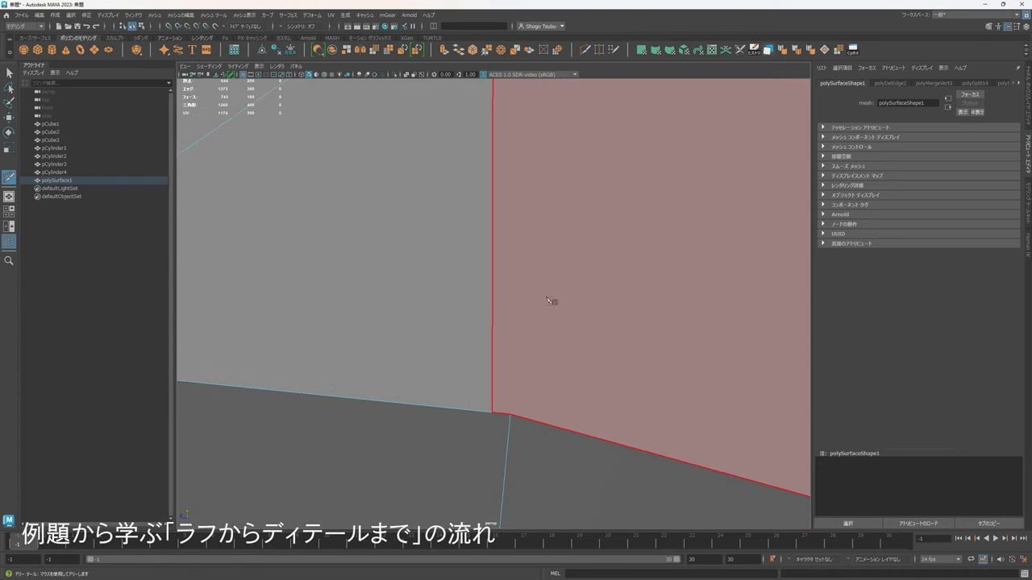
pyautogui.scroll(-5, 549, 302)
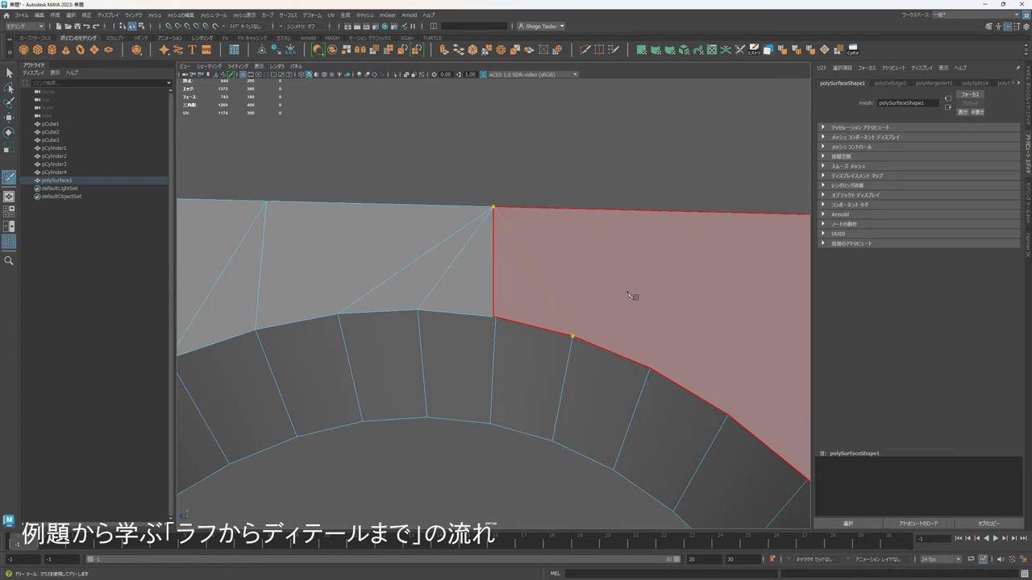
pyautogui.rightClick(507, 230)
# Delete the old offset vertical edge between the panel's upper edge and the hole's rim.
pyautogui.press('q')
pyautogui.moveTo(487, 246); pyautogui.dragTo(497, 218, button='right')
pyautogui.click(492, 281)
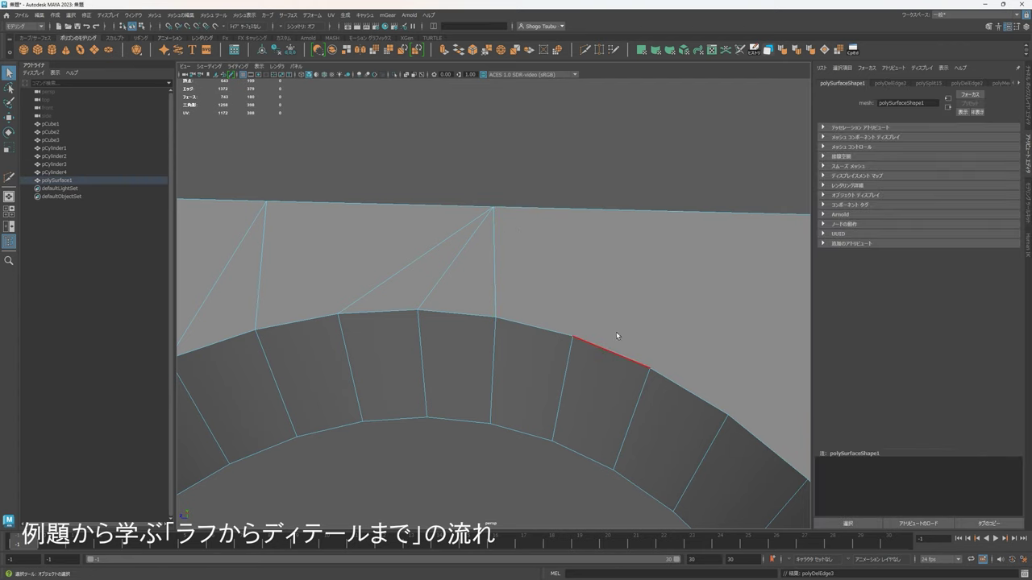
# Use Multi-Cut to connect the four rim vertices on the hole's upper outer side to the panel's upper outer corner.
pyautogui.scroll(-5, 618, 337)
pyautogui.keyDown('alt'); pyautogui.moveTo(569, 330); pyautogui.dragTo(578, 283); pyautogui.keyUp('alt')
pyautogui.keyDown('alt'); pyautogui.moveTo(578, 283); pyautogui.dragTo(584, 229, button='middle'); pyautogui.keyUp('alt')
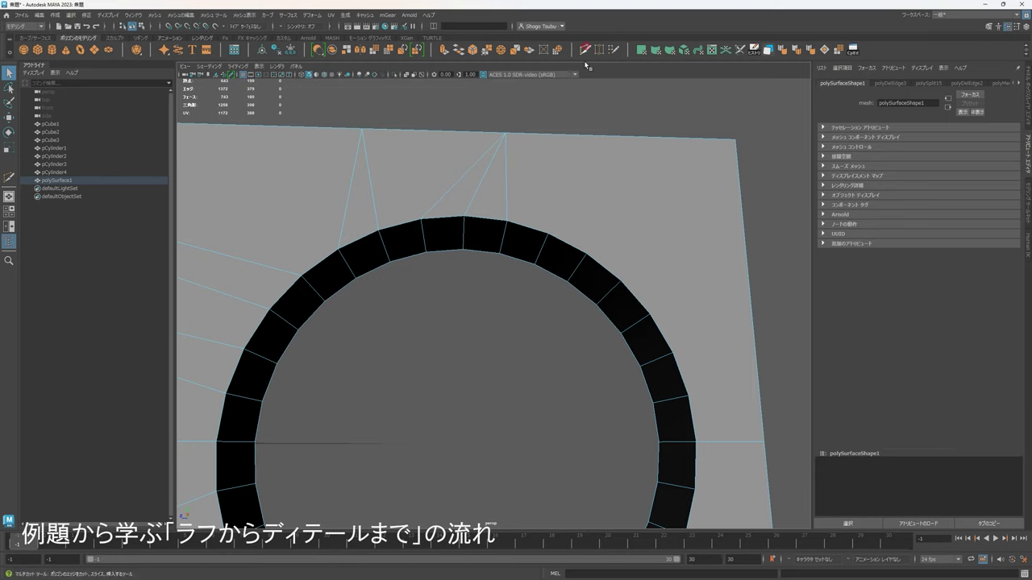
pyautogui.click(585, 50)
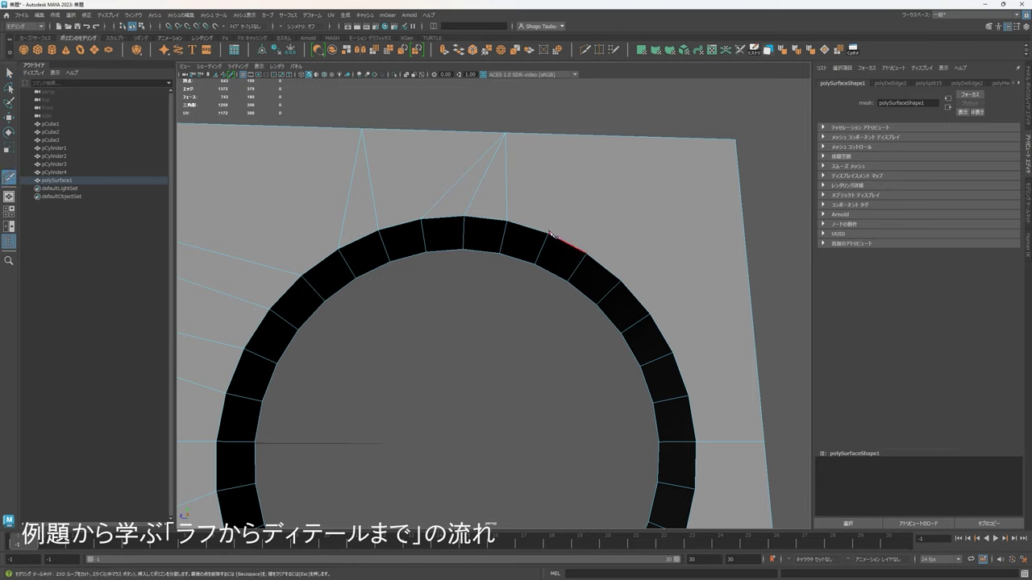
pyautogui.click(606, 254)
pyautogui.press('Return')
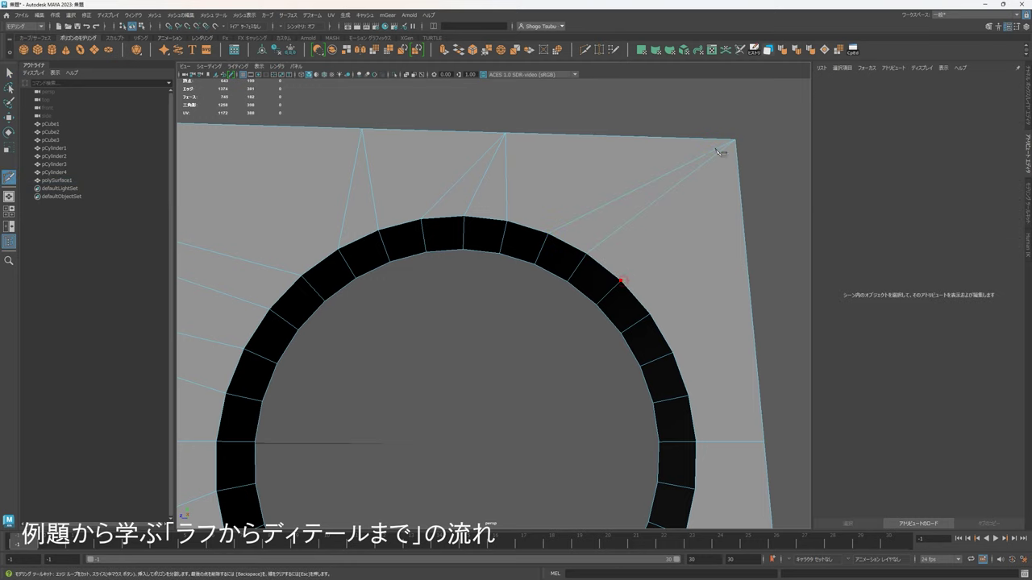
pyautogui.click(735, 140)
# Cut edges from a new point on the panel's outer edge above the middle to the two nearest rim vertices.
pyautogui.keyDown('alt'); pyautogui.moveTo(675, 341); pyautogui.dragTo(674, 334, button='middle'); pyautogui.keyUp('alt')
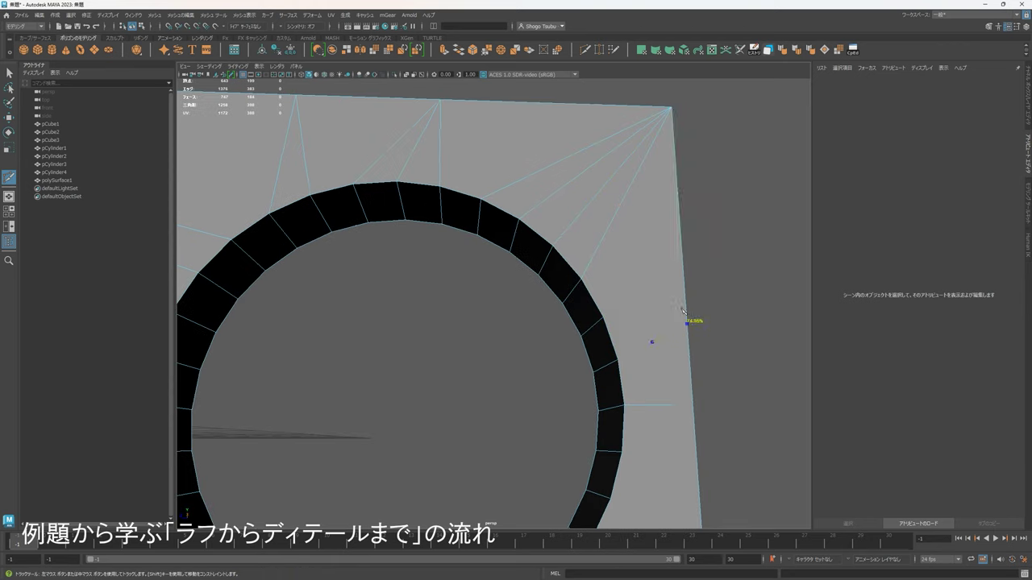
pyautogui.keyDown('alt'); pyautogui.moveTo(606, 320); pyautogui.dragTo(696, 294); pyautogui.keyUp('alt')
pyautogui.keyDown('alt'); pyautogui.moveTo(663, 326); pyautogui.dragTo(627, 362); pyautogui.keyUp('alt')
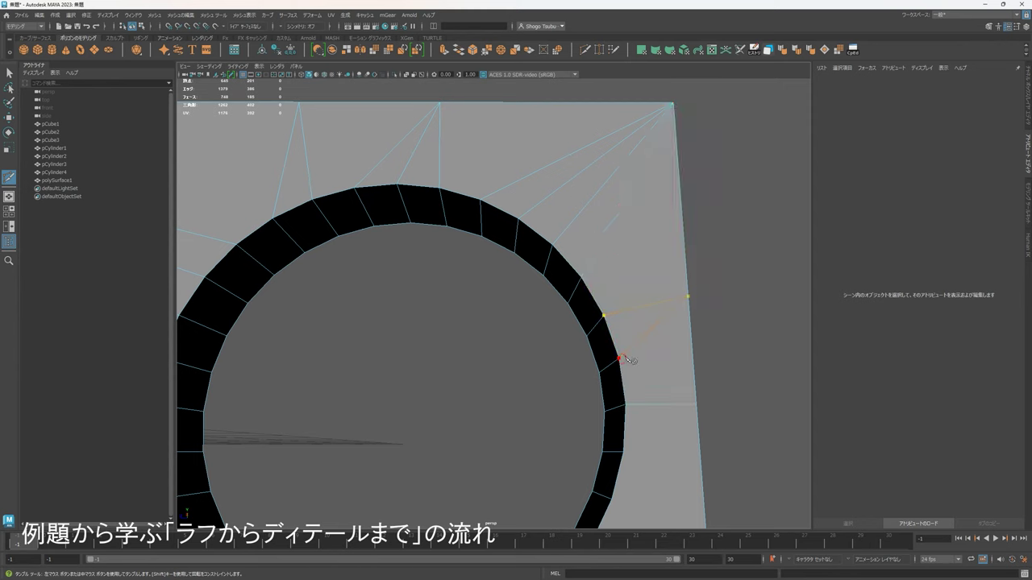
pyautogui.click(619, 359)
pyautogui.rightClick(634, 360)
# Connect two rim vertices below the middle to a new outer-edge point, and four lower ones to the outer end of the lower horizontal edge.
pyautogui.keyDown('alt'); pyautogui.moveTo(627, 390); pyautogui.dragTo(668, 386, button='right'); pyautogui.keyUp('alt')
pyautogui.keyDown('alt'); pyautogui.moveTo(615, 346); pyautogui.dragTo(570, 333); pyautogui.keyUp('alt')
pyautogui.keyDown('alt'); pyautogui.moveTo(628, 348); pyautogui.dragTo(574, 362); pyautogui.keyUp('alt')
pyautogui.click(620, 386)
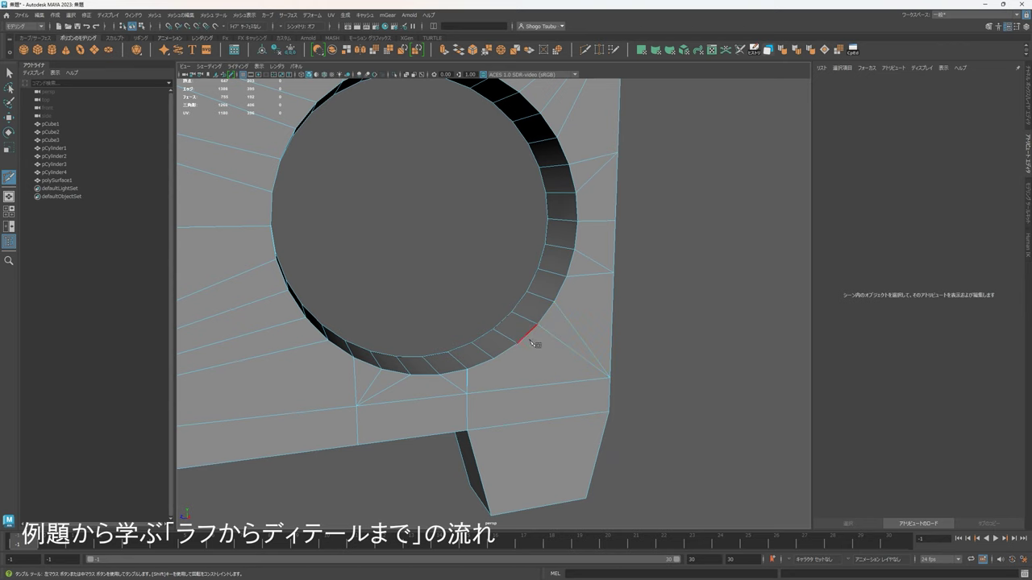
pyautogui.click(494, 361)
pyautogui.keyDown('alt'); pyautogui.moveTo(496, 362); pyautogui.dragTo(539, 379, button='right'); pyautogui.keyUp('alt')
pyautogui.keyDown('alt'); pyautogui.moveTo(539, 379); pyautogui.dragTo(536, 352); pyautogui.keyUp('alt')
# Delete the duplicate short vertical edge between the hole's lower rim and the lower horizontal edge.
pyautogui.press('q')
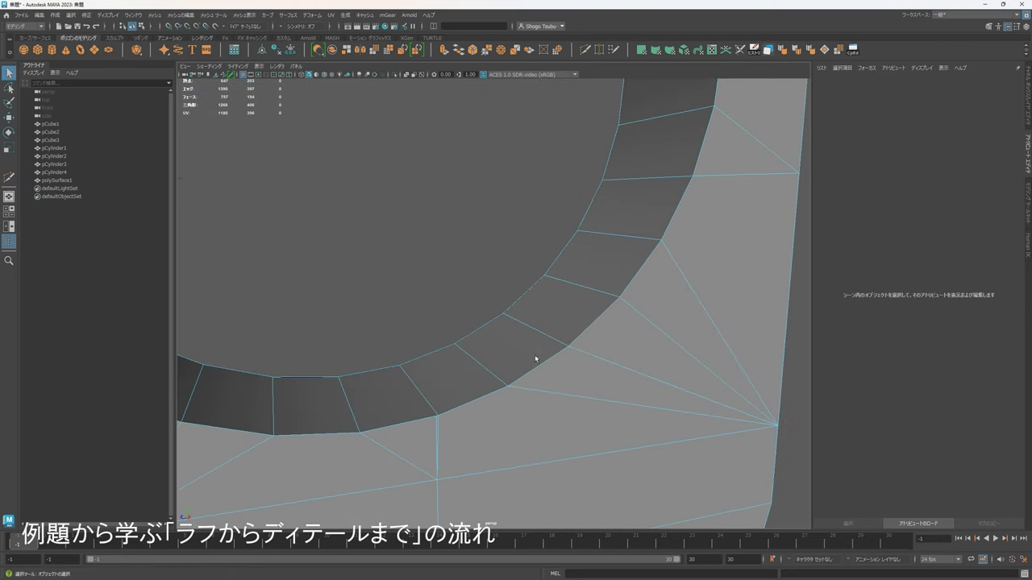
pyautogui.click(433, 442)
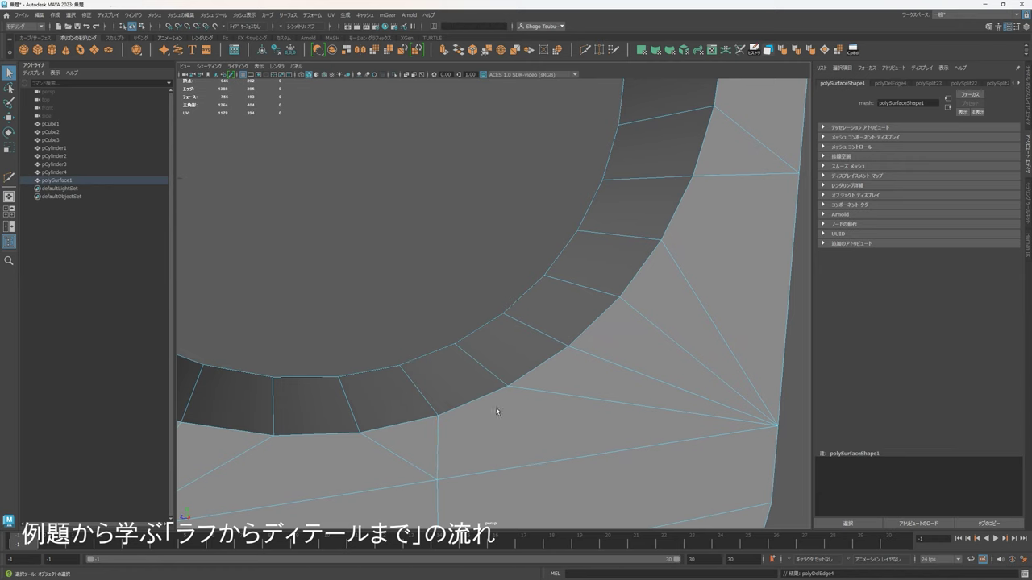
pyautogui.scroll(-5, 592, 388)
# Merge the overlapping vertices on the hole's outer-side rim near the middle horizontal edge.
pyautogui.keyDown('alt'); pyautogui.moveTo(561, 282); pyautogui.dragTo(562, 424, button='middle'); pyautogui.keyUp('alt')
pyautogui.scroll(2, 562, 415)
pyautogui.keyDown('alt'); pyautogui.moveTo(567, 393); pyautogui.dragTo(588, 341); pyautogui.keyUp('alt')
pyautogui.click(600, 353)
pyautogui.keyDown('alt'); pyautogui.moveTo(601, 341); pyautogui.dragTo(681, 384, button='right'); pyautogui.keyUp('alt')
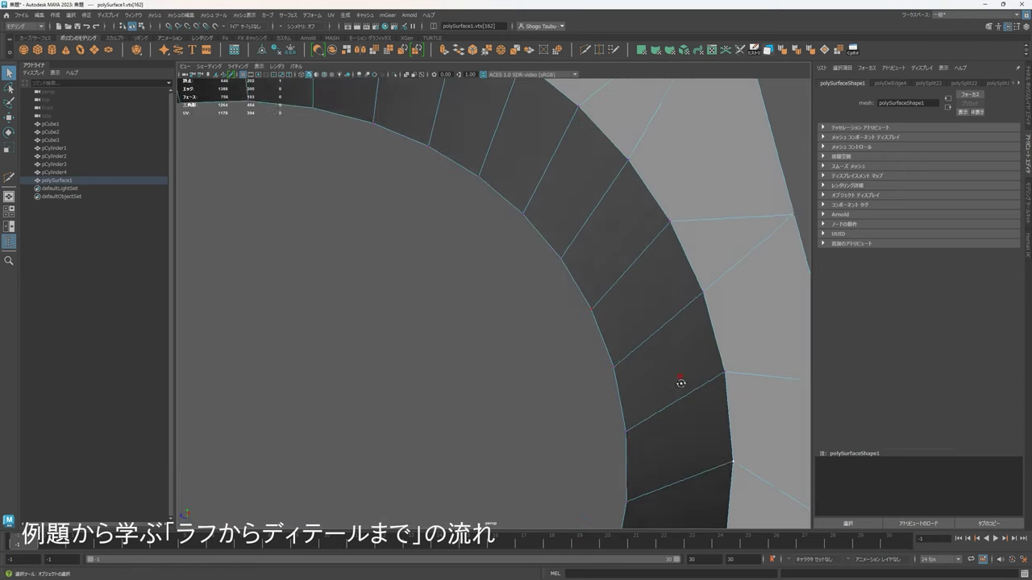
pyautogui.moveTo(681, 383)
pyautogui.keyDown('alt'); pyautogui.mouseDown()
pyautogui.moveTo(698, 404)
pyautogui.moveTo(620, 274)
pyautogui.moveTo(588, 133)
pyautogui.mouseUp(); pyautogui.keyUp('alt')
pyautogui.press('3')
pyautogui.keyDown('shift'); pyautogui.click(652, 410); pyautogui.keyUp('shift')
pyautogui.click(499, 50)
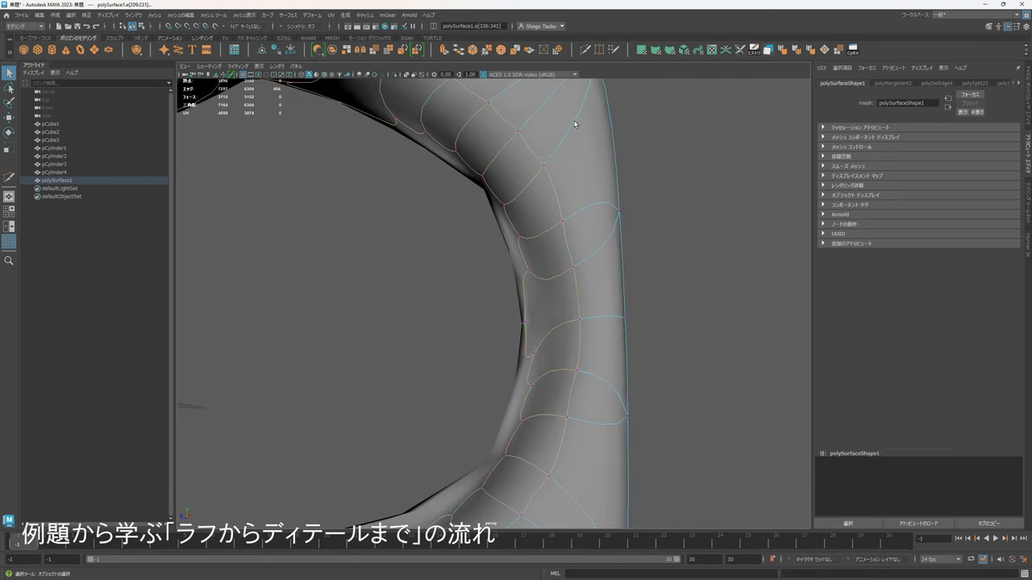
# Turn off the panel's smooth preview, return to object mode and delete the panel's construction history.
pyautogui.scroll(-5, 582, 242)
pyautogui.keyDown('alt'); pyautogui.moveTo(589, 317); pyautogui.dragTo(544, 288); pyautogui.keyUp('alt')
pyautogui.press('1')
pyautogui.press('F8')
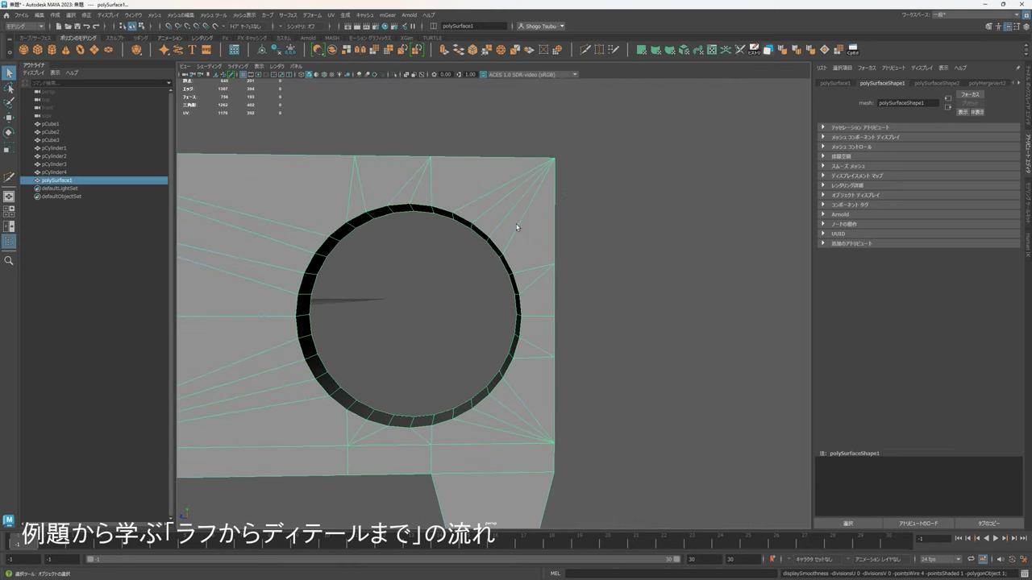
pyautogui.click(39, 14)
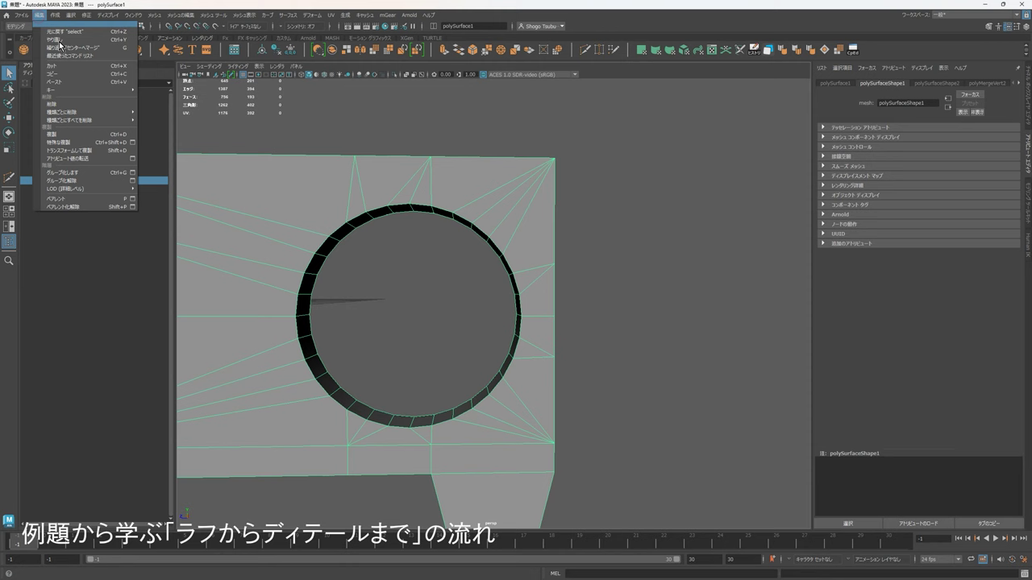
pyautogui.click(167, 112)
pyautogui.press('f')
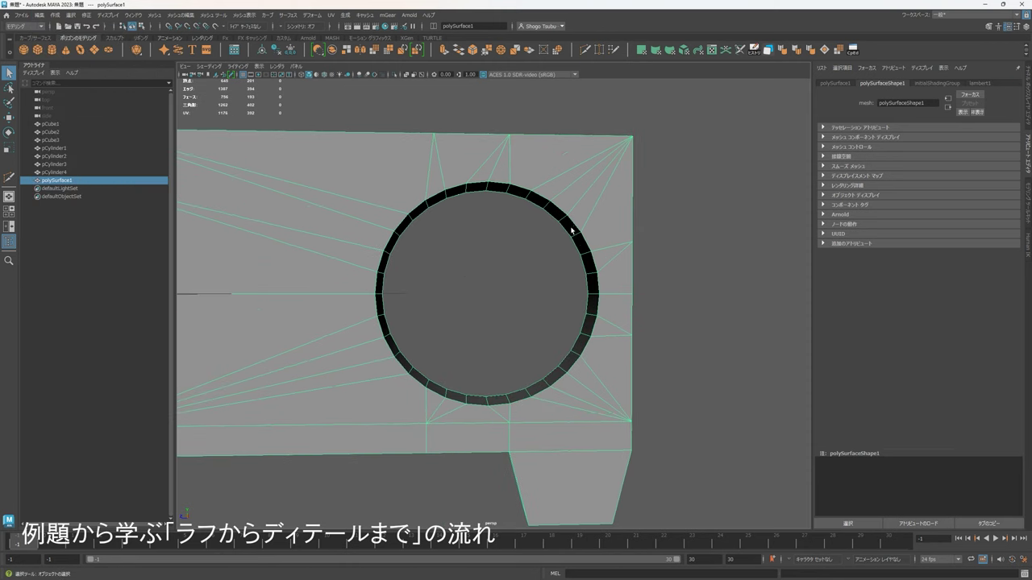
# Check the hole's rim edge loop and surrounding surface with smooth preview on and off.
pyautogui.press('3')
pyautogui.keyDown('alt'); pyautogui.moveTo(638, 306); pyautogui.dragTo(564, 302); pyautogui.keyUp('alt')
pyautogui.press('F8')
pyautogui.keyDown('alt'); pyautogui.moveTo(527, 179); pyautogui.dragTo(402, 154); pyautogui.keyUp('alt')
pyautogui.press('1')
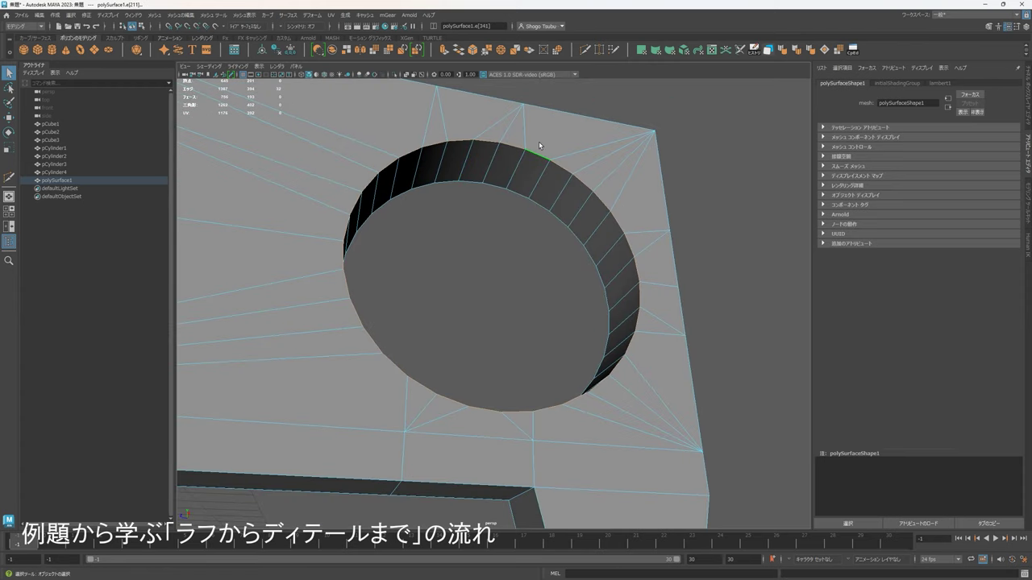
pyautogui.keyDown('alt'); pyautogui.moveTo(534, 156); pyautogui.dragTo(551, 256); pyautogui.keyUp('alt')
pyautogui.press('3')
pyautogui.keyDown('alt'); pyautogui.moveTo(562, 394); pyautogui.dragTo(599, 387); pyautogui.keyUp('alt')
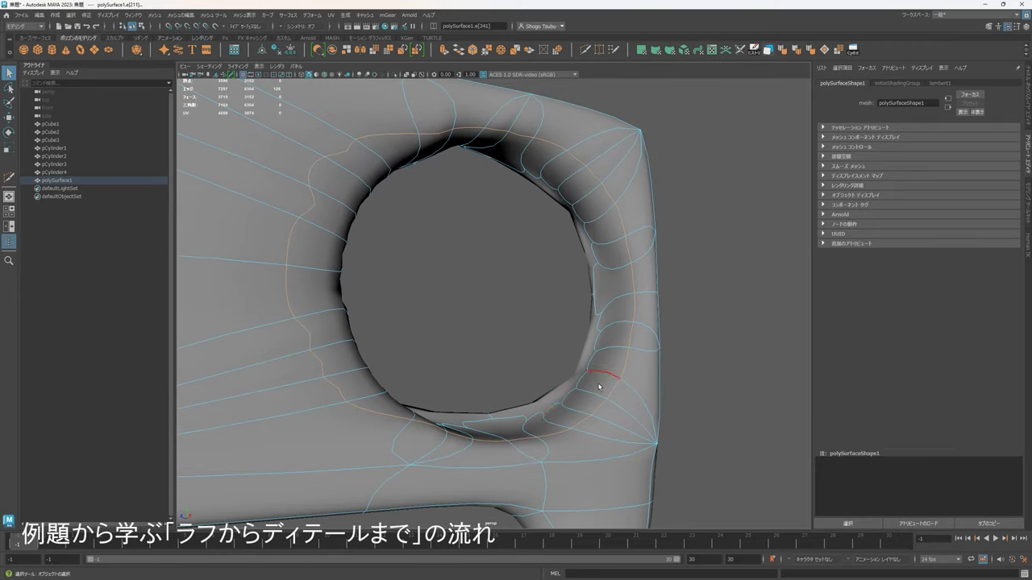
pyautogui.keyDown('alt'); pyautogui.moveTo(568, 248); pyautogui.dragTo(573, 271); pyautogui.keyUp('alt')
pyautogui.press('1')
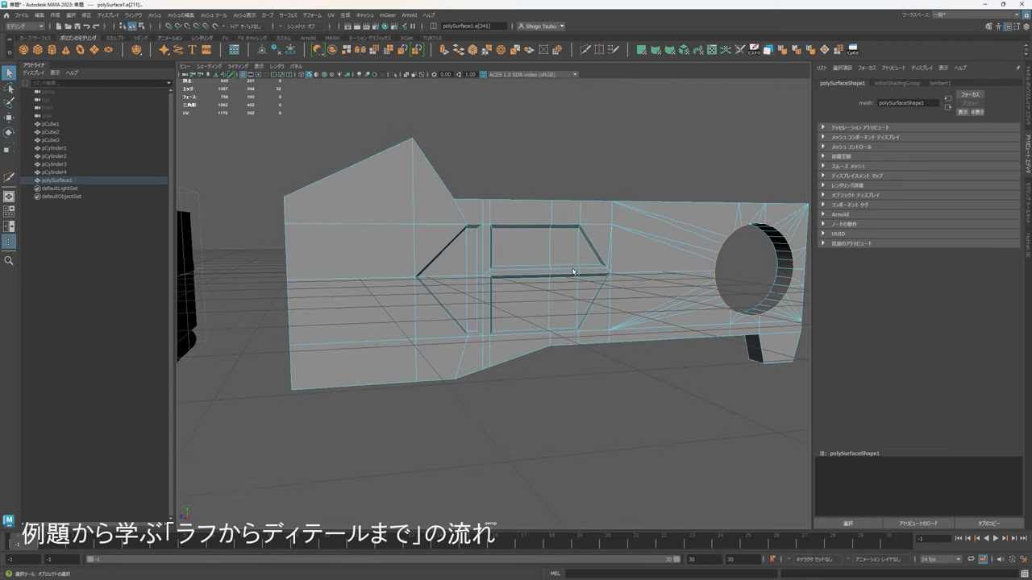
# Examine the original assembly's side panel and the small cylinders that pass through it.
pyautogui.click(644, 143)
pyautogui.keyDown('alt'); pyautogui.moveTo(670, 218); pyautogui.dragTo(617, 225, button='right'); pyautogui.keyUp('alt')
pyautogui.keyDown('alt'); pyautogui.moveTo(617, 225); pyautogui.dragTo(777, 234, button='middle'); pyautogui.keyUp('alt')
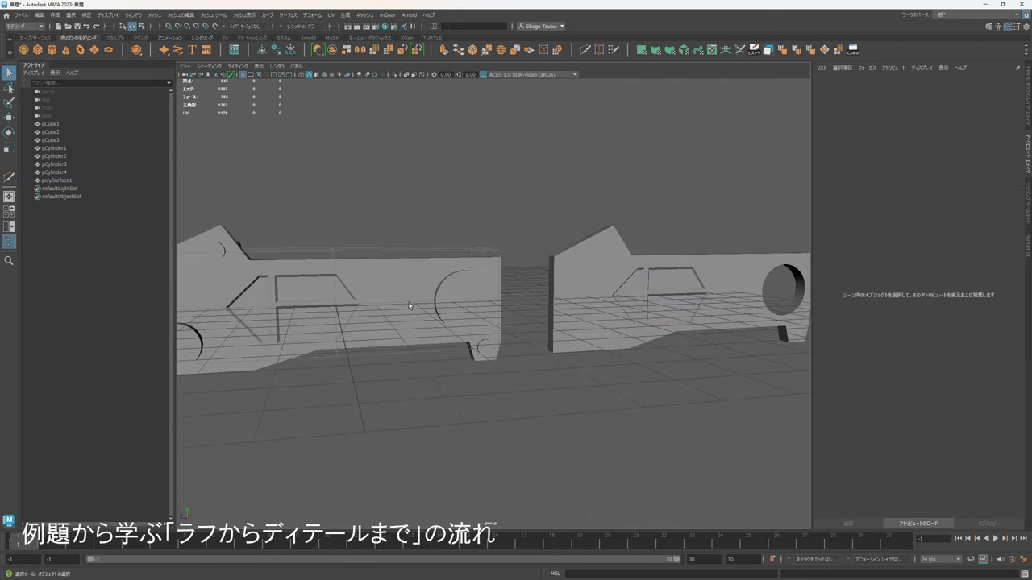
pyautogui.keyDown('alt'); pyautogui.moveTo(411, 301); pyautogui.dragTo(597, 271); pyautogui.keyUp('alt')
pyautogui.click(426, 300)
pyautogui.keyDown('alt'); pyautogui.moveTo(401, 290); pyautogui.dragTo(643, 244, button='middle'); pyautogui.keyUp('alt')
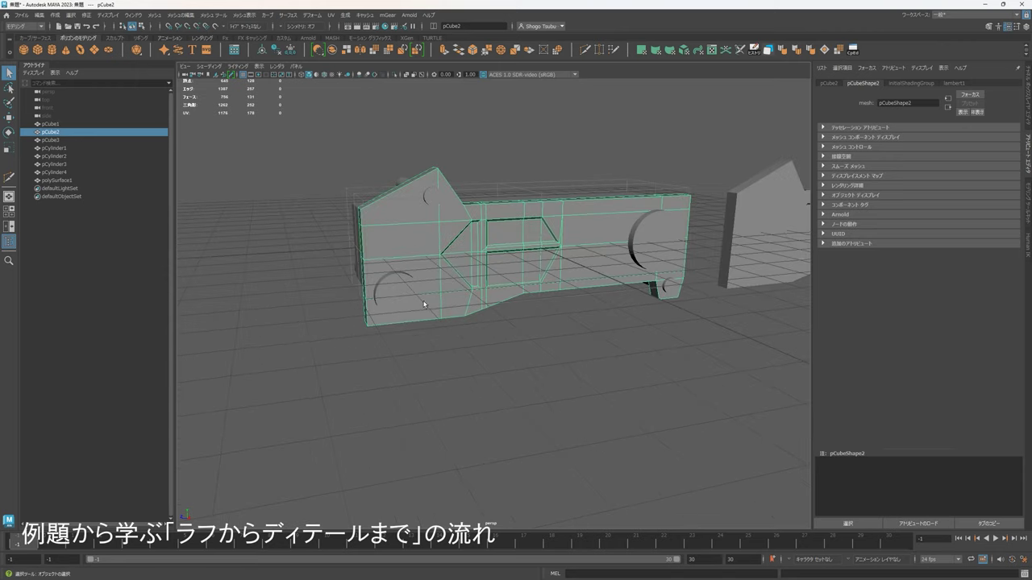
pyautogui.click(388, 283)
pyautogui.keyDown('alt'); pyautogui.moveTo(387, 229); pyautogui.dragTo(442, 284, button='middle'); pyautogui.keyUp('alt')
pyautogui.keyDown('alt'); pyautogui.moveTo(442, 284); pyautogui.dragTo(516, 285, button='right'); pyautogui.keyUp('alt')
pyautogui.click(450, 196)
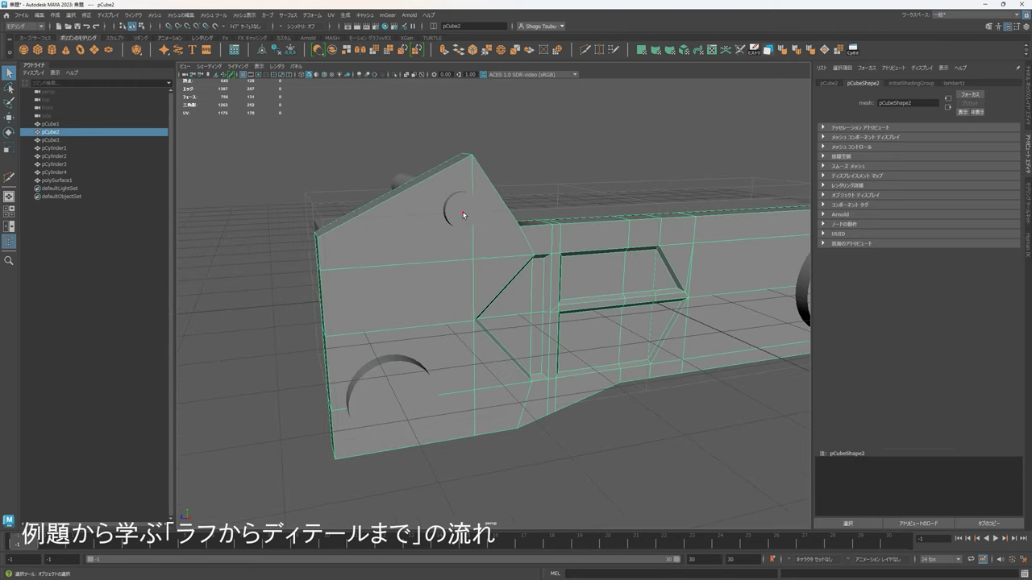
pyautogui.click(463, 214)
pyautogui.keyDown('alt'); pyautogui.moveTo(601, 228); pyautogui.dragTo(294, 232, button='middle'); pyautogui.keyUp('alt')
pyautogui.keyDown('shift'); pyautogui.click(556, 343); pyautogui.keyUp('shift')
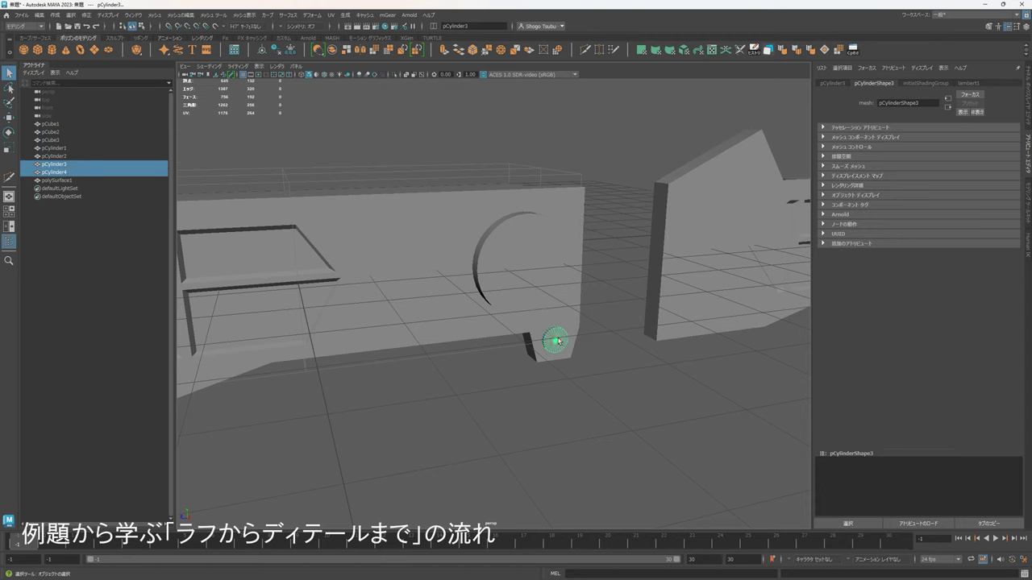
pyautogui.keyDown('alt'); pyautogui.moveTo(557, 343); pyautogui.dragTo(461, 316, button='right'); pyautogui.keyUp('alt')
pyautogui.keyDown('alt'); pyautogui.moveTo(594, 313); pyautogui.dragTo(366, 305, button='middle'); pyautogui.keyUp('alt')
pyautogui.keyDown('alt'); pyautogui.moveTo(590, 288); pyautogui.dragTo(594, 274); pyautogui.keyUp('alt')
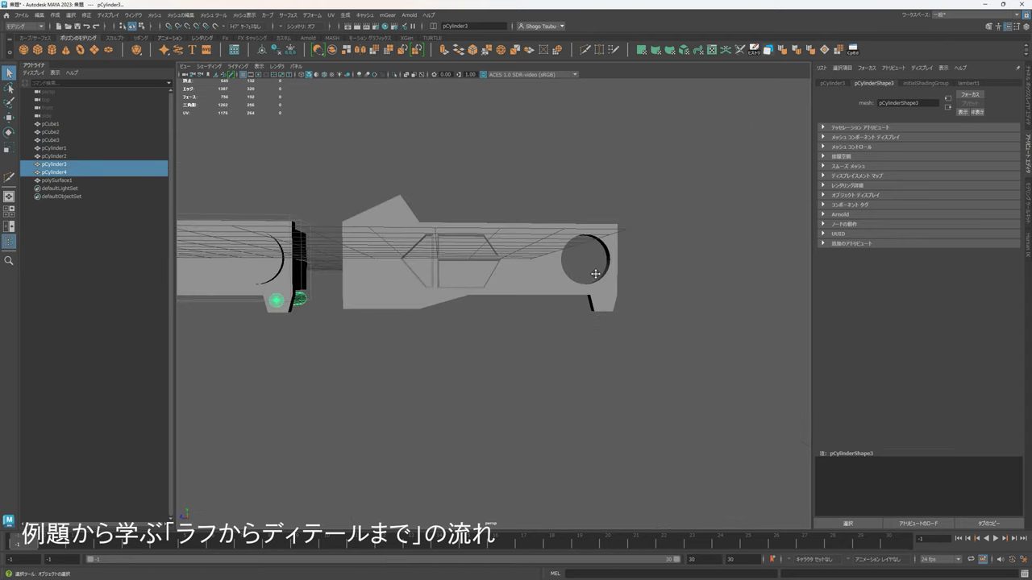
# Compare the side panel with the cut hole against the original assembly from several angles.
pyautogui.keyDown('alt'); pyautogui.moveTo(594, 274); pyautogui.dragTo(567, 294, button='middle'); pyautogui.keyUp('alt')
pyautogui.keyDown('alt'); pyautogui.moveTo(516, 282); pyautogui.dragTo(452, 262, button='right'); pyautogui.keyUp('alt')
pyautogui.click(504, 241)
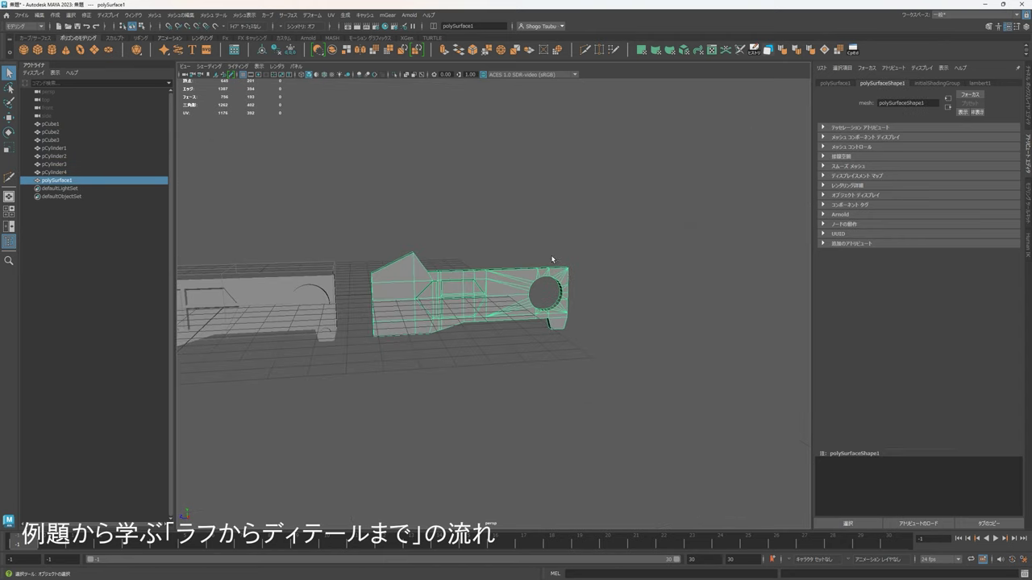
pyautogui.keyDown('alt'); pyautogui.moveTo(553, 260); pyautogui.dragTo(490, 292); pyautogui.keyUp('alt')
pyautogui.keyDown('alt'); pyautogui.moveTo(490, 292); pyautogui.dragTo(553, 310, button='middle'); pyautogui.keyUp('alt')
pyautogui.moveTo(570, 359); pyautogui.dragTo(590, 367)
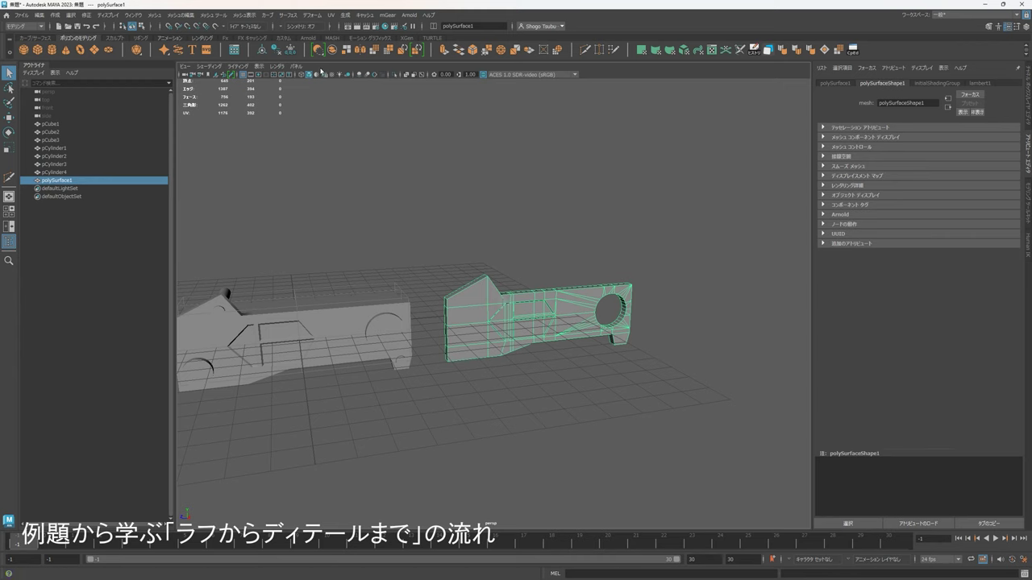
pyautogui.keyDown('alt'); pyautogui.moveTo(418, 273); pyautogui.dragTo(581, 225); pyautogui.keyUp('alt')
pyautogui.click(367, 120)
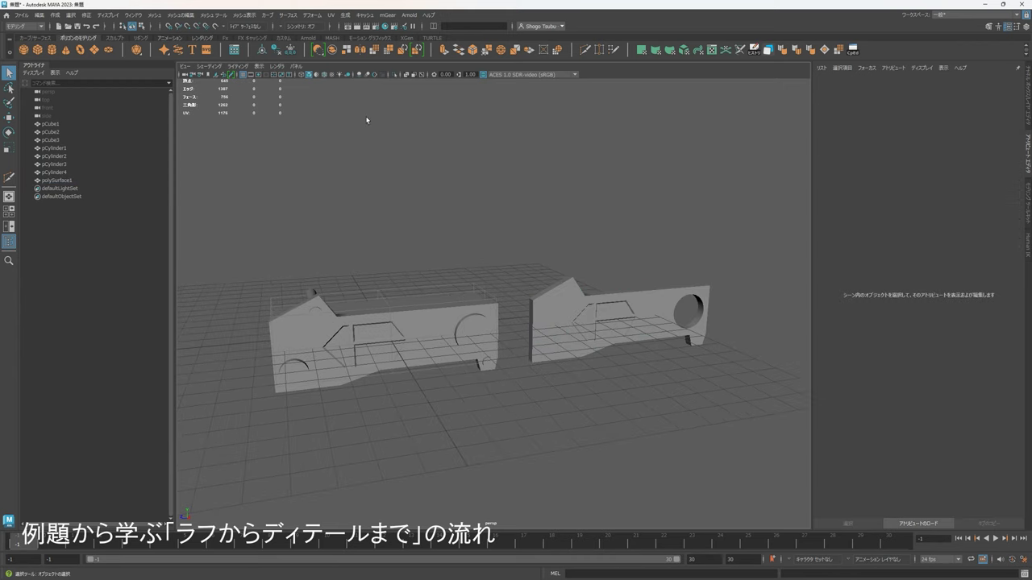
# Turn on Wireframe on Shaded and select the original assembly's side panel.
pyautogui.click(325, 75)
pyautogui.keyDown('alt'); pyautogui.moveTo(545, 249); pyautogui.dragTo(600, 230, button='right'); pyautogui.keyUp('alt')
pyautogui.click(667, 340)
pyautogui.keyDown('alt'); pyautogui.moveTo(669, 343); pyautogui.dragTo(641, 400, button='right'); pyautogui.keyUp('alt')
pyautogui.keyDown('alt'); pyautogui.moveTo(641, 399); pyautogui.dragTo(578, 412, button='middle'); pyautogui.keyUp('alt')
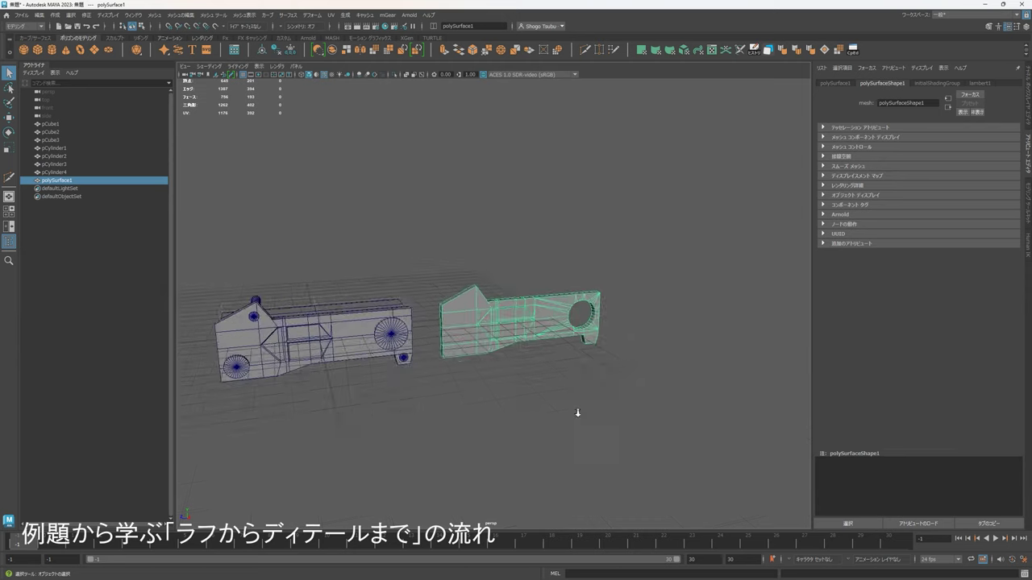
pyautogui.keyDown('alt'); pyautogui.moveTo(578, 412); pyautogui.dragTo(571, 405, button='right'); pyautogui.keyUp('alt')
pyautogui.click(571, 404)
pyautogui.keyDown('alt'); pyautogui.moveTo(379, 374); pyautogui.dragTo(569, 350, button='middle'); pyautogui.keyUp('alt')
pyautogui.click(423, 289)
pyautogui.keyDown('alt'); pyautogui.moveTo(428, 295); pyautogui.dragTo(448, 336, button='right'); pyautogui.keyUp('alt')
pyautogui.keyDown('alt'); pyautogui.moveTo(448, 336); pyautogui.dragTo(440, 336); pyautogui.keyUp('alt')
# Duplicate the complete original assembly and move the copy along X so that its side panel sits at about -10.
pyautogui.press('w')
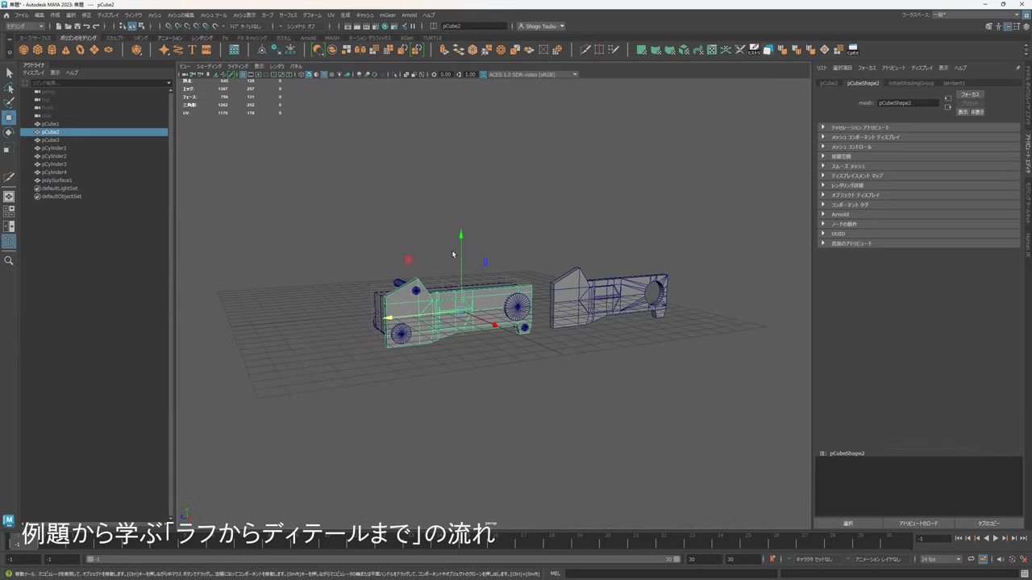
pyautogui.keyDown('alt'); pyautogui.moveTo(461, 235); pyautogui.dragTo(504, 379); pyautogui.keyUp('alt')
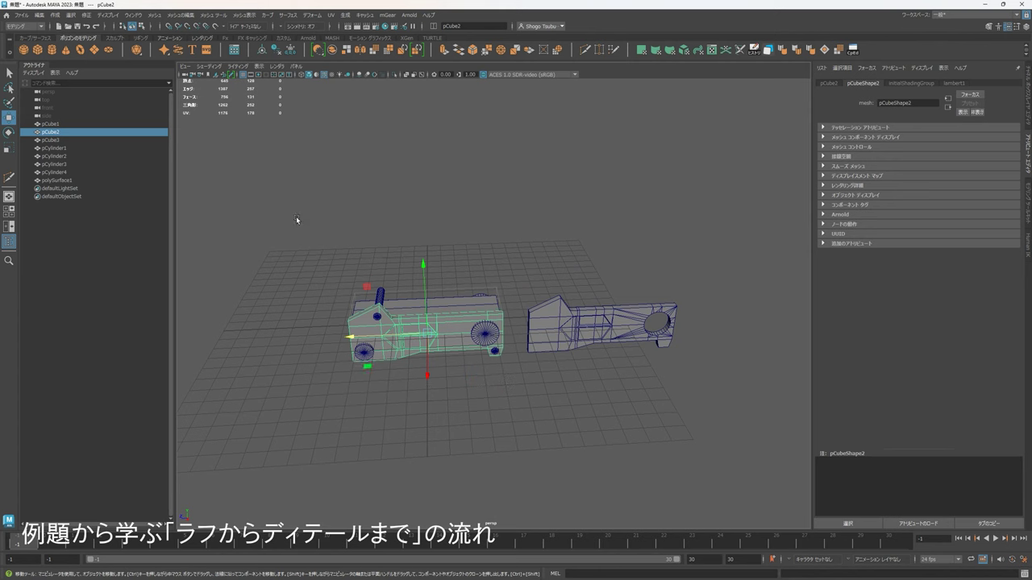
pyautogui.moveTo(297, 220); pyautogui.dragTo(511, 367)
pyautogui.keyDown('alt'); pyautogui.moveTo(516, 329); pyautogui.dragTo(600, 333); pyautogui.keyUp('alt')
pyautogui.hotkey('ctrl', 'd')
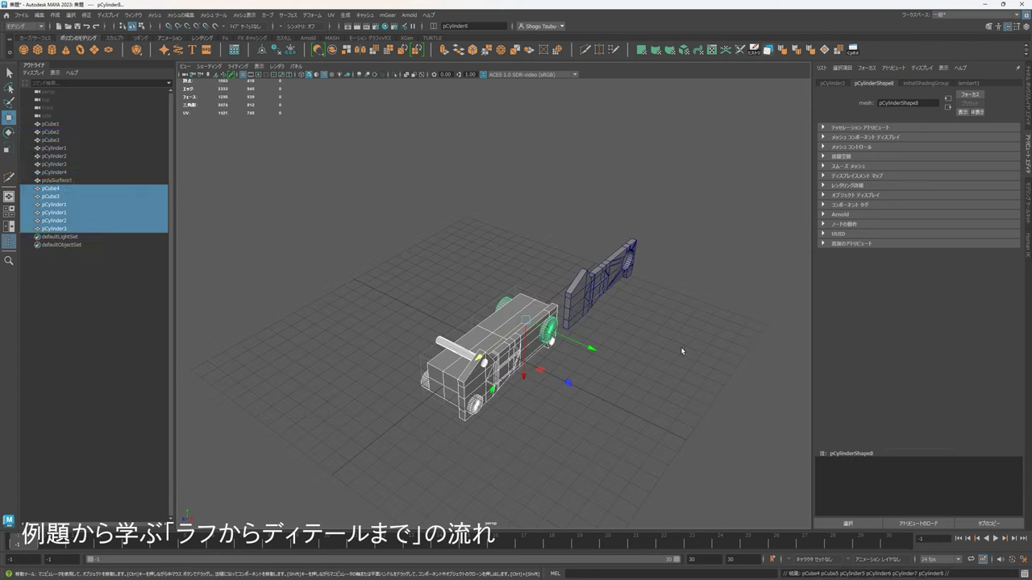
pyautogui.keyDown('shift'); pyautogui.moveTo(673, 345); pyautogui.dragTo(617, 358, button='right'); pyautogui.keyUp('shift')
pyautogui.moveTo(589, 350); pyautogui.dragTo(452, 288)
pyautogui.keyDown('alt'); pyautogui.moveTo(637, 372); pyautogui.dragTo(552, 341); pyautogui.keyUp('alt')
pyautogui.scroll(4, 552, 341)
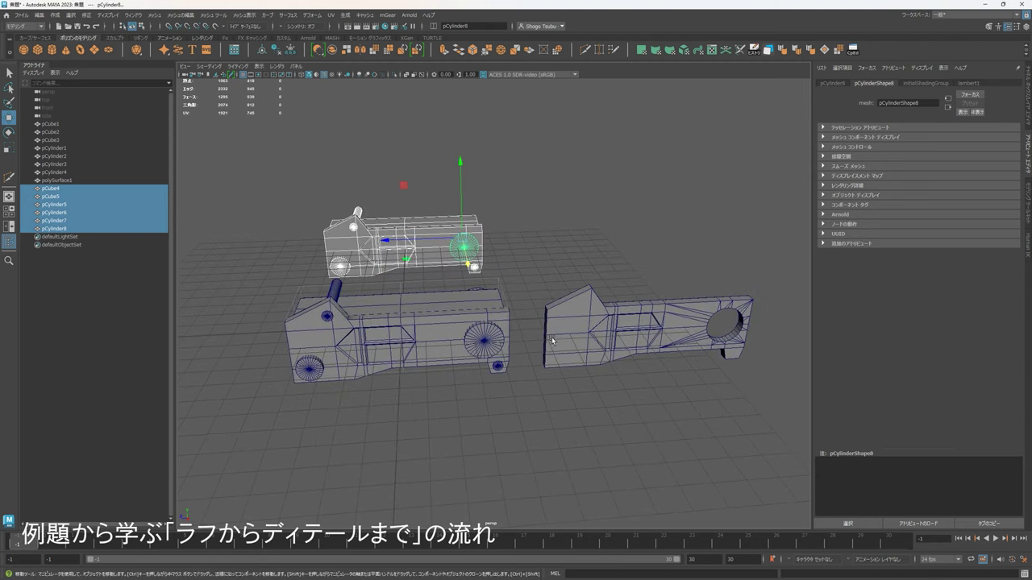
# Delete the front assembly's original side panel and move the panel with the cut hole into its place.
pyautogui.click(416, 331)
pyautogui.click(625, 292)
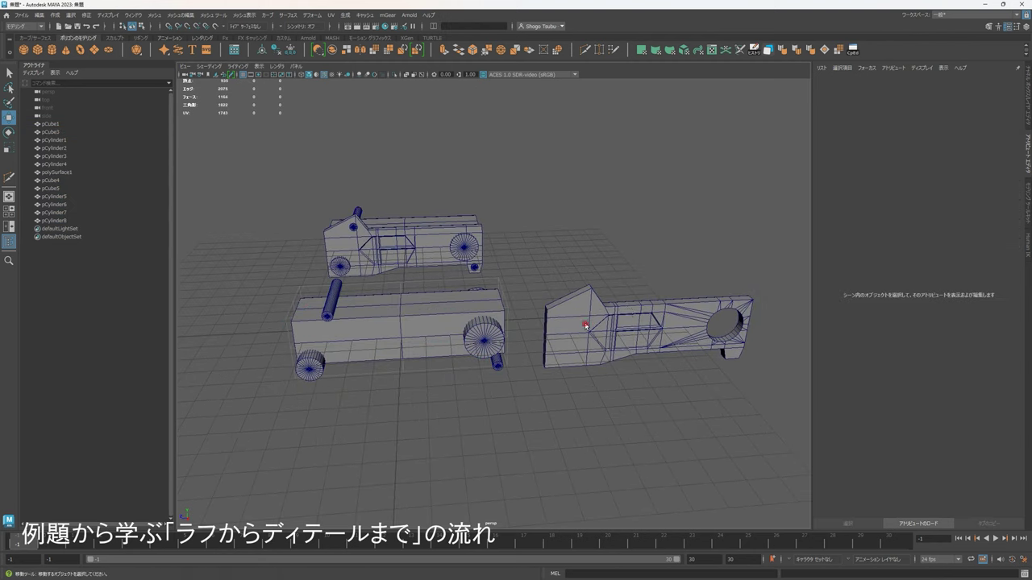
pyautogui.click(634, 332)
pyautogui.moveTo(603, 327); pyautogui.dragTo(323, 344)
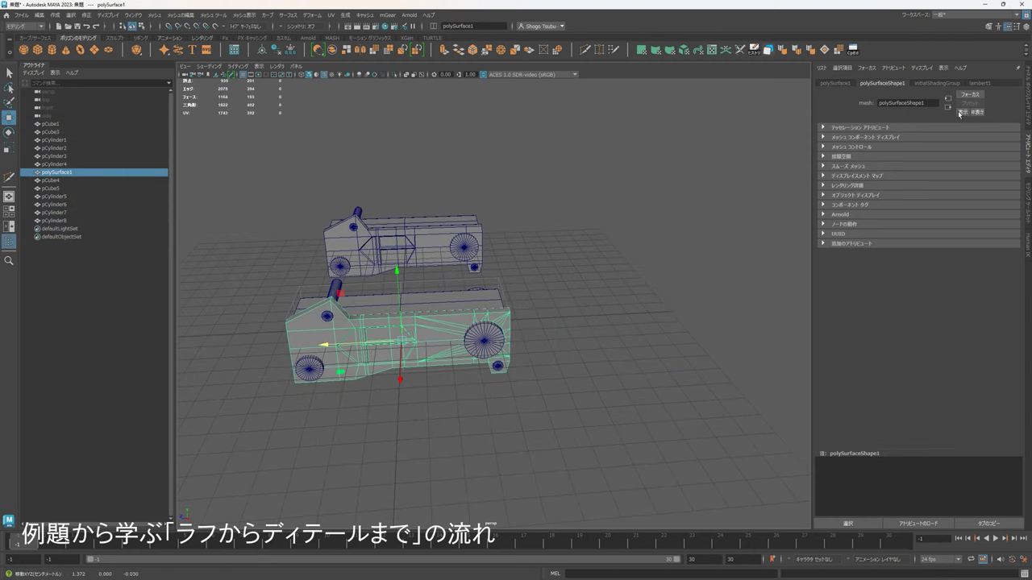
# Set the holed side panel's Translate Z to 0.
pyautogui.click(1029, 93)
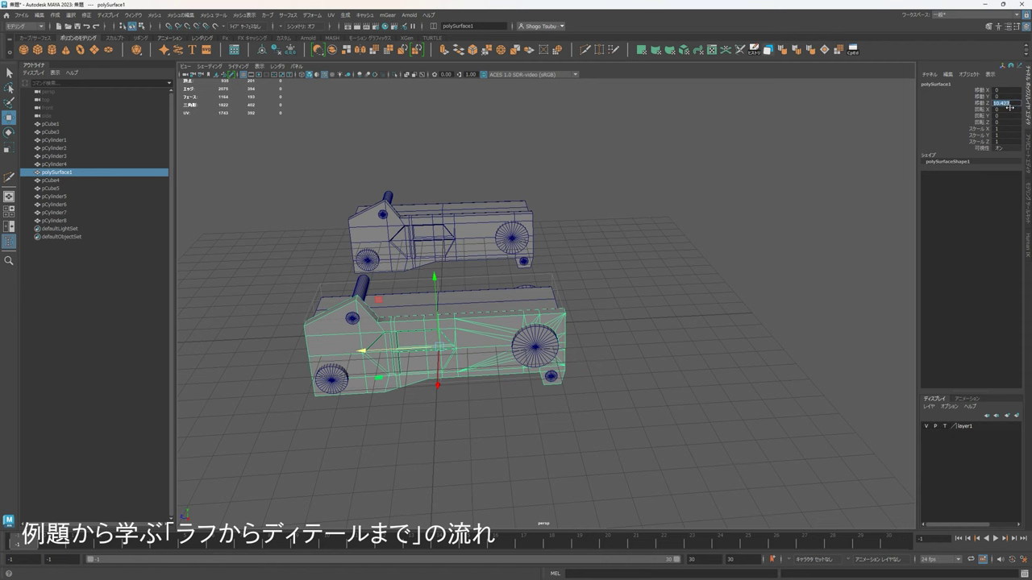
pyautogui.write('0')
pyautogui.press('Return')
# Move the holed side panel along Z to about 10.45, aligned with the front assembly's body and cylinders.
pyautogui.keyDown('alt'); pyautogui.moveTo(577, 269); pyautogui.dragTo(664, 260, button='middle'); pyautogui.keyUp('alt')
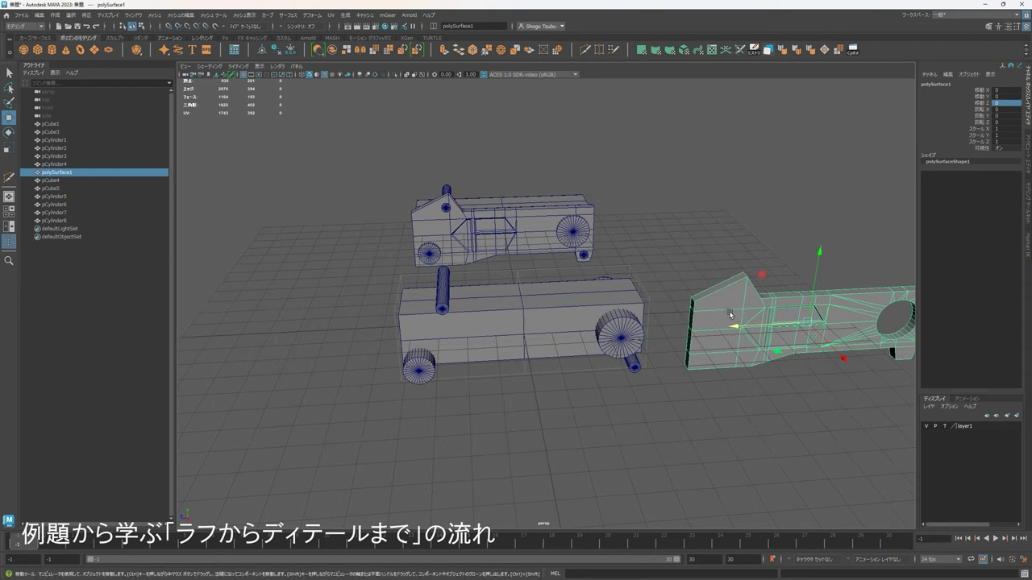
pyautogui.moveTo(734, 325); pyautogui.dragTo(494, 338)
pyautogui.keyDown('alt'); pyautogui.moveTo(726, 316); pyautogui.dragTo(811, 310, button='right'); pyautogui.keyUp('alt')
pyautogui.moveTo(811, 309); pyautogui.dragTo(690, 306, button='middle')
pyautogui.keyDown('alt'); pyautogui.moveTo(690, 306); pyautogui.dragTo(744, 304, button='right'); pyautogui.keyUp('alt')
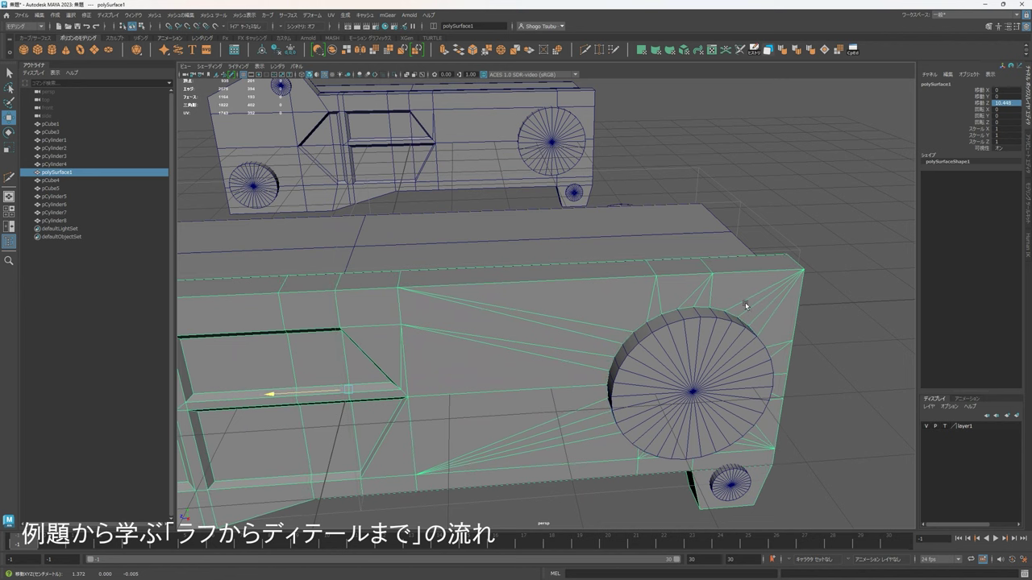
pyautogui.click(796, 202)
pyautogui.keyDown('alt'); pyautogui.moveTo(796, 203); pyautogui.dragTo(666, 330, button='right'); pyautogui.keyUp('alt')
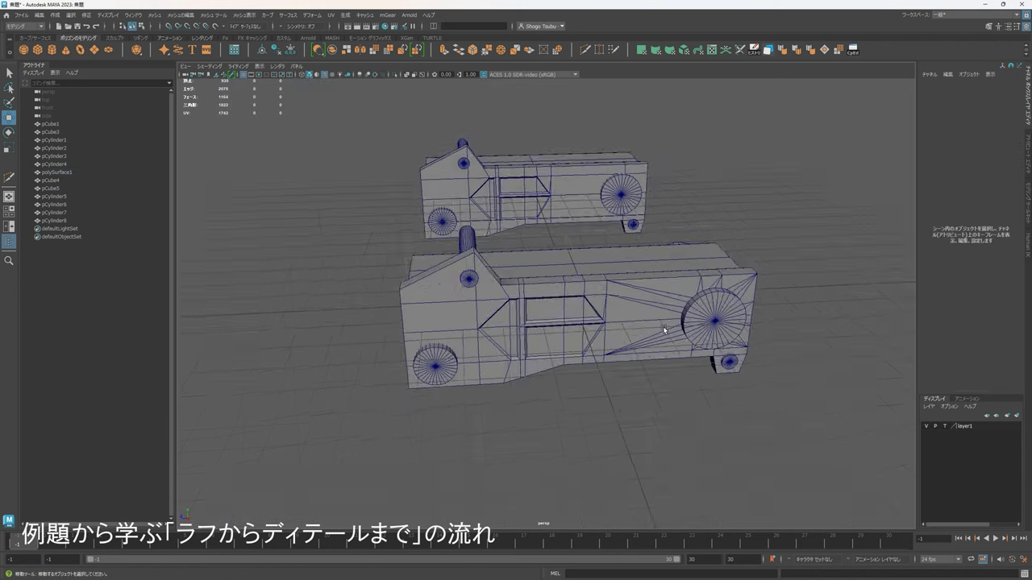
# Compare the duplicated rear assembly and its intact side panel with the front assembly.
pyautogui.keyDown('alt'); pyautogui.moveTo(612, 320); pyautogui.dragTo(642, 324); pyautogui.keyUp('alt')
pyautogui.click(589, 295)
pyautogui.keyDown('alt'); pyautogui.moveTo(592, 295); pyautogui.dragTo(640, 305); pyautogui.keyUp('alt')
pyautogui.click(706, 374)
pyautogui.keyDown('alt'); pyautogui.moveTo(656, 414); pyautogui.dragTo(604, 402); pyautogui.keyUp('alt')
pyautogui.keyDown('alt'); pyautogui.moveTo(536, 393); pyautogui.dragTo(512, 391); pyautogui.keyUp('alt')
pyautogui.click(390, 226)
pyautogui.keyDown('alt'); pyautogui.moveTo(437, 273); pyautogui.dragTo(530, 365, button='middle'); pyautogui.keyUp('alt')
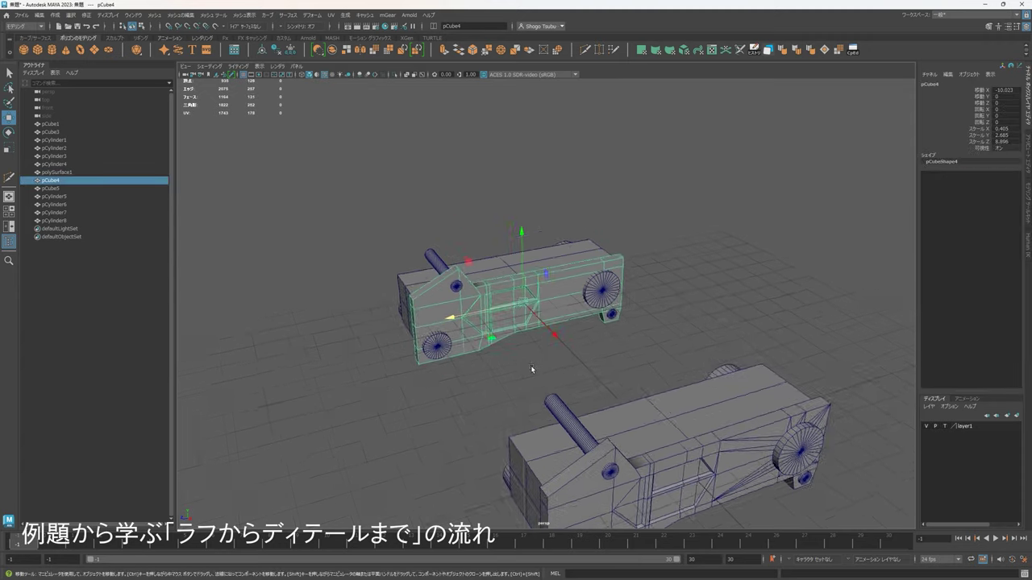
pyautogui.keyDown('alt'); pyautogui.moveTo(530, 365); pyautogui.dragTo(564, 374, button='right'); pyautogui.keyUp('alt')
pyautogui.keyDown('alt'); pyautogui.moveTo(535, 377); pyautogui.dragTo(582, 358); pyautogui.keyUp('alt')
pyautogui.keyDown('alt'); pyautogui.moveTo(334, 395); pyautogui.dragTo(274, 387, button='right'); pyautogui.keyUp('alt')
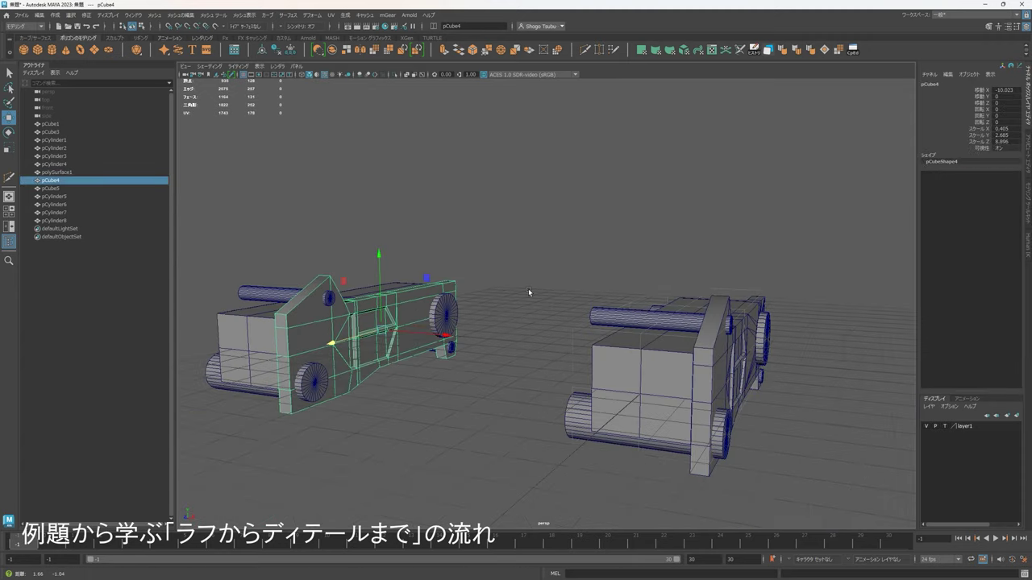
# Examine the holed side panel's fit on the front assembly and where the cylinders pass through it.
pyautogui.keyDown('alt'); pyautogui.moveTo(750, 345); pyautogui.dragTo(666, 350); pyautogui.keyUp('alt')
pyautogui.click(607, 277)
pyautogui.keyDown('alt'); pyautogui.moveTo(645, 351); pyautogui.dragTo(576, 348, button='right'); pyautogui.keyUp('alt')
pyautogui.keyDown('alt'); pyautogui.moveTo(556, 348); pyautogui.dragTo(568, 367); pyautogui.keyUp('alt')
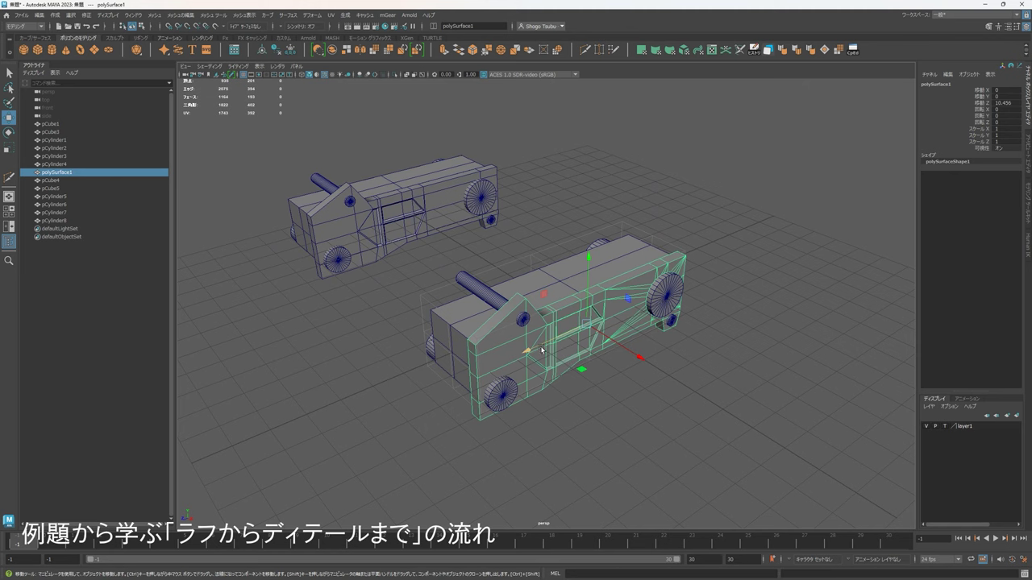
pyautogui.keyDown('alt'); pyautogui.moveTo(612, 375); pyautogui.dragTo(683, 381, button='right'); pyautogui.keyUp('alt')
pyautogui.keyDown('alt'); pyautogui.moveTo(677, 380); pyautogui.dragTo(571, 313); pyautogui.keyUp('alt')
pyautogui.keyDown('alt'); pyautogui.moveTo(572, 313); pyautogui.dragTo(596, 302, button='right'); pyautogui.keyUp('alt')
pyautogui.keyDown('alt'); pyautogui.moveTo(596, 302); pyautogui.dragTo(623, 345, button='middle'); pyautogui.keyUp('alt')
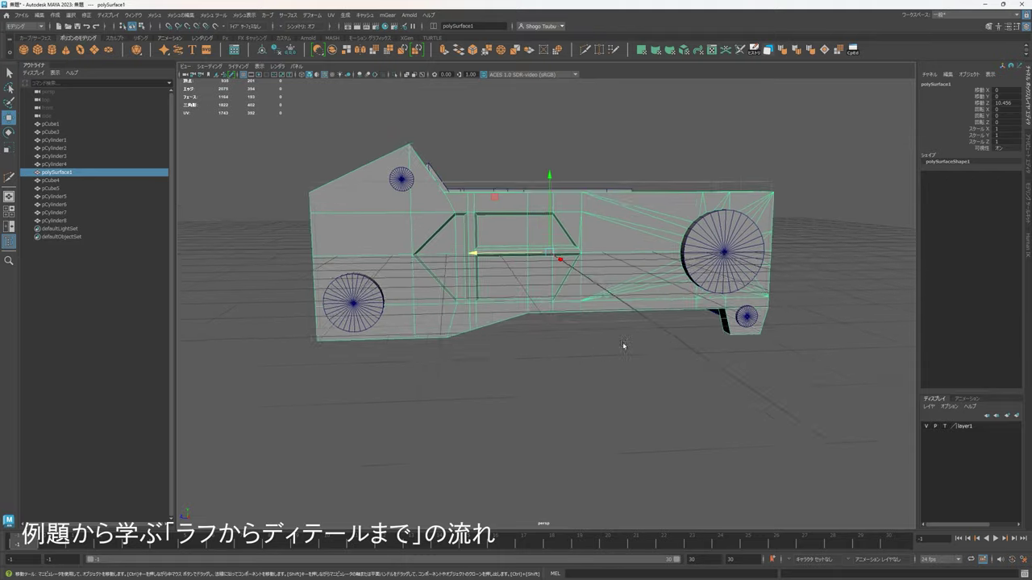
pyautogui.keyDown('alt'); pyautogui.moveTo(623, 345); pyautogui.dragTo(346, 246); pyautogui.keyUp('alt')
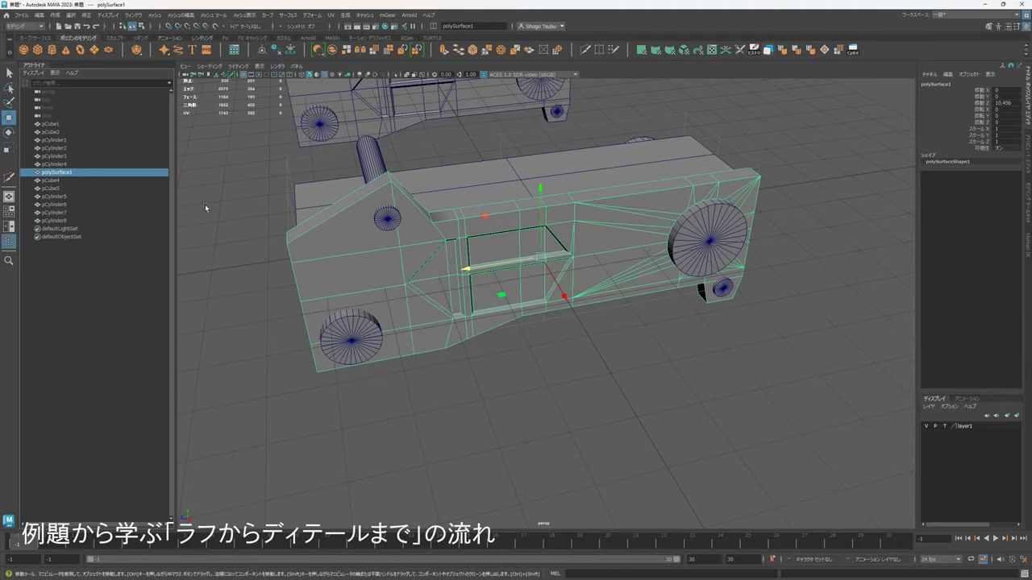
# Duplicate the holed side panel in place and hide the copy as a backup.
pyautogui.keyDown('alt'); pyautogui.moveTo(699, 267); pyautogui.dragTo(611, 333); pyautogui.keyUp('alt')
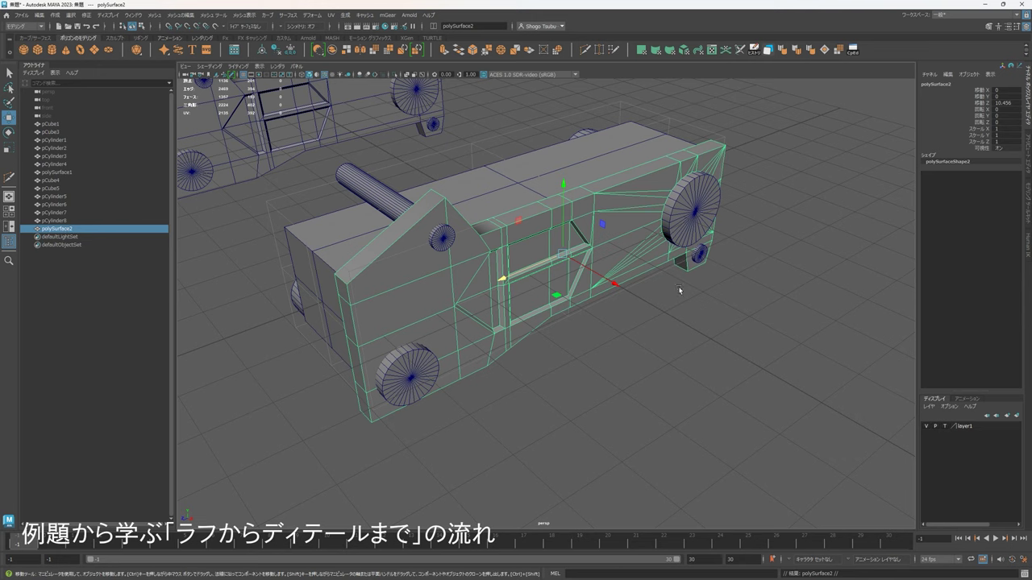
pyautogui.keyDown('alt'); pyautogui.moveTo(553, 314); pyautogui.dragTo(546, 317); pyautogui.keyUp('alt')
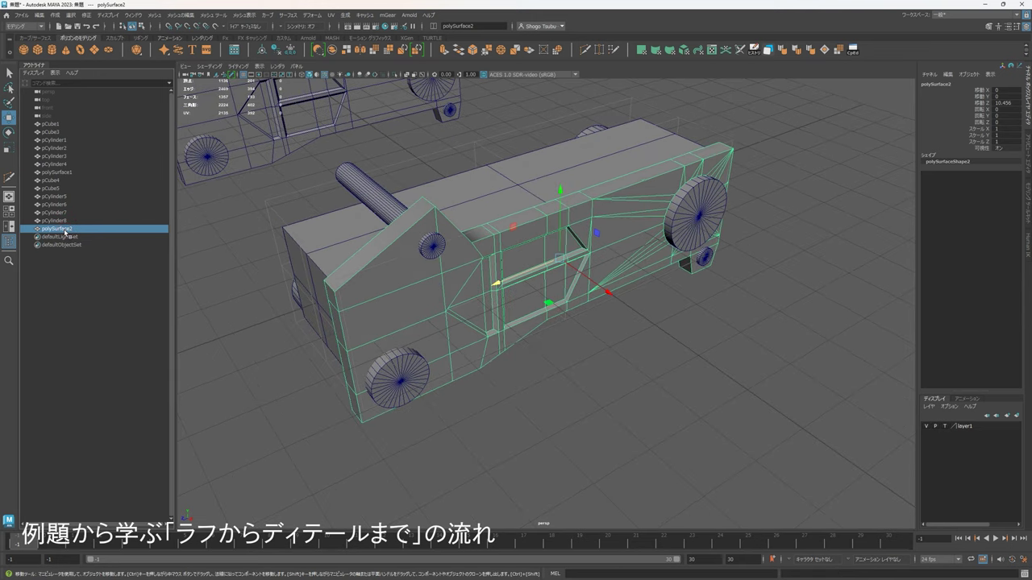
pyautogui.press('h')
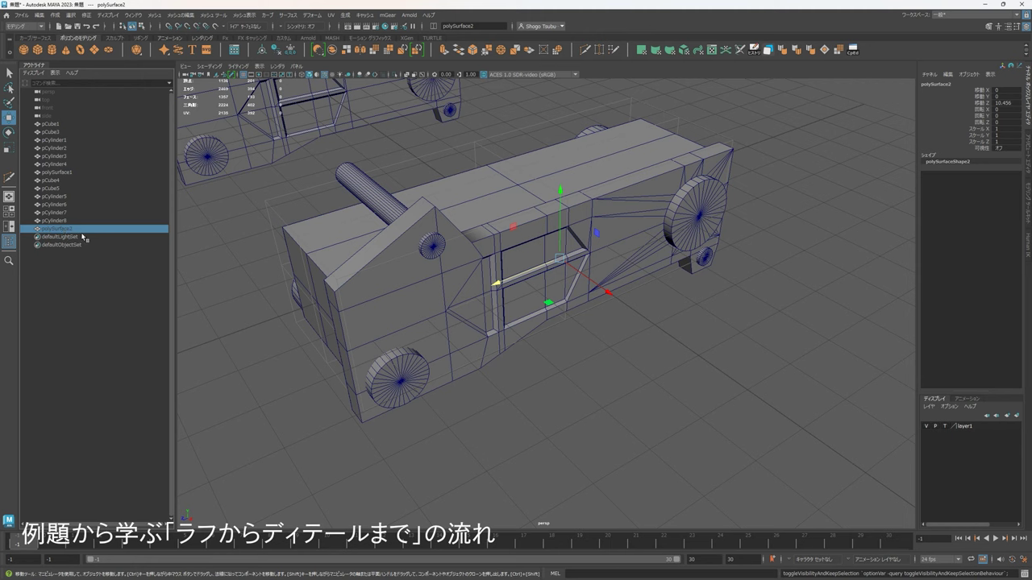
# Select the visible holed side panel on the front assembly.
pyautogui.keyDown('alt'); pyautogui.moveTo(646, 324); pyautogui.dragTo(608, 308); pyautogui.keyUp('alt')
pyautogui.click(401, 257)
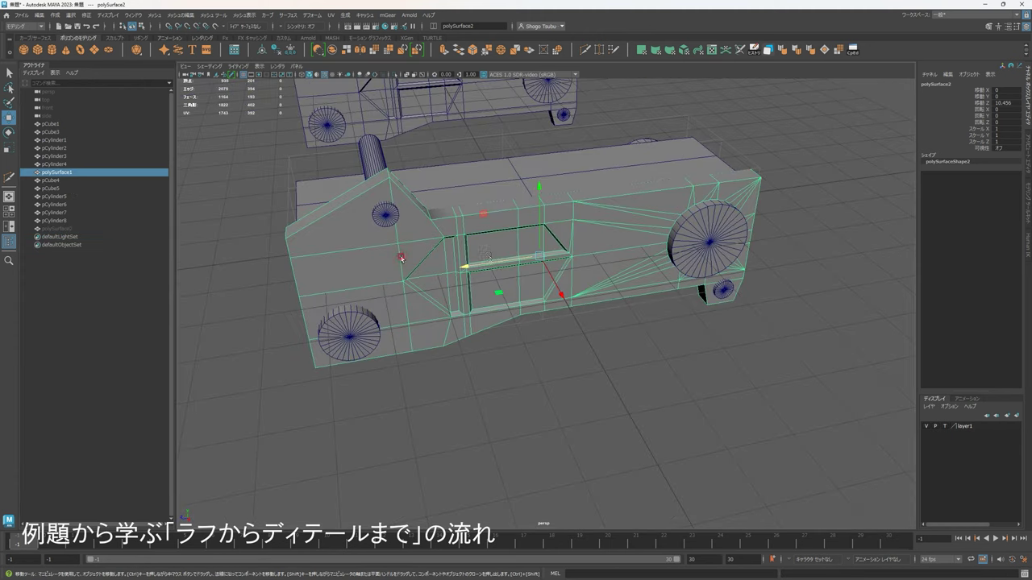
pyautogui.scroll(-4, 627, 248)
pyautogui.keyDown('alt'); pyautogui.moveTo(626, 252); pyautogui.dragTo(624, 344); pyautogui.keyUp('alt')
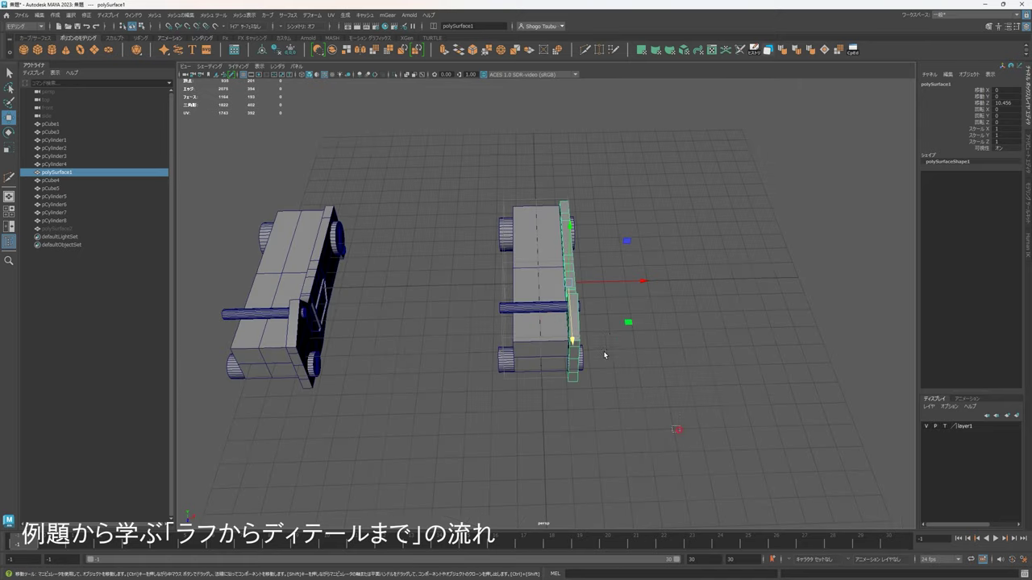
# Move the existing backup assembly farther away from the front assembly to make room beside it.
pyautogui.moveTo(679, 429); pyautogui.dragTo(429, 129)
pyautogui.scroll(-3, 566, 351)
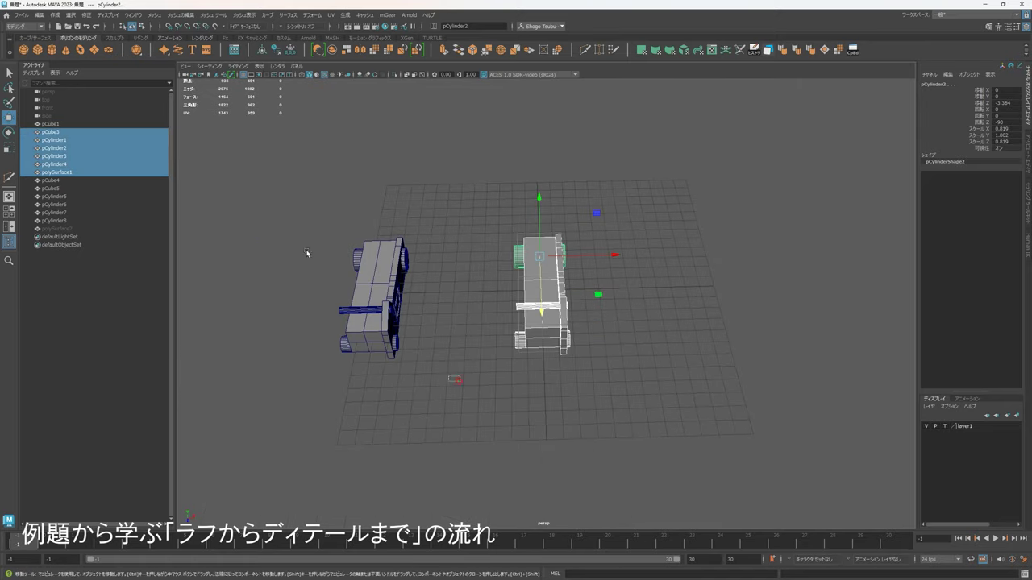
pyautogui.moveTo(307, 253); pyautogui.dragTo(303, 248)
pyautogui.moveTo(427, 260); pyautogui.dragTo(345, 248)
# Duplicate the complete front assembly and place the copy between it and the older backup assembly.
pyautogui.moveTo(656, 398); pyautogui.dragTo(455, 180)
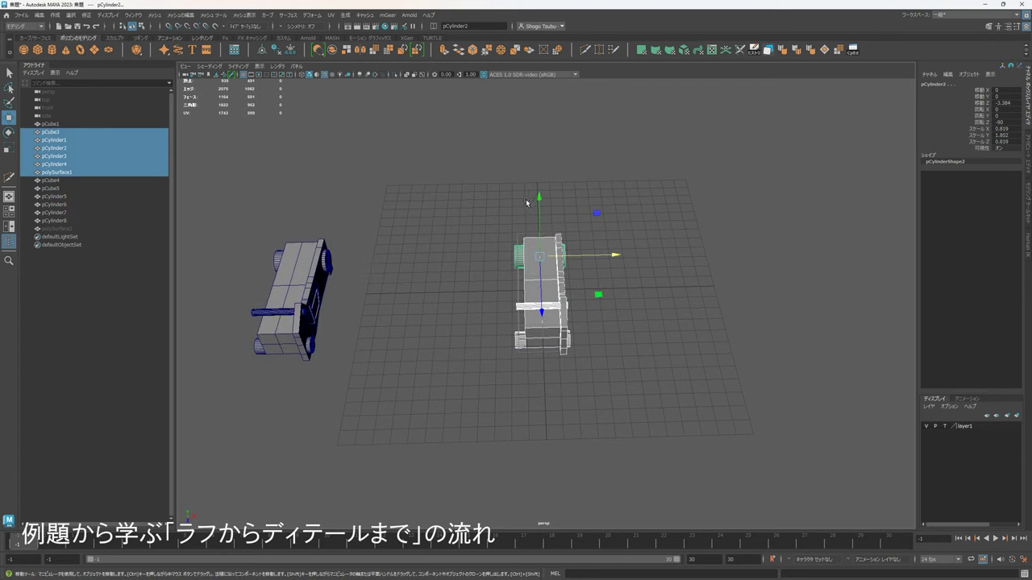
pyautogui.hotkey('ctrl', 'd')
pyautogui.moveTo(617, 255); pyautogui.dragTo(506, 256)
pyautogui.click(732, 275)
pyautogui.scroll(4, 737, 275)
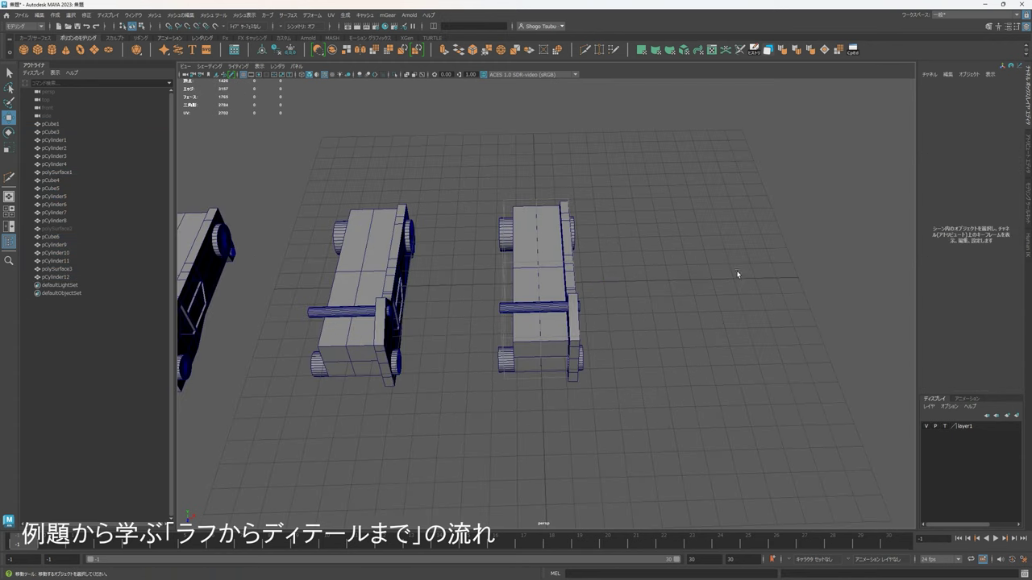
# Select the outline edges along the upper side of the front side panel's outer face.
pyautogui.keyDown('alt'); pyautogui.moveTo(737, 274); pyautogui.dragTo(641, 295); pyautogui.keyUp('alt')
pyautogui.scroll(4, 645, 274)
pyautogui.click(595, 268)
pyautogui.moveTo(563, 254); pyautogui.dragTo(564, 222, button='right')
pyautogui.keyDown('alt'); pyautogui.moveTo(595, 262); pyautogui.dragTo(568, 252); pyautogui.keyUp('alt')
pyautogui.click(541, 219)
pyautogui.keyDown('alt'); pyautogui.moveTo(619, 212); pyautogui.dragTo(582, 239); pyautogui.keyUp('alt')
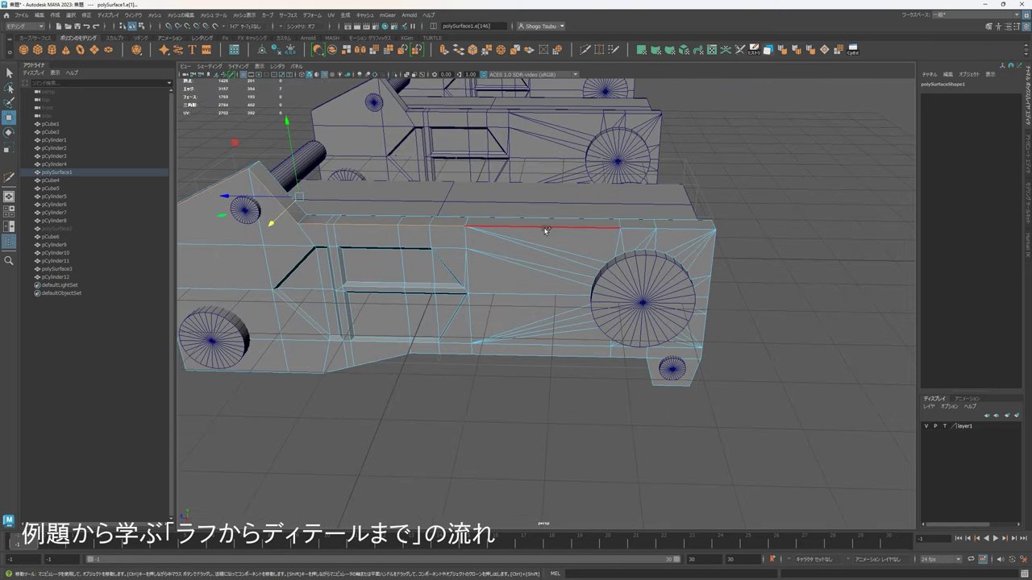
pyautogui.keyDown('shift'); pyautogui.click(544, 226); pyautogui.keyUp('shift')
# Extend the edge selection around the tabbed end, the underside and the peaked end of the side panel.
pyautogui.keyDown('alt'); pyautogui.moveTo(679, 245); pyautogui.dragTo(635, 251); pyautogui.keyUp('alt')
pyautogui.keyDown('alt'); pyautogui.moveTo(711, 270); pyautogui.dragTo(614, 275); pyautogui.keyUp('alt')
pyautogui.click(565, 258)
pyautogui.keyDown('shift'); pyautogui.click(556, 205); pyautogui.keyUp('shift')
pyautogui.moveTo(556, 204)
pyautogui.keyDown('alt'); pyautogui.mouseDown()
pyautogui.moveTo(618, 249)
pyautogui.moveTo(559, 202)
pyautogui.mouseUp(); pyautogui.keyUp('alt')
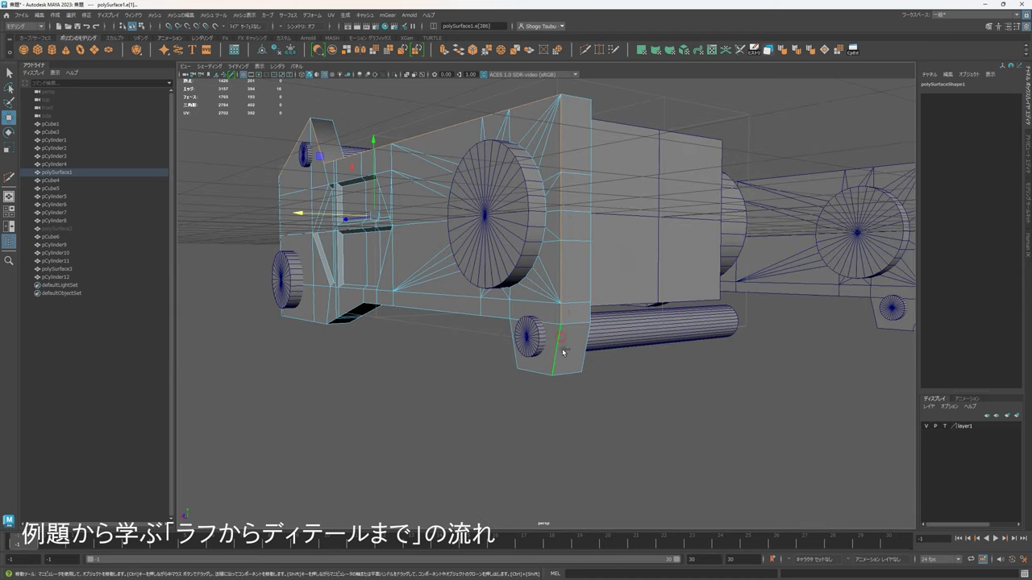
pyautogui.keyDown('alt'); pyautogui.moveTo(563, 353); pyautogui.dragTo(743, 327); pyautogui.keyUp('alt')
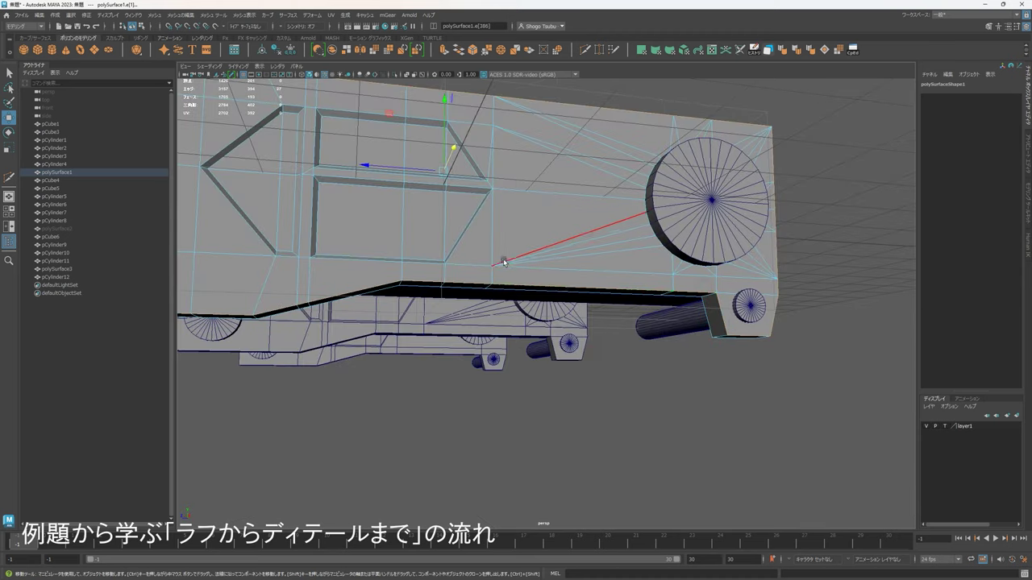
pyautogui.keyDown('alt'); pyautogui.moveTo(504, 262); pyautogui.dragTo(629, 314); pyautogui.keyUp('alt')
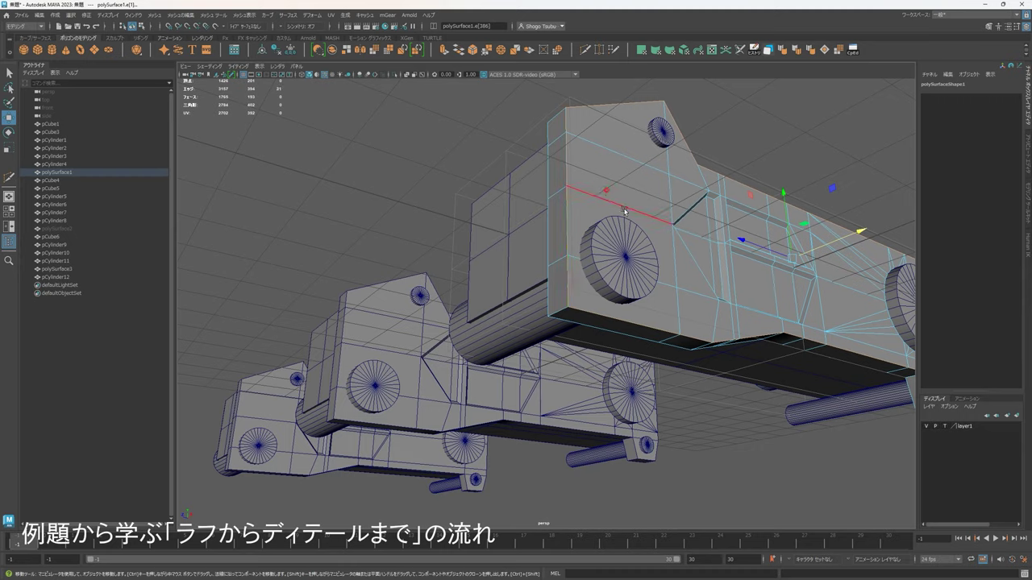
pyautogui.keyDown('alt'); pyautogui.moveTo(625, 211); pyautogui.dragTo(599, 215); pyautogui.keyUp('alt')
pyautogui.keyDown('alt'); pyautogui.moveTo(624, 252); pyautogui.dragTo(653, 330); pyautogui.keyUp('alt')
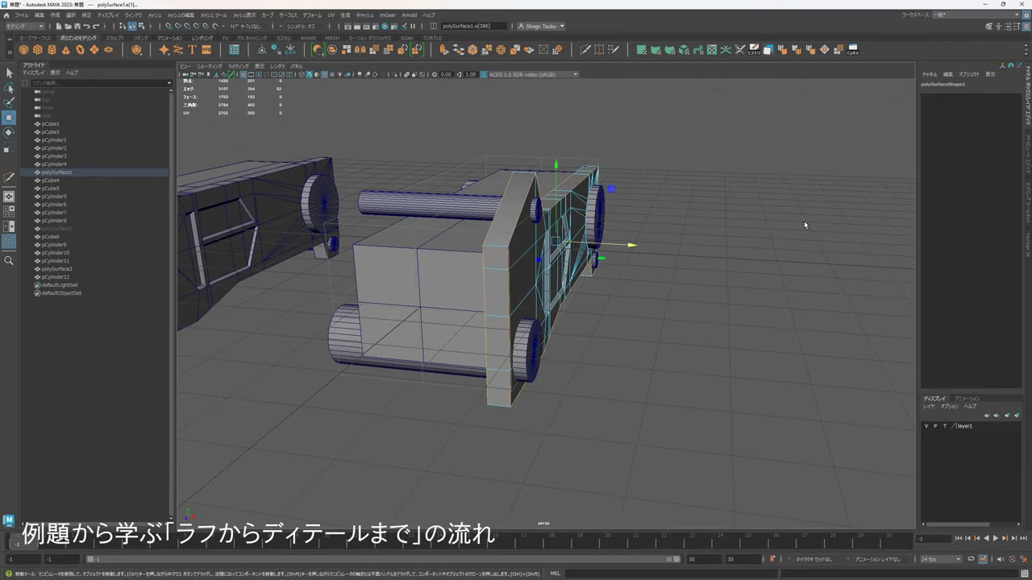
# Add the inner-face outline edges at the tabbed end and underside of the side panel to the selection.
pyautogui.keyDown('alt'); pyautogui.moveTo(766, 277); pyautogui.dragTo(729, 319); pyautogui.keyUp('alt')
pyautogui.scroll(3, 679, 272)
pyautogui.scroll(-1, 833, 249)
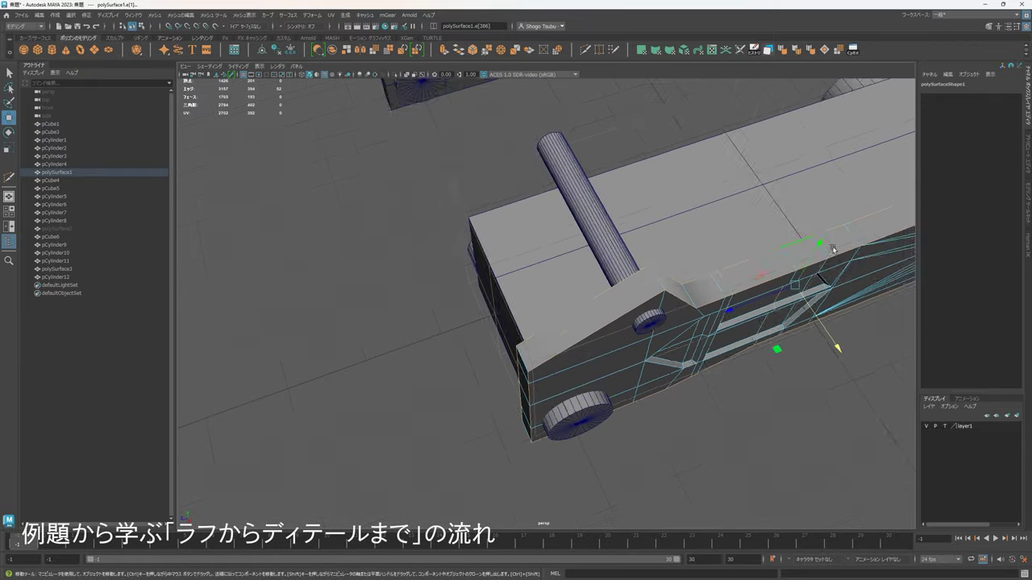
pyautogui.scroll(-4, 833, 250)
pyautogui.keyDown('alt'); pyautogui.moveTo(834, 250); pyautogui.dragTo(668, 287); pyautogui.keyUp('alt')
pyautogui.keyDown('alt'); pyautogui.moveTo(790, 270); pyautogui.dragTo(569, 226); pyautogui.keyUp('alt')
pyautogui.scroll(3, 658, 288)
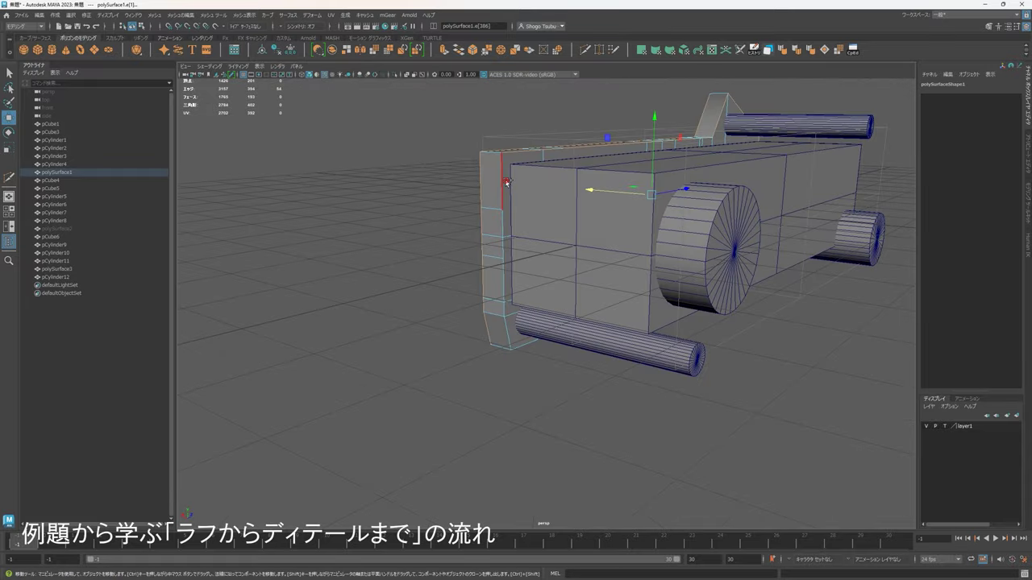
pyautogui.keyDown('alt'); pyautogui.moveTo(507, 183); pyautogui.dragTo(513, 158); pyautogui.keyUp('alt')
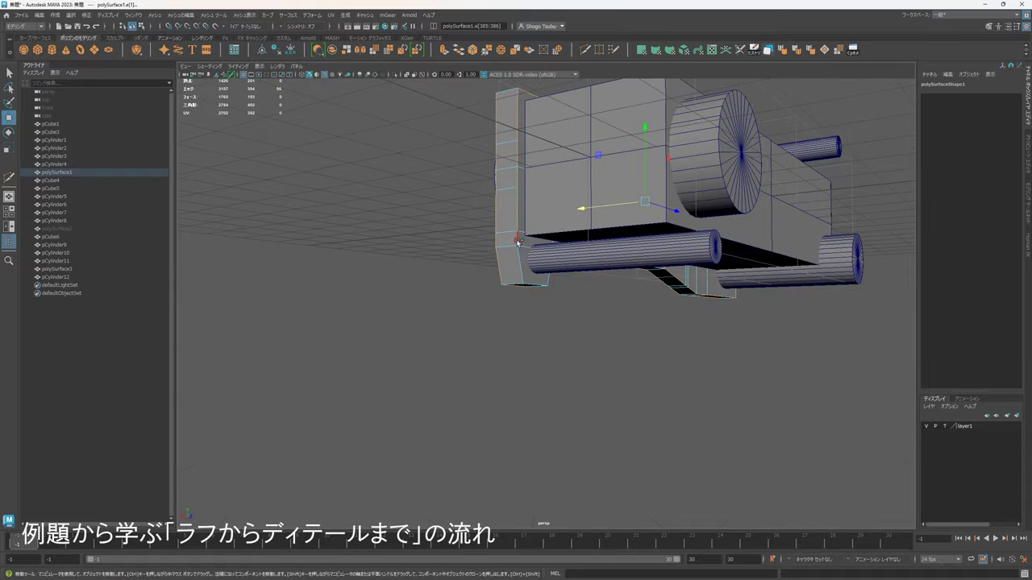
pyautogui.keyDown('alt'); pyautogui.moveTo(520, 260); pyautogui.dragTo(440, 226); pyautogui.keyUp('alt')
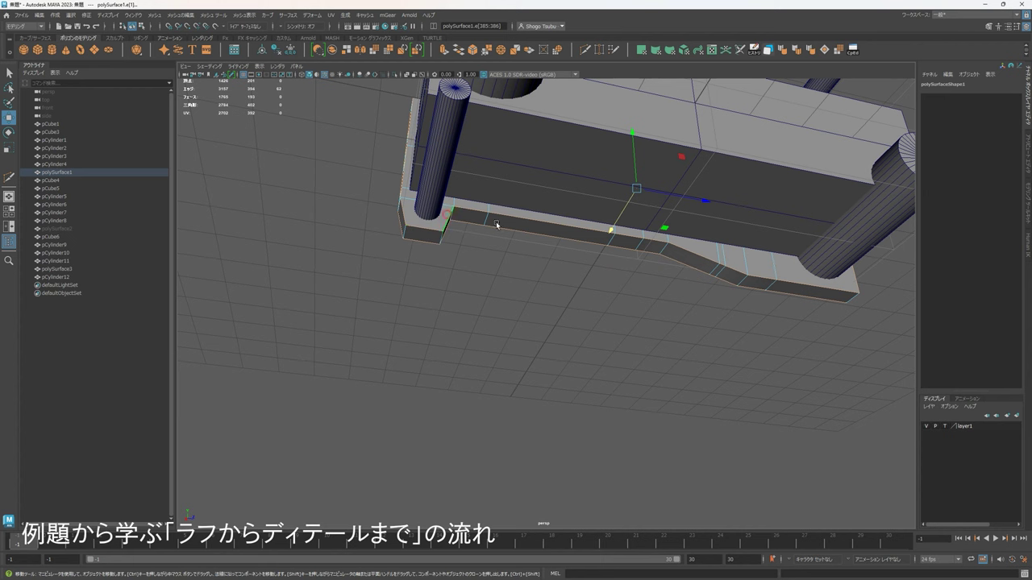
# Check from all sides that the side panel's outer and inner outline edges are completely selected.
pyautogui.keyDown('alt'); pyautogui.moveTo(678, 241); pyautogui.dragTo(723, 329); pyautogui.keyUp('alt')
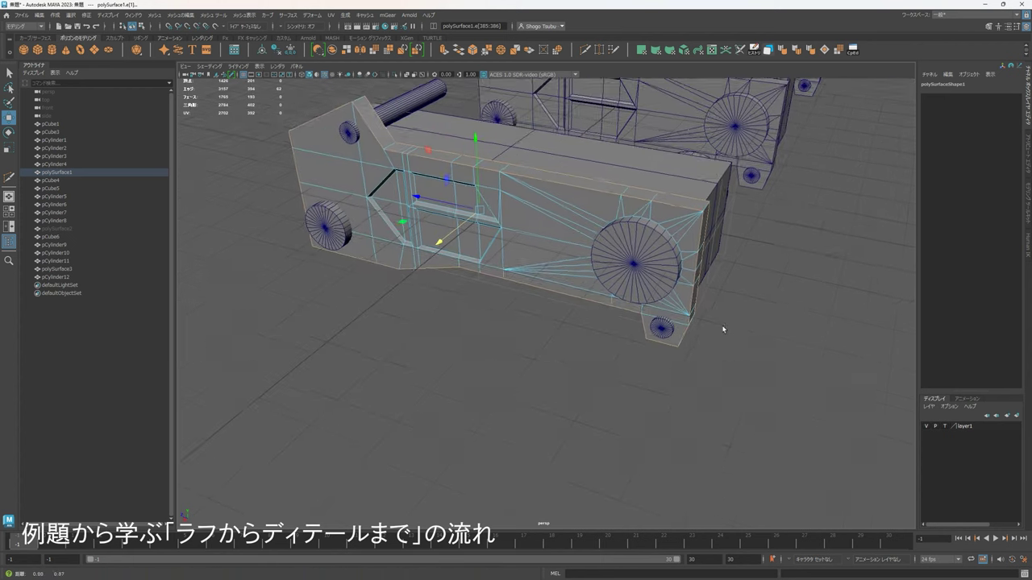
pyautogui.scroll(5, 737, 270)
pyautogui.keyDown('alt'); pyautogui.moveTo(736, 268); pyautogui.dragTo(591, 338, button='middle'); pyautogui.keyUp('alt')
pyautogui.scroll(5, 593, 335)
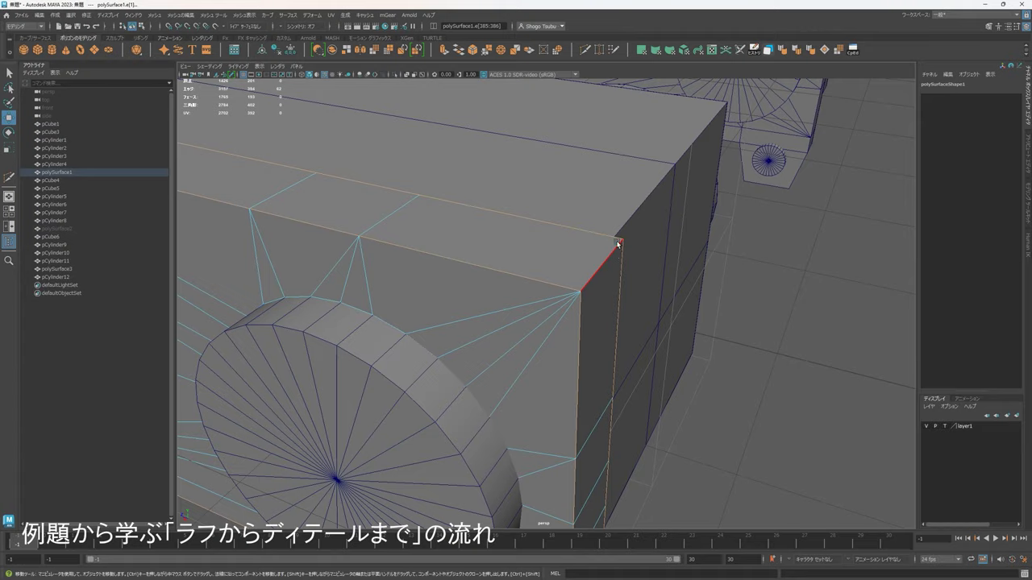
pyautogui.scroll(-5, 622, 250)
pyautogui.moveTo(646, 282)
pyautogui.keyDown('alt'); pyautogui.mouseDown()
pyautogui.moveTo(699, 208)
pyautogui.moveTo(579, 274)
pyautogui.moveTo(497, 292)
pyautogui.moveTo(669, 266)
pyautogui.moveTo(720, 289)
pyautogui.moveTo(580, 341)
pyautogui.moveTo(730, 308)
pyautogui.moveTo(749, 322)
pyautogui.mouseUp(); pyautogui.keyUp('alt')
pyautogui.press('4')
pyautogui.press('5')
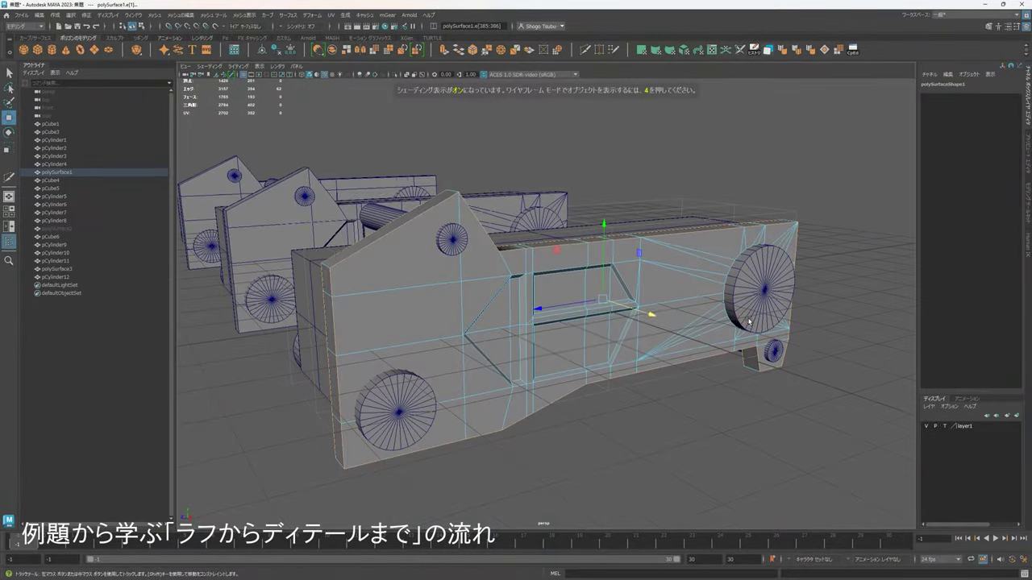
pyautogui.keyDown('alt'); pyautogui.moveTo(749, 322); pyautogui.dragTo(758, 313, button='middle'); pyautogui.keyUp('alt')
pyautogui.keyDown('alt'); pyautogui.moveTo(790, 302); pyautogui.dragTo(362, 203); pyautogui.keyUp('alt')
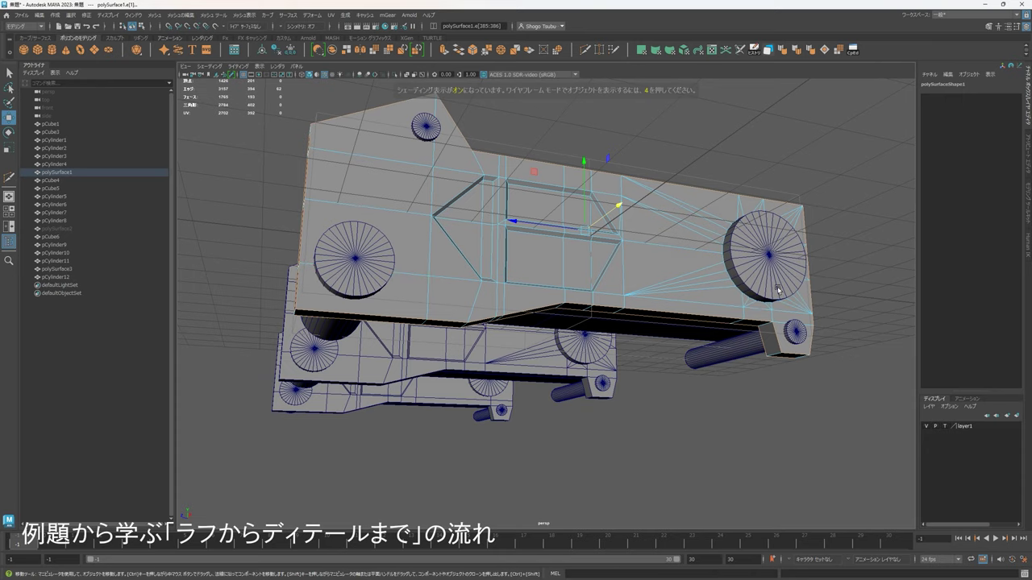
pyautogui.keyDown('alt'); pyautogui.moveTo(778, 290); pyautogui.dragTo(484, 66); pyautogui.keyUp('alt')
# Open the Bevel options for the selected outline edges and move the dialog clear of the panel.
pyautogui.doubleClick(476, 50)
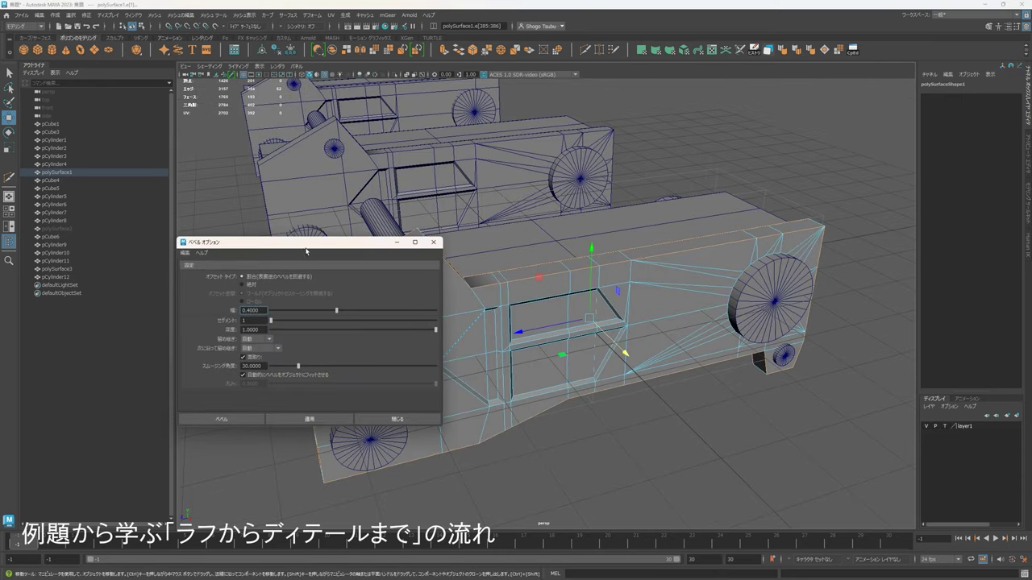
pyautogui.moveTo(306, 252); pyautogui.dragTo(157, 109)
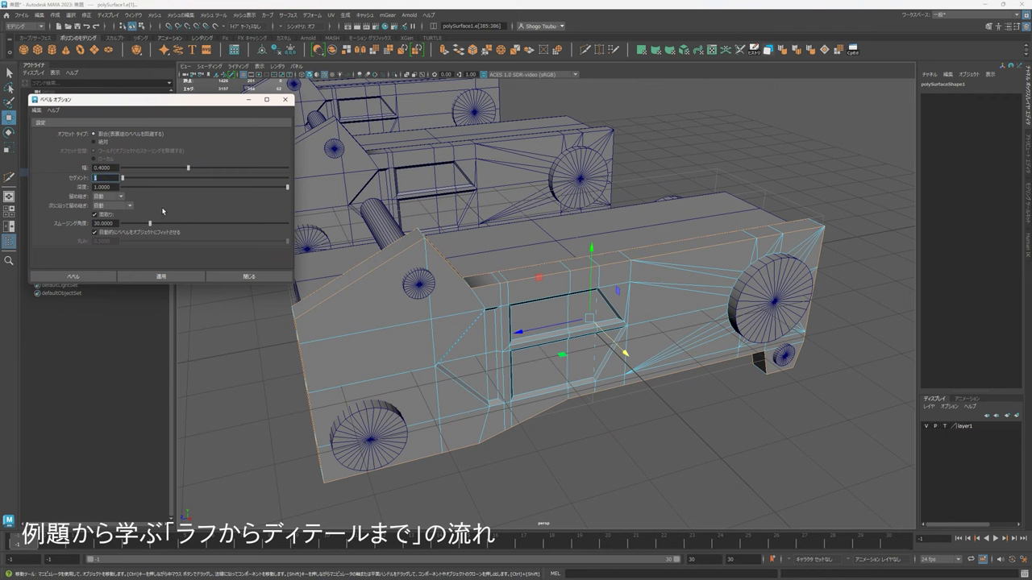
pyautogui.keyDown('alt'); pyautogui.moveTo(431, 448); pyautogui.dragTo(580, 400); pyautogui.keyUp('alt')
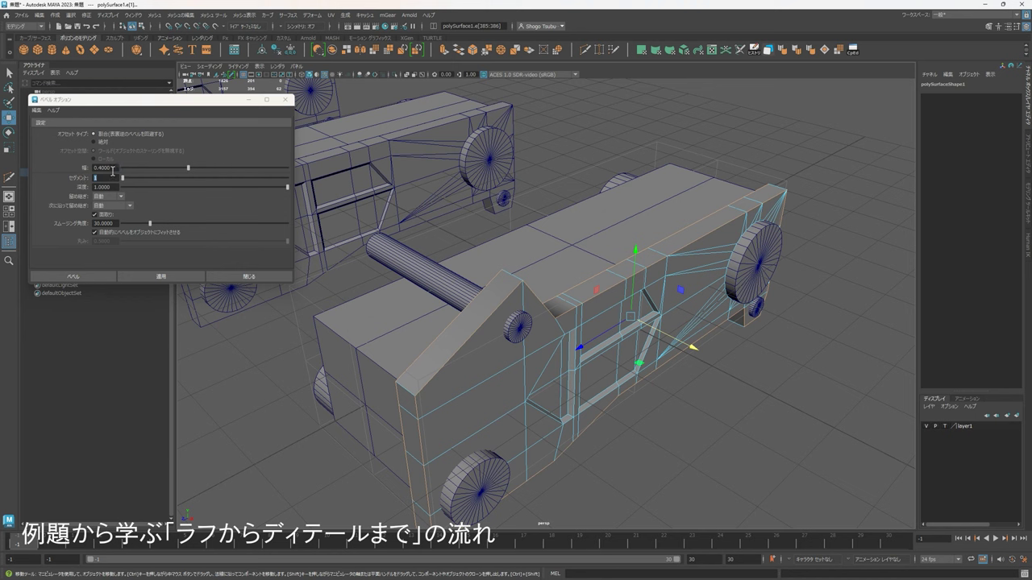
# Try beveling the side panel's outline edges with width 0.4 and 1 segment.
pyautogui.click(179, 277)
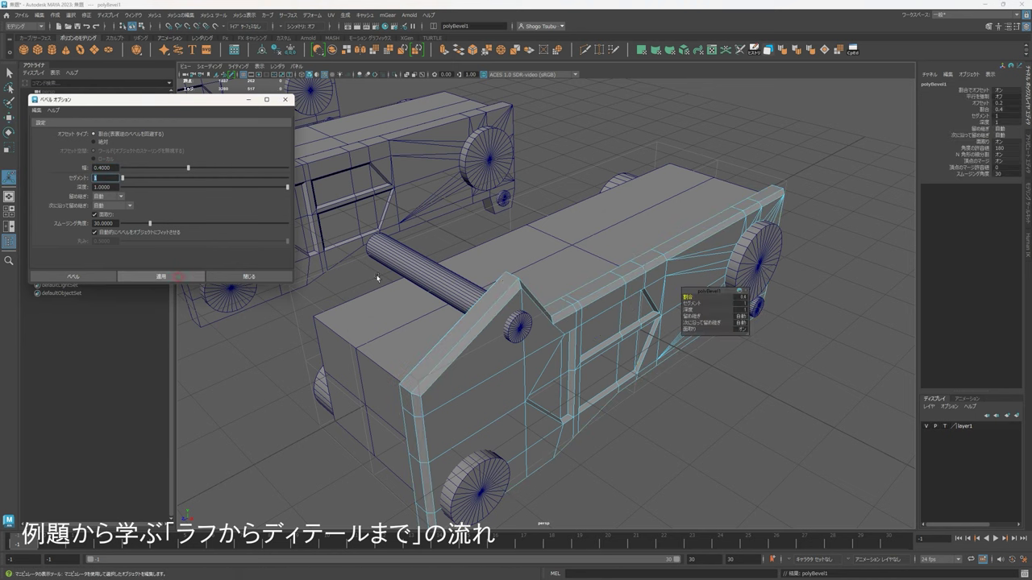
pyautogui.keyDown('alt'); pyautogui.moveTo(601, 324); pyautogui.dragTo(728, 269); pyautogui.keyUp('alt')
pyautogui.scroll(-4, 728, 269)
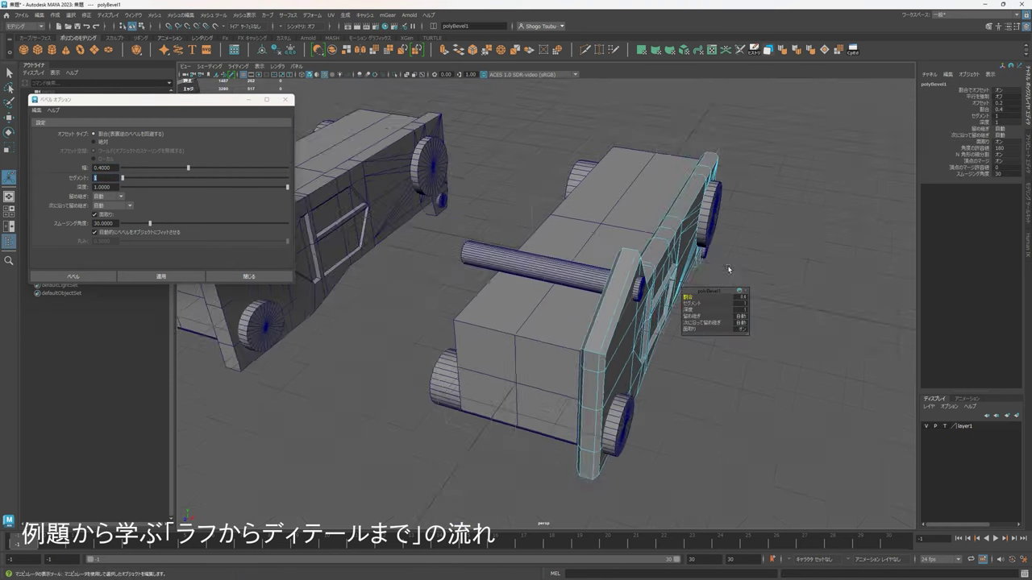
pyautogui.moveTo(728, 269); pyautogui.dragTo(637, 257, button='middle')
pyautogui.keyDown('alt'); pyautogui.moveTo(637, 256); pyautogui.dragTo(559, 270); pyautogui.keyUp('alt')
# Turn off the wireframe overlay on the shaded models and examine the panel's bevel size.
pyautogui.moveTo(559, 270); pyautogui.dragTo(728, 167, button='right')
pyautogui.click(711, 209)
pyautogui.scroll(-4, 711, 209)
pyautogui.click(342, 76)
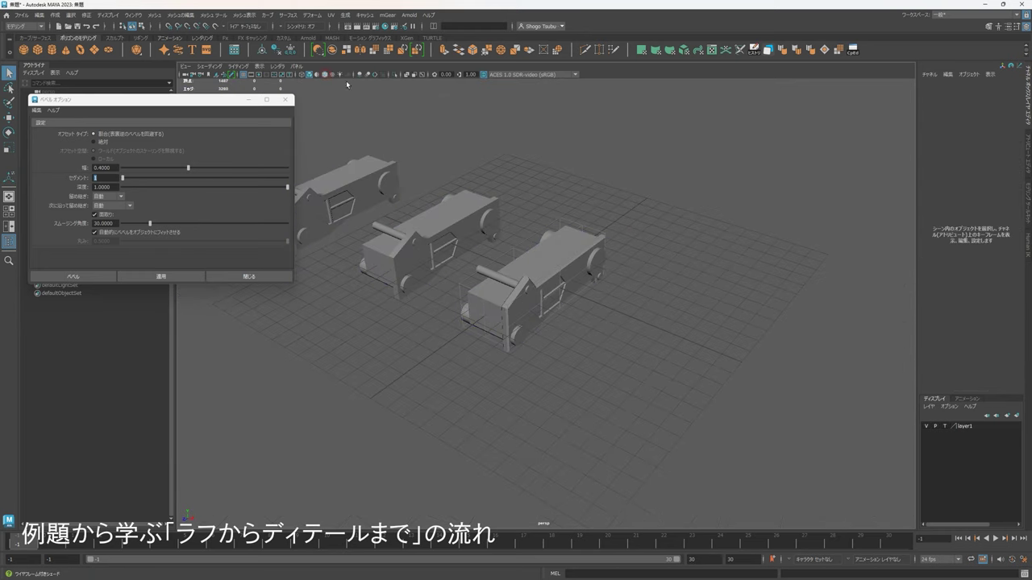
pyautogui.keyDown('alt'); pyautogui.moveTo(723, 270); pyautogui.dragTo(612, 274); pyautogui.keyUp('alt')
pyautogui.scroll(3, 612, 274)
# Undo the outline bevel and bevel the same edges with width 0.15 and 1 segment.
pyautogui.hotkey('ctrl', 'z')
pyautogui.hotkey('ctrl', 'z')
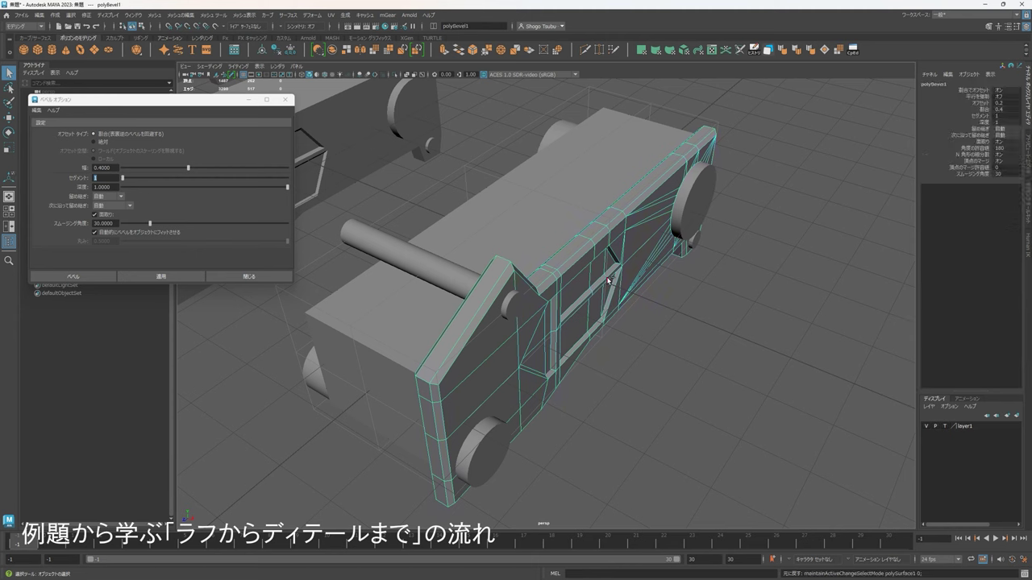
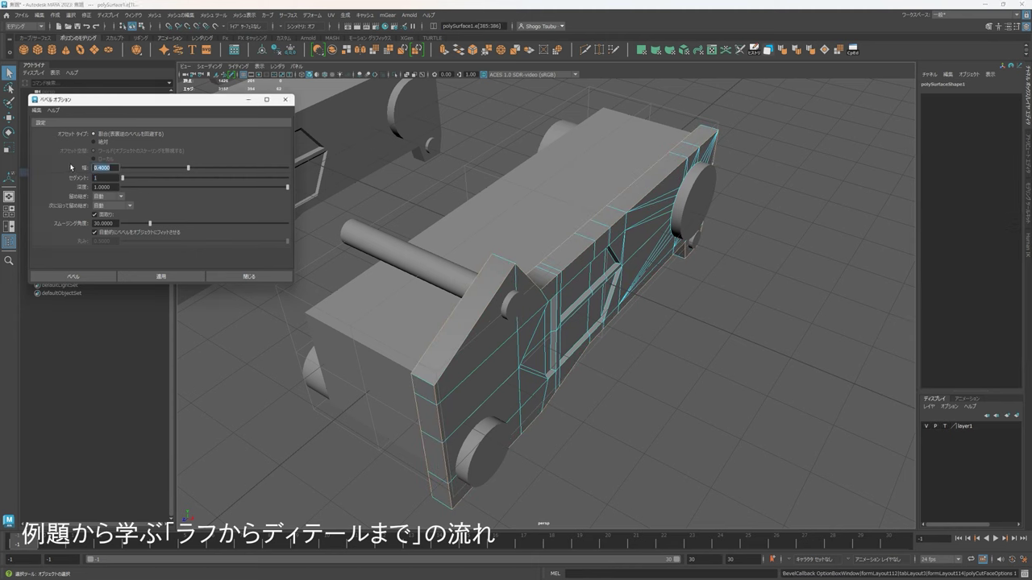
pyautogui.click(195, 278)
pyautogui.moveTo(618, 249); pyautogui.dragTo(651, 240, button='right')
pyautogui.click(788, 163)
pyautogui.scroll(-8, 710, 256)
pyautogui.keyDown('alt'); pyautogui.moveTo(709, 257); pyautogui.dragTo(571, 322); pyautogui.keyUp('alt')
# Select the short corner edges across the side panel's thickness around its peaked top.
pyautogui.click(507, 296)
pyautogui.scroll(4, 571, 323)
pyautogui.moveTo(593, 290); pyautogui.dragTo(599, 226, button='right')
pyautogui.keyDown('alt'); pyautogui.moveTo(640, 273); pyautogui.dragTo(425, 166); pyautogui.keyUp('alt')
pyautogui.scroll(5, 505, 269)
pyautogui.click(494, 235)
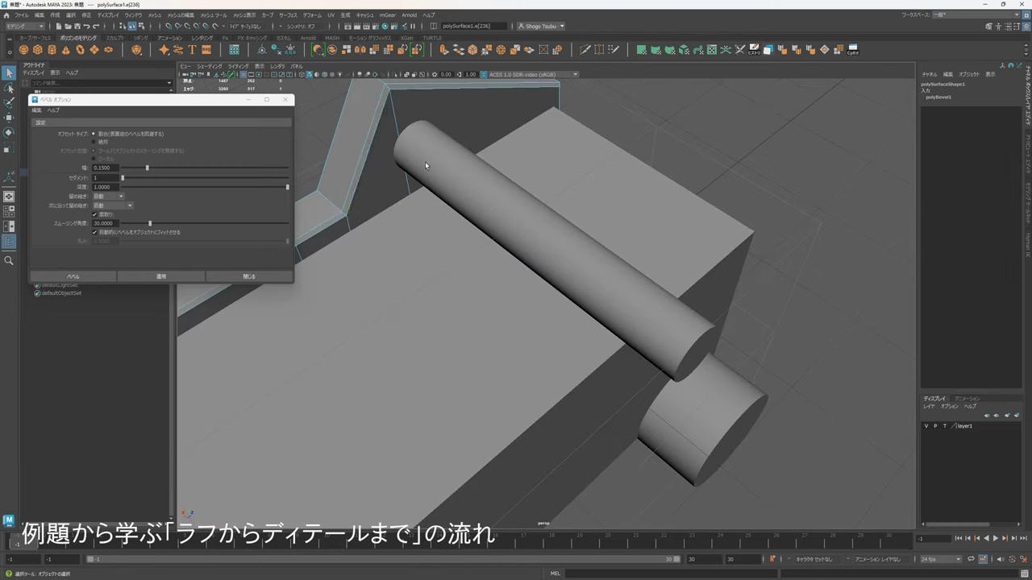
pyautogui.keyDown('alt'); pyautogui.moveTo(387, 89); pyautogui.dragTo(709, 165); pyautogui.keyUp('alt')
pyautogui.keyDown('shift'); pyautogui.click(691, 179); pyautogui.keyUp('shift')
# Add the remaining corner edges across the panel's thickness at the peaked end, the underside and the tabbed end.
pyautogui.keyDown('alt'); pyautogui.moveTo(635, 238); pyautogui.dragTo(671, 215); pyautogui.keyUp('alt')
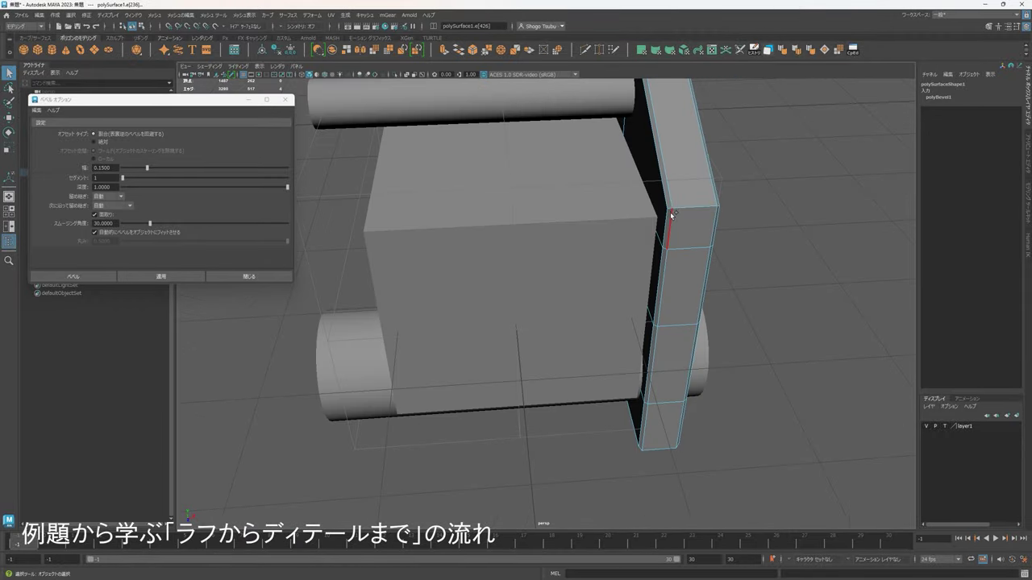
pyautogui.keyDown('alt'); pyautogui.moveTo(703, 257); pyautogui.dragTo(589, 321); pyautogui.keyUp('alt')
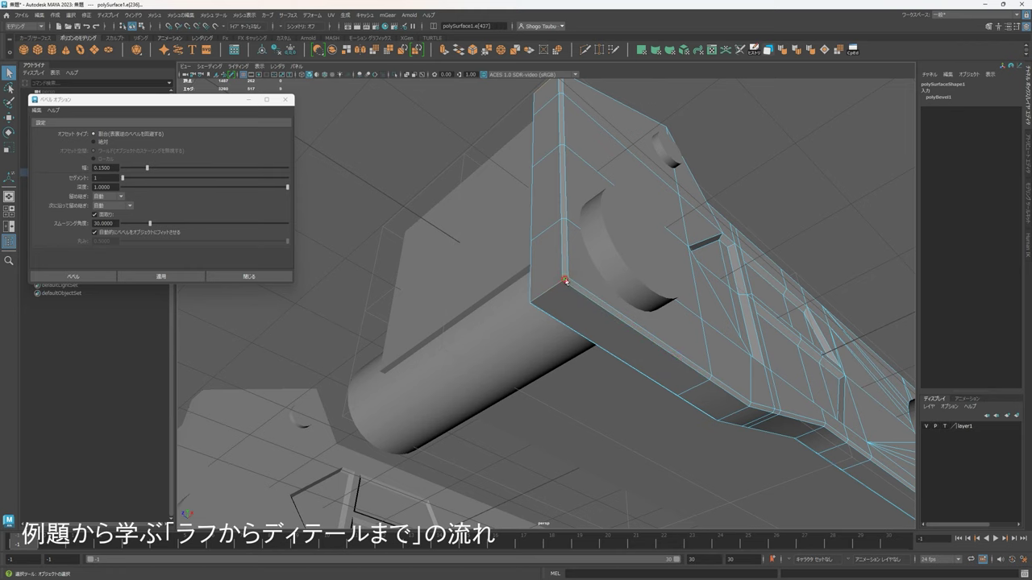
pyautogui.keyDown('alt'); pyautogui.moveTo(566, 281); pyautogui.dragTo(485, 302); pyautogui.keyUp('alt')
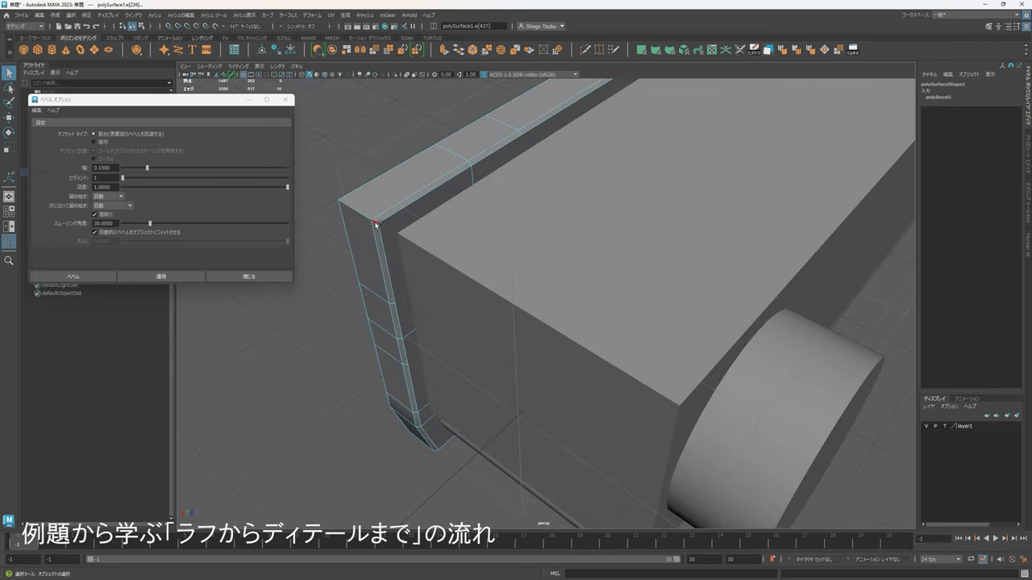
pyautogui.keyDown('alt'); pyautogui.moveTo(393, 229); pyautogui.dragTo(599, 186); pyautogui.keyUp('alt')
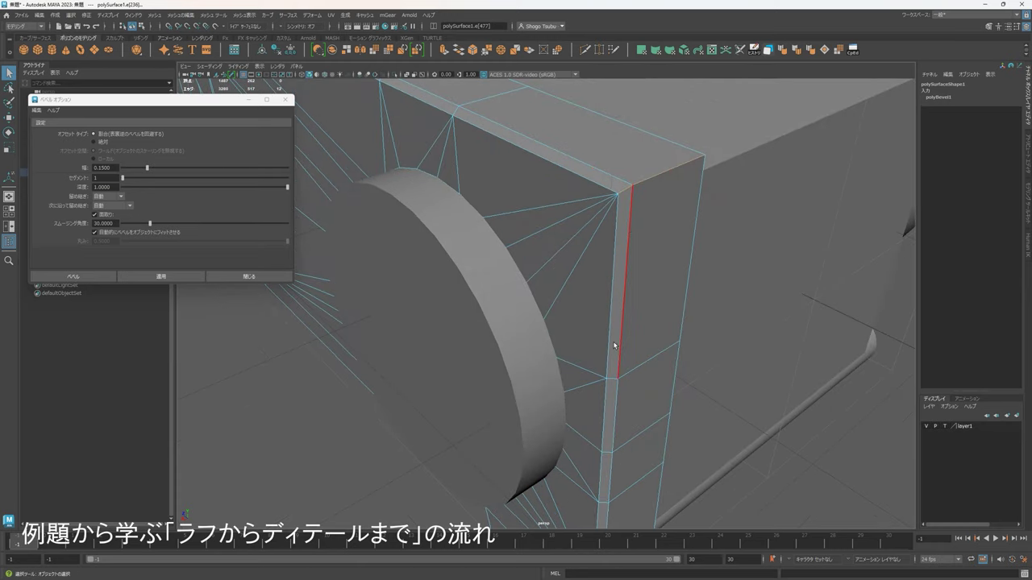
pyautogui.keyDown('alt'); pyautogui.moveTo(630, 178); pyautogui.dragTo(486, 336); pyautogui.keyUp('alt')
pyautogui.keyDown('alt'); pyautogui.moveTo(355, 382); pyautogui.dragTo(593, 318); pyautogui.keyUp('alt')
pyautogui.keyDown('alt'); pyautogui.moveTo(593, 318); pyautogui.dragTo(555, 253, button='middle'); pyautogui.keyUp('alt')
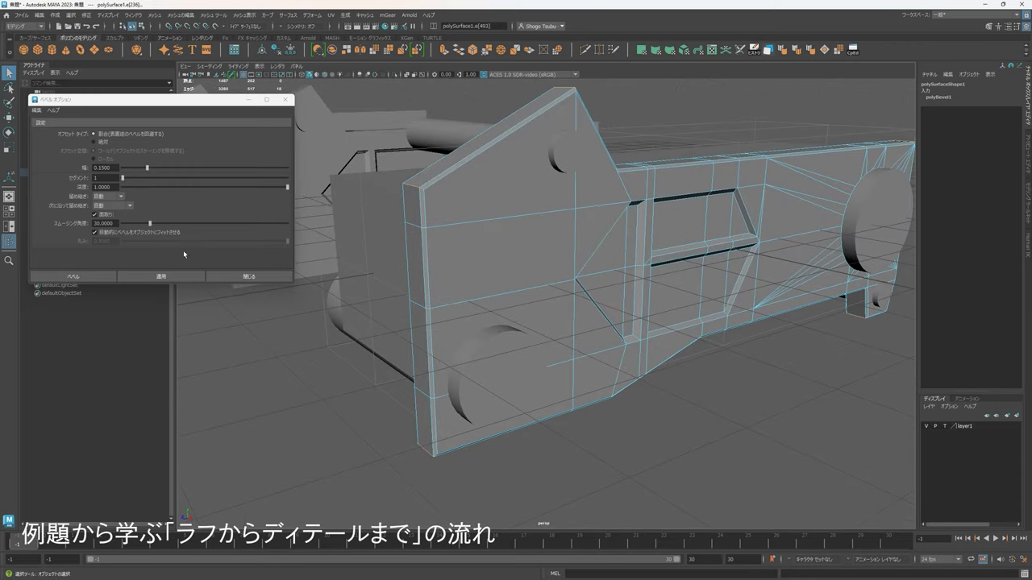
# Try beveling the selected corner edges with width 0.15, and undo that bevel.
pyautogui.click(171, 278)
pyautogui.keyDown('alt'); pyautogui.moveTo(565, 306); pyautogui.dragTo(549, 246); pyautogui.keyUp('alt')
pyautogui.scroll(3, 549, 246)
pyautogui.hotkey('ctrl', 'z')
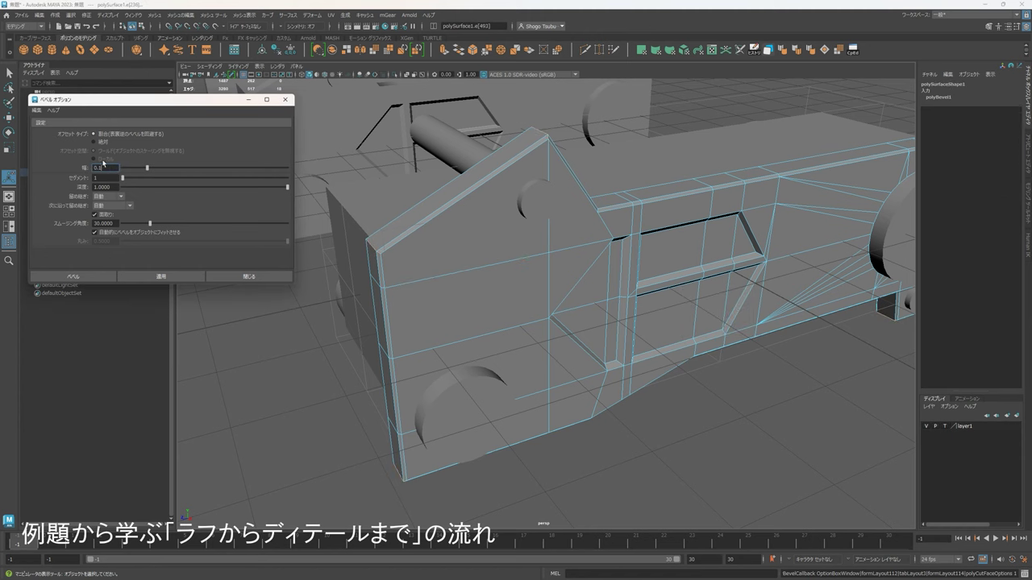
# Bevel the side panel's corner edges with width 0.1 and 1 segment, and return to object selection.
pyautogui.click(170, 274)
pyautogui.press('q')
pyautogui.moveTo(467, 219); pyautogui.dragTo(518, 207, button='right')
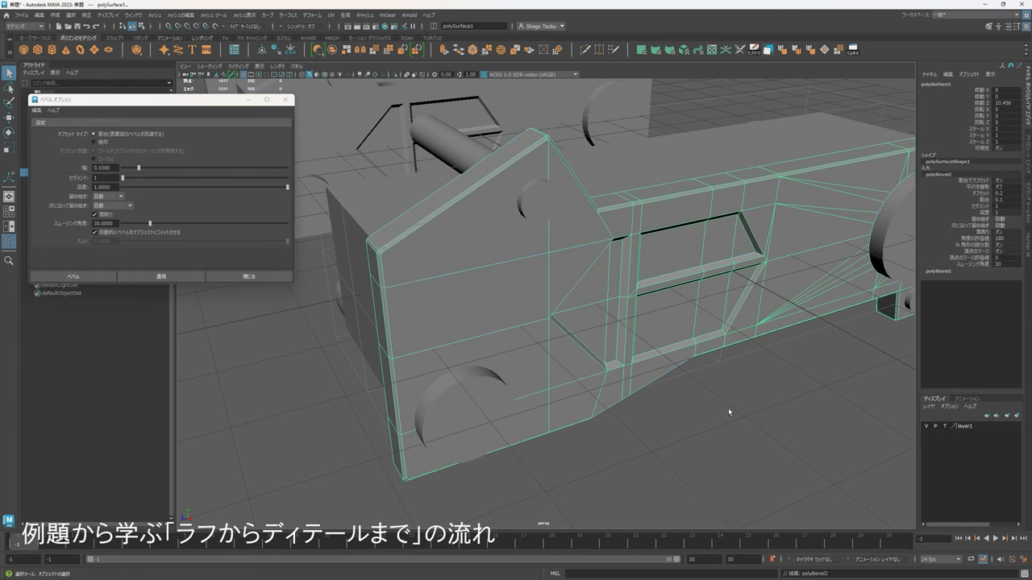
pyautogui.click(728, 408)
# Select the rim edges of the large circular hole at the side panel's tabbed end.
pyautogui.keyDown('alt'); pyautogui.moveTo(728, 408); pyautogui.dragTo(647, 342); pyautogui.keyUp('alt')
pyautogui.scroll(-7, 750, 420)
pyautogui.click(596, 341)
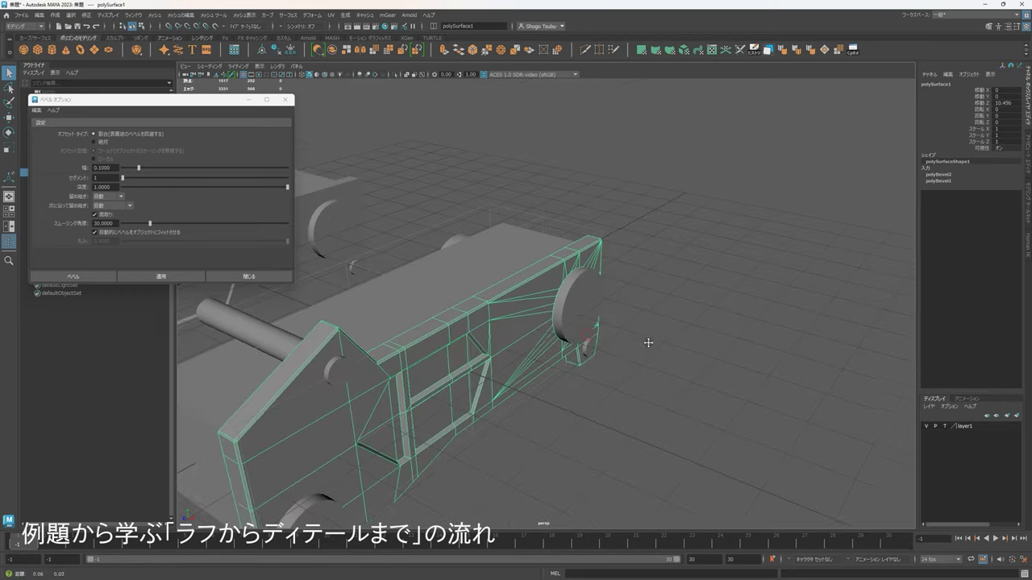
pyautogui.scroll(3, 724, 235)
pyautogui.moveTo(723, 235); pyautogui.dragTo(710, 200, button='right')
pyautogui.keyDown('alt'); pyautogui.moveTo(694, 198); pyautogui.dragTo(621, 252); pyautogui.keyUp('alt')
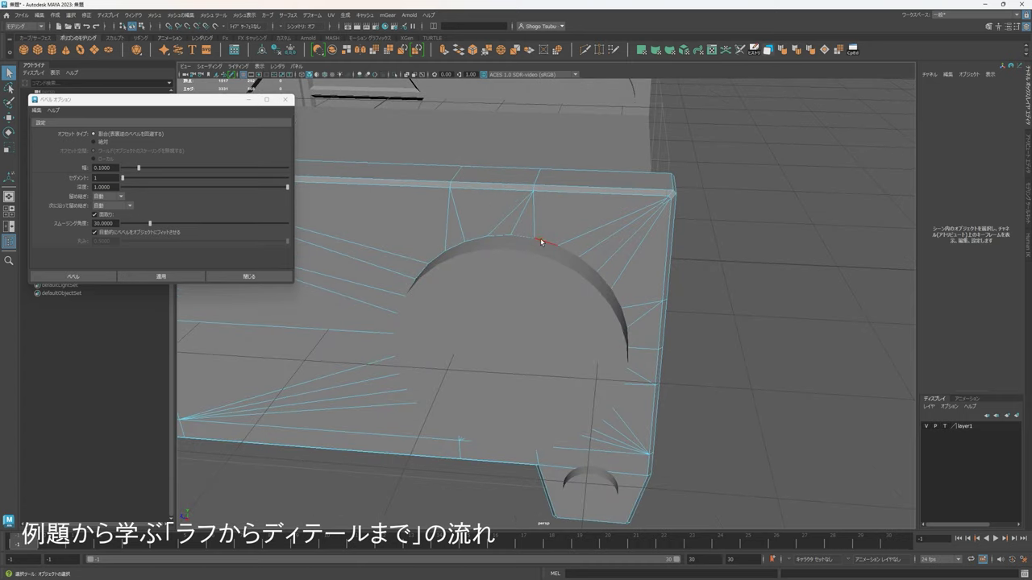
pyautogui.doubleClick(542, 243)
pyautogui.keyDown('alt'); pyautogui.moveTo(486, 216); pyautogui.dragTo(546, 221); pyautogui.keyUp('alt')
# Try moving the large cylinder out of the side panel's hole along its axis, and undo the move.
pyautogui.moveTo(547, 222); pyautogui.dragTo(568, 203, button='right')
pyautogui.click(560, 281)
pyautogui.press('w')
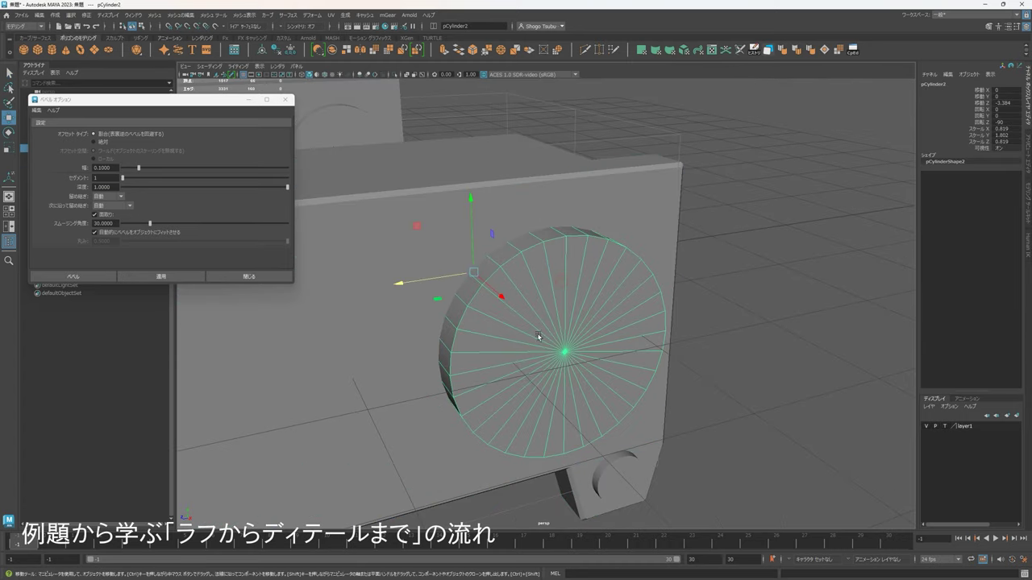
pyautogui.moveTo(423, 281); pyautogui.dragTo(608, 305)
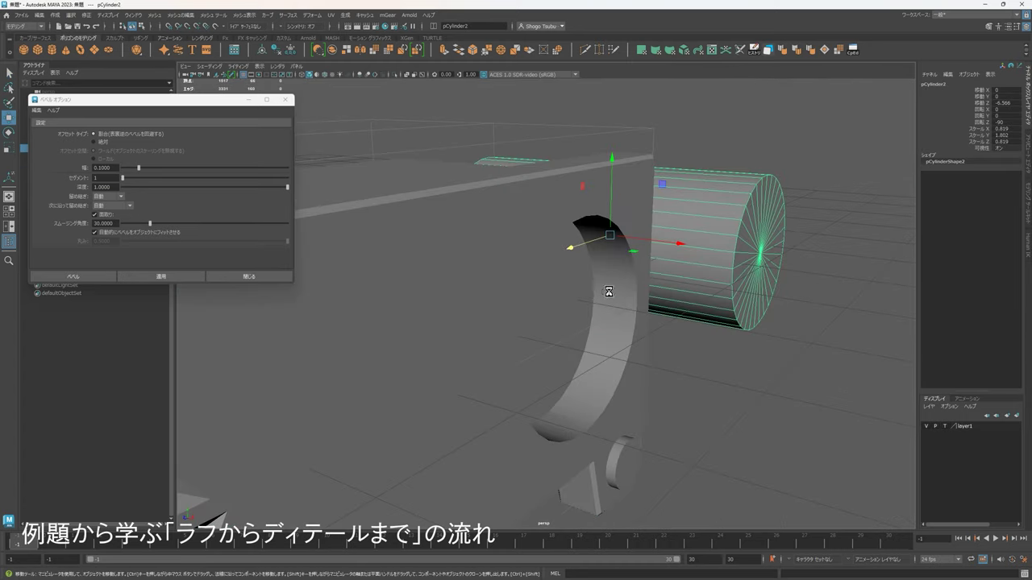
pyautogui.hotkey('ctrl', 'z')
pyautogui.hotkey('ctrl', 'z')
pyautogui.hotkey('ctrl', 'z')
pyautogui.hotkey('ctrl', 'z')
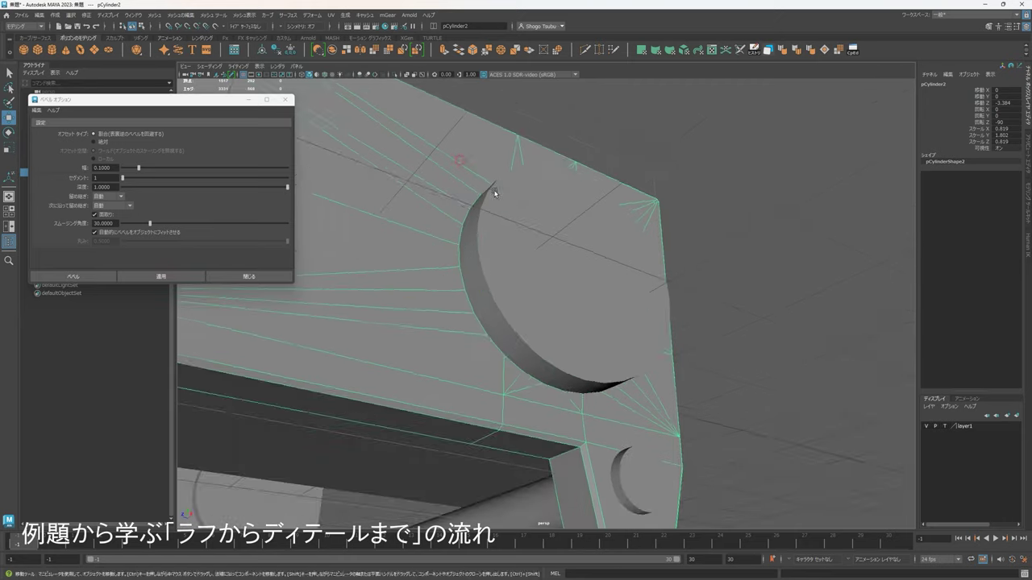
# Step back through the recent selection and tool changes on the large cylinder and the side panel.
pyautogui.hotkey('ctrl', 'z')
pyautogui.hotkey('ctrl', 'z')
pyautogui.hotkey('ctrl', 'z')
pyautogui.hotkey('ctrl', 'z')
pyautogui.hotkey('ctrl', 'z')
pyautogui.hotkey('ctrl', 'z')
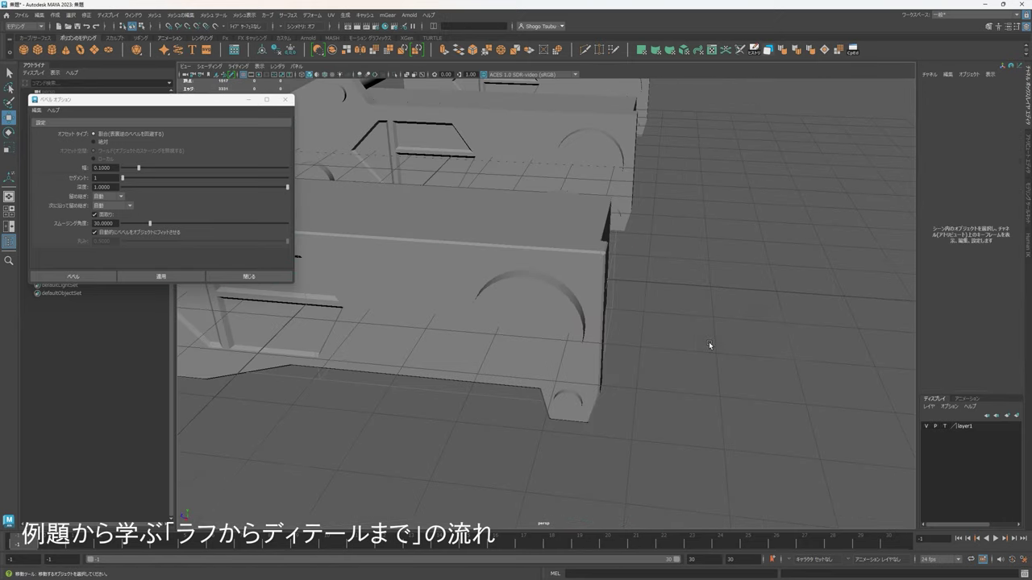
pyautogui.keyDown('alt'); pyautogui.moveTo(711, 346); pyautogui.dragTo(772, 331); pyautogui.keyUp('alt')
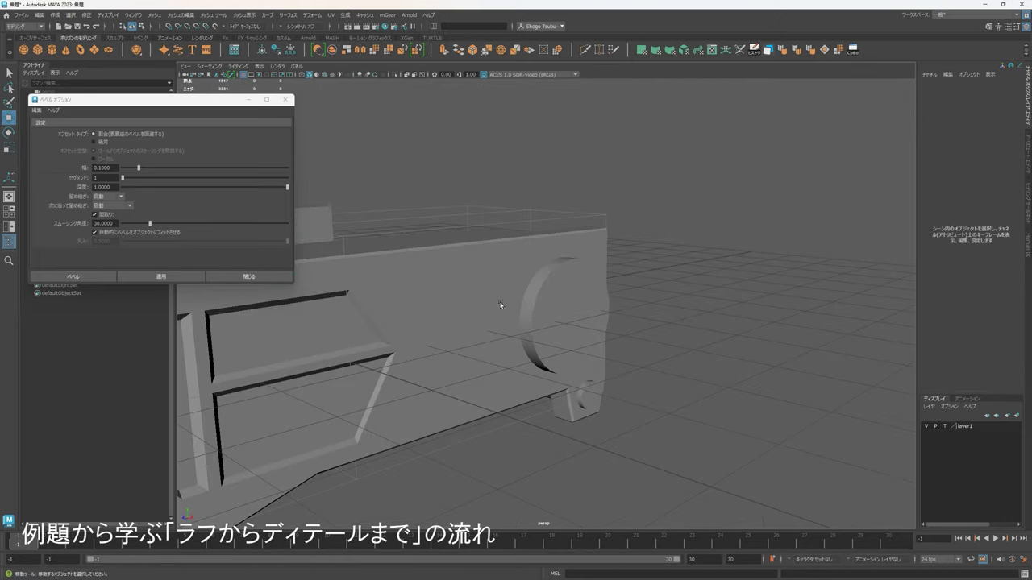
pyautogui.keyDown('alt'); pyautogui.moveTo(629, 302); pyautogui.dragTo(522, 278); pyautogui.keyUp('alt')
pyautogui.hotkey('ctrl', 'z')
pyautogui.hotkey('ctrl', 'z')
pyautogui.hotkey('ctrl', 'z')
pyautogui.hotkey('ctrl', 'z')
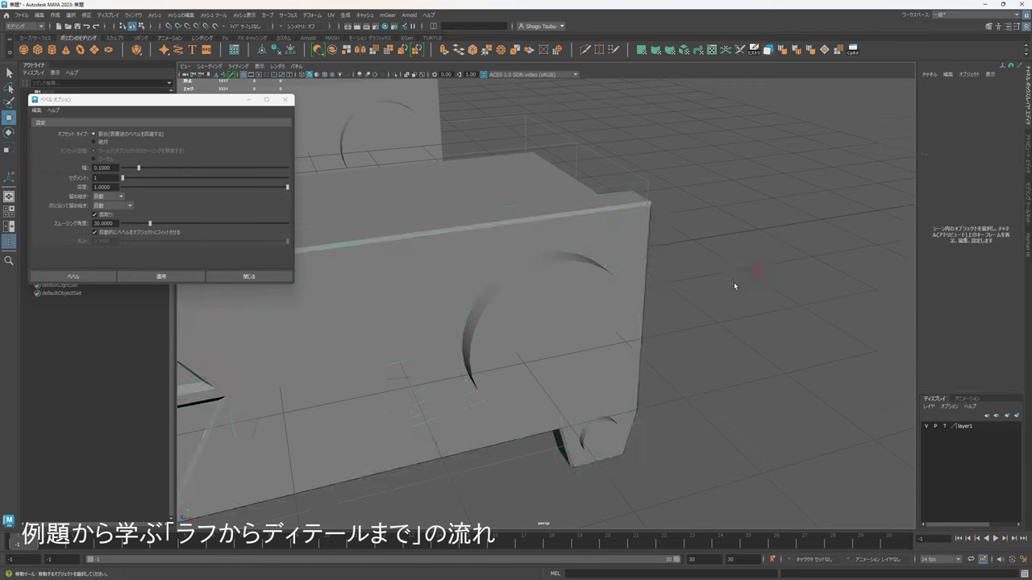
# Select the copied and front side panels to compare them, and undo back to the large hole's rim edge selection.
pyautogui.click(486, 142)
pyautogui.click(486, 179)
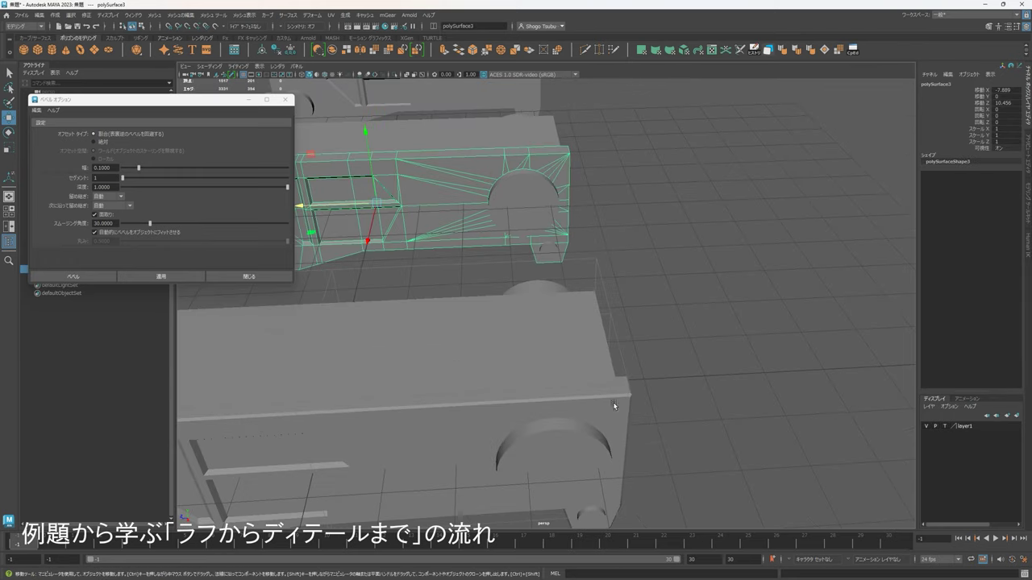
pyautogui.click(615, 407)
pyautogui.click(462, 170)
pyautogui.hotkey('ctrl', 'z')
pyautogui.hotkey('ctrl', 'z')
pyautogui.hotkey('ctrl', 'z')
pyautogui.hotkey('ctrl', 'z')
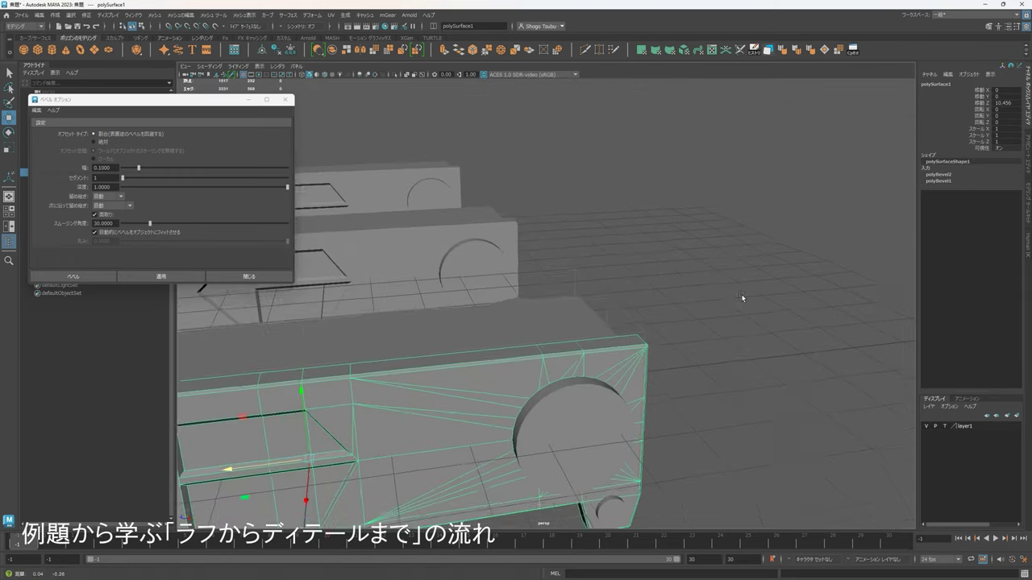
pyautogui.hotkey('ctrl', 'z')
pyautogui.hotkey('ctrl', 'z')
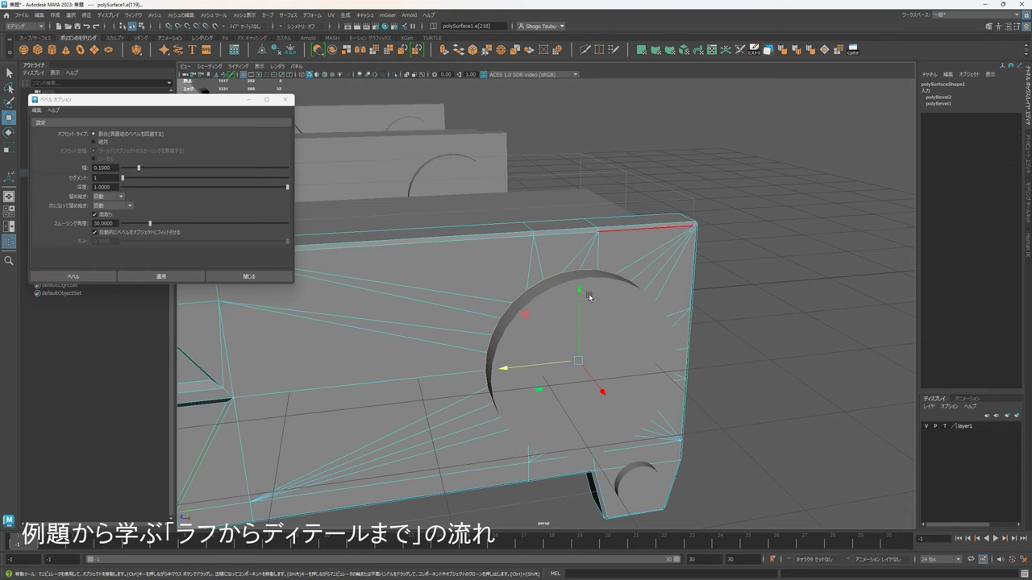
pyautogui.moveTo(629, 303)
pyautogui.keyDown('alt'); pyautogui.mouseDown()
pyautogui.moveTo(654, 279)
pyautogui.moveTo(586, 272)
pyautogui.moveTo(583, 295)
pyautogui.moveTo(614, 303)
pyautogui.mouseUp(); pyautogui.keyUp('alt')
pyautogui.hotkey('ctrl', 'z')
pyautogui.hotkey('ctrl', 'z')
pyautogui.hotkey('ctrl', 'z')
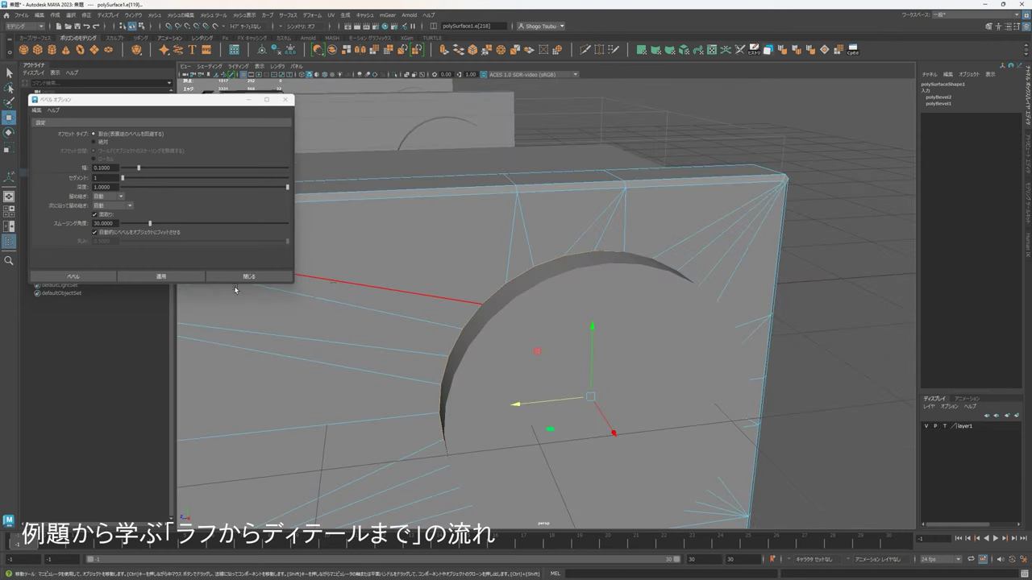
# Try beveling the large hole's rim edges with width 0.1, and undo that bevel.
pyautogui.keyDown('alt'); pyautogui.moveTo(613, 267); pyautogui.dragTo(581, 210); pyautogui.keyUp('alt')
pyautogui.moveTo(581, 210); pyautogui.dragTo(649, 177, button='right')
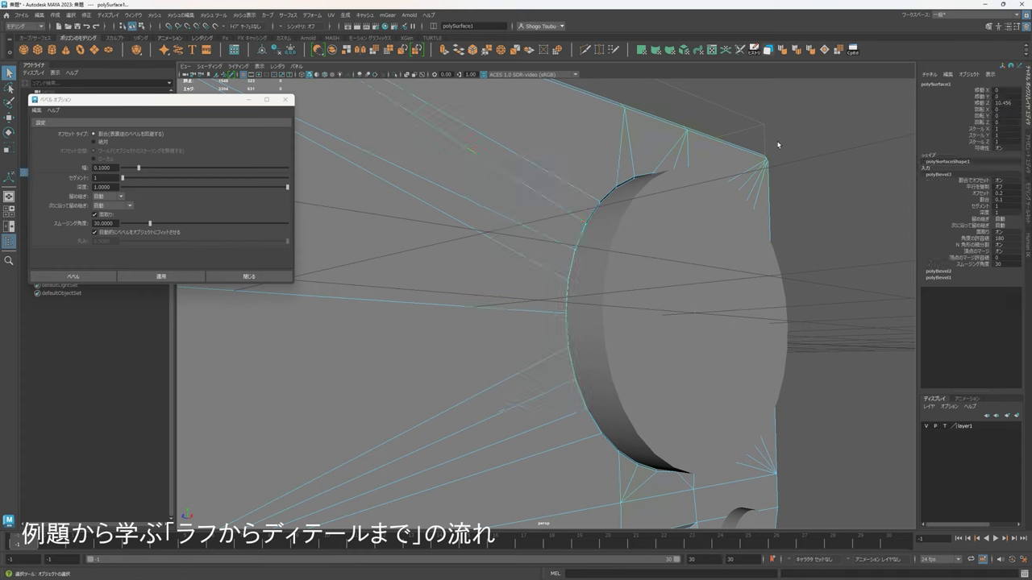
pyautogui.click(778, 146)
pyautogui.scroll(-4, 790, 262)
pyautogui.hotkey('ctrl', 'z')
pyautogui.hotkey('ctrl', 'z')
pyautogui.hotkey('ctrl', 'z')
pyautogui.hotkey('ctrl', 'z')
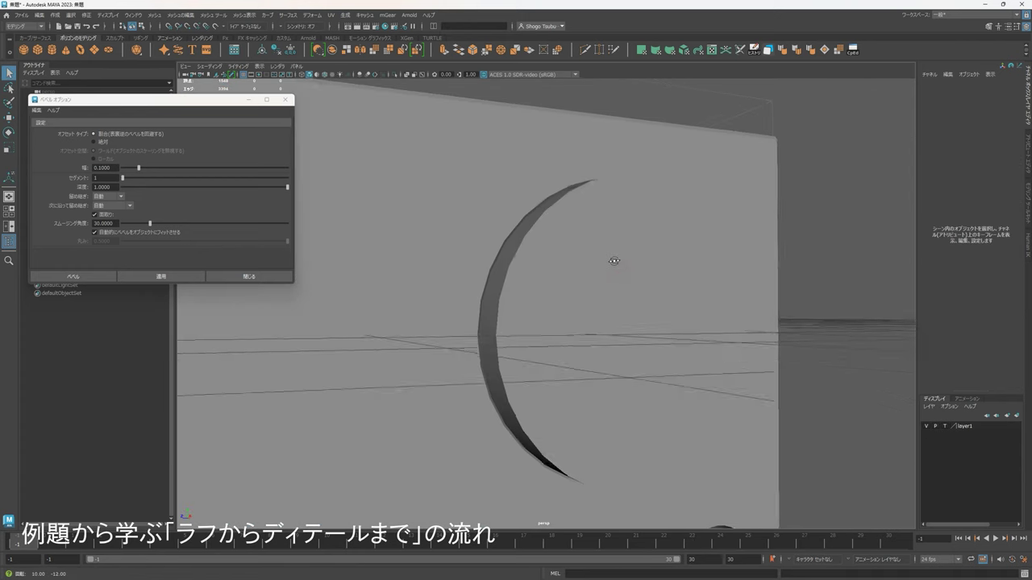
pyautogui.hotkey('ctrl', 'z')
pyautogui.hotkey('ctrl', 'z')
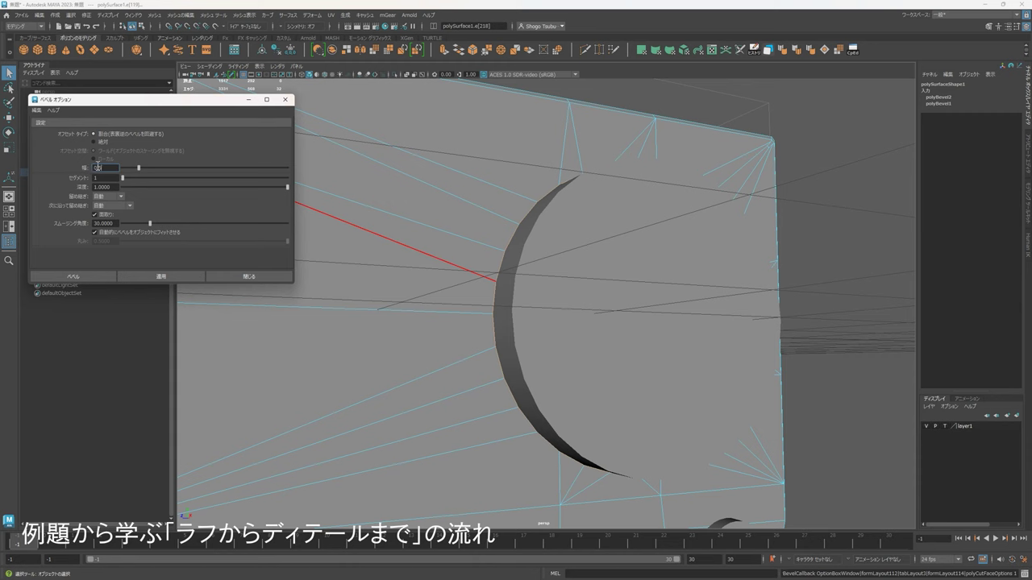
# Bevel the large hole's rim edges with width 0.5 and 1 segment, and return to object selection.
pyautogui.click(160, 276)
pyautogui.moveTo(449, 156); pyautogui.dragTo(494, 143, button='right')
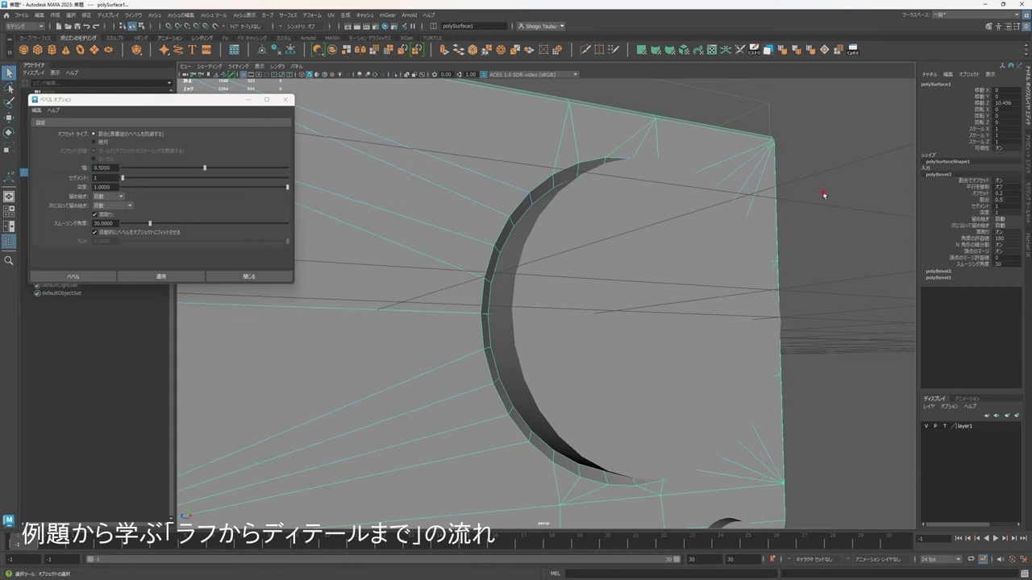
pyautogui.click(824, 196)
pyautogui.scroll(-4, 804, 225)
pyautogui.keyDown('alt'); pyautogui.moveTo(804, 220); pyautogui.dragTo(666, 309); pyautogui.keyUp('alt')
pyautogui.scroll(6, 698, 303)
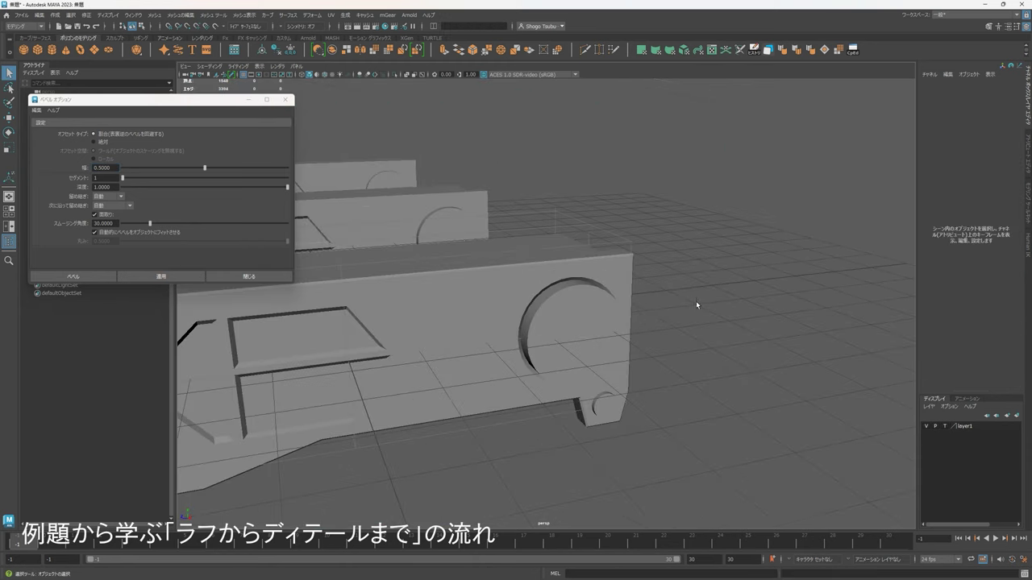
# Examine the beveled side panel, its cylinders and the backup copies from several angles.
pyautogui.keyDown('alt'); pyautogui.moveTo(698, 304); pyautogui.dragTo(647, 327); pyautogui.keyUp('alt')
pyautogui.scroll(2, 659, 315)
pyautogui.click(658, 315)
pyautogui.scroll(-2, 704, 306)
pyautogui.scroll(-2, 647, 327)
pyautogui.click(799, 302)
pyautogui.scroll(-4, 799, 302)
pyautogui.keyDown('alt'); pyautogui.moveTo(799, 302); pyautogui.dragTo(608, 311); pyautogui.keyUp('alt')
pyautogui.click(553, 240)
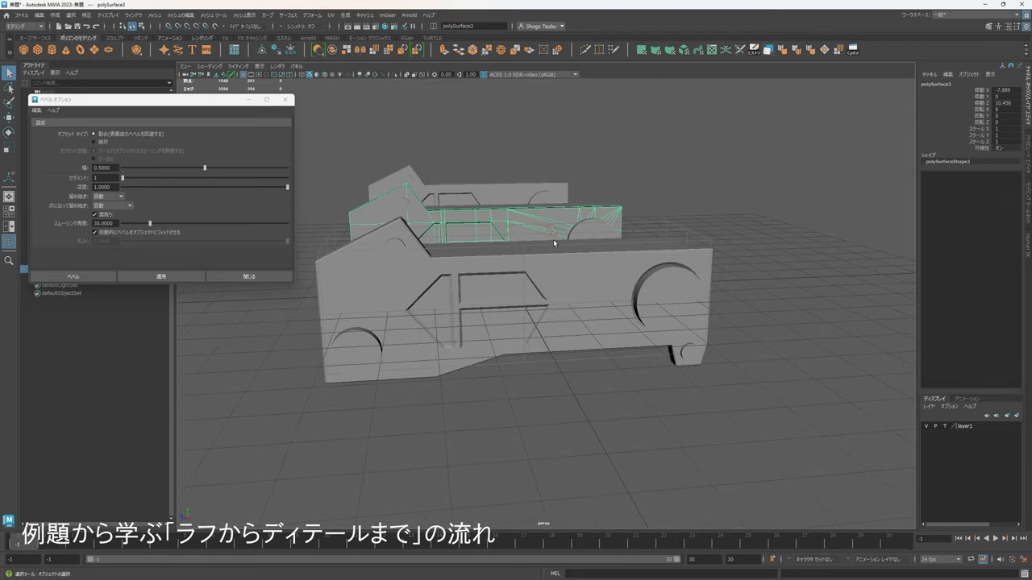
pyautogui.keyDown('alt'); pyautogui.moveTo(553, 240); pyautogui.dragTo(737, 151); pyautogui.keyUp('alt')
pyautogui.click(629, 290)
pyautogui.click(714, 346)
pyautogui.click(605, 299)
pyautogui.click(428, 216)
# Bevel the outer rim of the small cylinder near the panel's peak with fraction 0.2, and return to object selection.
pyautogui.click(699, 166)
pyautogui.scroll(5, 580, 250)
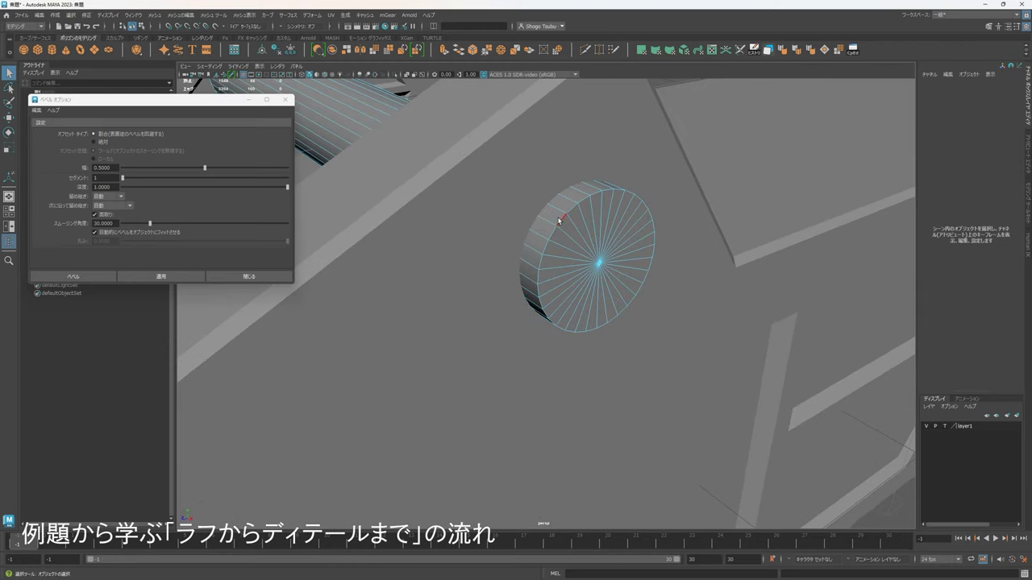
pyautogui.doubleClick(561, 220)
pyautogui.scroll(-2, 575, 235)
pyautogui.keyDown('alt'); pyautogui.moveTo(592, 271); pyautogui.dragTo(526, 244); pyautogui.keyUp('alt')
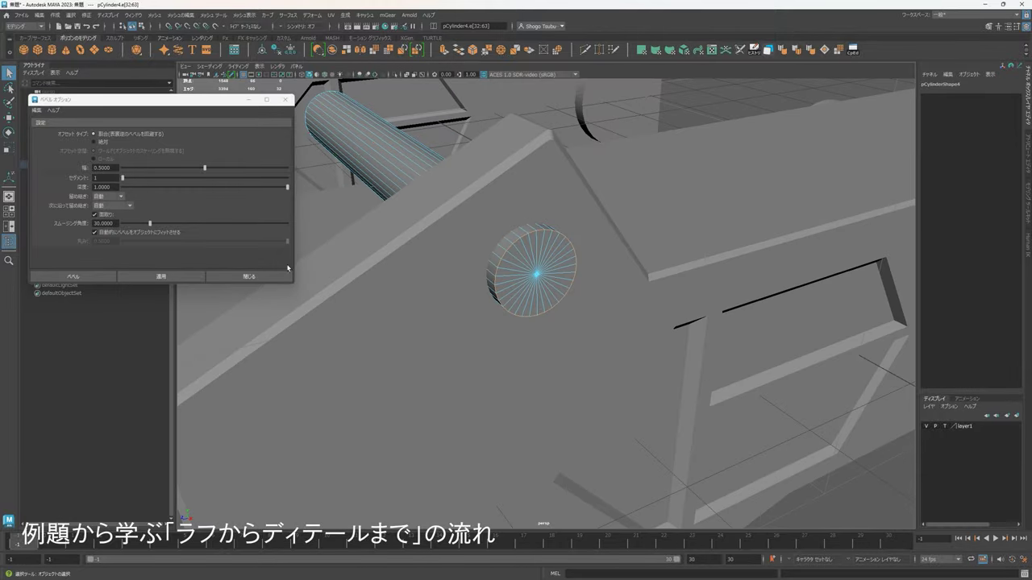
pyautogui.click(188, 278)
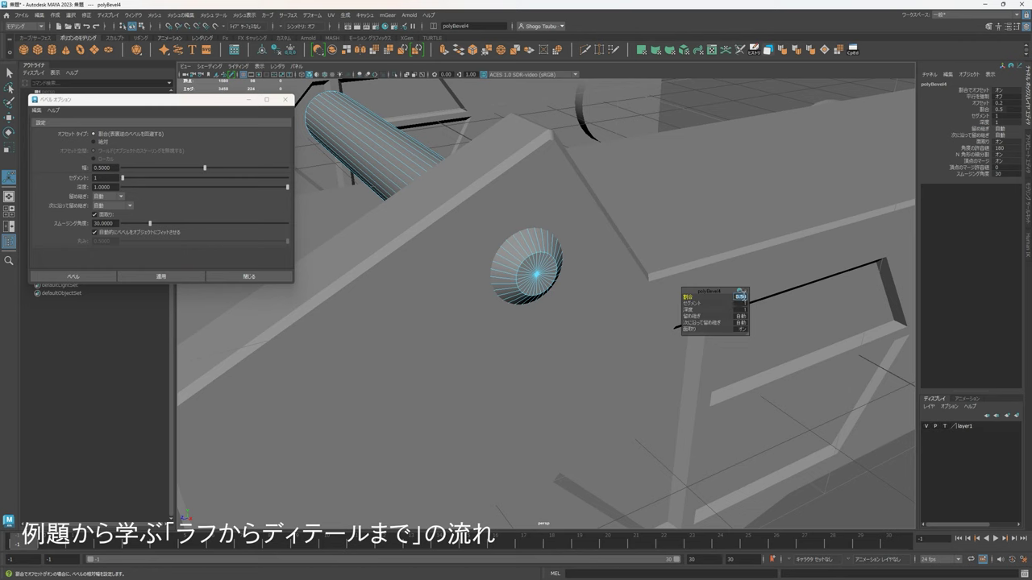
pyautogui.press('Return')
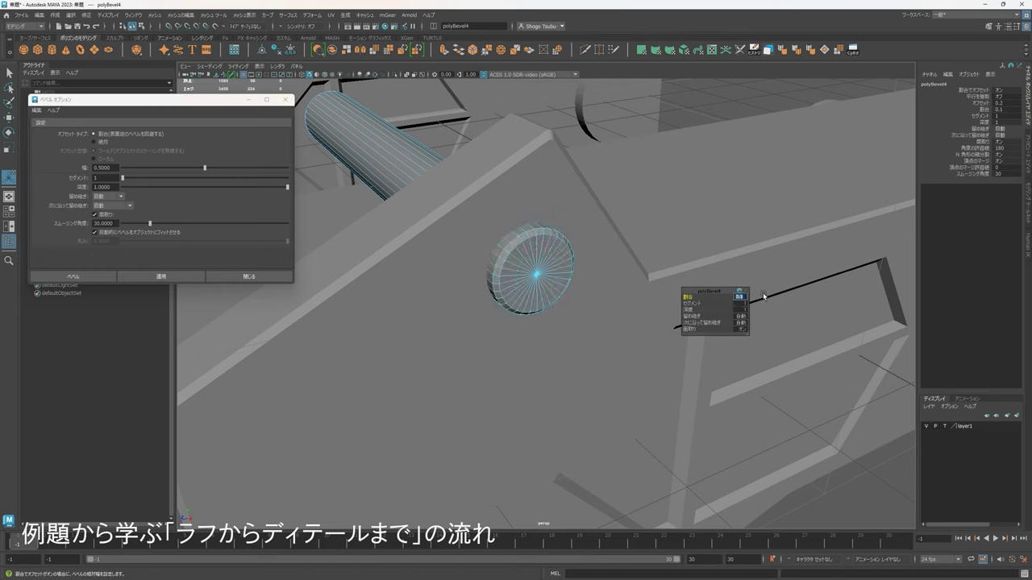
pyautogui.moveTo(546, 262); pyautogui.dragTo(710, 175, button='right')
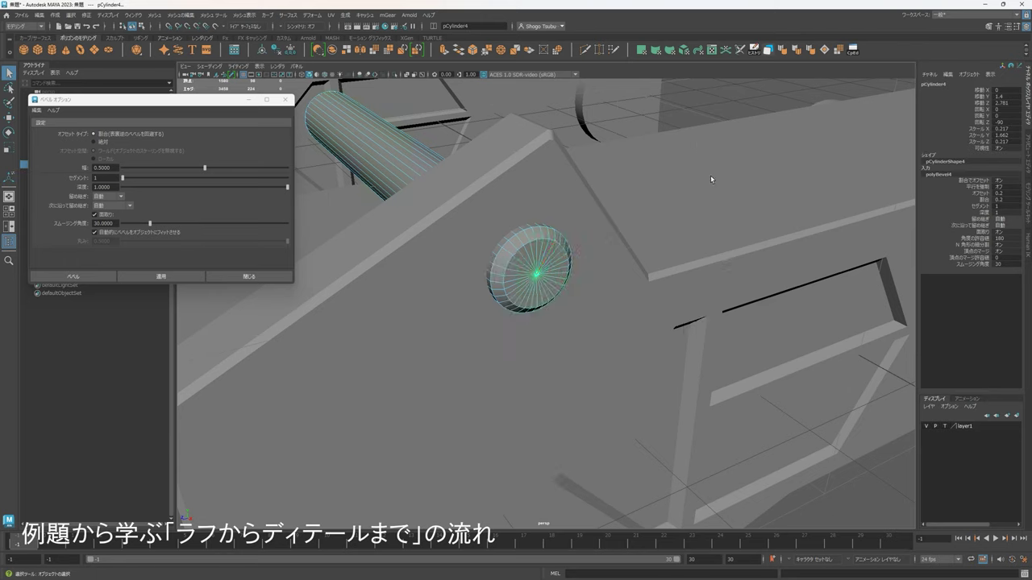
# Select the outer rim edge loop of the cylinder at the lower corner of the panel's peaked end.
pyautogui.scroll(-6, 710, 175)
pyautogui.click(750, 396)
pyautogui.keyDown('alt'); pyautogui.moveTo(750, 396); pyautogui.dragTo(788, 299, button='middle'); pyautogui.keyUp('alt')
pyautogui.scroll(4, 788, 299)
pyautogui.click(603, 279)
pyautogui.keyDown('alt'); pyautogui.moveTo(603, 279); pyautogui.dragTo(556, 287, button='middle'); pyautogui.keyUp('alt')
pyautogui.moveTo(579, 286); pyautogui.dragTo(605, 215, button='right')
pyautogui.doubleClick(571, 251)
pyautogui.keyDown('alt'); pyautogui.moveTo(643, 297); pyautogui.dragTo(640, 291); pyautogui.keyUp('alt')
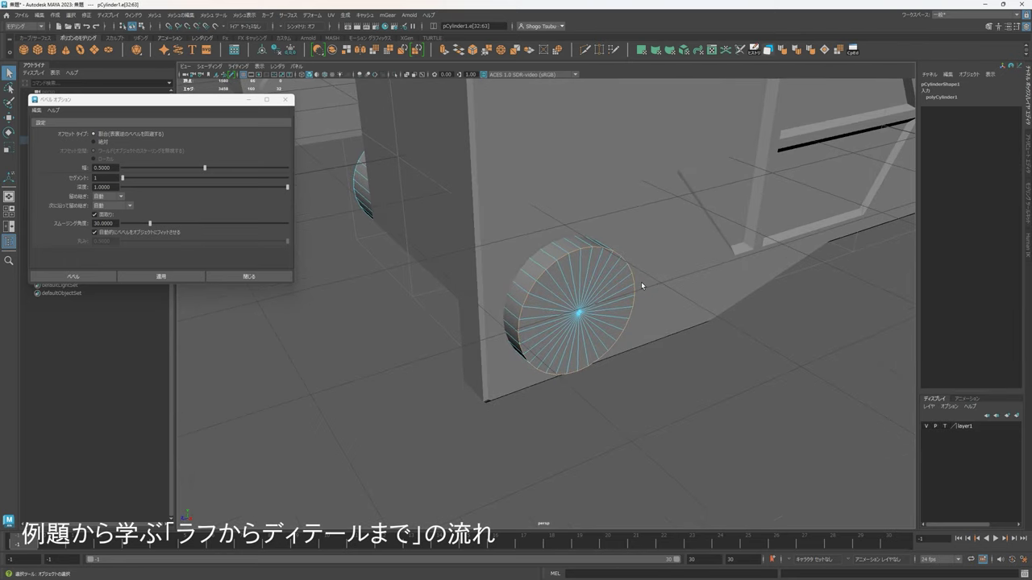
# Bevel the selected lower cylinder rim with fraction 0.03 and 1 segment, and return to object selection.
pyautogui.click(185, 276)
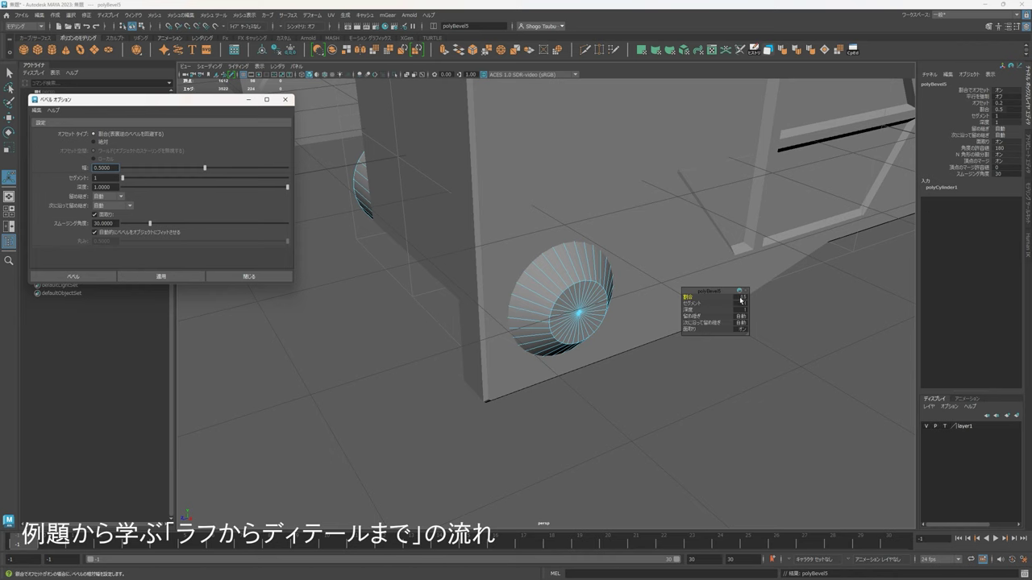
pyautogui.write('0.1')
pyautogui.press('Return')
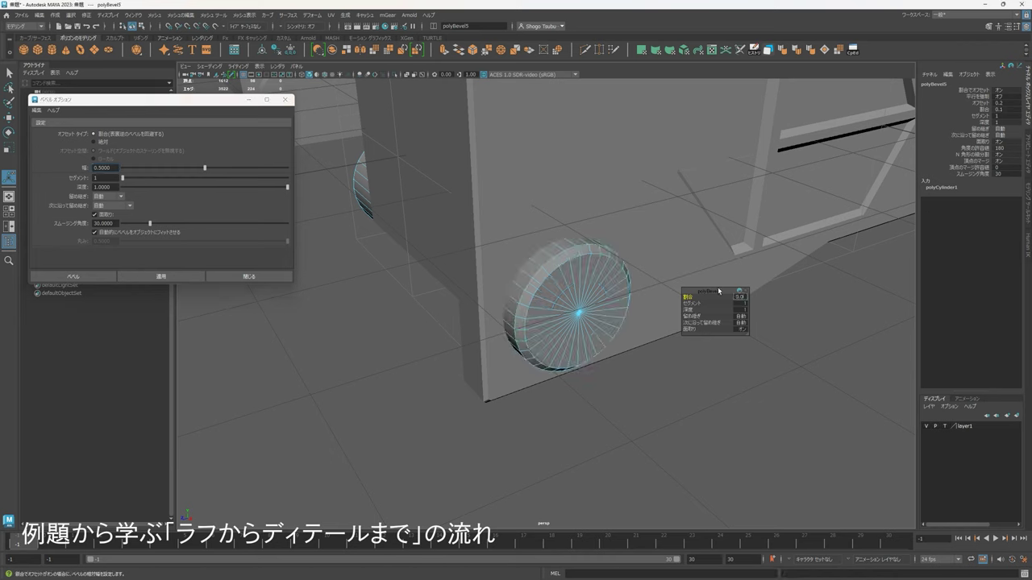
pyautogui.moveTo(574, 262); pyautogui.dragTo(632, 224, button='right')
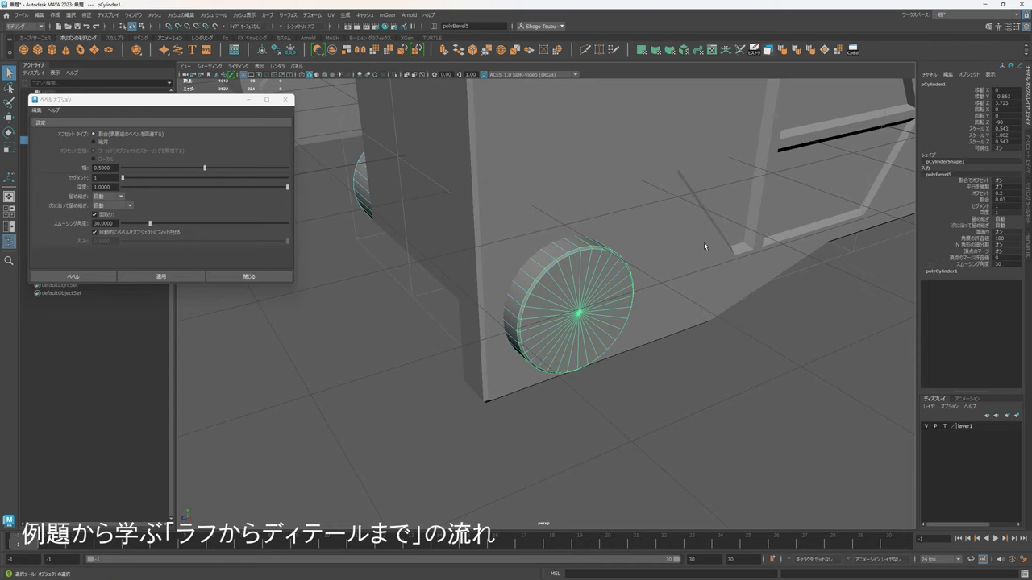
# Move the outer end-cap vertices of the large cylinder slightly inward along its axis, toward the side panel.
pyautogui.click(718, 369)
pyautogui.scroll(-3, 713, 347)
pyautogui.keyDown('alt'); pyautogui.moveTo(712, 336); pyautogui.dragTo(523, 405); pyautogui.keyUp('alt')
pyautogui.scroll(3, 520, 394)
pyautogui.click(524, 355)
pyautogui.keyDown('alt'); pyautogui.moveTo(524, 355); pyautogui.dragTo(617, 386); pyautogui.keyUp('alt')
pyautogui.moveTo(746, 254); pyautogui.dragTo(685, 258, button='right')
pyautogui.keyDown('alt'); pyautogui.moveTo(685, 258); pyautogui.dragTo(713, 451); pyautogui.keyUp('alt')
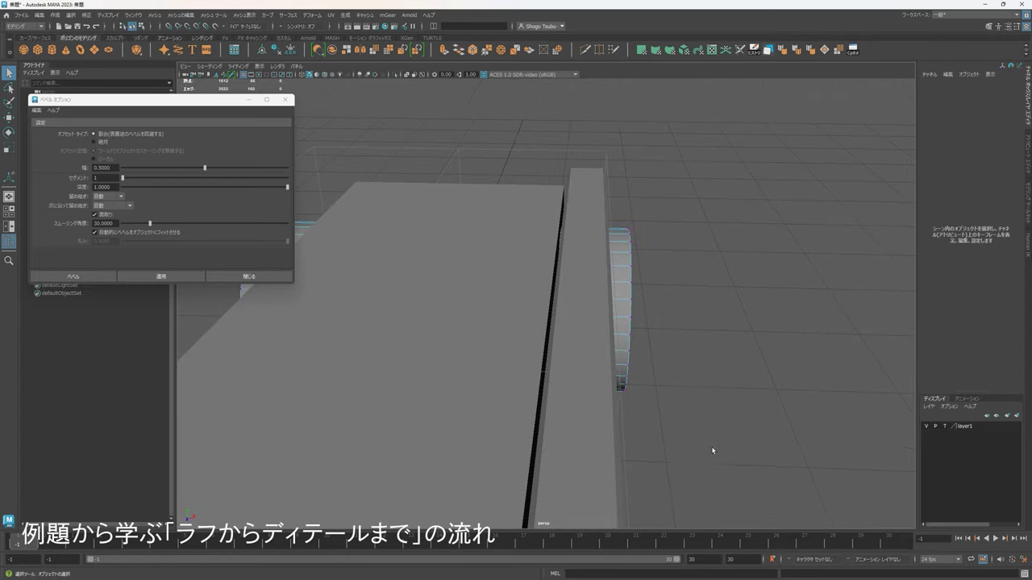
pyautogui.moveTo(644, 248); pyautogui.dragTo(611, 206)
pyautogui.keyDown('alt'); pyautogui.moveTo(646, 270); pyautogui.dragTo(639, 287); pyautogui.keyUp('alt')
pyautogui.press('w')
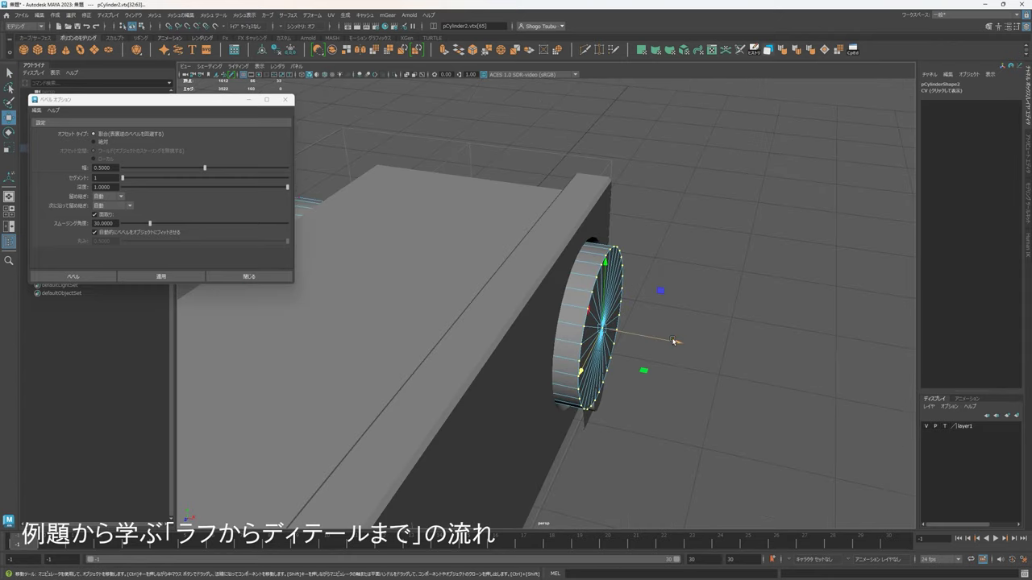
pyautogui.moveTo(674, 341); pyautogui.dragTo(662, 340)
# Extrude the large cylinder's outer cap faces and scale them down to a smaller concentric circle.
pyautogui.click(627, 284)
pyautogui.keyDown('alt'); pyautogui.moveTo(627, 284); pyautogui.dragTo(708, 414); pyautogui.keyUp('alt')
pyautogui.moveTo(709, 416); pyautogui.dragTo(467, 177)
pyautogui.keyDown('alt'); pyautogui.moveTo(565, 242); pyautogui.dragTo(615, 330, button='middle'); pyautogui.keyUp('alt')
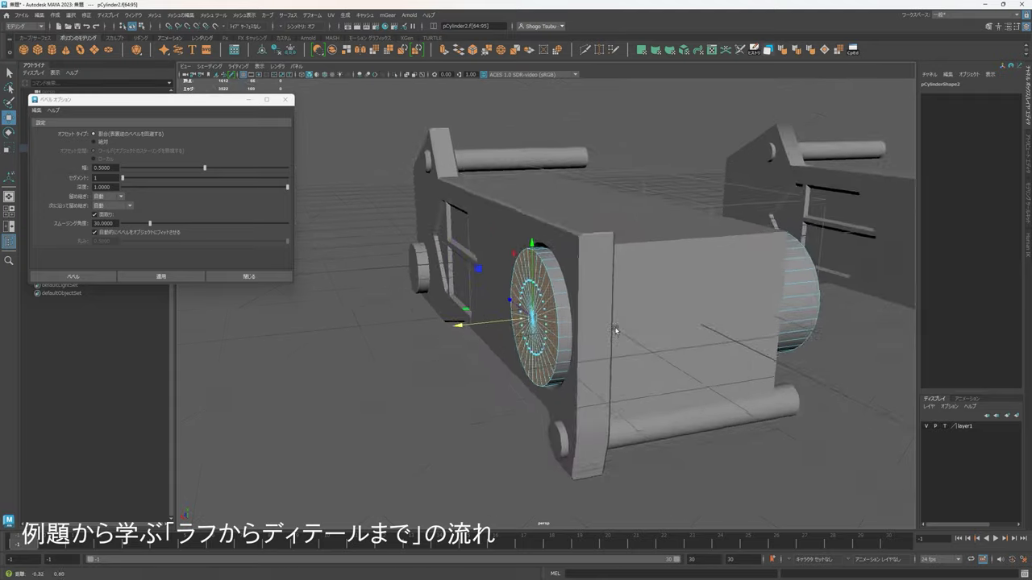
pyautogui.scroll(2, 615, 330)
pyautogui.hotkey('ctrl', 'e')
pyautogui.press('r')
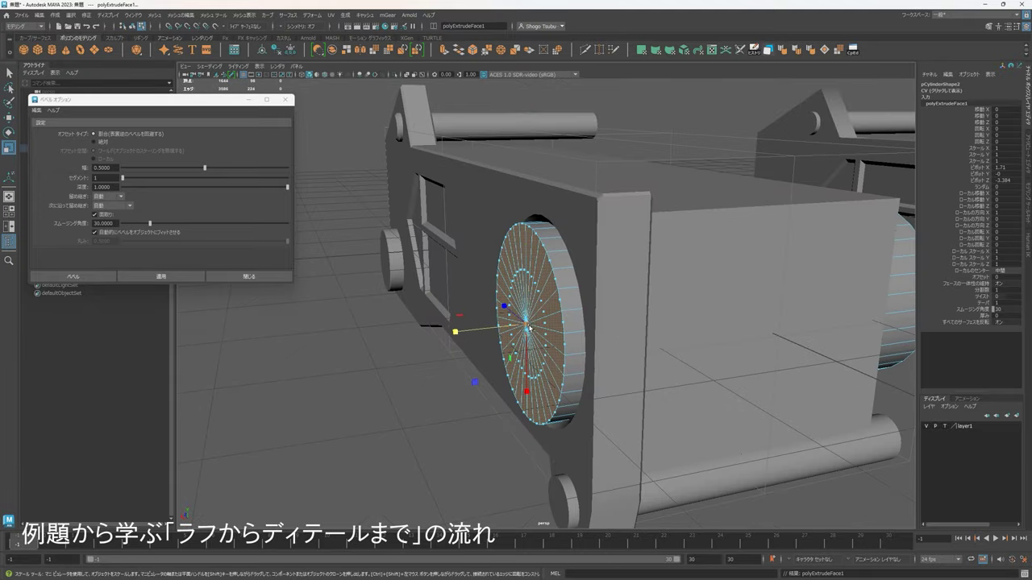
pyautogui.keyDown('alt'); pyautogui.moveTo(471, 326); pyautogui.dragTo(534, 359); pyautogui.keyUp('alt')
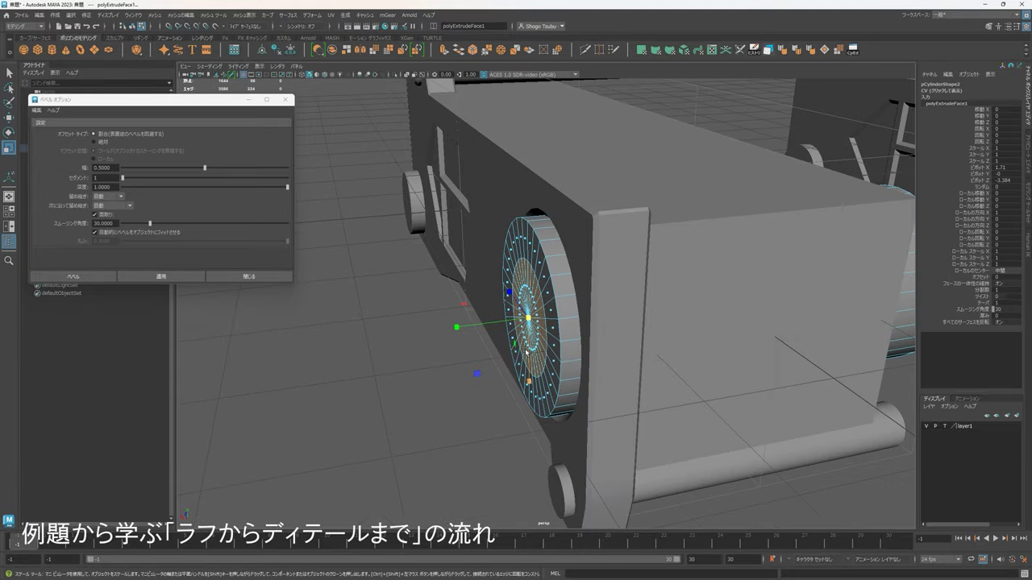
# Extrude the inner circle of the large cylinder's cap again, move it into a raised disc, and return to object selection.
pyautogui.hotkey('ctrl', 'e')
pyautogui.press('w')
pyautogui.keyDown('alt'); pyautogui.moveTo(507, 324); pyautogui.dragTo(653, 319); pyautogui.keyUp('alt')
pyautogui.moveTo(543, 318); pyautogui.dragTo(577, 264)
pyautogui.moveTo(573, 252); pyautogui.dragTo(654, 228, button='right')
pyautogui.click(761, 237)
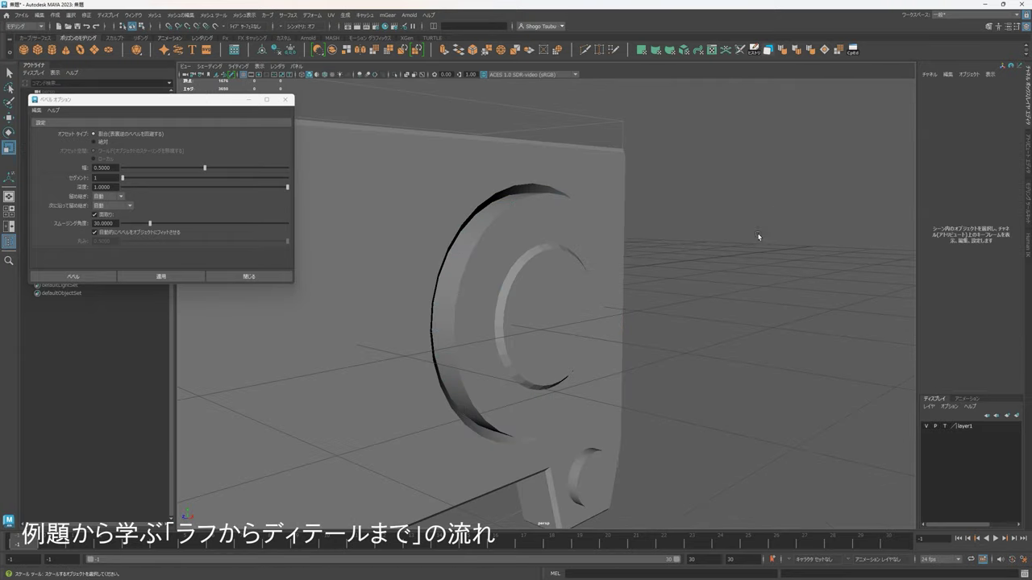
# Apply automatic edge softening and hardening by face angle to the large cylinder.
pyautogui.keyDown('alt'); pyautogui.moveTo(760, 237); pyautogui.dragTo(559, 232); pyautogui.keyUp('alt')
pyautogui.click(559, 233)
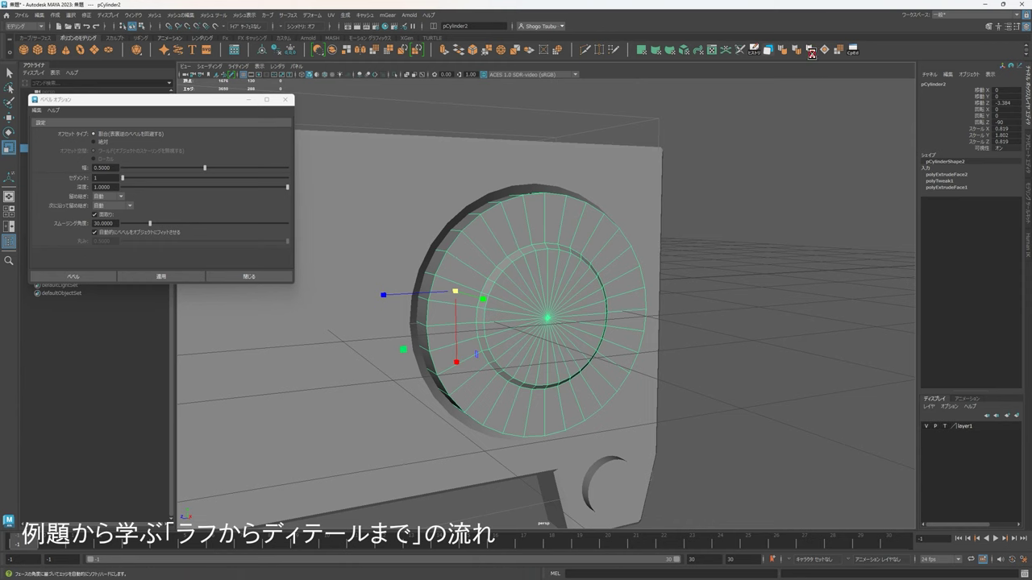
pyautogui.click(711, 149)
pyautogui.keyDown('alt'); pyautogui.moveTo(711, 149); pyautogui.dragTo(647, 283); pyautogui.keyUp('alt')
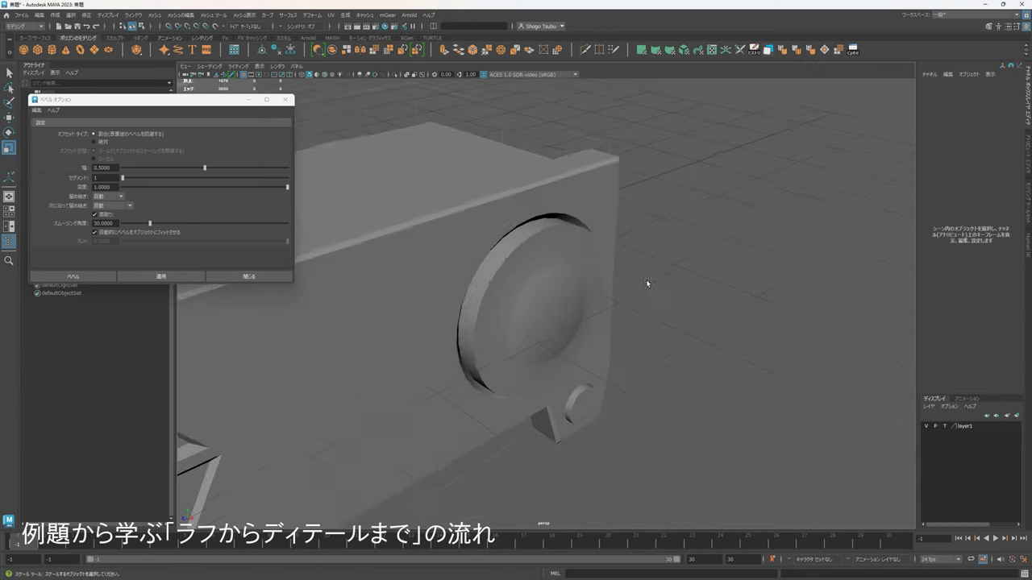
# Harden the inner and outer edge loops of the raised disc on the large cylinder's cap.
pyautogui.scroll(2, 647, 283)
pyautogui.click(573, 265)
pyautogui.moveTo(572, 265); pyautogui.dragTo(565, 211, button='right')
pyautogui.doubleClick(551, 257)
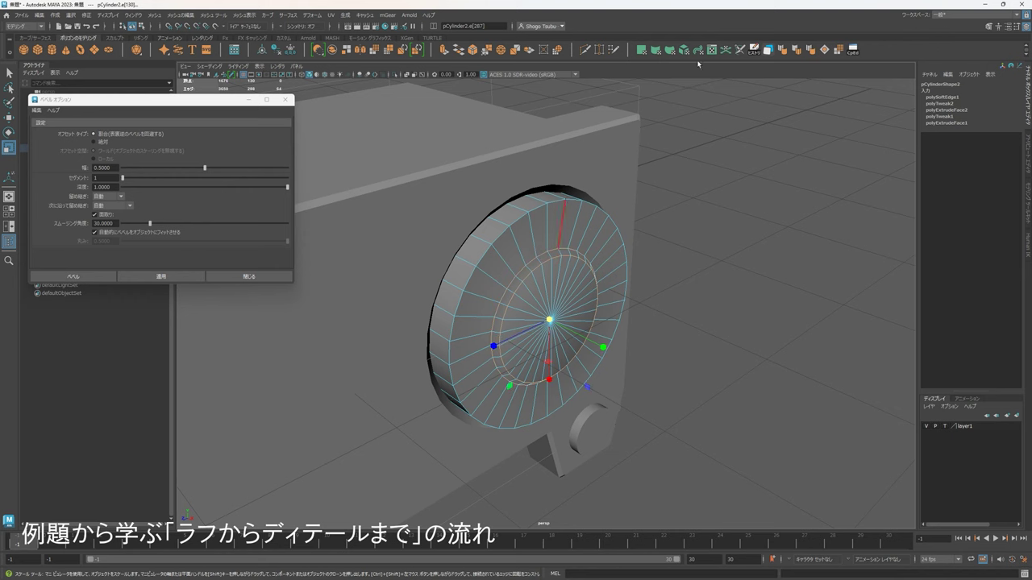
pyautogui.click(722, 184)
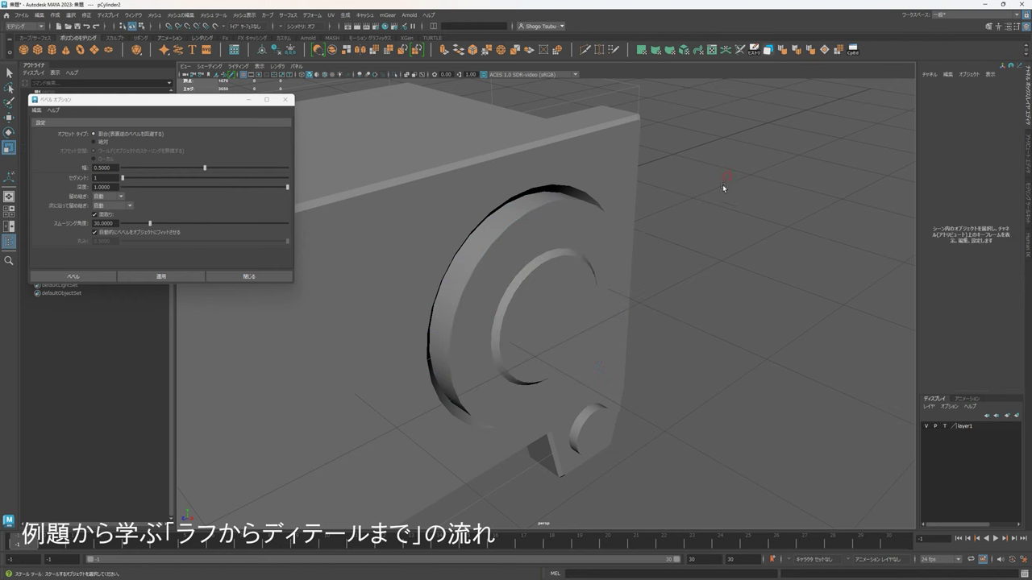
# Bevel the outer rim edge loop of the large cylinder's cap with a fraction of 0.1.
pyautogui.keyDown('alt'); pyautogui.moveTo(723, 184); pyautogui.dragTo(635, 265); pyautogui.keyUp('alt')
pyautogui.scroll(2, 634, 266)
pyautogui.click(573, 246)
pyautogui.moveTo(573, 245); pyautogui.dragTo(567, 208, button='right')
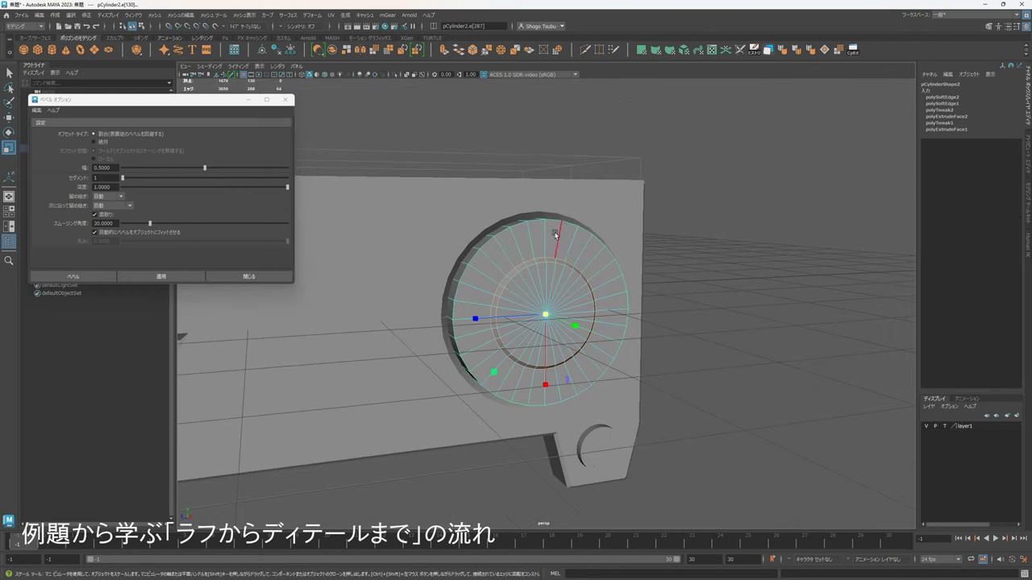
pyautogui.doubleClick(553, 224)
pyautogui.keyDown('alt'); pyautogui.moveTo(553, 224); pyautogui.dragTo(589, 272); pyautogui.keyUp('alt')
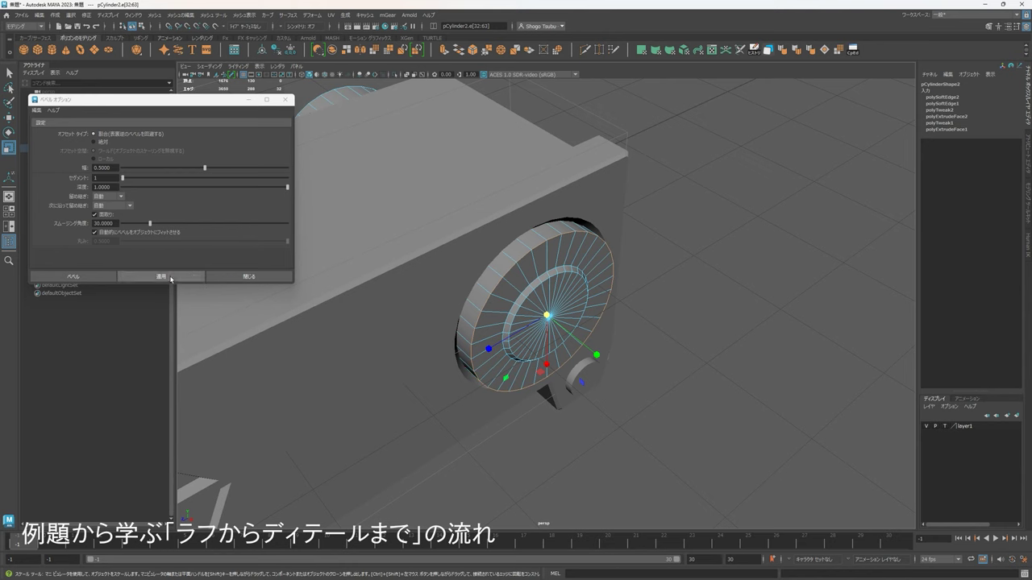
pyautogui.keyDown('alt'); pyautogui.moveTo(488, 278); pyautogui.dragTo(529, 248); pyautogui.keyUp('alt')
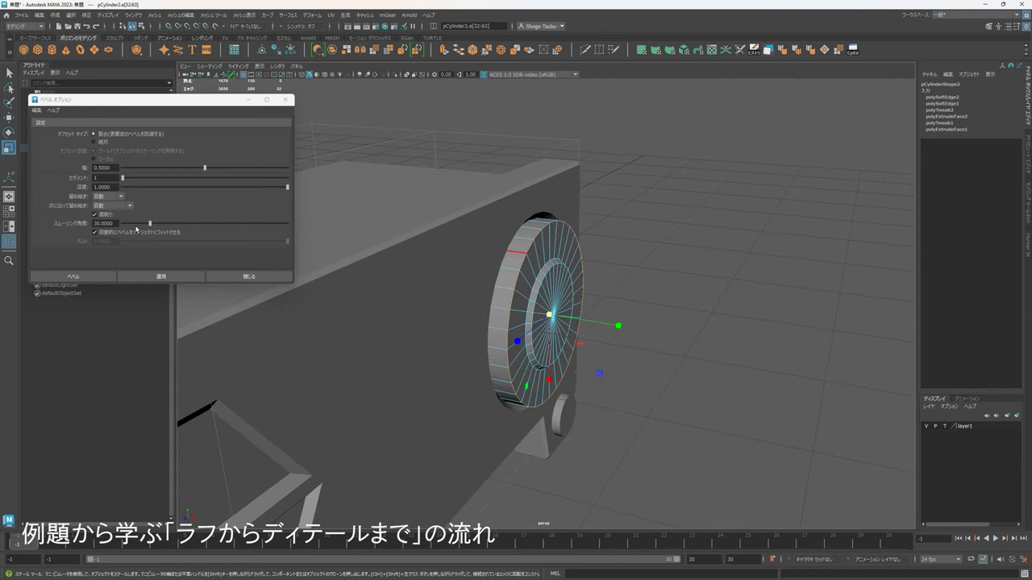
pyautogui.click(161, 275)
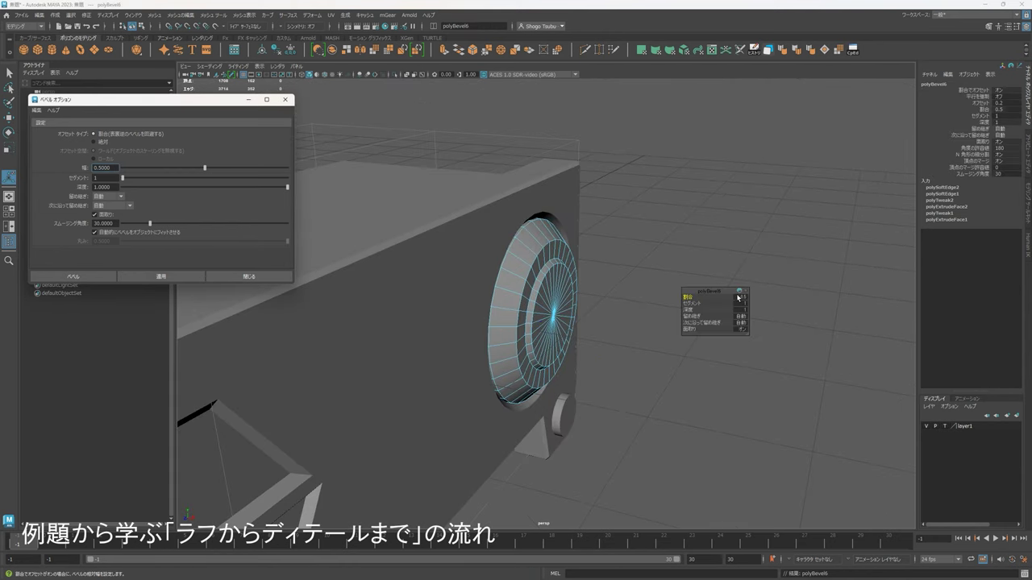
pyautogui.write('0.1')
pyautogui.press('Return')
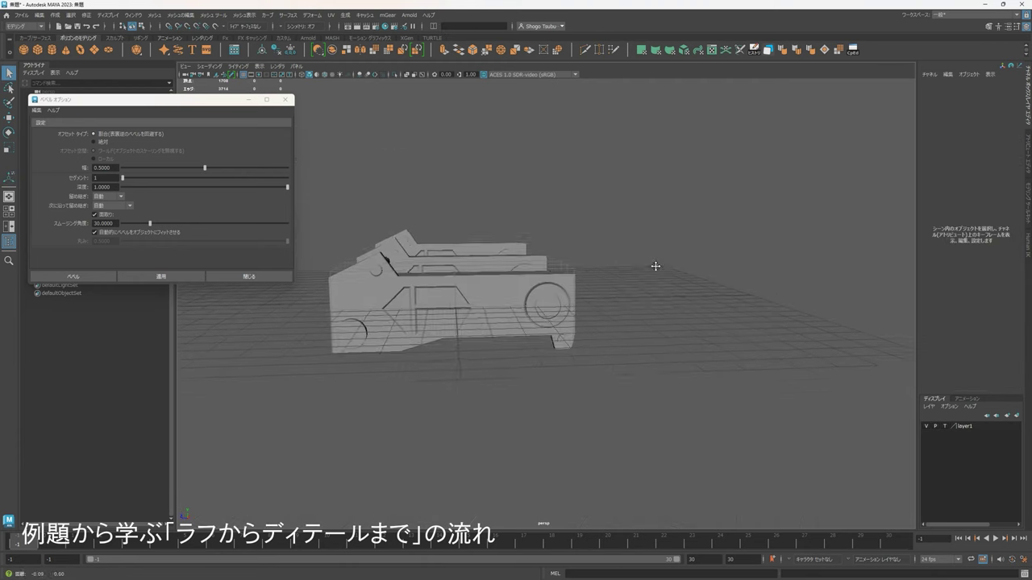
pyautogui.scroll(4, 655, 266)
pyautogui.keyDown('alt'); pyautogui.moveTo(571, 302); pyautogui.dragTo(566, 264, button='middle'); pyautogui.keyUp('alt')
pyautogui.scroll(4, 566, 264)
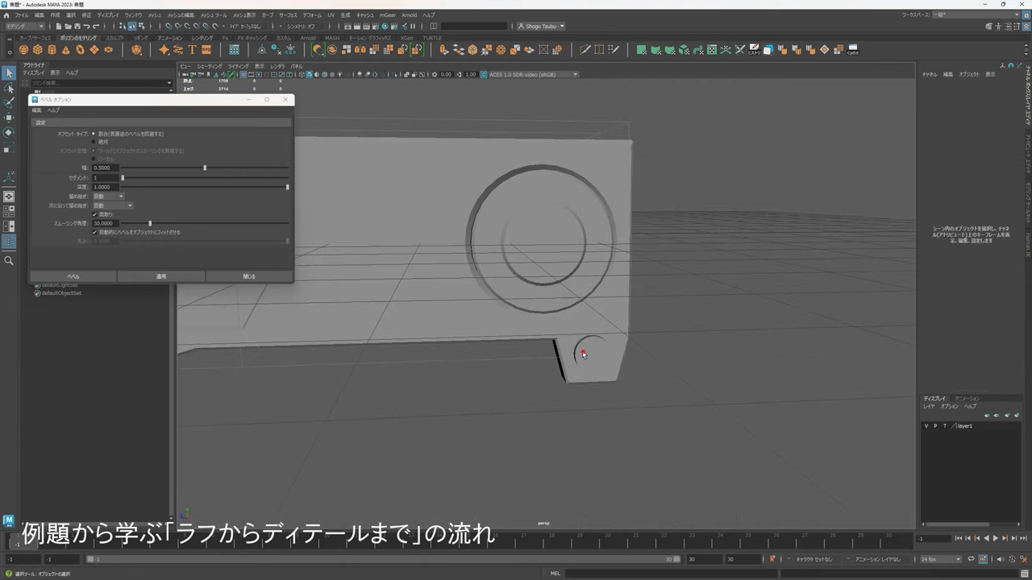
pyautogui.click(582, 353)
pyautogui.moveTo(584, 353); pyautogui.dragTo(595, 241, button='right')
pyautogui.scroll(4, 613, 355)
pyautogui.moveTo(637, 386); pyautogui.dragTo(799, 269, button='right')
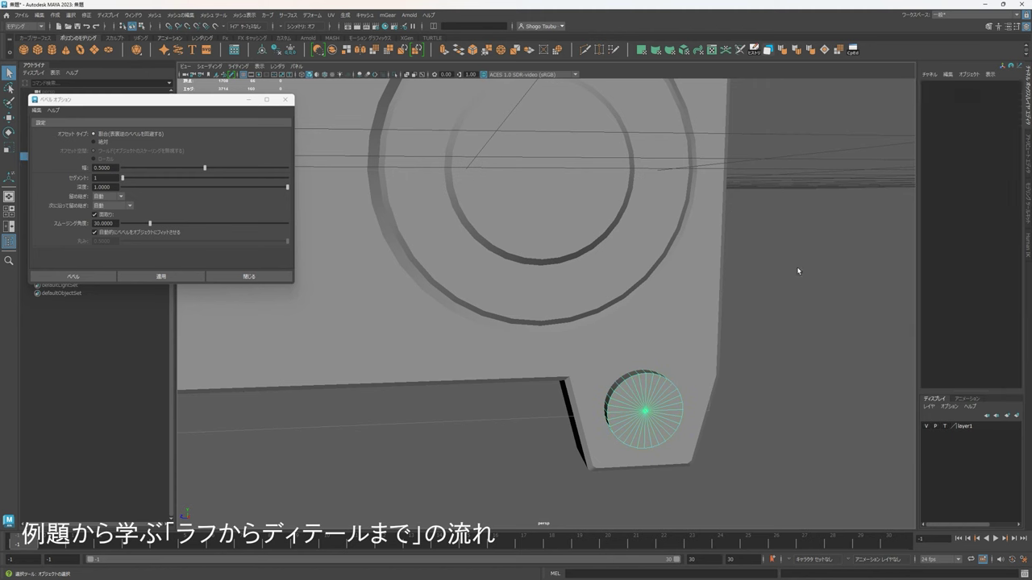
pyautogui.click(799, 270)
# Duplicate the beveled small cylinder near the panel's peak and move the copy onto the foot below the large cylinder.
pyautogui.click(649, 406)
pyautogui.keyDown('shift'); pyautogui.click(577, 357); pyautogui.keyUp('shift')
pyautogui.scroll(-4, 577, 356)
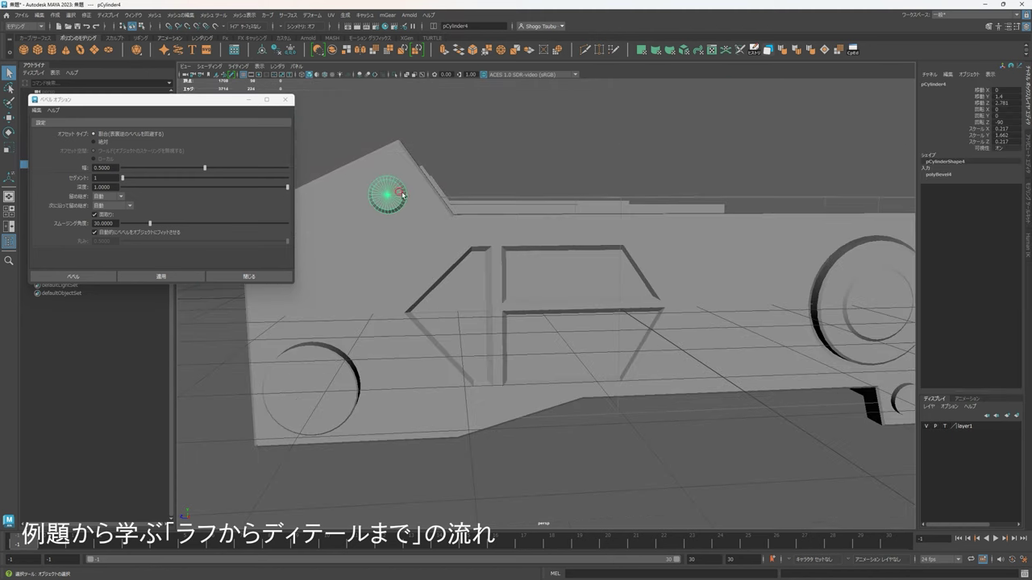
pyautogui.keyDown('alt'); pyautogui.moveTo(611, 271); pyautogui.dragTo(518, 314); pyautogui.keyUp('alt')
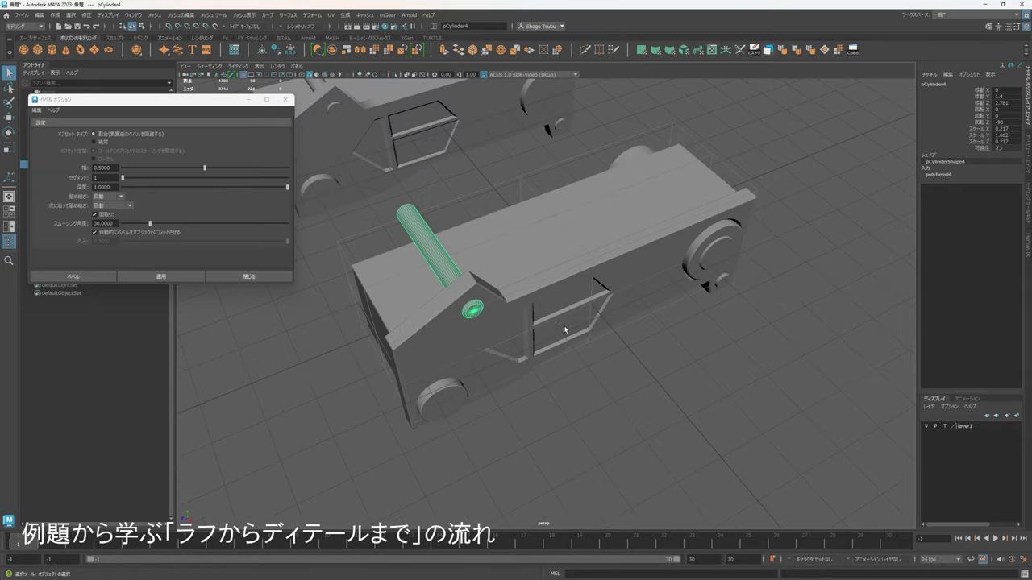
pyautogui.hotkey('ctrl', 'd')
pyautogui.press('w')
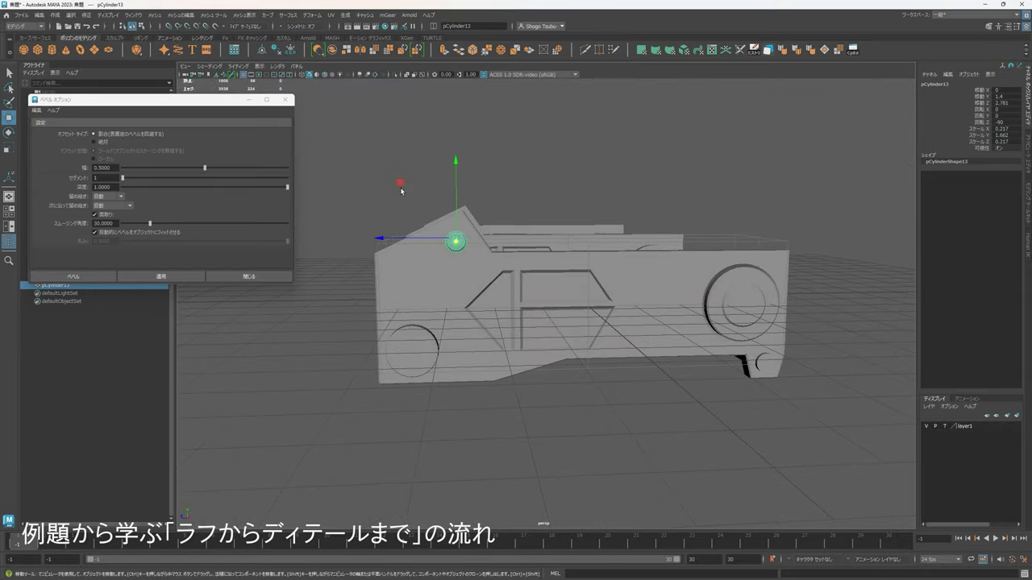
pyautogui.moveTo(400, 187); pyautogui.dragTo(483, 242)
pyautogui.scroll(3, 472, 328)
pyautogui.keyDown('alt'); pyautogui.moveTo(472, 328); pyautogui.dragTo(439, 320); pyautogui.keyUp('alt')
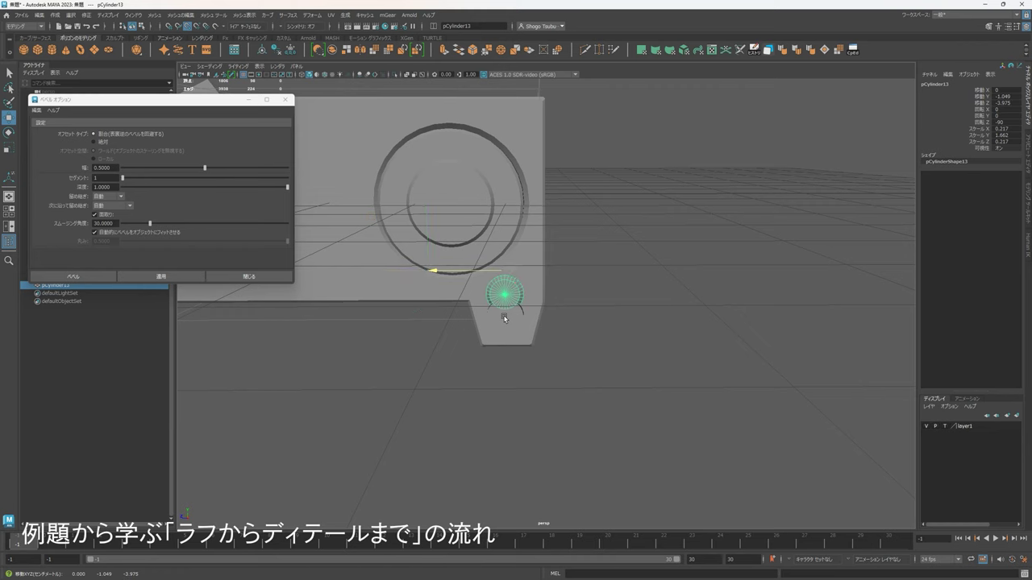
pyautogui.keyDown('alt'); pyautogui.moveTo(505, 319); pyautogui.dragTo(441, 218); pyautogui.keyUp('alt')
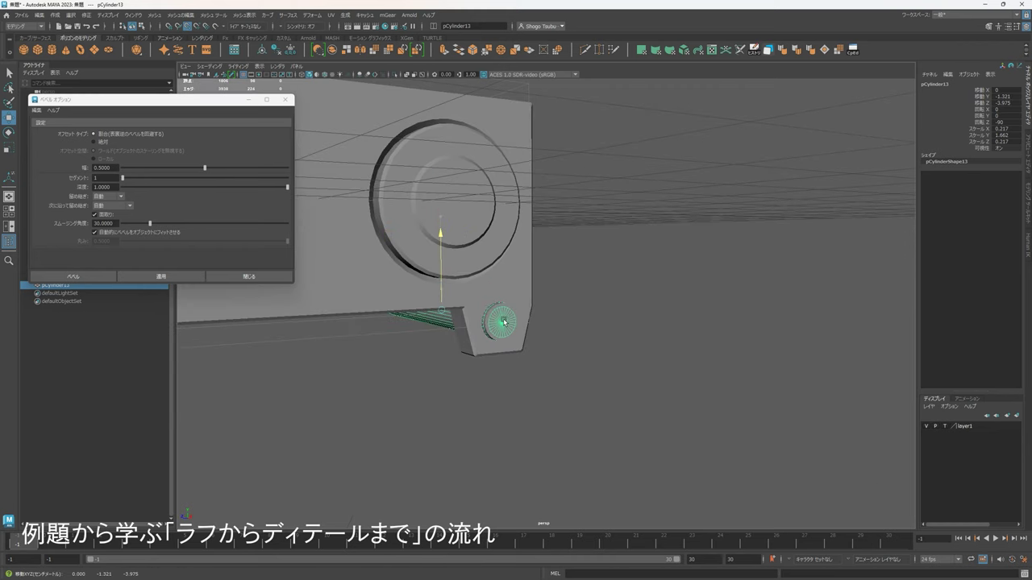
# Delete the original unbeveled small cylinder at the panel's foot, keeping the beveled copy.
pyautogui.scroll(3, 503, 319)
pyautogui.keyDown('alt'); pyautogui.moveTo(505, 318); pyautogui.dragTo(551, 371); pyautogui.keyUp('alt')
pyautogui.keyDown('alt'); pyautogui.moveTo(550, 371); pyautogui.dragTo(578, 349, button='middle'); pyautogui.keyUp('alt')
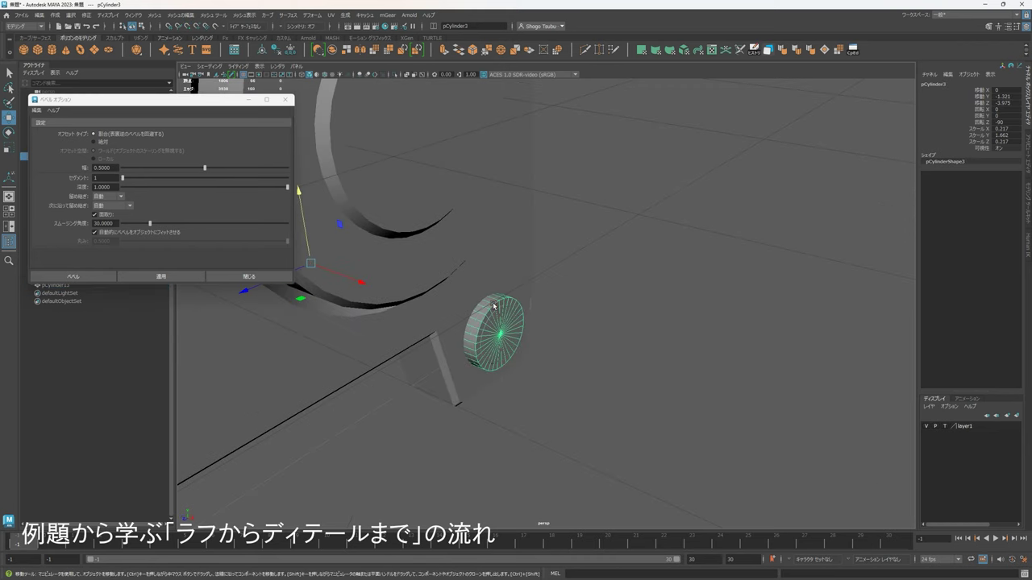
pyautogui.press('Delete')
pyautogui.scroll(-4, 532, 320)
pyautogui.click(524, 322)
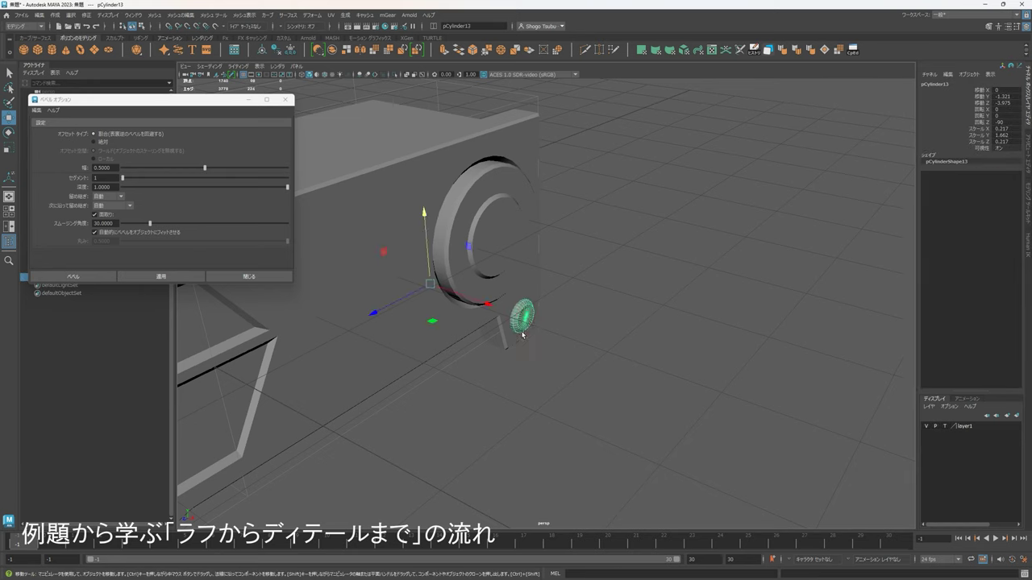
# Inspect the front assembly with the replaced foot cylinder from several angles.
pyautogui.scroll(-5, 565, 335)
pyautogui.keyDown('alt'); pyautogui.moveTo(607, 335); pyautogui.dragTo(645, 348, button='middle'); pyautogui.keyUp('alt')
pyautogui.scroll(3, 651, 353)
pyautogui.click(695, 353)
pyautogui.keyDown('alt'); pyautogui.moveTo(695, 353); pyautogui.dragTo(636, 368); pyautogui.keyUp('alt')
pyautogui.keyDown('alt'); pyautogui.moveTo(601, 324); pyautogui.dragTo(554, 374); pyautogui.keyUp('alt')
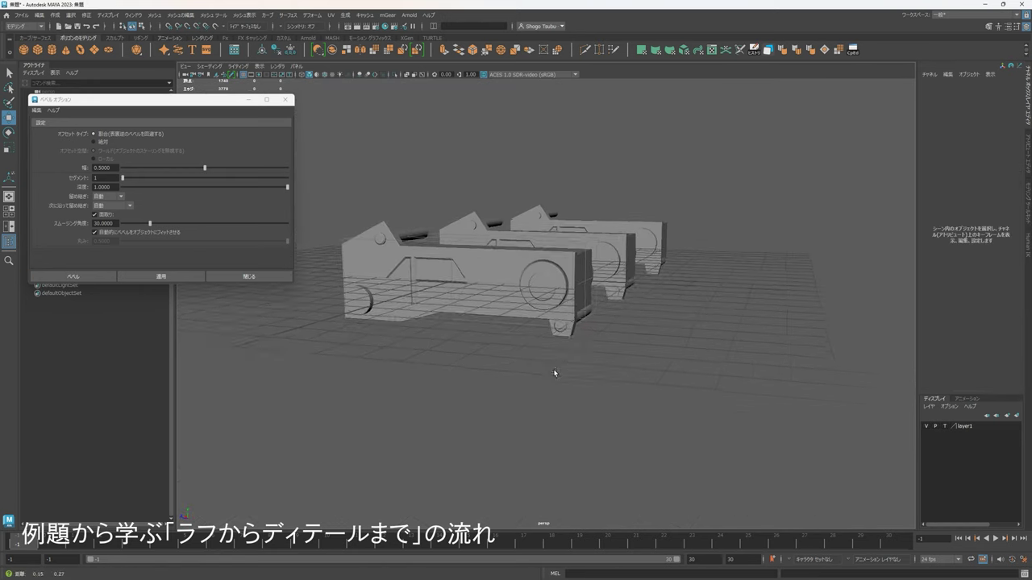
pyautogui.keyDown('alt'); pyautogui.moveTo(554, 374); pyautogui.dragTo(499, 379, button='middle'); pyautogui.keyUp('alt')
pyautogui.scroll(4, 506, 363)
# Try pulling the side panel sideways away from the body to view behind it, and undo the move.
pyautogui.click(526, 288)
pyautogui.keyDown('alt'); pyautogui.moveTo(526, 289); pyautogui.dragTo(469, 310); pyautogui.keyUp('alt')
pyautogui.moveTo(444, 315); pyautogui.dragTo(449, 251, button='right')
pyautogui.moveTo(414, 298); pyautogui.dragTo(467, 280, button='right')
pyautogui.keyDown('alt'); pyautogui.moveTo(601, 368); pyautogui.dragTo(500, 255); pyautogui.keyUp('alt')
pyautogui.moveTo(412, 244); pyautogui.dragTo(308, 248)
pyautogui.keyDown('alt'); pyautogui.moveTo(483, 295); pyautogui.dragTo(542, 391); pyautogui.keyUp('alt')
pyautogui.hotkey('ctrl', 'z')
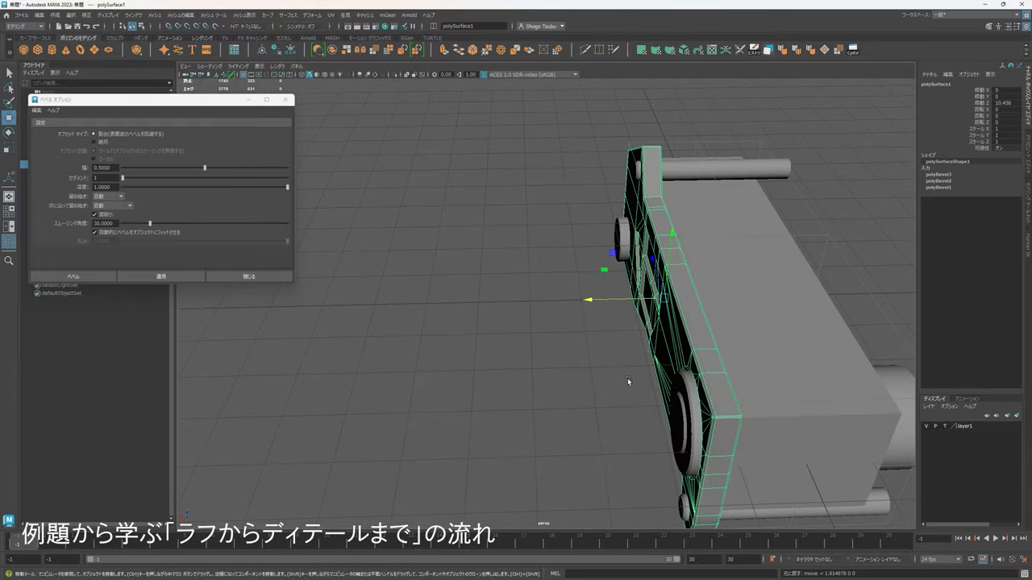
# Examine the side panel's edge flow around the cutouts and up to its peak.
pyautogui.keyDown('alt'); pyautogui.moveTo(628, 380); pyautogui.dragTo(724, 387); pyautogui.keyUp('alt')
pyautogui.click(724, 387)
pyautogui.scroll(2, 597, 298)
pyautogui.keyDown('alt'); pyautogui.moveTo(589, 282); pyautogui.dragTo(700, 367, button='middle'); pyautogui.keyUp('alt')
pyautogui.scroll(1, 699, 368)
pyautogui.click(700, 368)
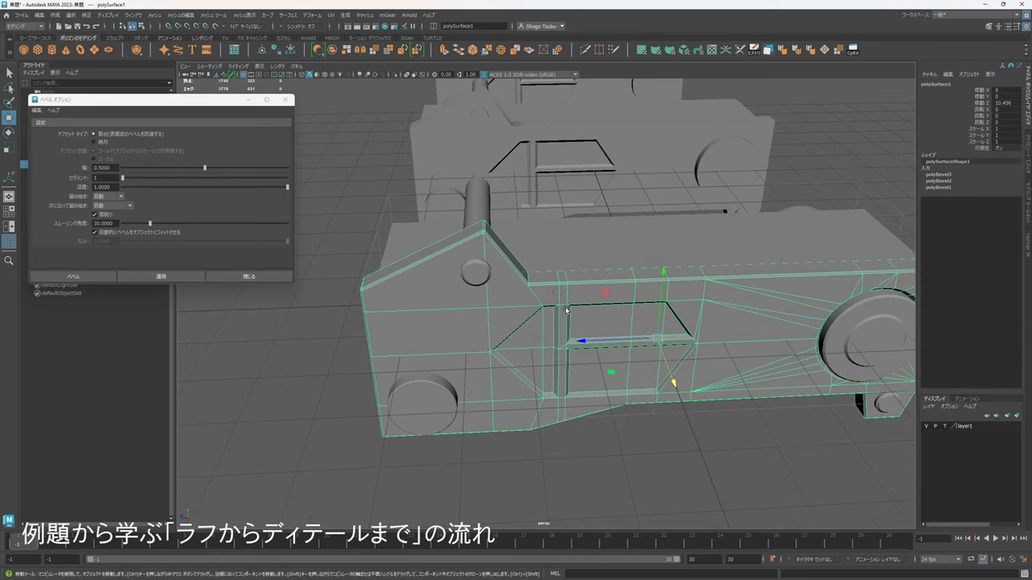
pyautogui.keyDown('alt'); pyautogui.moveTo(548, 363); pyautogui.dragTo(605, 405, button='middle'); pyautogui.keyUp('alt')
pyautogui.scroll(3, 605, 403)
pyautogui.keyDown('alt'); pyautogui.moveTo(592, 403); pyautogui.dragTo(611, 352); pyautogui.keyUp('alt')
pyautogui.keyDown('alt'); pyautogui.moveTo(611, 352); pyautogui.dragTo(774, 301, button='middle'); pyautogui.keyUp('alt')
pyautogui.keyDown('alt'); pyautogui.moveTo(774, 300); pyautogui.dragTo(695, 372); pyautogui.keyUp('alt')
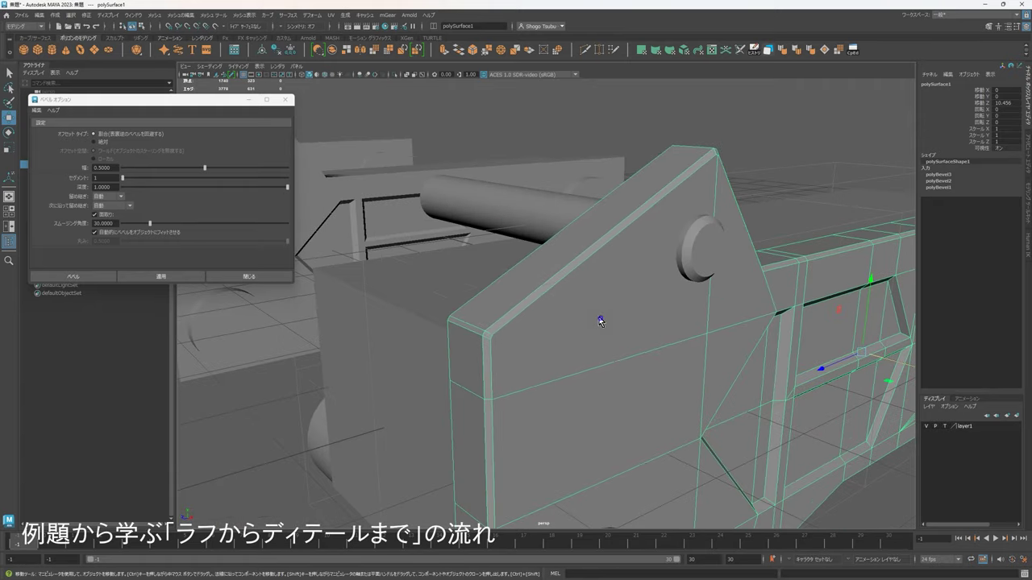
# Select the large face beside the small cylinder at the panel's peak to check its shape, and return to object selection.
pyautogui.moveTo(603, 315); pyautogui.dragTo(605, 355, button='right')
pyautogui.click(632, 289)
pyautogui.keyDown('alt'); pyautogui.moveTo(632, 289); pyautogui.dragTo(522, 306); pyautogui.keyUp('alt')
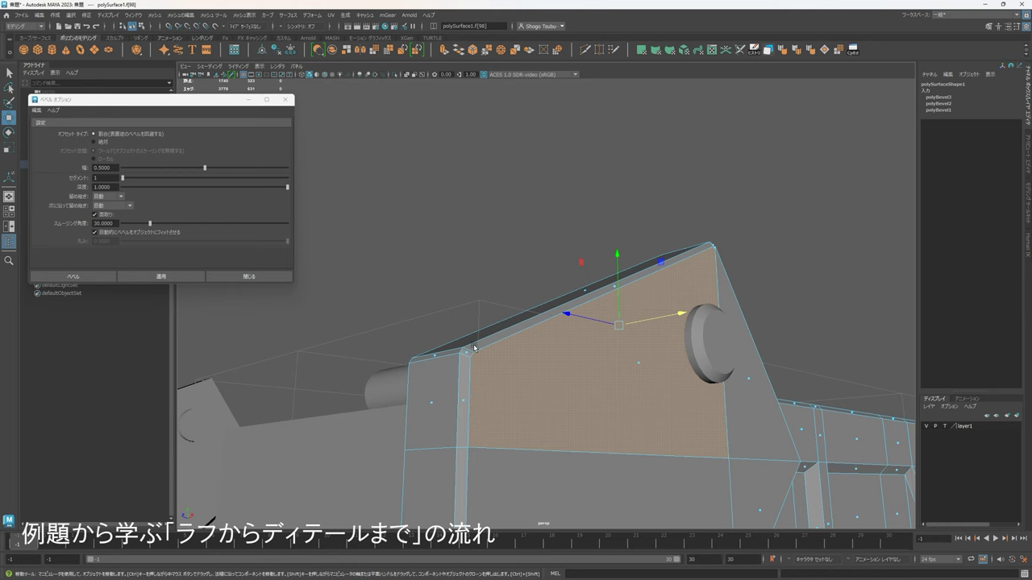
pyautogui.keyDown('alt'); pyautogui.moveTo(474, 349); pyautogui.dragTo(661, 368); pyautogui.keyUp('alt')
pyautogui.scroll(-5, 595, 399)
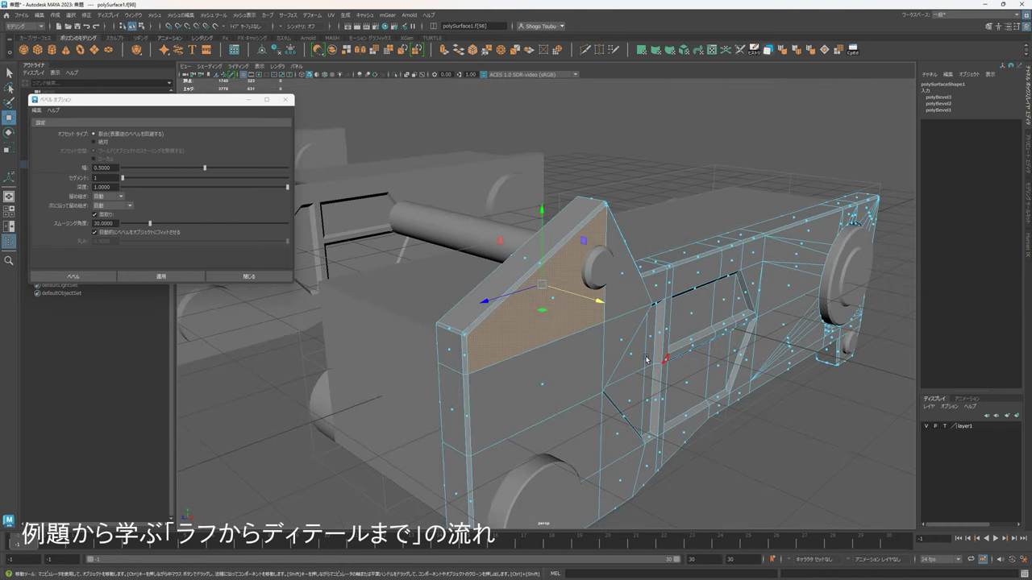
pyautogui.moveTo(563, 321); pyautogui.dragTo(528, 351, button='right')
pyautogui.click(536, 307)
pyautogui.click(834, 457)
# Cut an edge with Multi-Cut from the side panel's upper outer corner to the edge intersection below the small upper cylinder.
pyautogui.scroll(5, 562, 308)
pyautogui.click(562, 308)
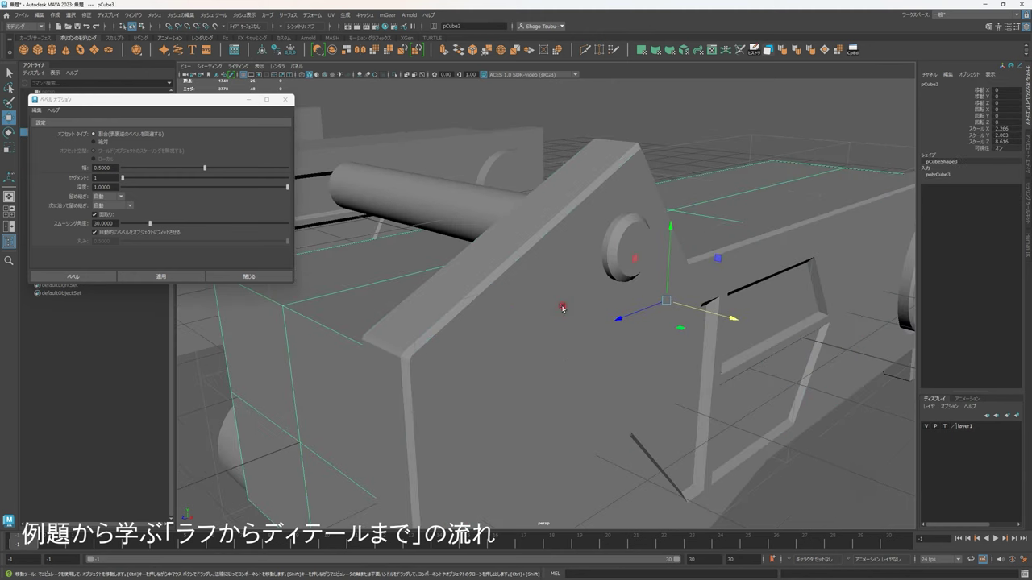
pyautogui.moveTo(537, 281); pyautogui.dragTo(540, 254, button='right')
pyautogui.moveTo(615, 187); pyautogui.dragTo(688, 123, button='right')
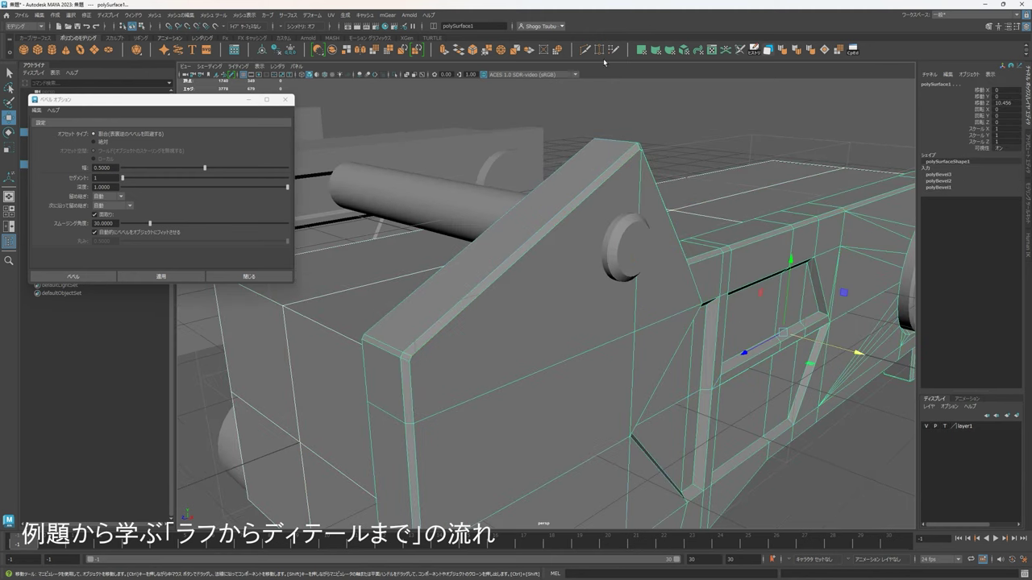
pyautogui.click(584, 50)
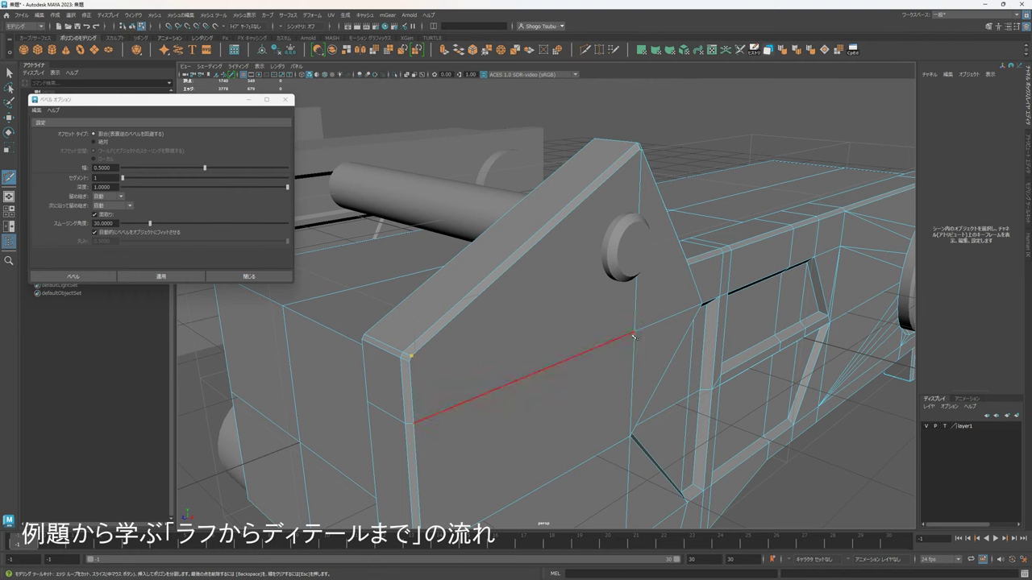
pyautogui.keyDown('alt'); pyautogui.moveTo(635, 341); pyautogui.dragTo(516, 300); pyautogui.keyUp('alt')
pyautogui.keyDown('alt'); pyautogui.moveTo(781, 202); pyautogui.dragTo(513, 306, button='middle'); pyautogui.keyUp('alt')
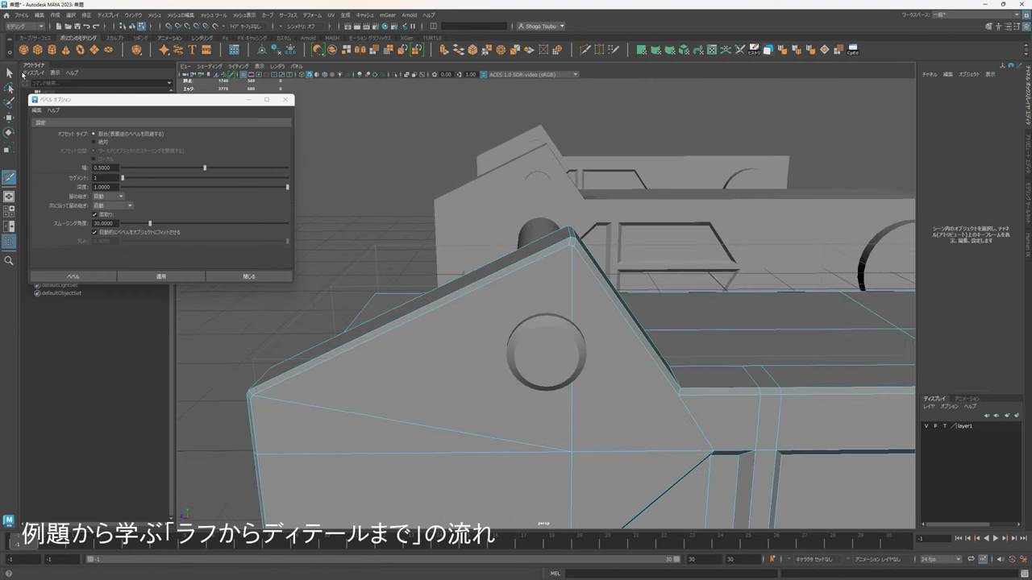
pyautogui.keyDown('alt'); pyautogui.moveTo(443, 245); pyautogui.dragTo(569, 272, button='right'); pyautogui.keyUp('alt')
pyautogui.keyDown('alt'); pyautogui.moveTo(492, 253); pyautogui.dragTo(621, 226, button='right'); pyautogui.keyUp('alt')
pyautogui.keyDown('alt'); pyautogui.moveTo(621, 226); pyautogui.dragTo(619, 272, button='middle'); pyautogui.keyUp('alt')
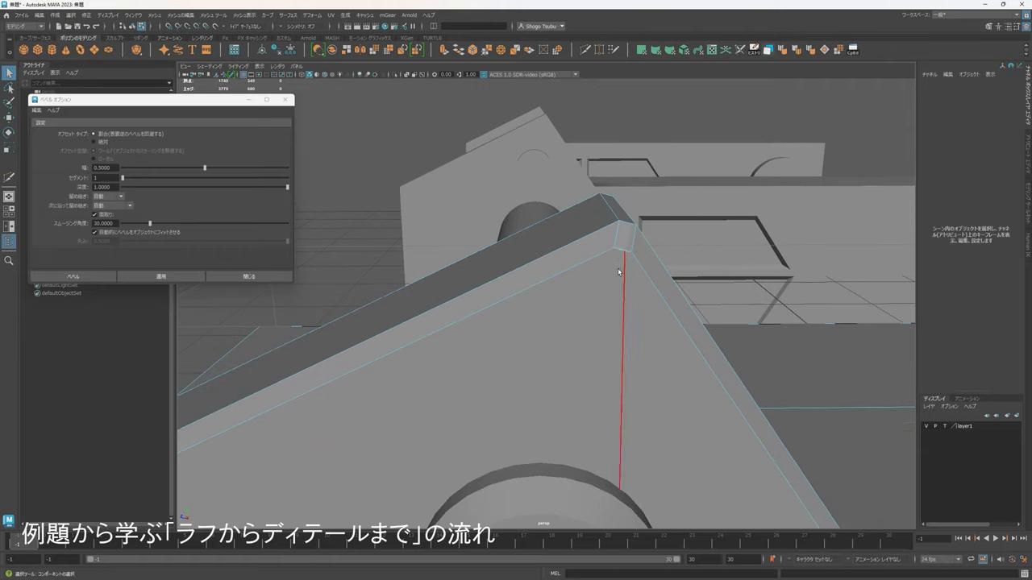
# Delete the unneeded short edge at the beveled corner of the side panel's peak.
pyautogui.click(617, 253)
pyautogui.hotkey('ctrl', 'Delete')
pyautogui.keyDown('alt'); pyautogui.moveTo(639, 264); pyautogui.dragTo(639, 305); pyautogui.keyUp('alt')
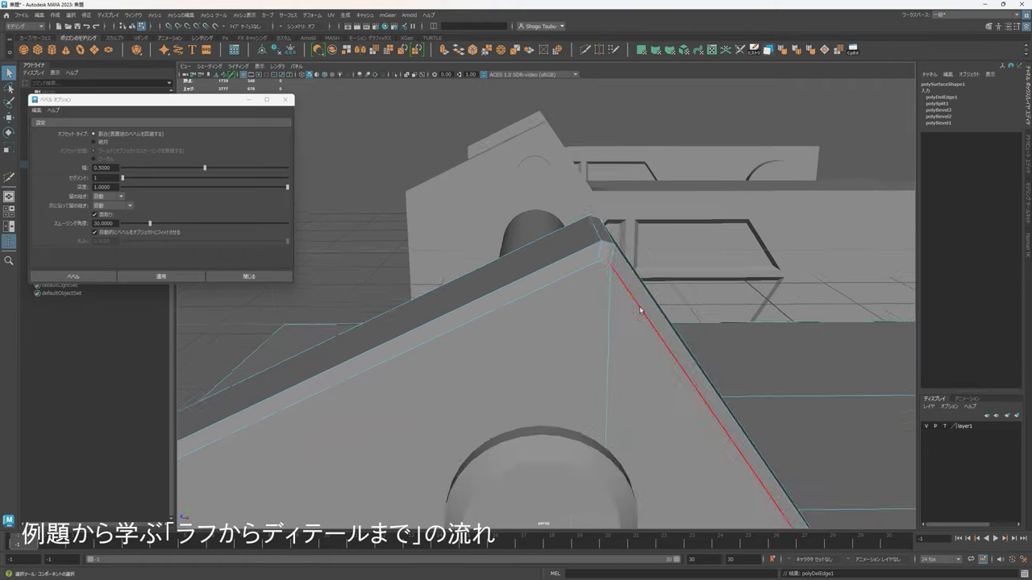
# Cut an edge with Multi-Cut from the inner corner at the foot of the peak's slope to the same intersection, and return to object selection.
pyautogui.keyDown('alt'); pyautogui.moveTo(709, 307); pyautogui.dragTo(660, 313, button='right'); pyautogui.keyUp('alt')
pyautogui.keyDown('alt'); pyautogui.moveTo(659, 314); pyautogui.dragTo(684, 259, button='middle'); pyautogui.keyUp('alt')
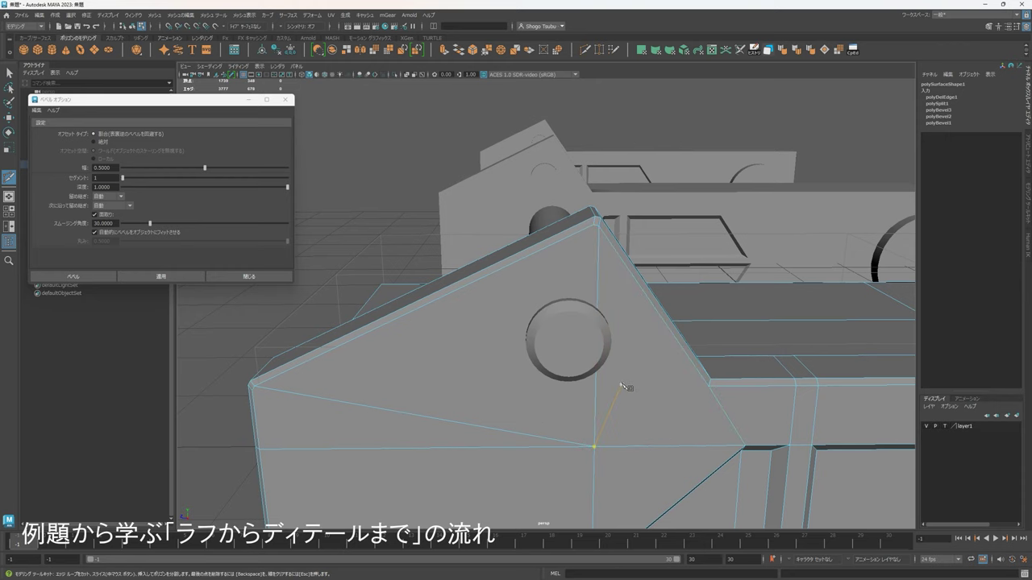
pyautogui.keyDown('alt'); pyautogui.moveTo(695, 329); pyautogui.dragTo(650, 339, button='right'); pyautogui.keyUp('alt')
pyautogui.keyDown('alt'); pyautogui.moveTo(646, 392); pyautogui.dragTo(588, 340, button='middle'); pyautogui.keyUp('alt')
pyautogui.keyDown('alt'); pyautogui.moveTo(588, 341); pyautogui.dragTo(613, 309); pyautogui.keyUp('alt')
pyautogui.keyDown('alt'); pyautogui.moveTo(601, 308); pyautogui.dragTo(676, 266, button='right'); pyautogui.keyUp('alt')
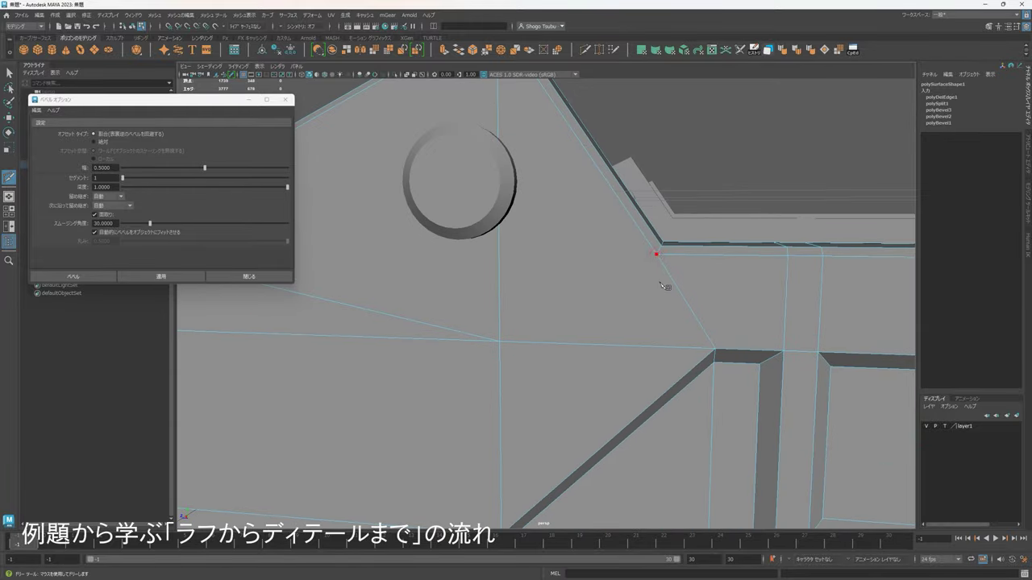
pyautogui.keyDown('alt'); pyautogui.moveTo(665, 287); pyautogui.dragTo(545, 212); pyautogui.keyUp('alt')
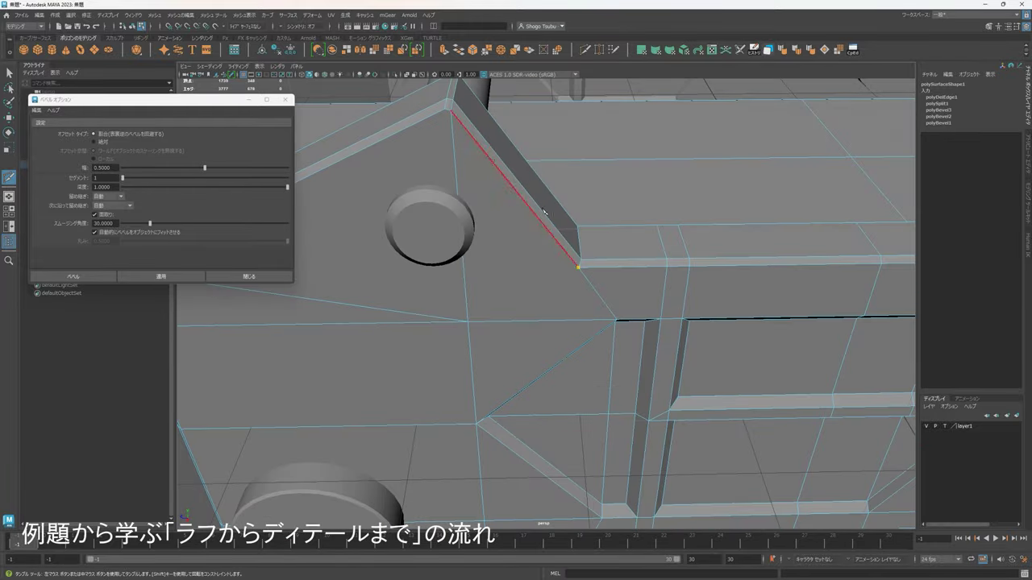
pyautogui.rightClick(492, 311)
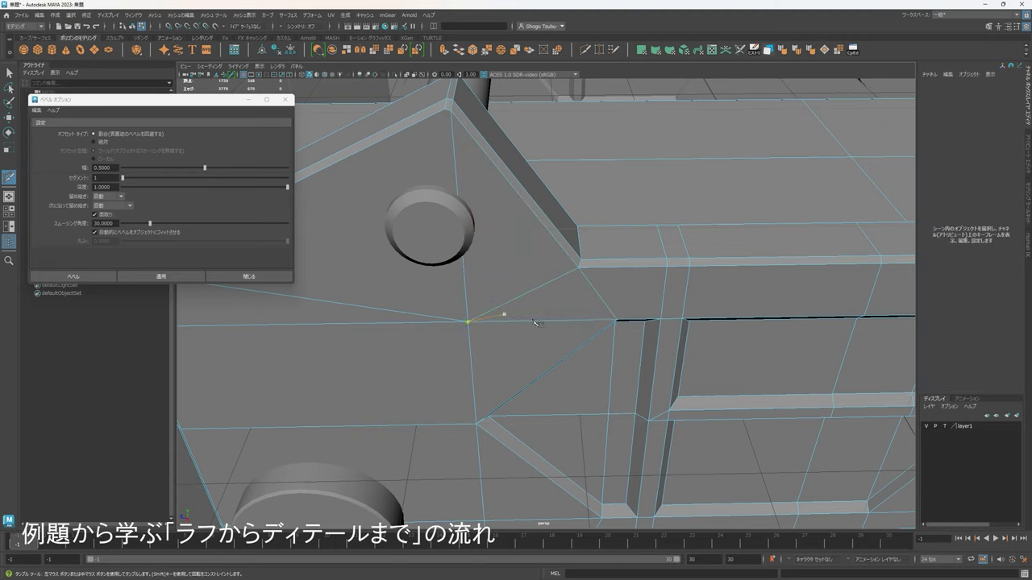
pyautogui.keyDown('alt'); pyautogui.moveTo(645, 355); pyautogui.dragTo(604, 345, button='right'); pyautogui.keyUp('alt')
pyautogui.moveTo(605, 345)
pyautogui.keyDown('alt'); pyautogui.mouseDown()
pyautogui.moveTo(686, 310)
pyautogui.moveTo(587, 334)
pyautogui.mouseUp(); pyautogui.keyUp('alt')
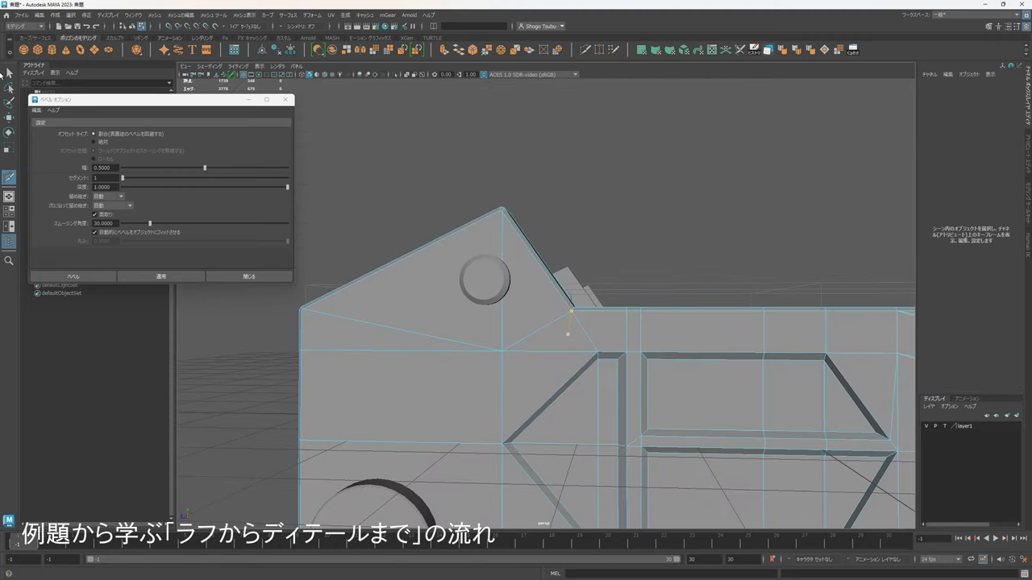
pyautogui.moveTo(514, 328); pyautogui.dragTo(565, 315, button='right')
pyautogui.click(803, 166)
# Delete the construction history of the front side panel.
pyautogui.keyDown('alt'); pyautogui.moveTo(802, 166); pyautogui.dragTo(723, 304, button='right'); pyautogui.keyUp('alt')
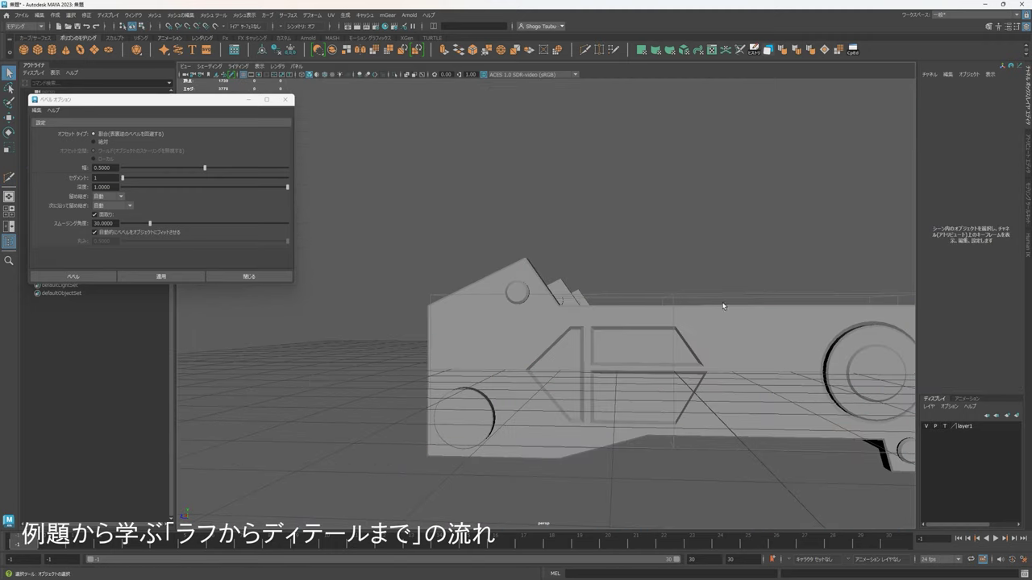
pyautogui.click(588, 315)
pyautogui.click(755, 50)
# Inspect the refined front assembly alongside its two backup copies.
pyautogui.keyDown('alt'); pyautogui.moveTo(744, 192); pyautogui.dragTo(794, 222); pyautogui.keyUp('alt')
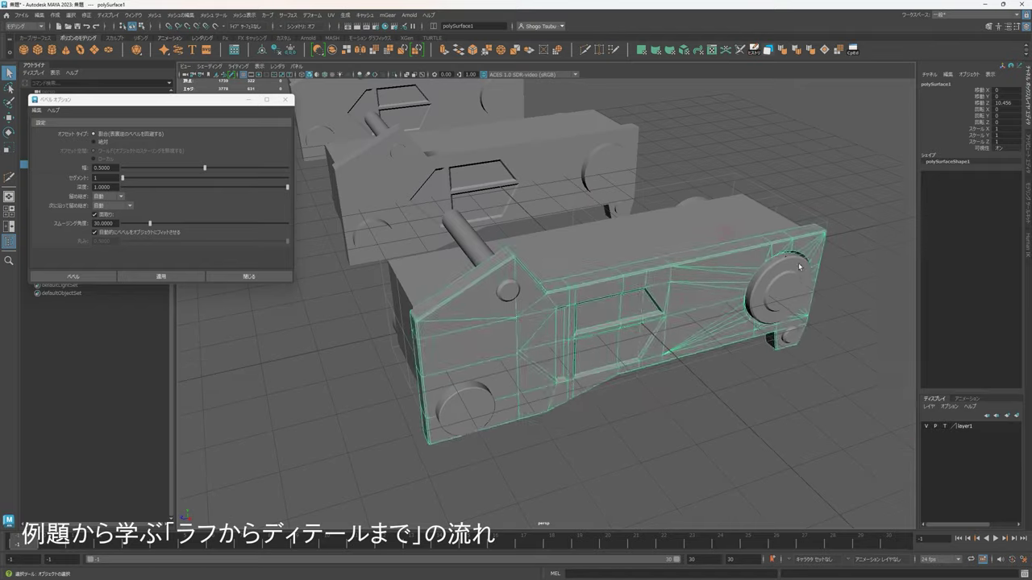
pyautogui.click(797, 222)
pyautogui.keyDown('alt'); pyautogui.moveTo(741, 318); pyautogui.dragTo(726, 333); pyautogui.keyUp('alt')
pyautogui.click(674, 329)
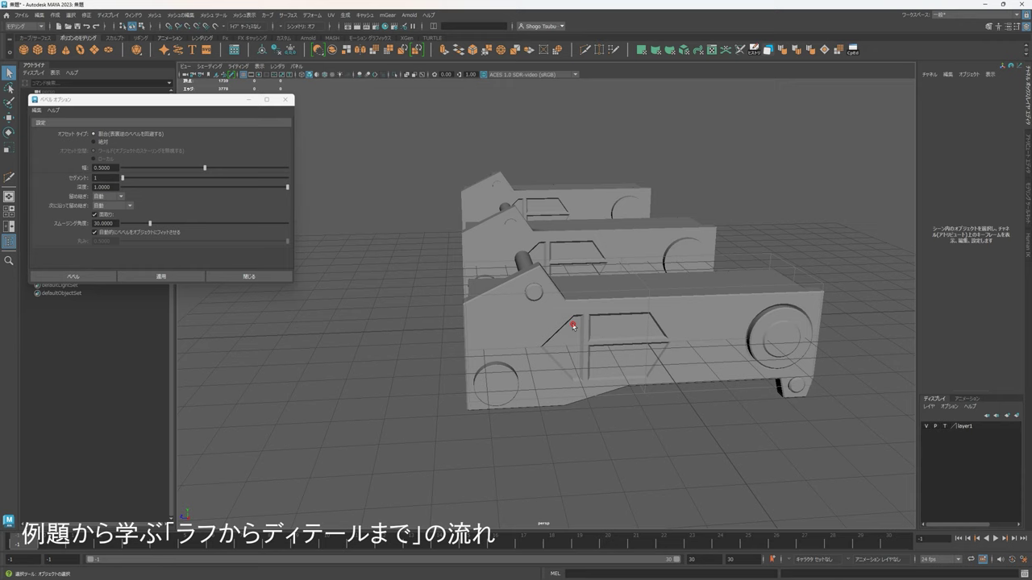
pyautogui.click(574, 326)
pyautogui.moveTo(573, 326)
pyautogui.keyDown('alt'); pyautogui.mouseDown()
pyautogui.moveTo(577, 303)
pyautogui.moveTo(592, 331)
pyautogui.mouseUp(); pyautogui.keyUp('alt')
pyautogui.click(724, 219)
pyautogui.keyDown('alt'); pyautogui.moveTo(524, 258); pyautogui.dragTo(594, 315); pyautogui.keyUp('alt')
pyautogui.scroll(-5, 694, 336)
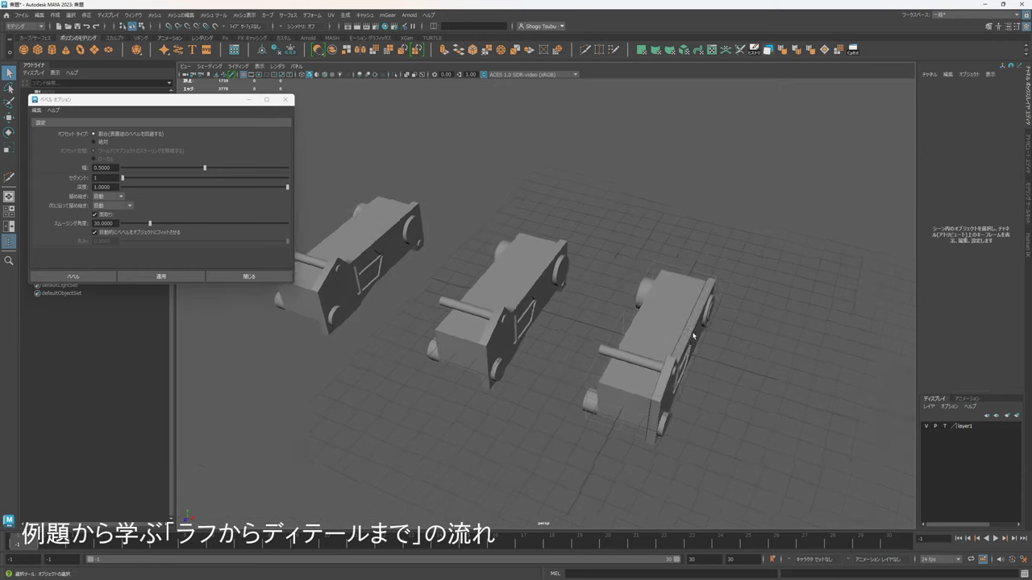
# Examine the mesh wireframe of the middle backup copy beside the refined front assembly, and clear the selection.
pyautogui.click(388, 251)
pyautogui.press('f')
pyautogui.click(513, 284)
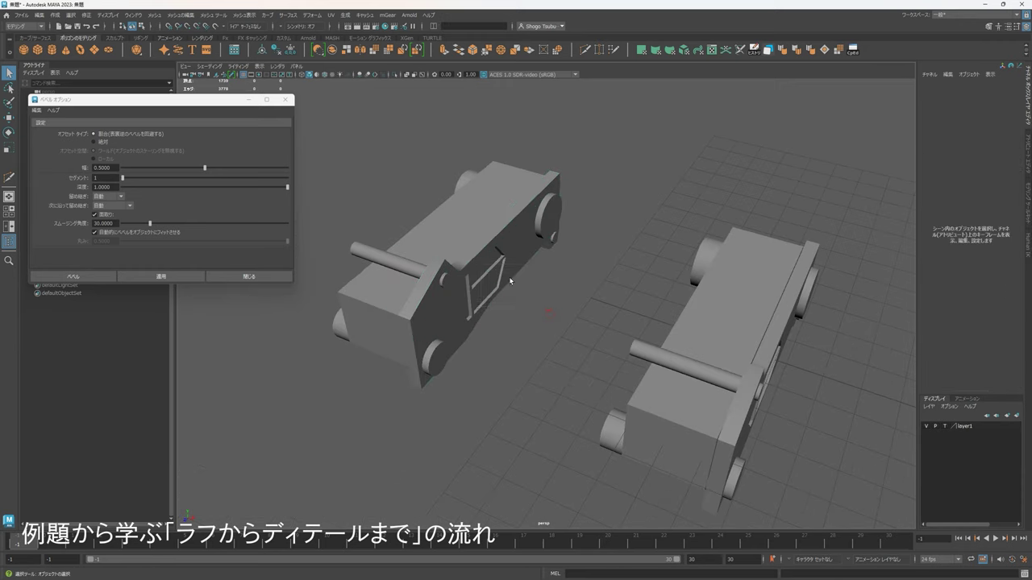
pyautogui.moveTo(549, 309); pyautogui.dragTo(465, 251)
pyautogui.keyDown('alt'); pyautogui.moveTo(685, 324); pyautogui.dragTo(596, 291, button='middle'); pyautogui.keyUp('alt')
pyautogui.moveTo(695, 330); pyautogui.dragTo(601, 281)
pyautogui.keyDown('alt'); pyautogui.moveTo(601, 281); pyautogui.dragTo(461, 231, button='middle'); pyautogui.keyUp('alt')
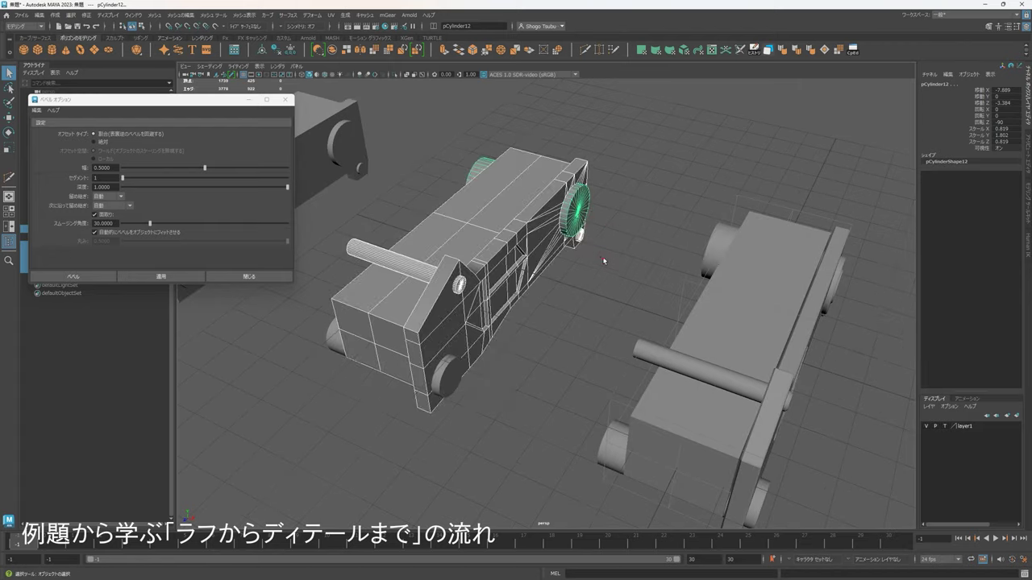
pyautogui.click(603, 261)
# Compare the edge flow of the refined front side panel with the middle backup's panel, deselect everything and close the bevel options.
pyautogui.keyDown('alt'); pyautogui.moveTo(689, 278); pyautogui.dragTo(638, 292); pyautogui.keyUp('alt')
pyautogui.scroll(-5, 637, 292)
pyautogui.keyDown('alt'); pyautogui.moveTo(638, 292); pyautogui.dragTo(507, 252, button='middle'); pyautogui.keyUp('alt')
pyautogui.scroll(4, 540, 253)
pyautogui.click(543, 260)
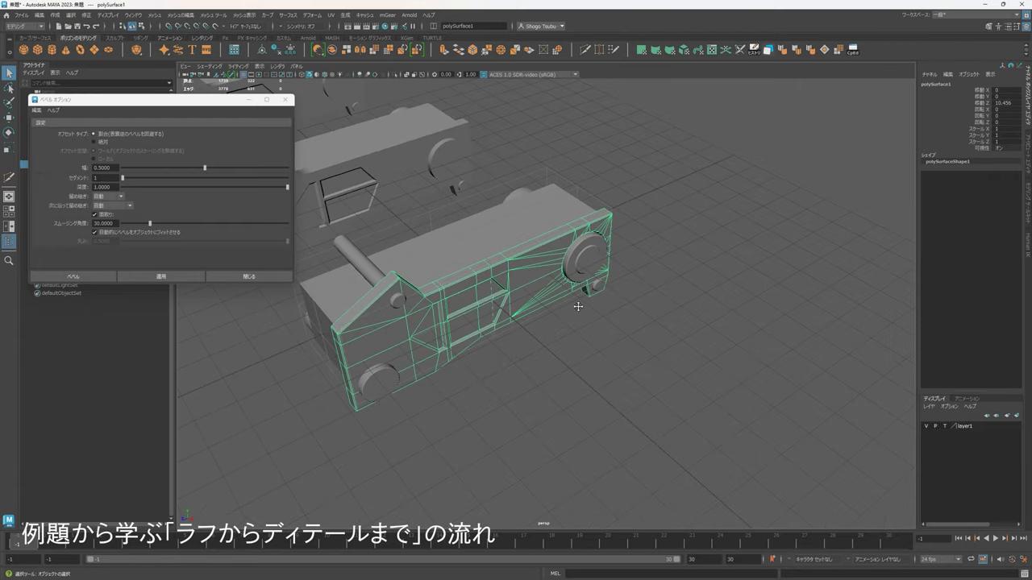
pyautogui.keyDown('alt'); pyautogui.moveTo(578, 307); pyautogui.dragTo(744, 342, button='middle'); pyautogui.keyUp('alt')
pyautogui.click(734, 218)
pyautogui.click(519, 203)
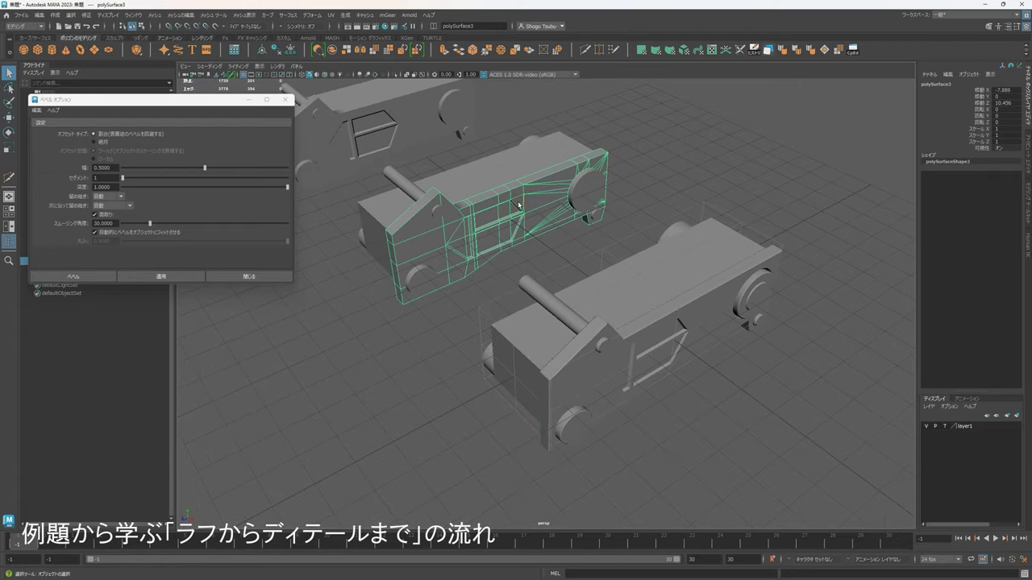
pyautogui.keyDown('shift'); pyautogui.click(691, 331); pyautogui.keyUp('shift')
pyautogui.keyDown('alt'); pyautogui.moveTo(696, 352); pyautogui.dragTo(737, 349); pyautogui.keyUp('alt')
pyautogui.click(738, 348)
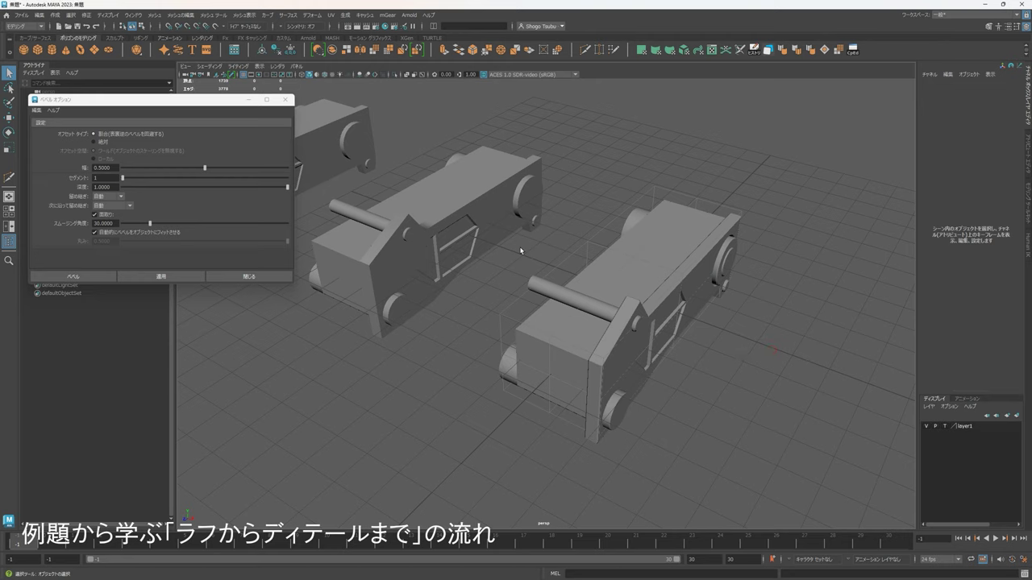
pyautogui.click(285, 101)
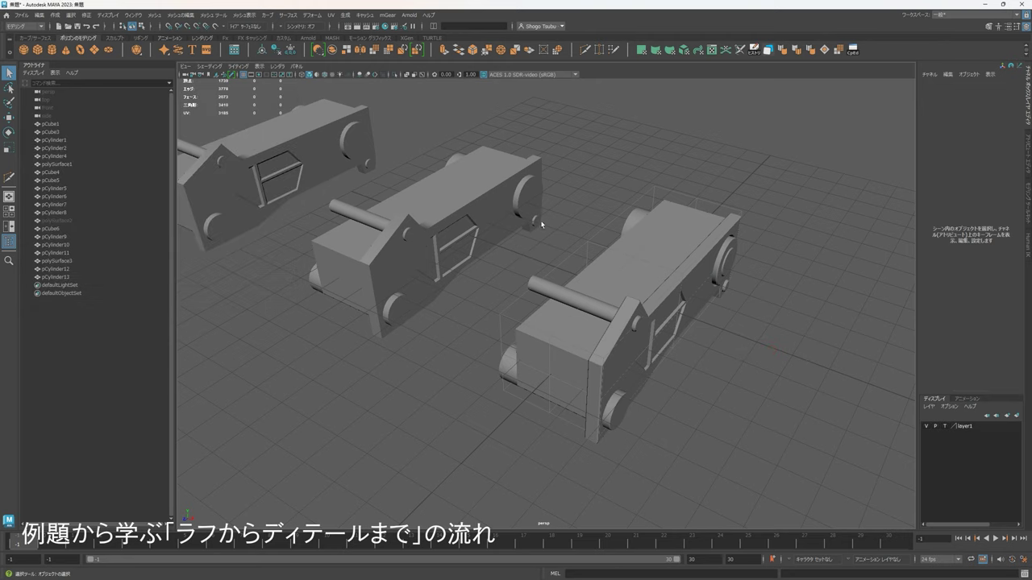